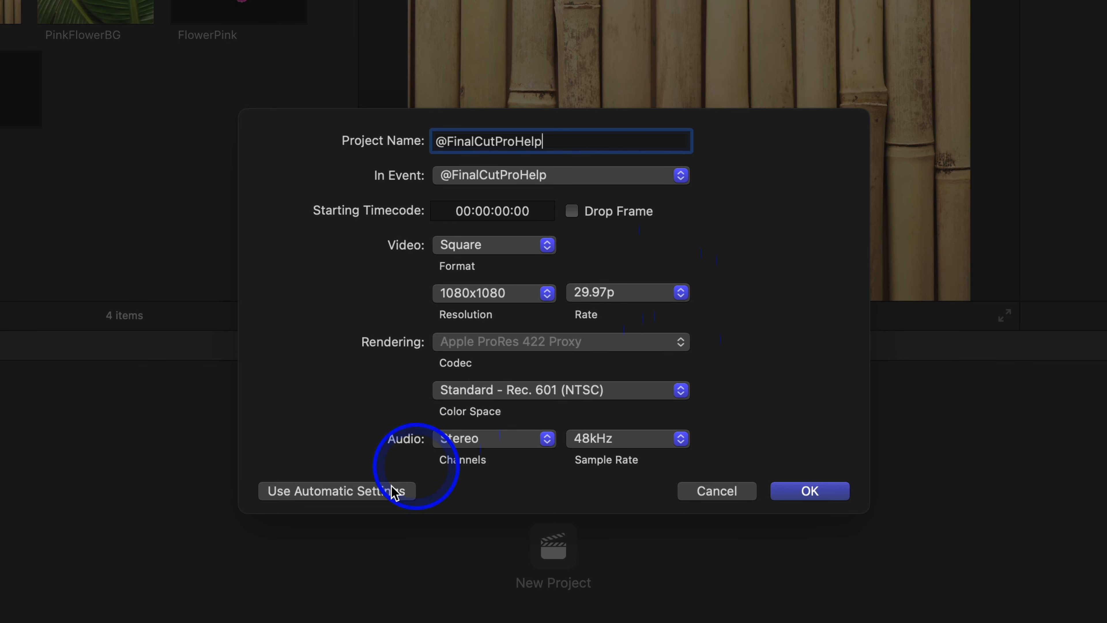
click(361, 492)
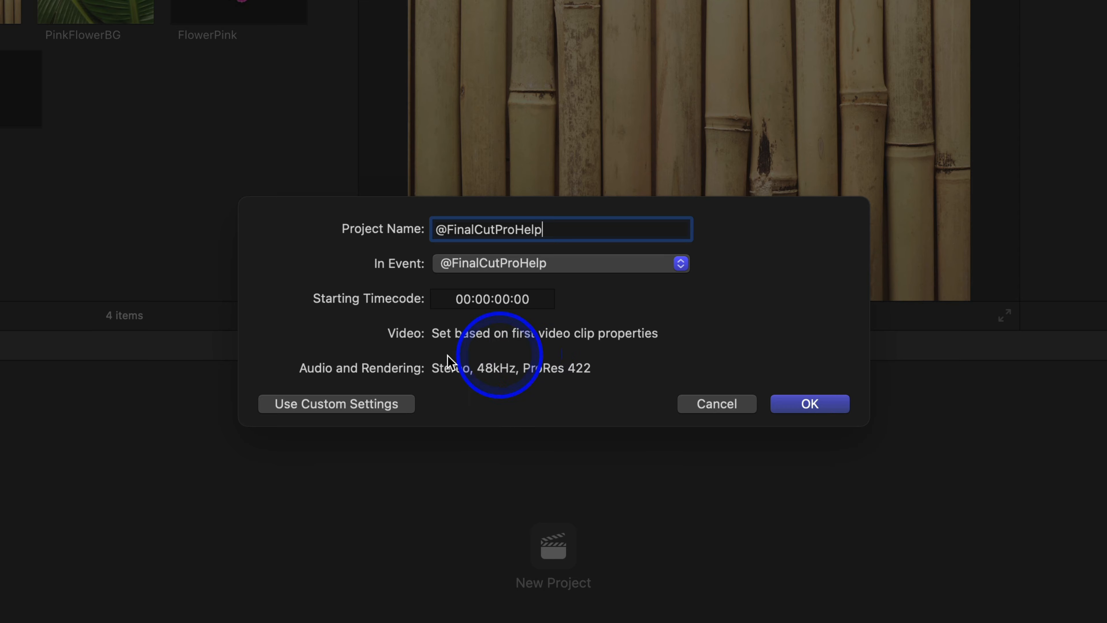
click(348, 406)
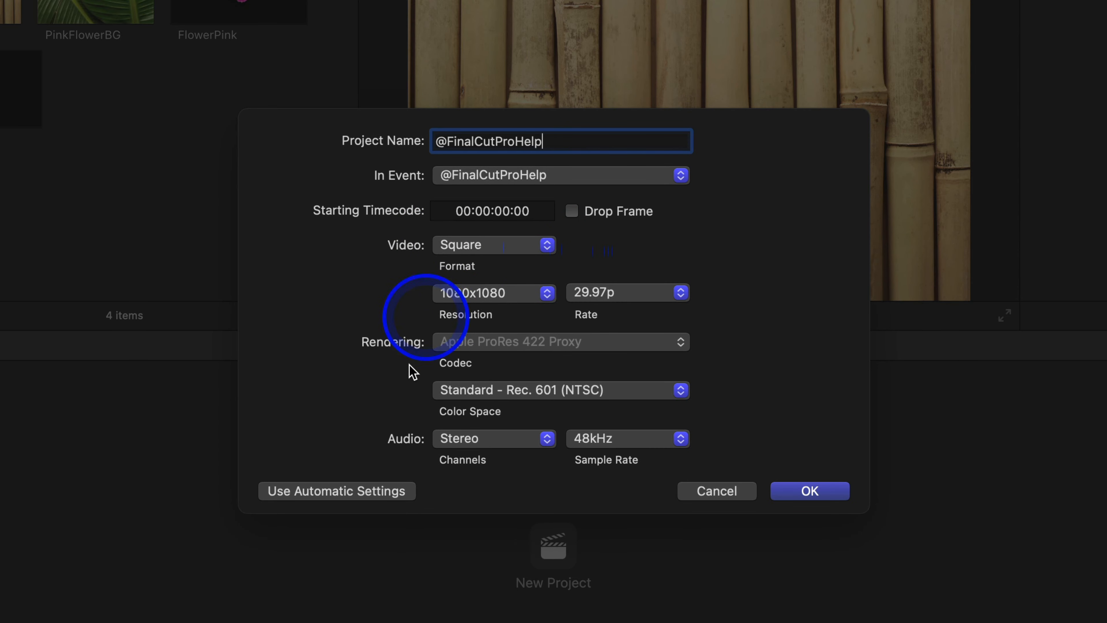
click(373, 497)
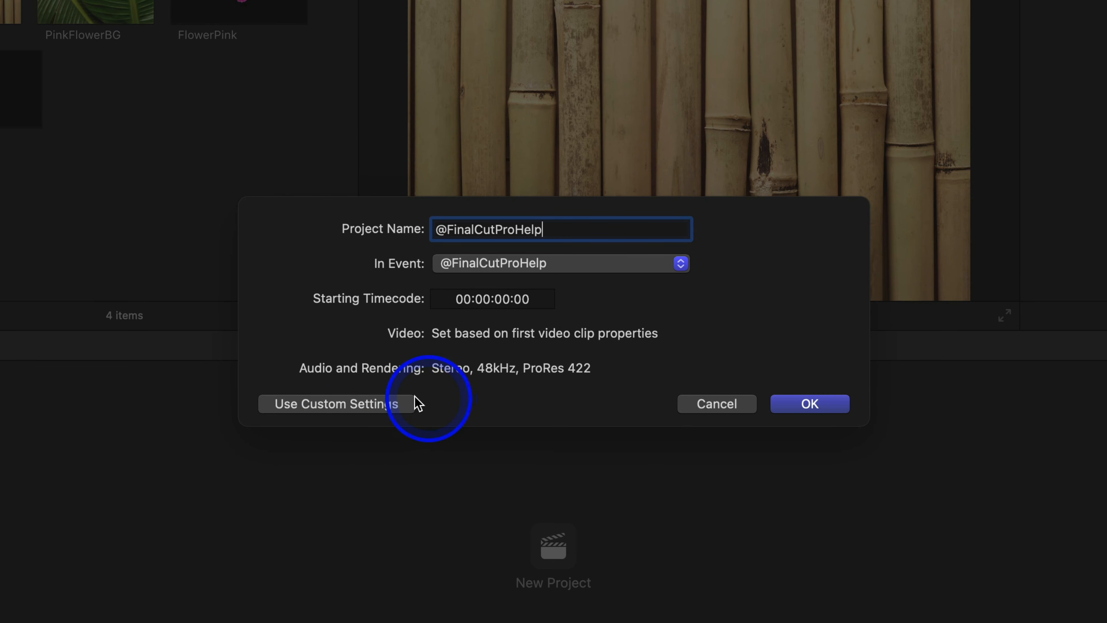
click(389, 417)
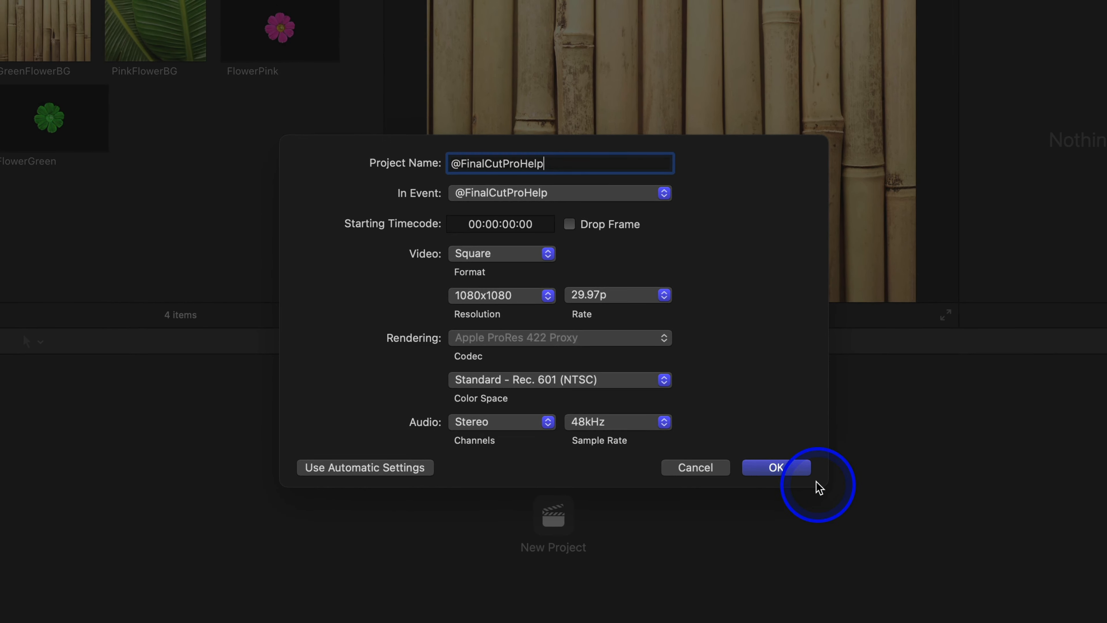
click(809, 490)
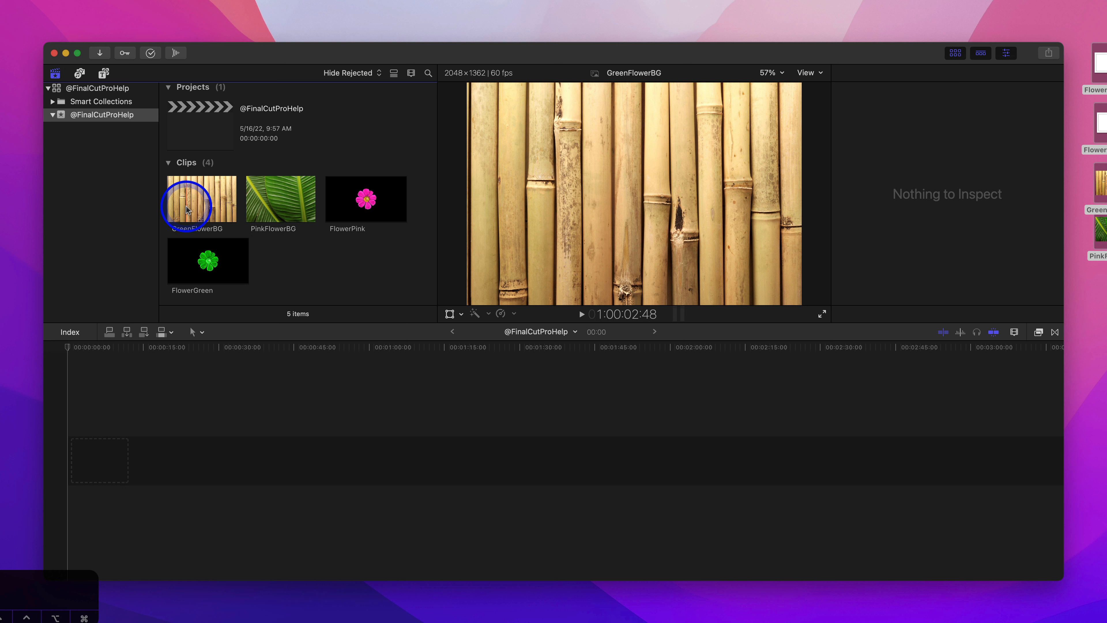
Add the GreenFlowerBG clip to the start of the empty timeline and extend its end to 10 seconds
click(216, 207)
drag(203, 205, 125, 457)
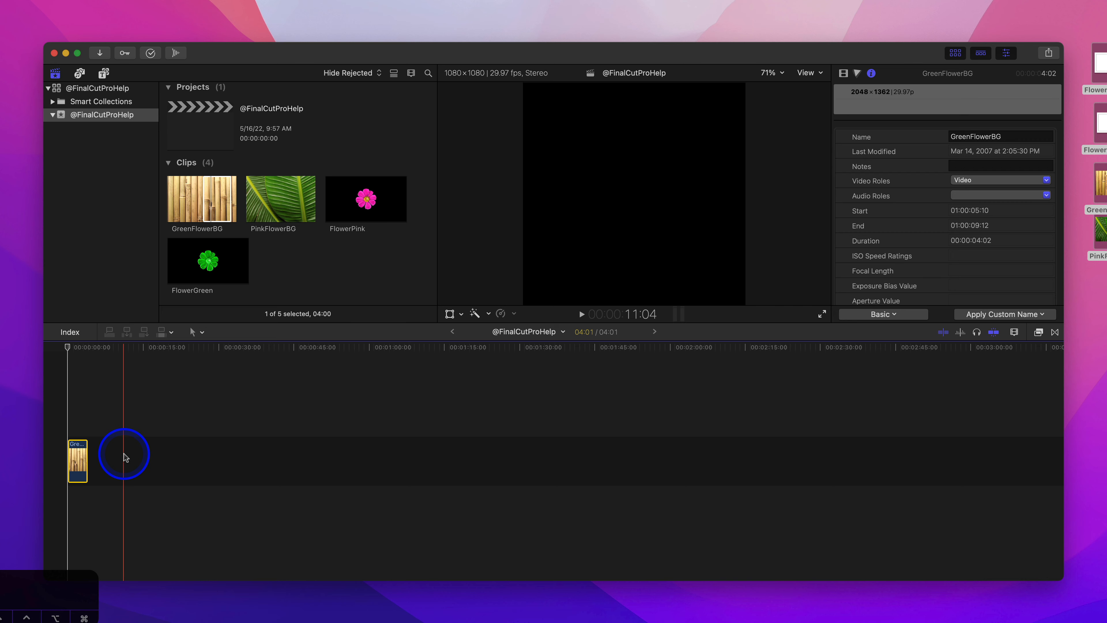
key(shift+z)
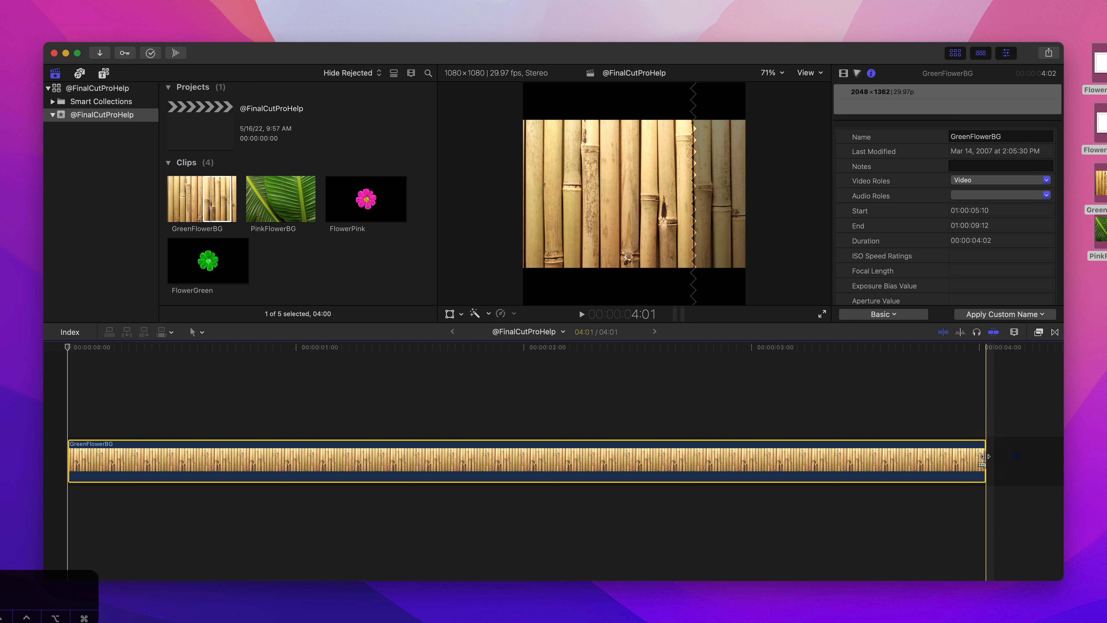
key(super+minus)
click(724, 445)
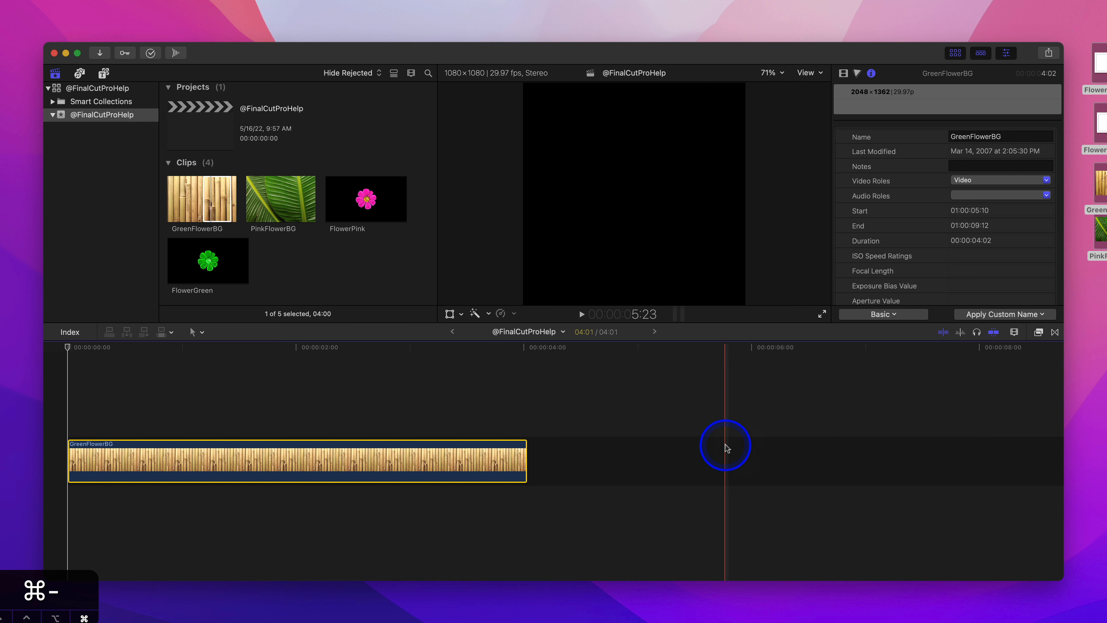
key(super+minus)
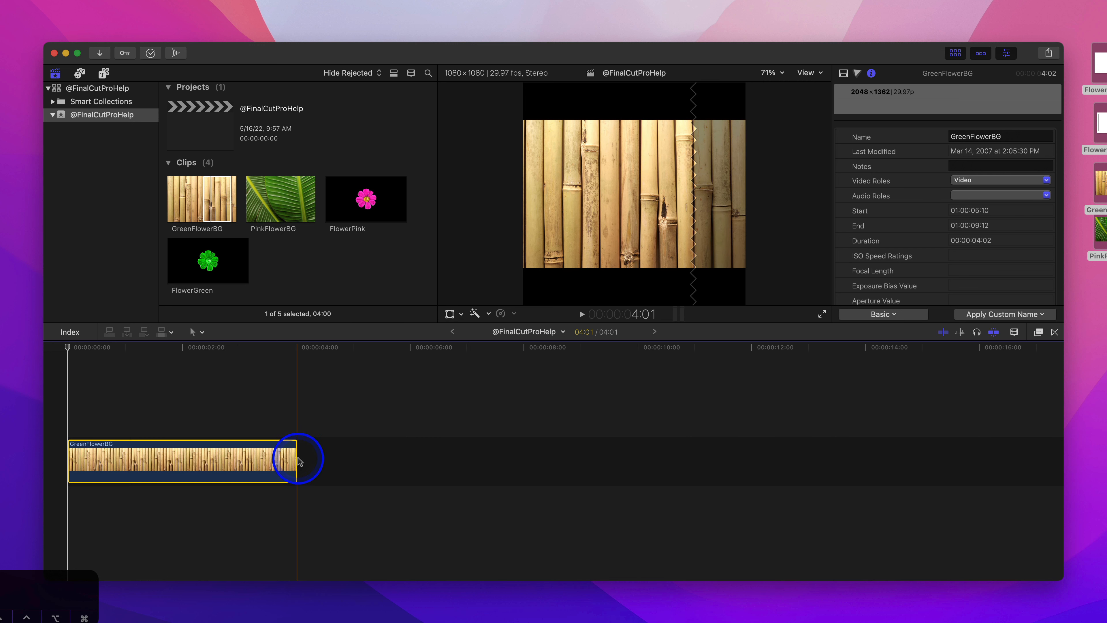
drag(292, 458, 634, 477)
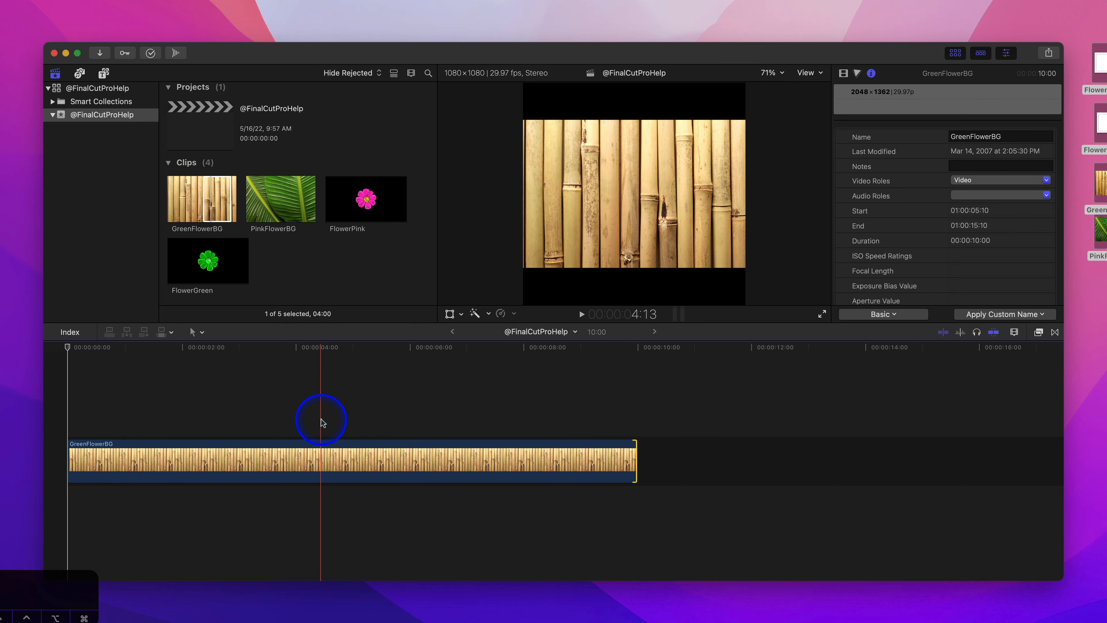
Set the Spatial Conform type of the GreenFlowerBG timeline clip to Fill
click(186, 449)
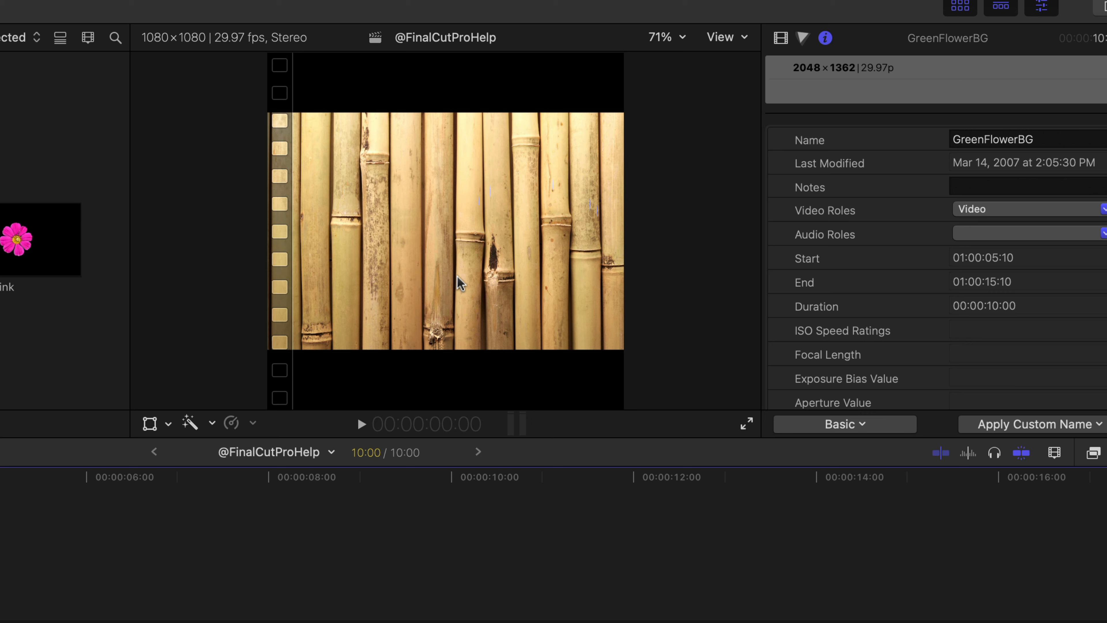
click(780, 39)
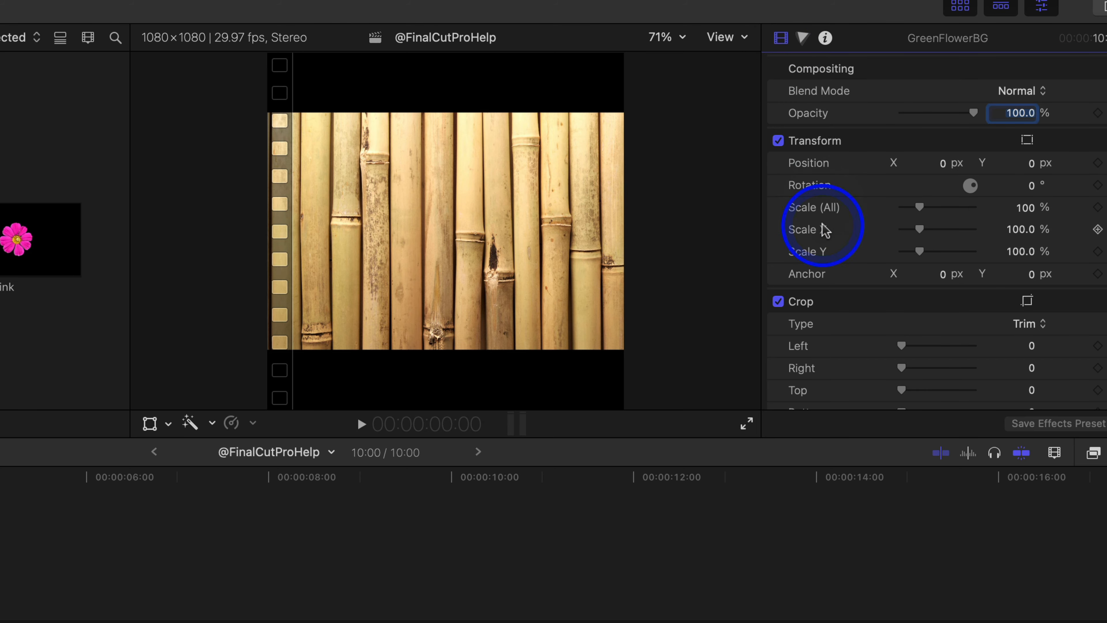
scroll(826, 230, down, 10)
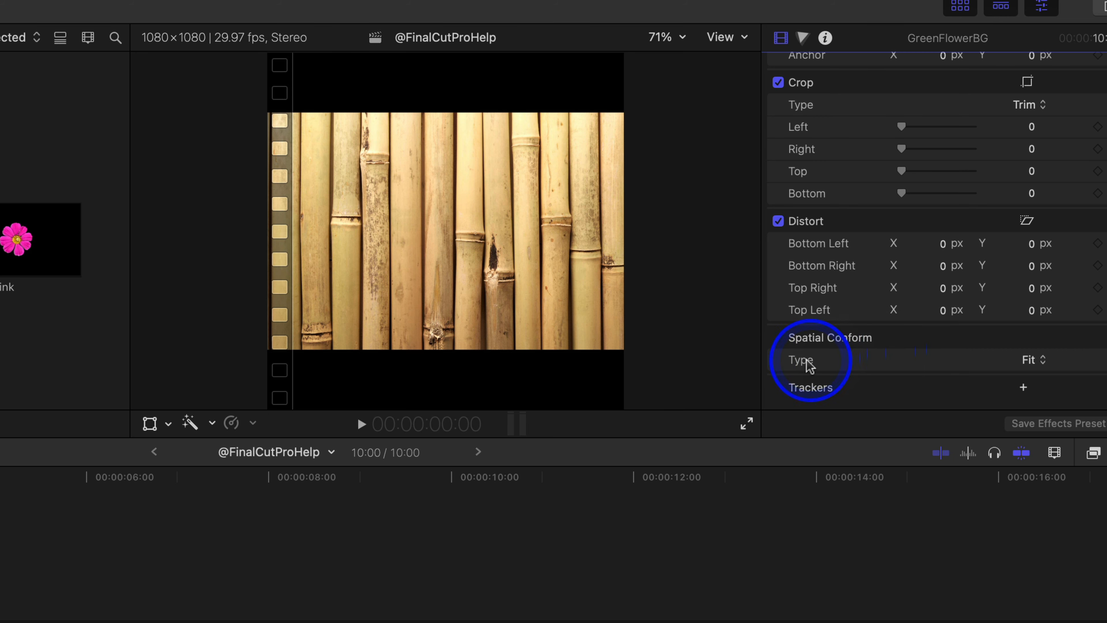
click(1031, 367)
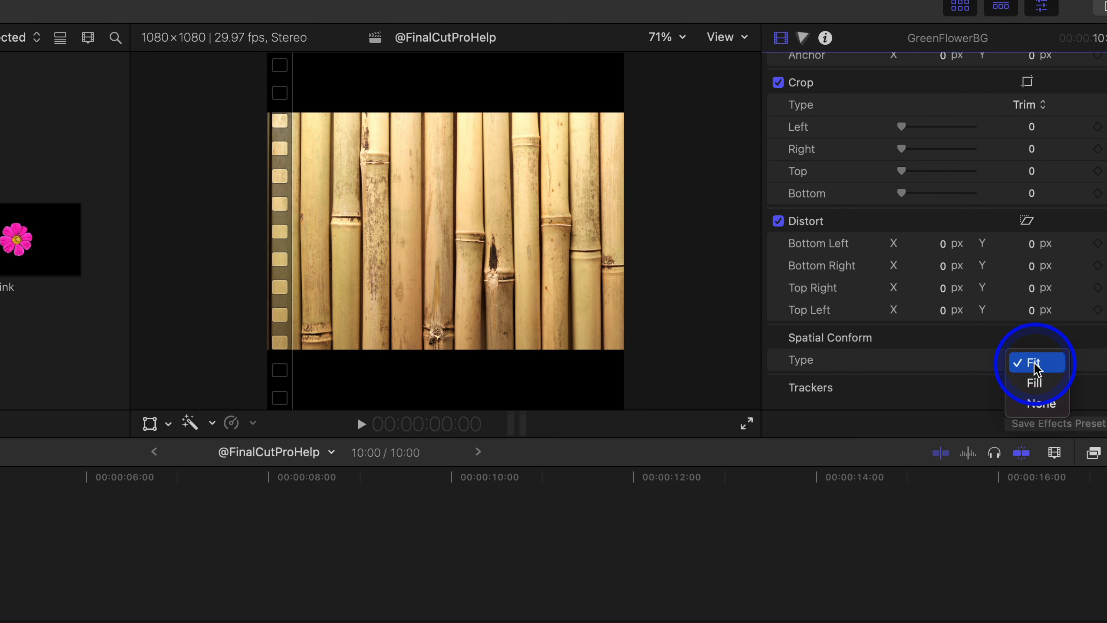
click(1043, 383)
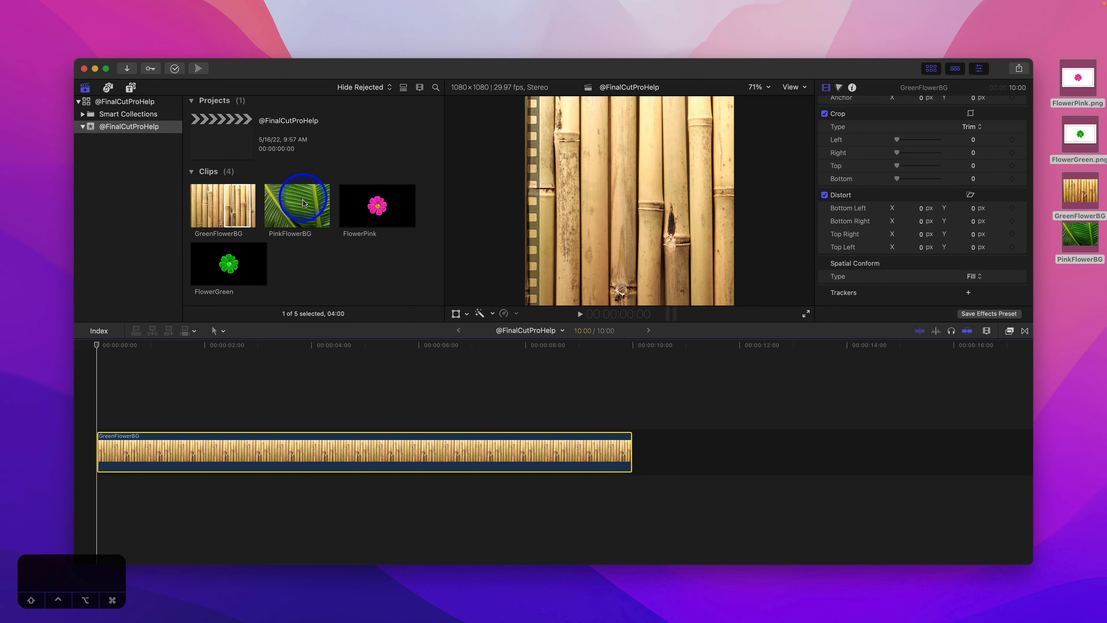
Place the PinkFlowerBG clip above GreenFlowerBG at the timeline start and extend its end to 10 seconds
click(115, 221)
drag(302, 210, 75, 392)
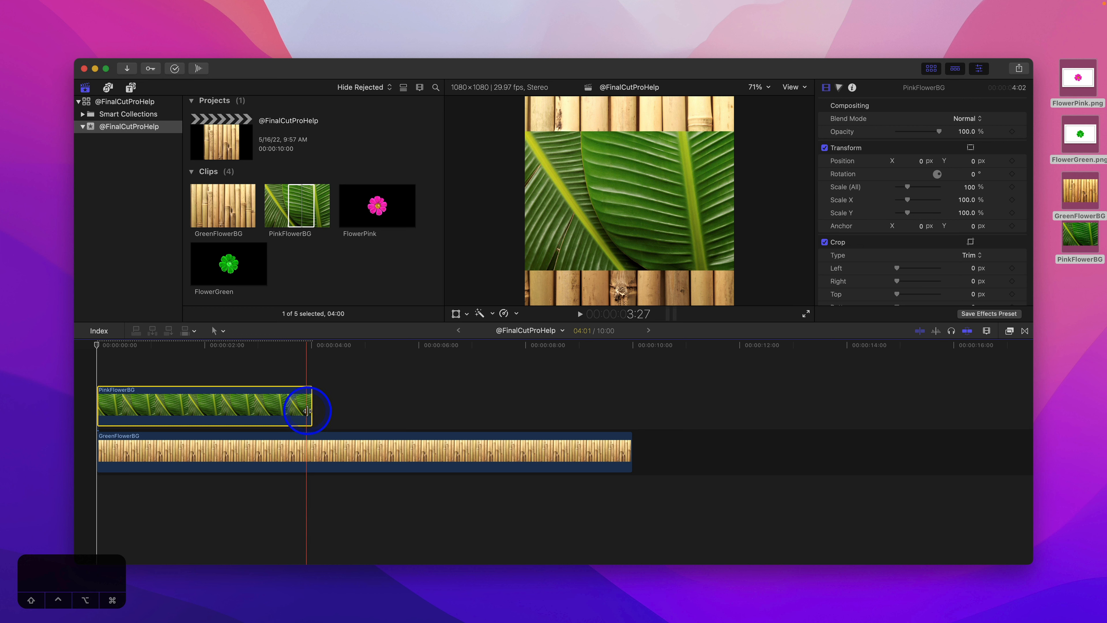
drag(309, 410, 630, 419)
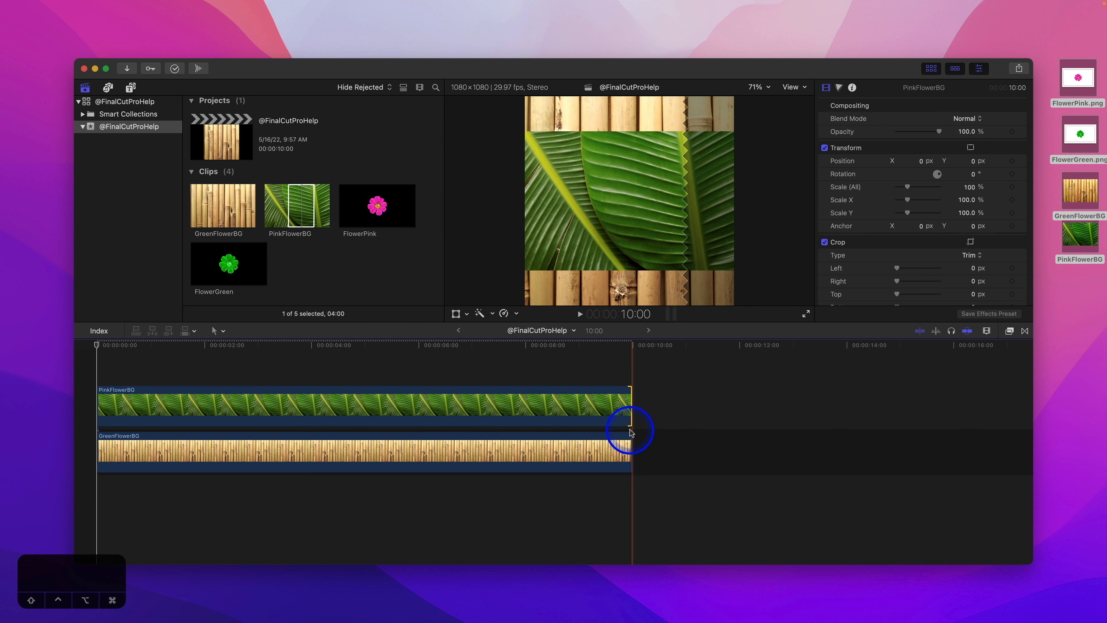
Set the Spatial Conform type of the PinkFlowerBG timeline clip to Fill
click(441, 397)
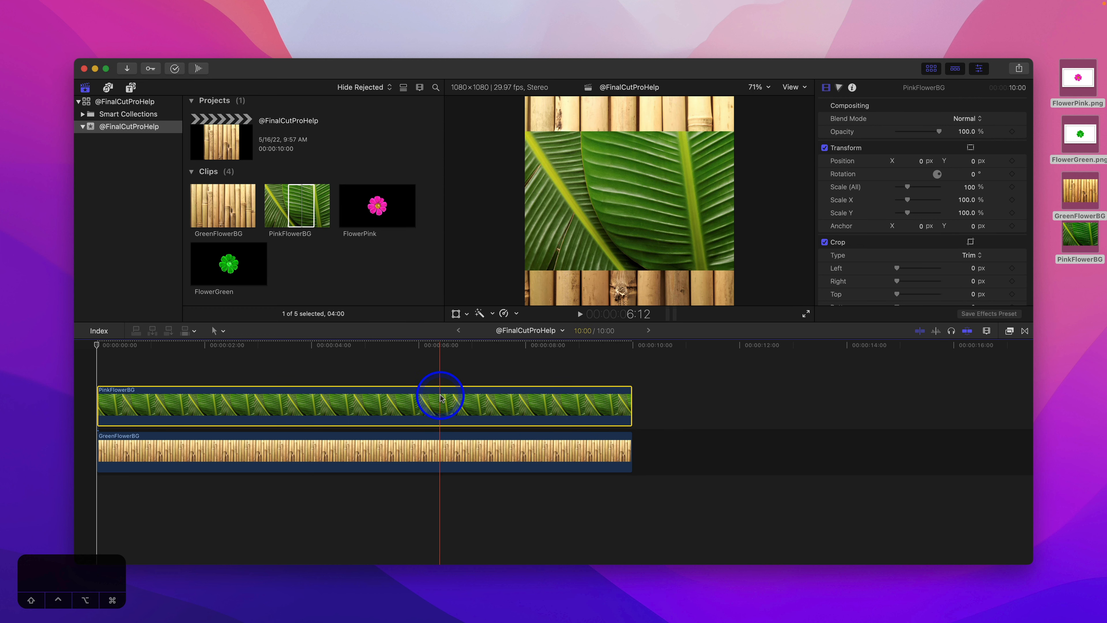
scroll(862, 202, down, 5)
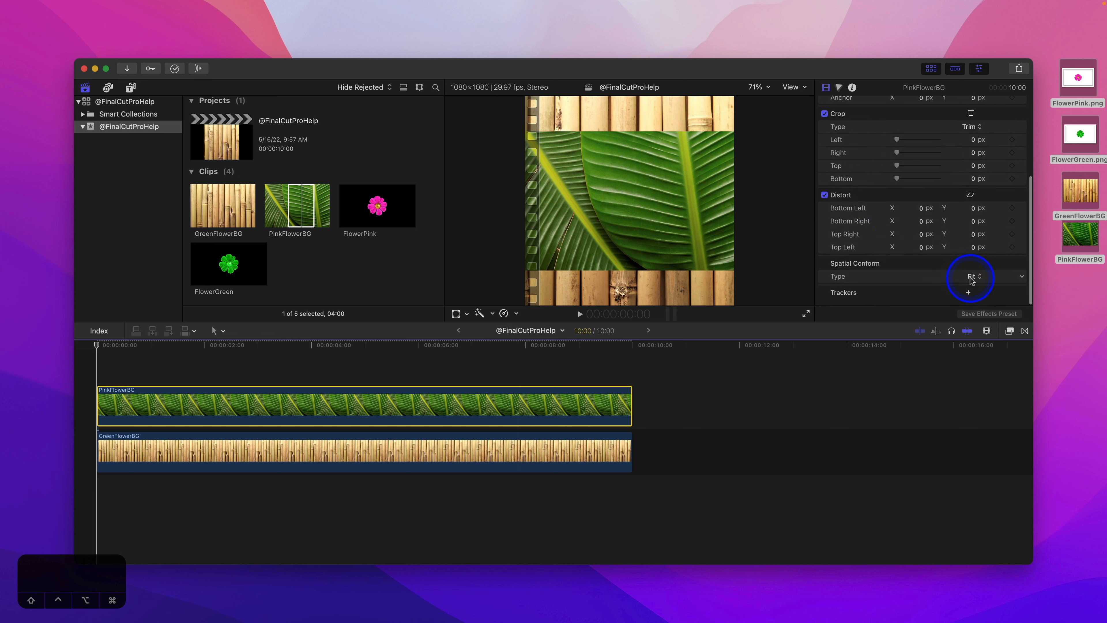
click(975, 290)
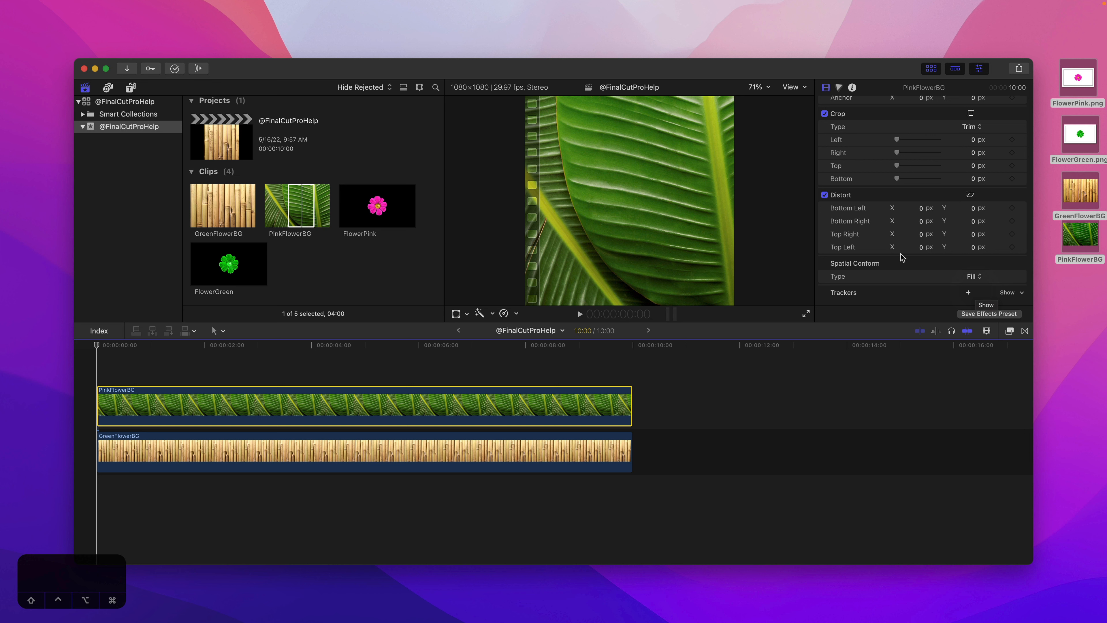
drag(815, 202, 838, 190)
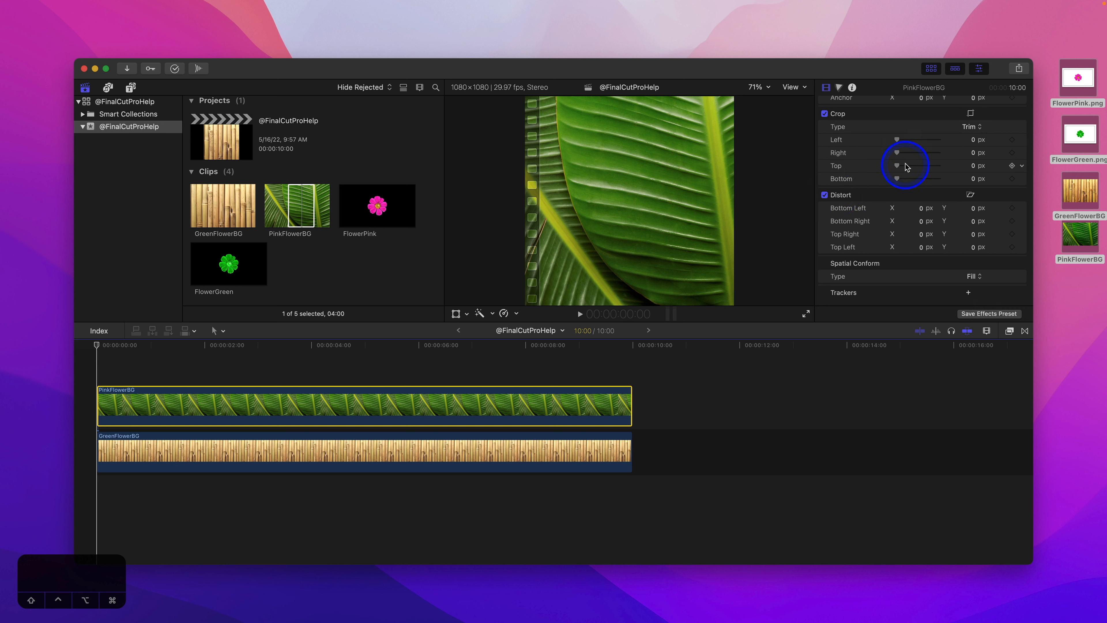
Try out the Left crop on the PinkFlowerBG clip and reset it to 0 px
drag(896, 141, 965, 140)
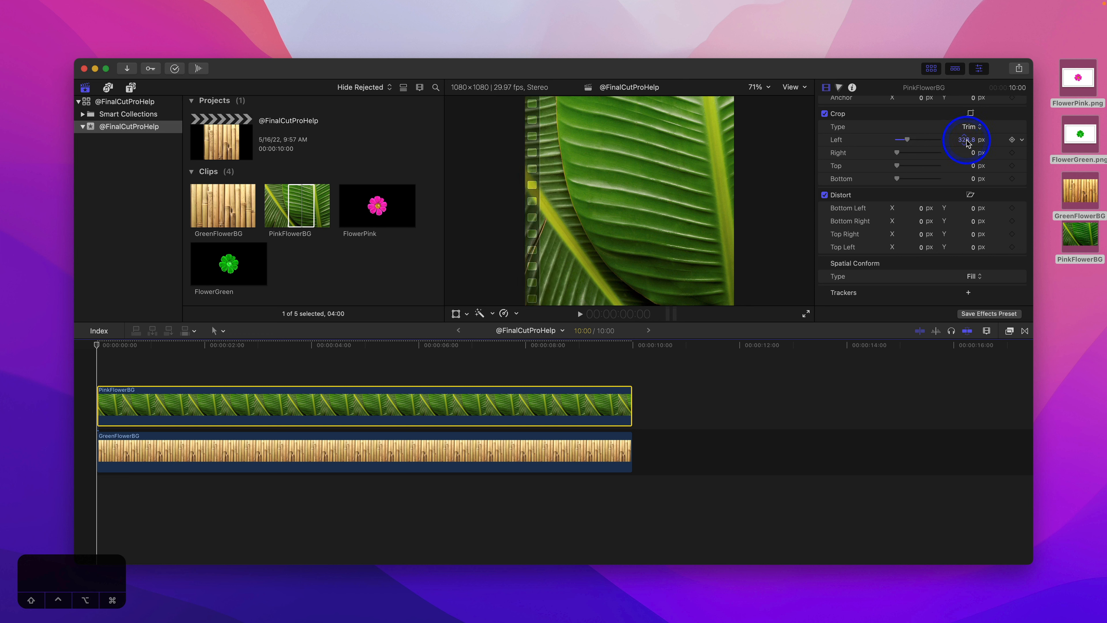
click(966, 141)
text(0)
key(Return)
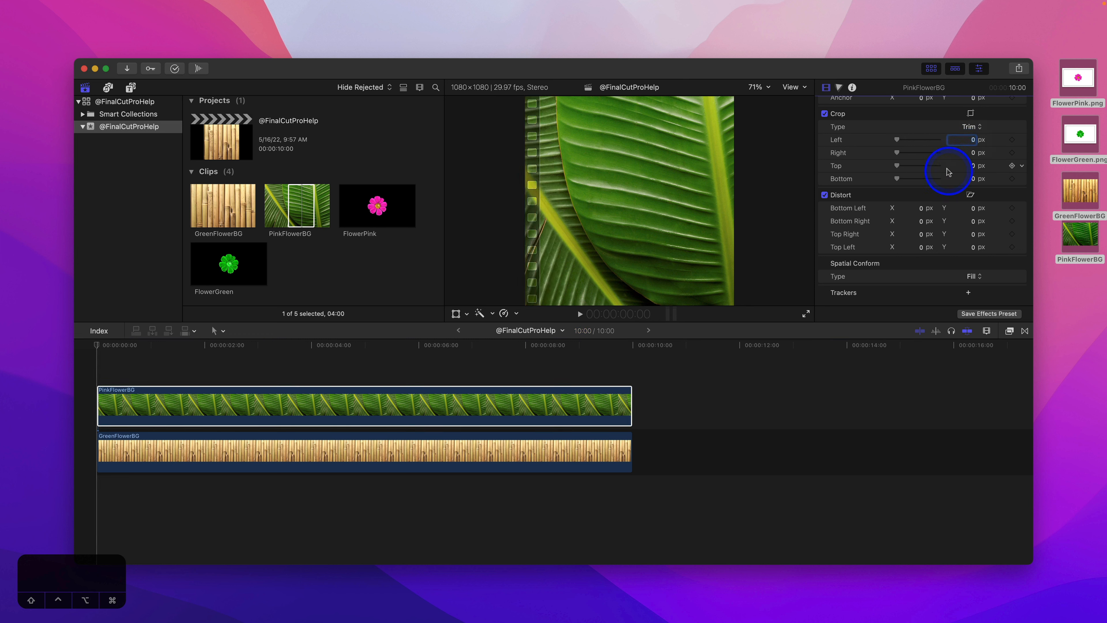
Keyframe PinkFlowerBG's Left crop at 0 px on the first frame and at 1780 px at the 5-second mark
click(460, 403)
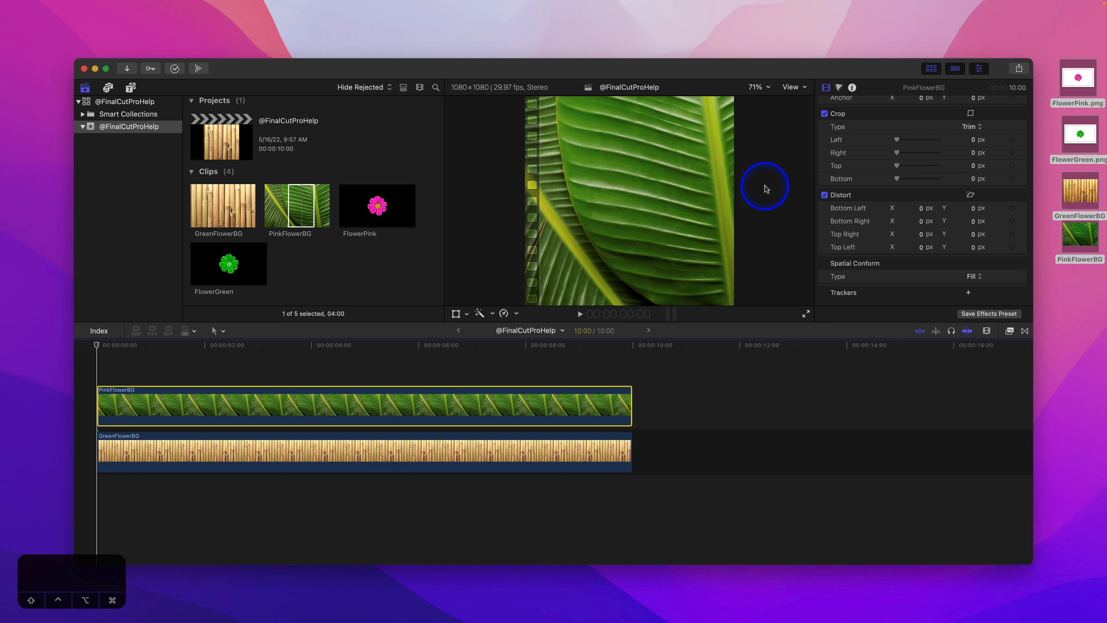
click(1011, 141)
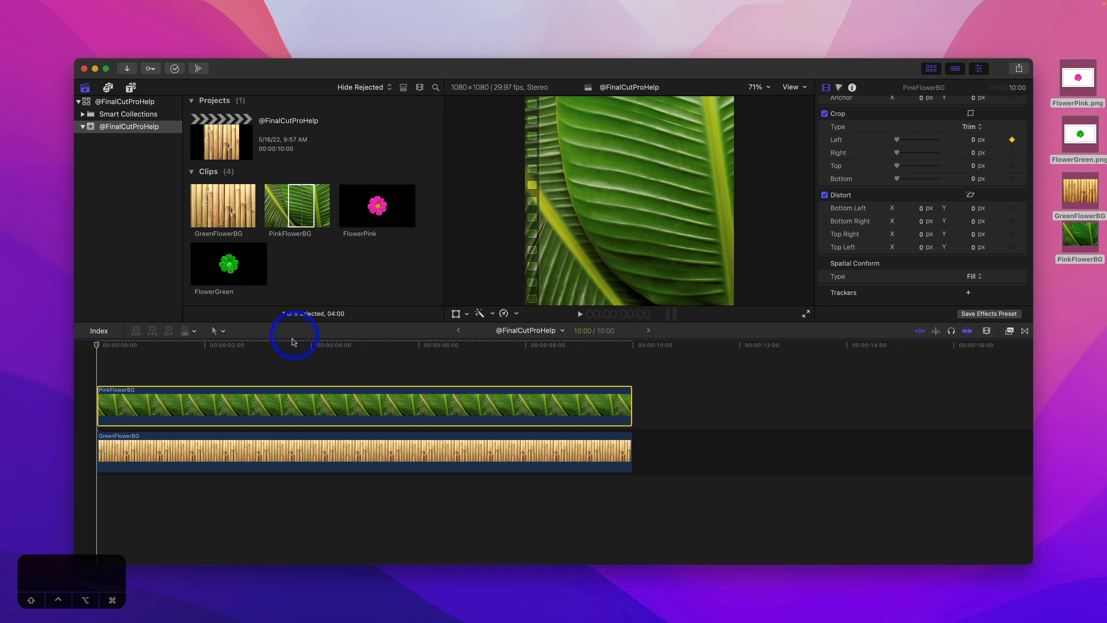
drag(290, 345, 366, 354)
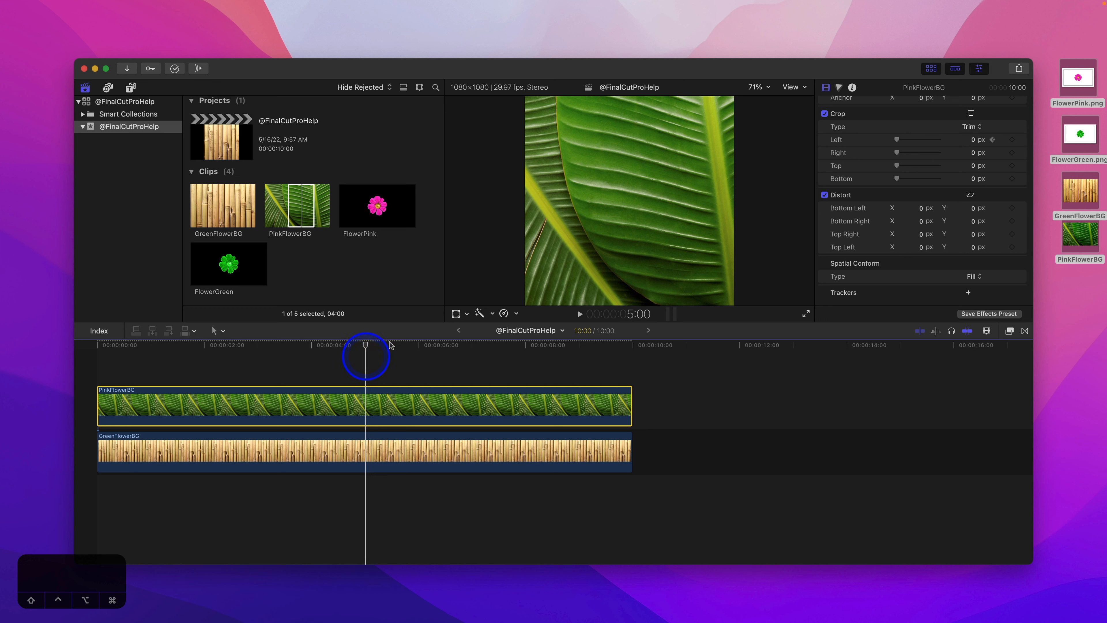
drag(900, 143, 948, 142)
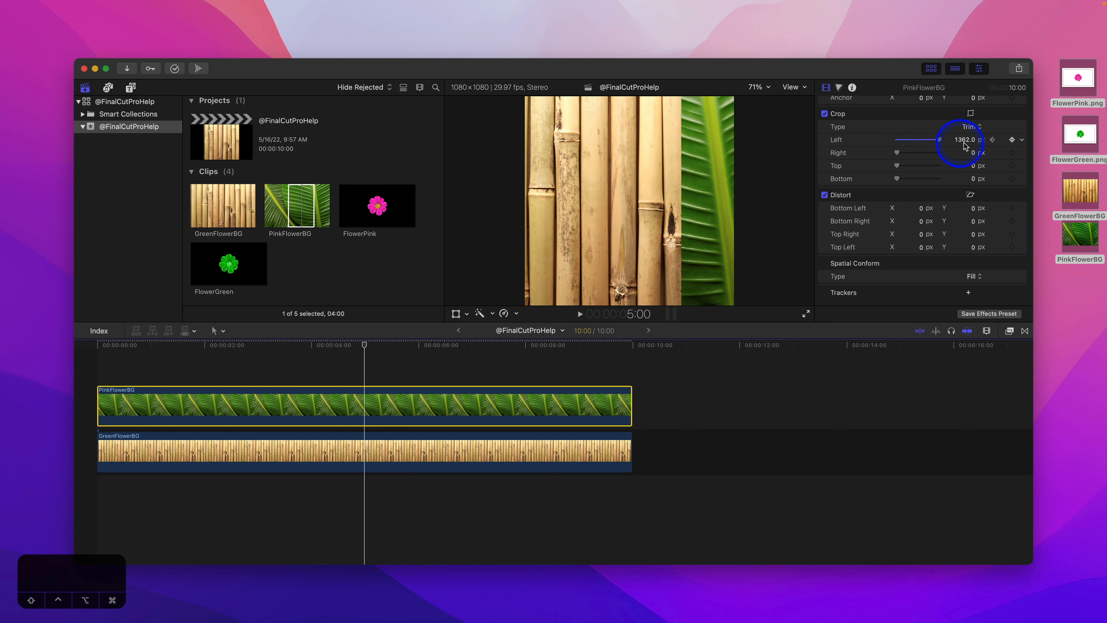
drag(966, 144, 964, 144)
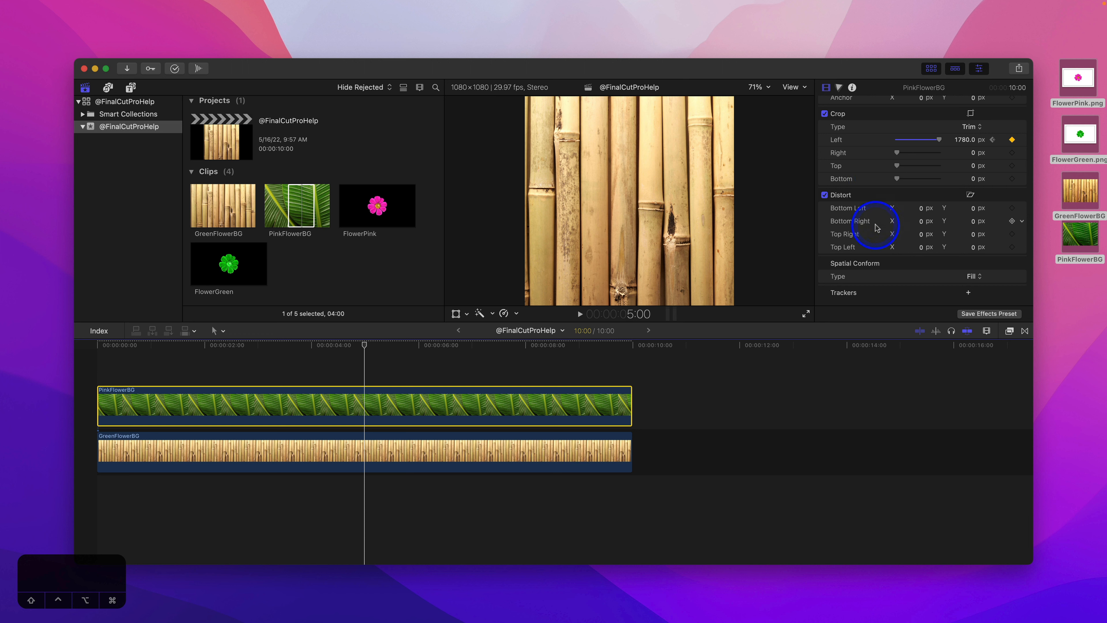
Keyframe PinkFlowerBG's Left crop at 0 px at the clip's end, at 10 seconds
click(364, 347)
drag(364, 347, 630, 383)
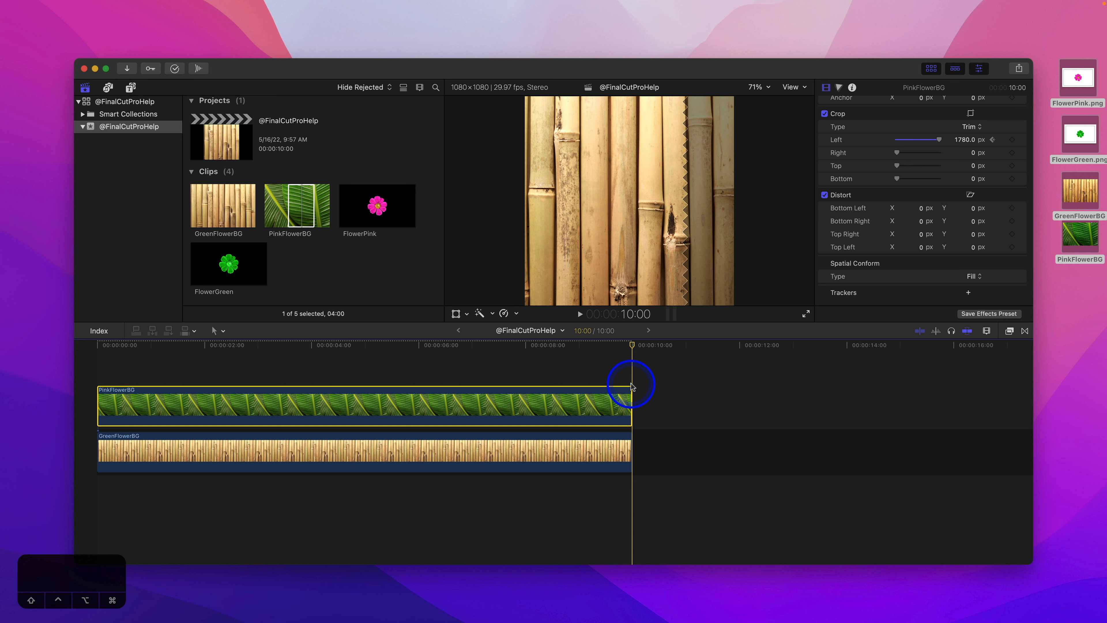
click(961, 140)
text(0)
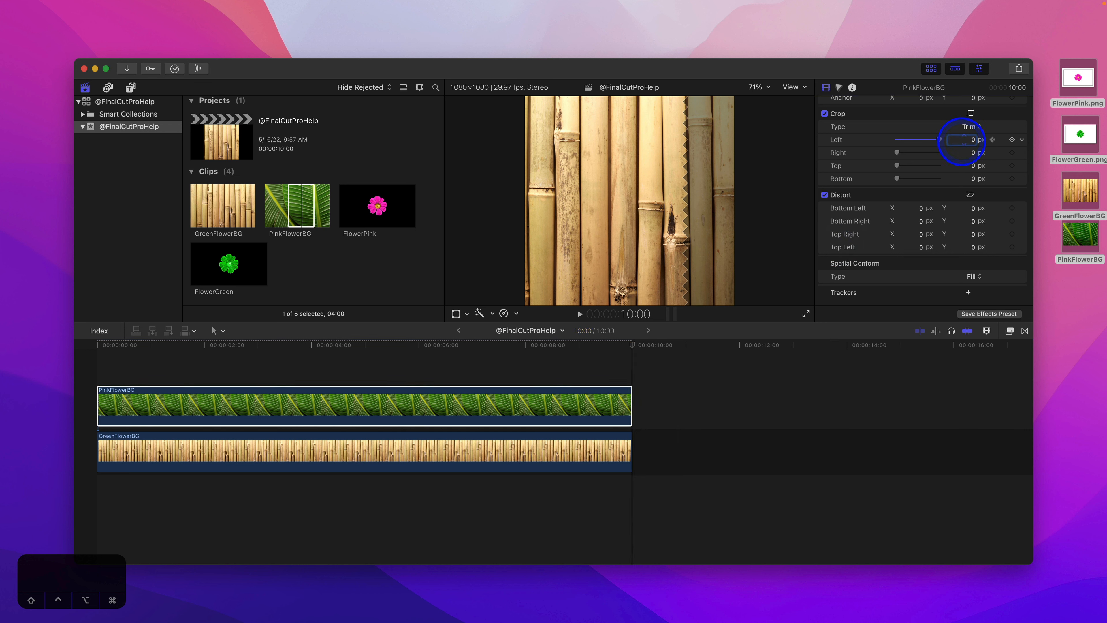
key(Return)
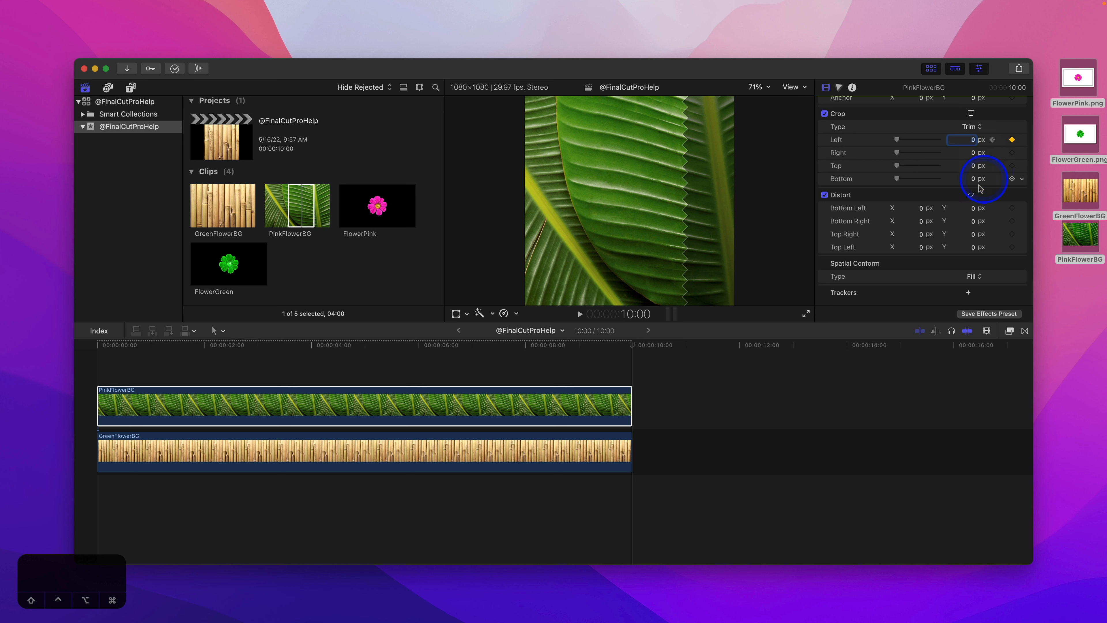
click(678, 391)
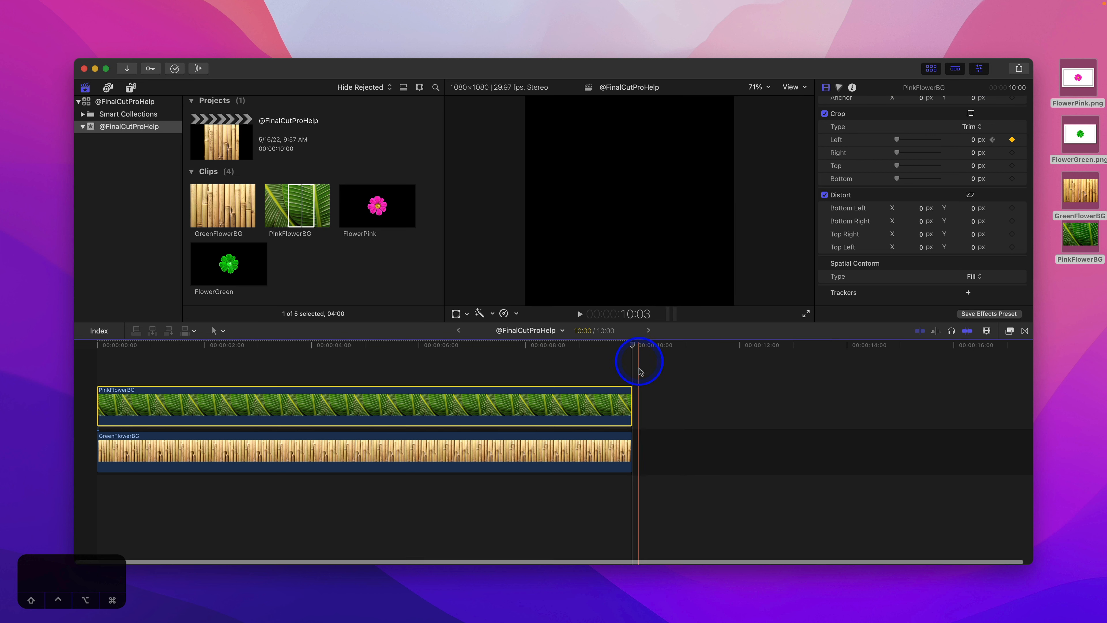
Show the Video Animation editor for the PinkFlowerBG clip in the timeline
right_click(594, 410)
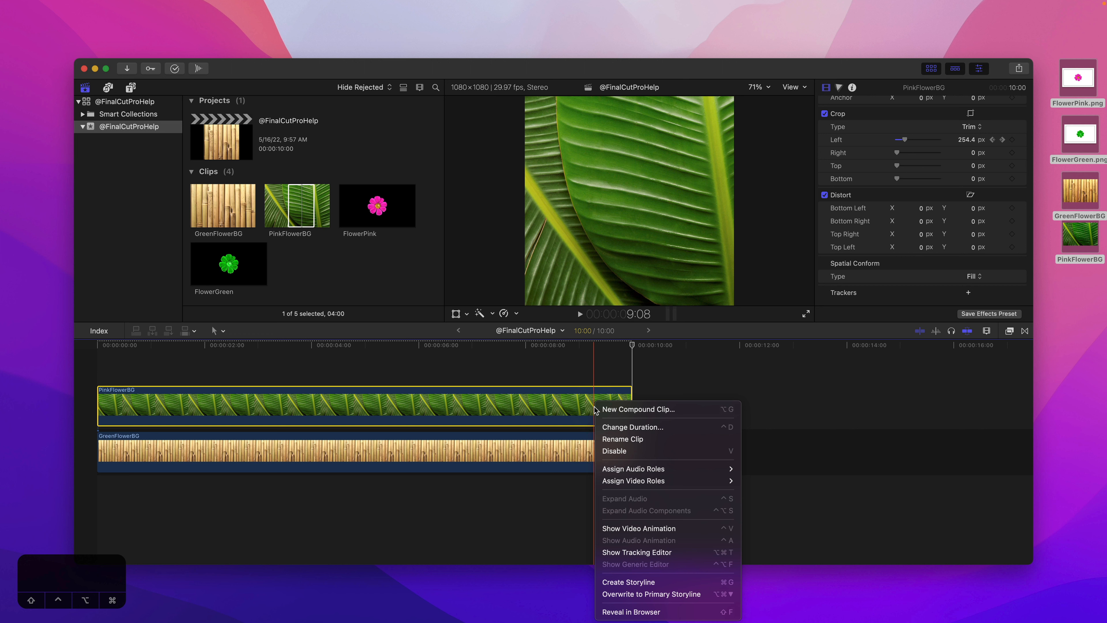
click(627, 427)
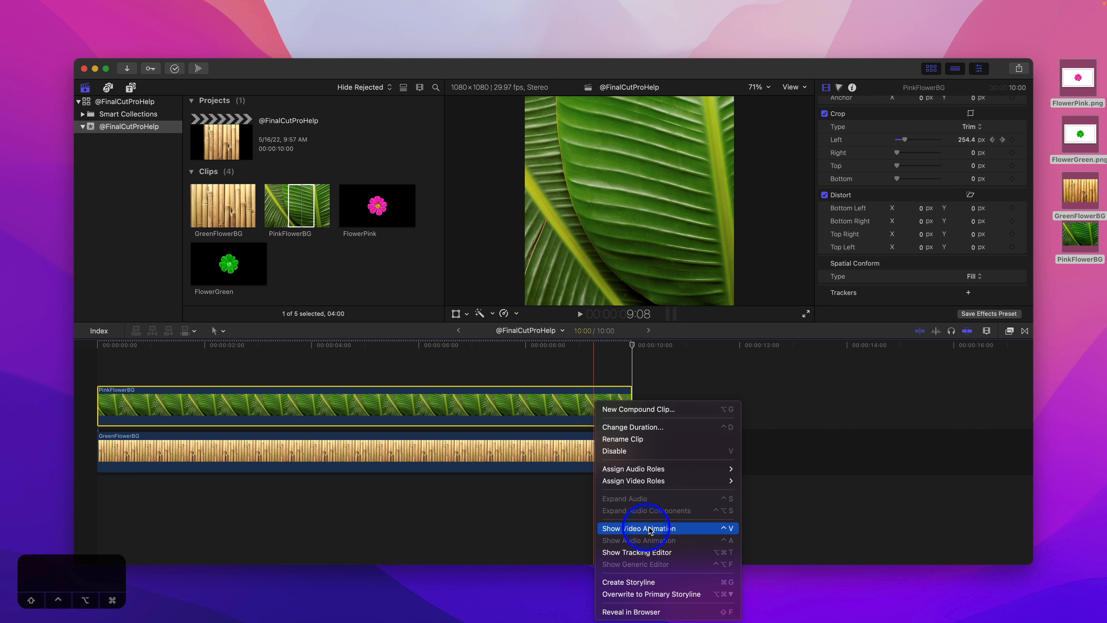
click(714, 532)
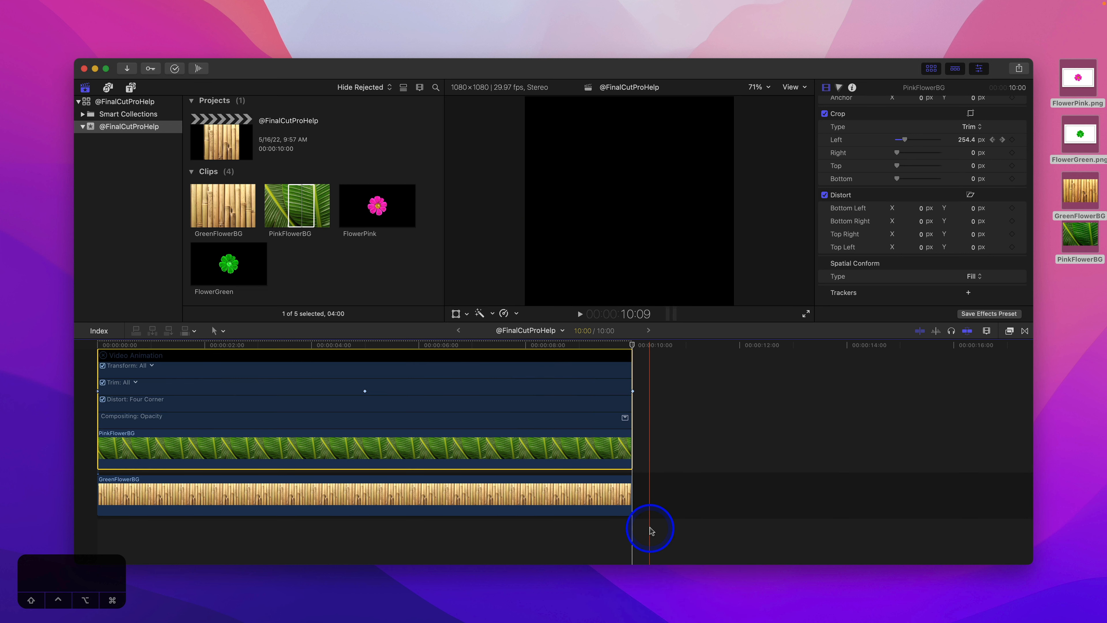
Check the Trim keyframes in PinkFlowerBG's Video Animation editor around the 5-second mark, and close the editor
click(568, 433)
drag(569, 433, 362, 391)
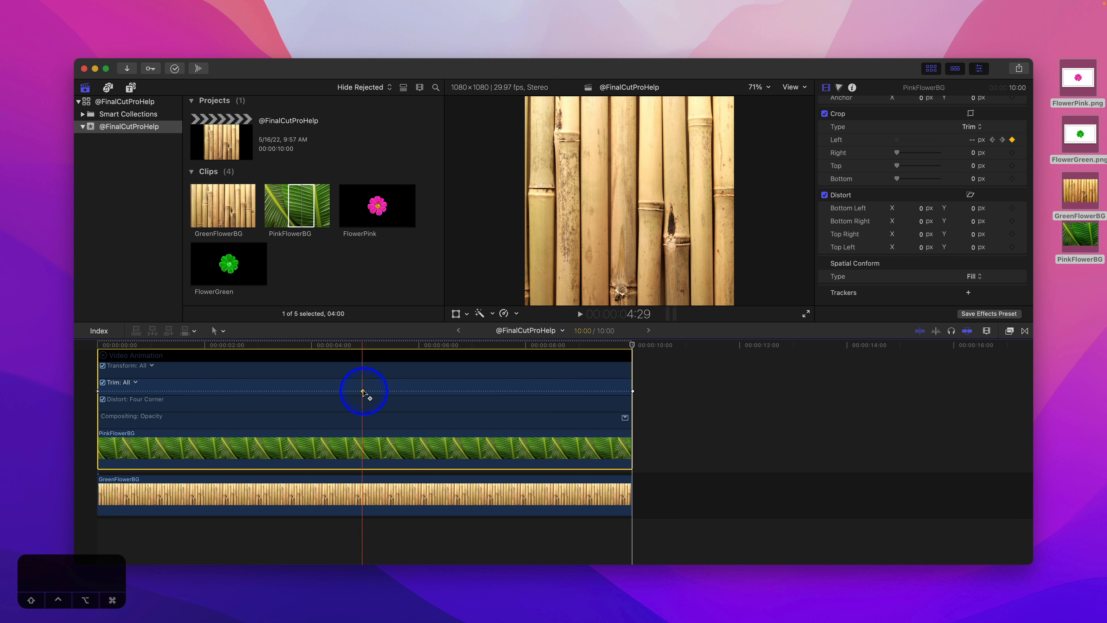
click(104, 354)
Play the crop wipe animation from the start of the timeline and stop playback partway through
drag(162, 344, 88, 344)
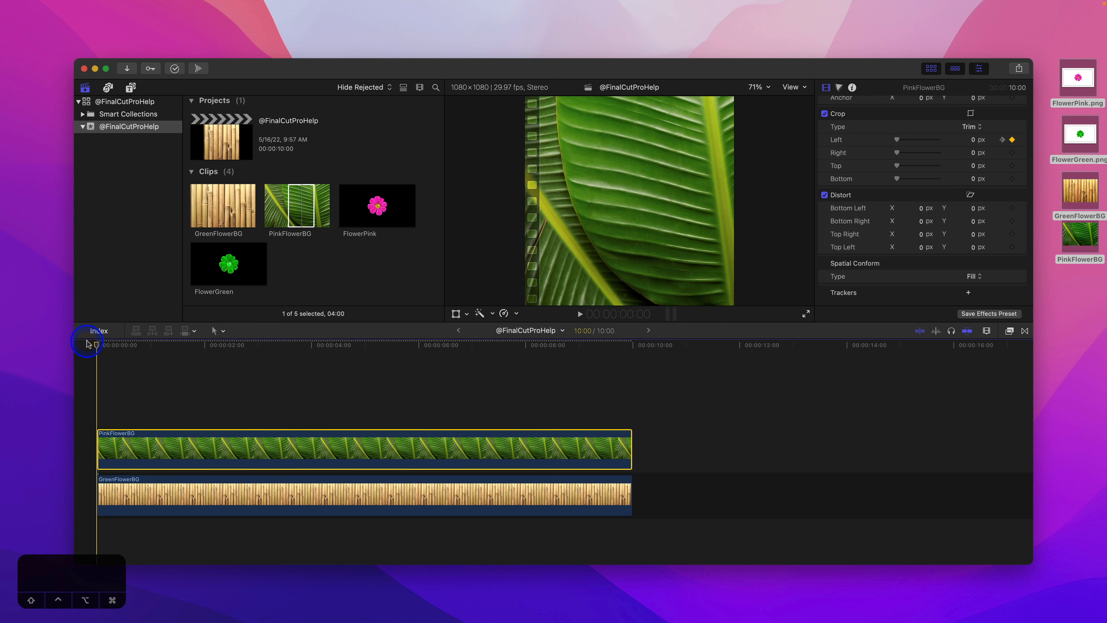
key(space)
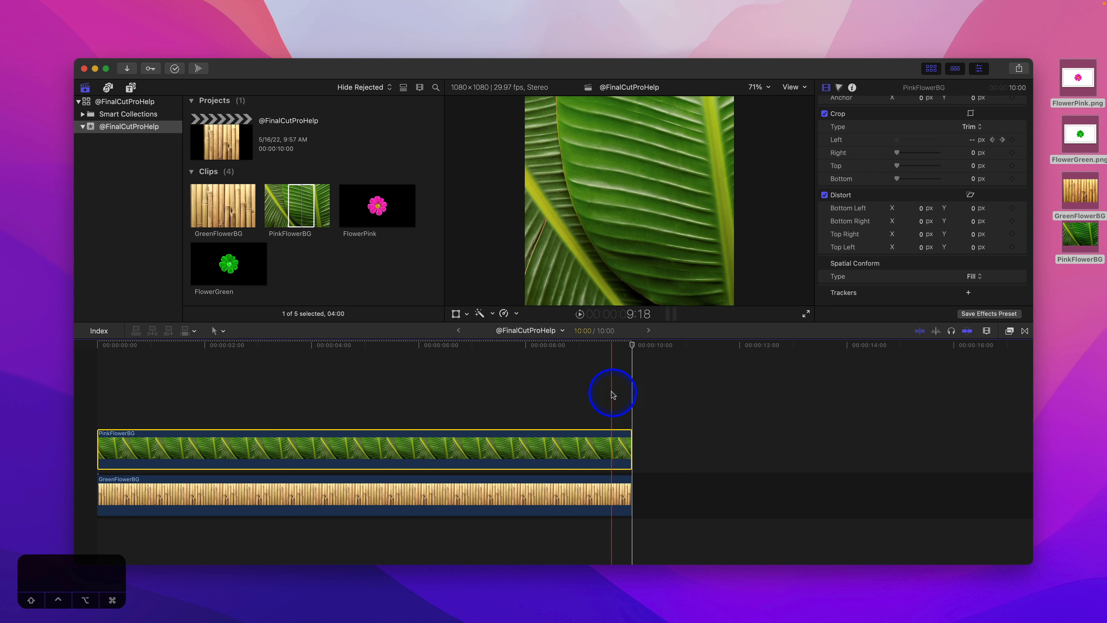
key(space)
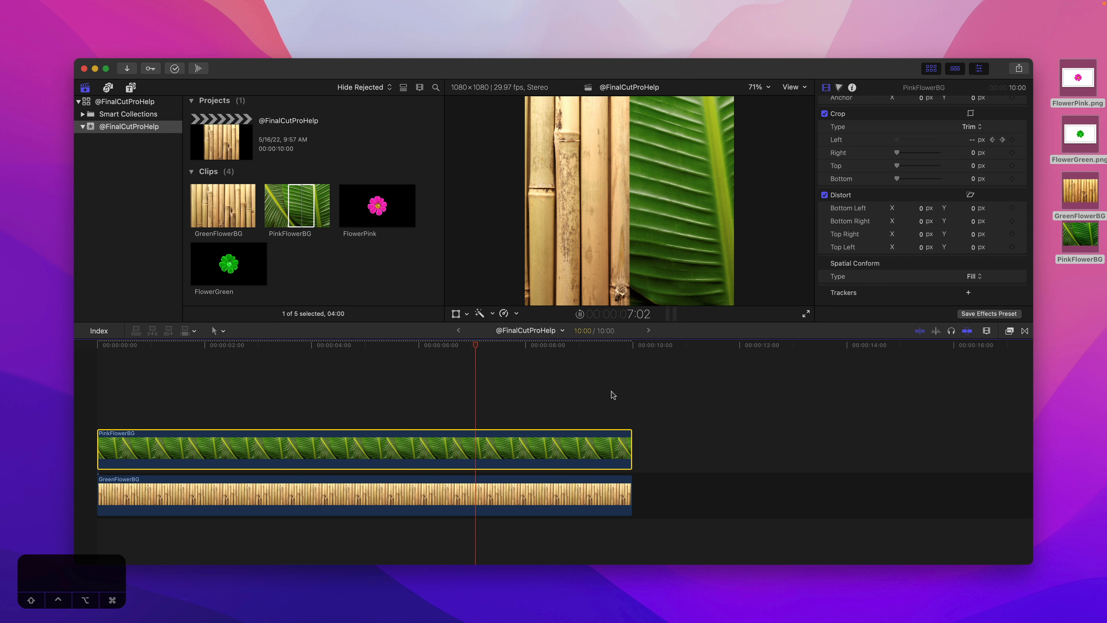
key(space)
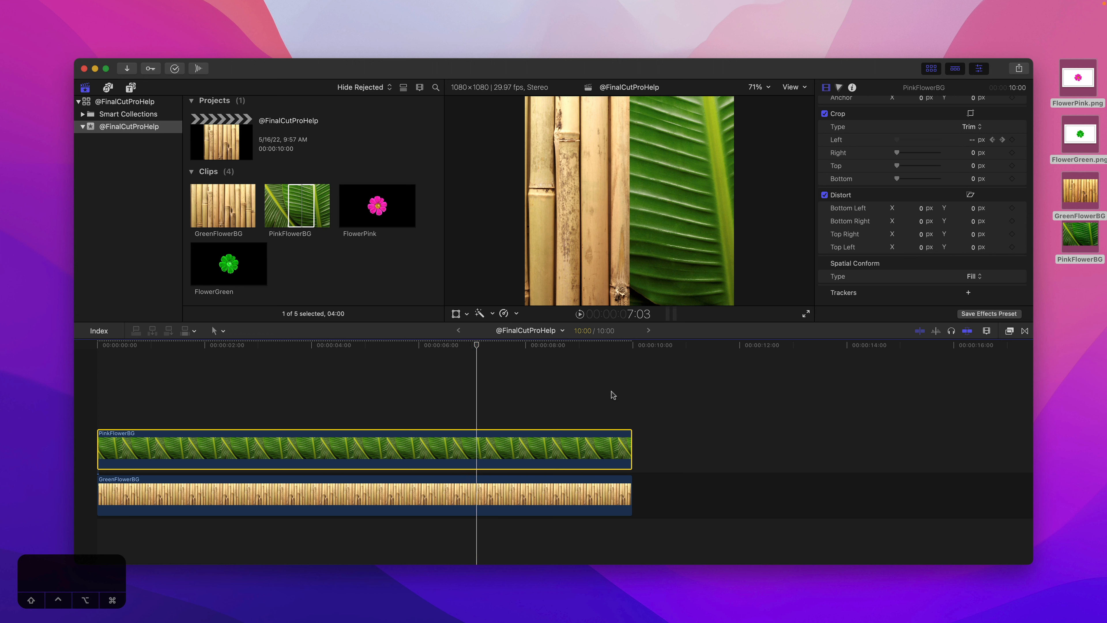
Add the FlowerGreen clip above PinkFlowerBG at the start of the timeline and extend it to 10 seconds
click(327, 285)
drag(220, 259, 86, 415)
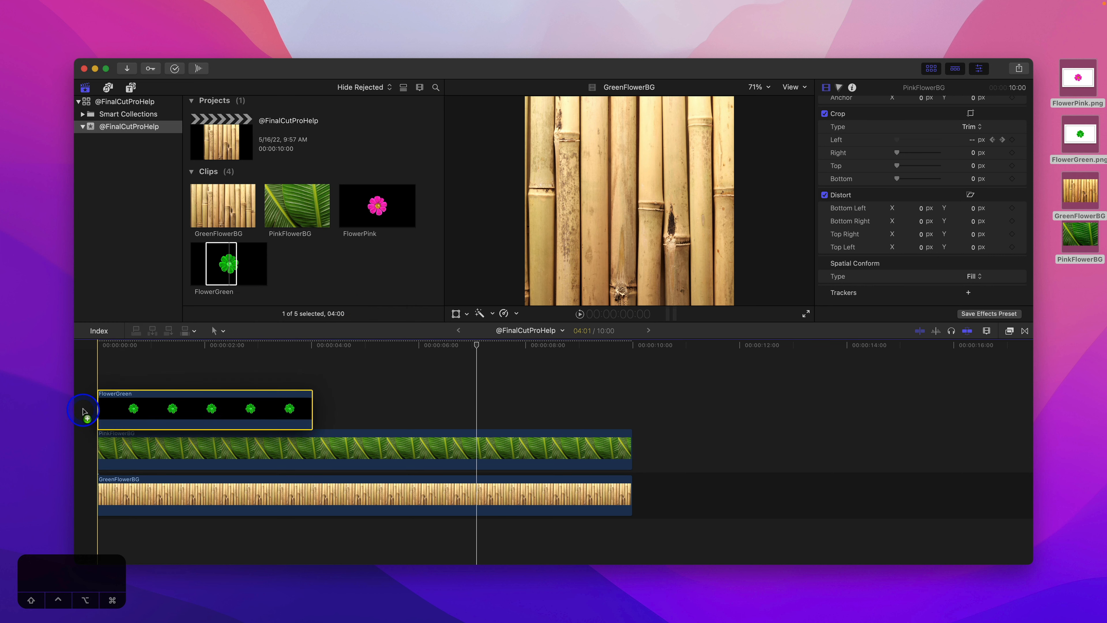
drag(309, 405, 631, 407)
Add the FlowerPink clip above FlowerGreen at the start of the timeline and extend it to 10 seconds
click(374, 208)
drag(375, 207, 93, 366)
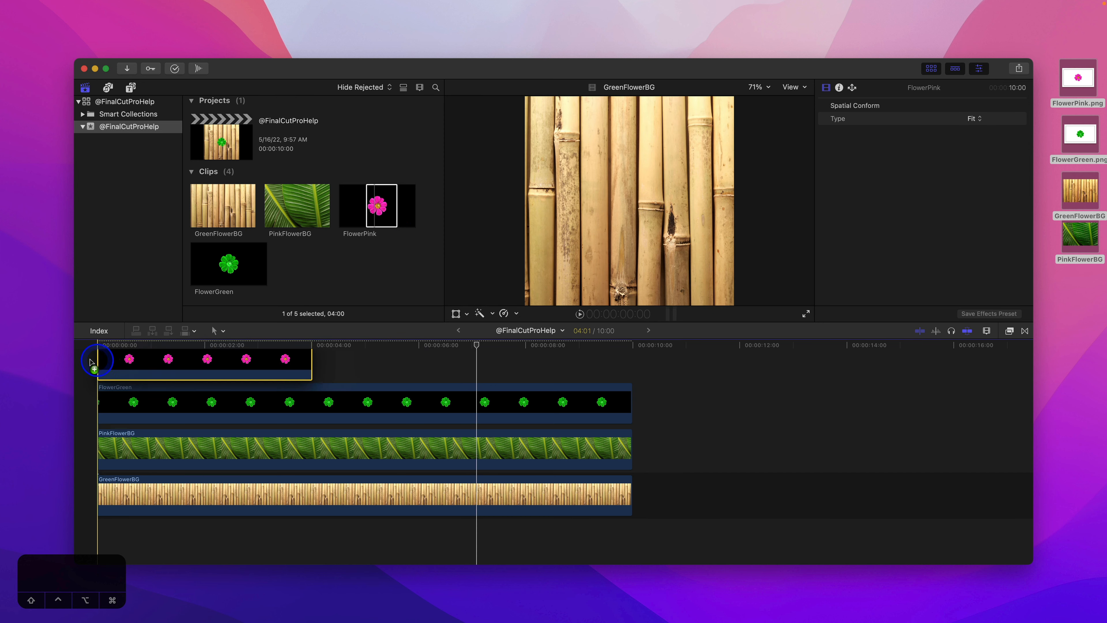
drag(311, 362, 631, 364)
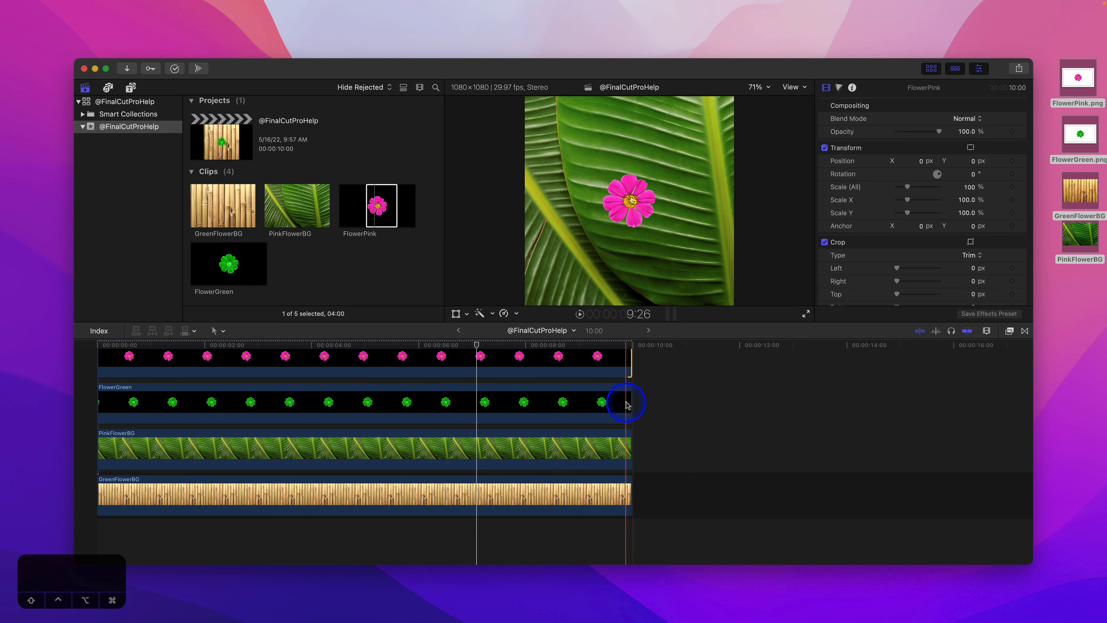
Set the overall scale of the FlowerPink clip to 200%
click(358, 346)
scroll(374, 408, up, 2)
scroll(374, 409, up, 1)
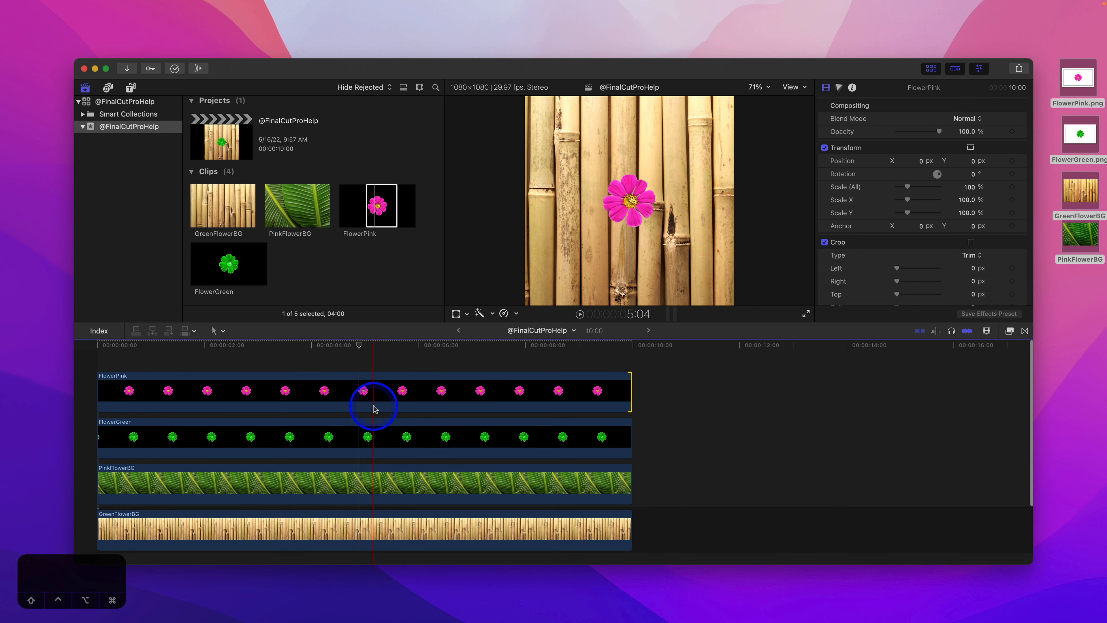
click(362, 396)
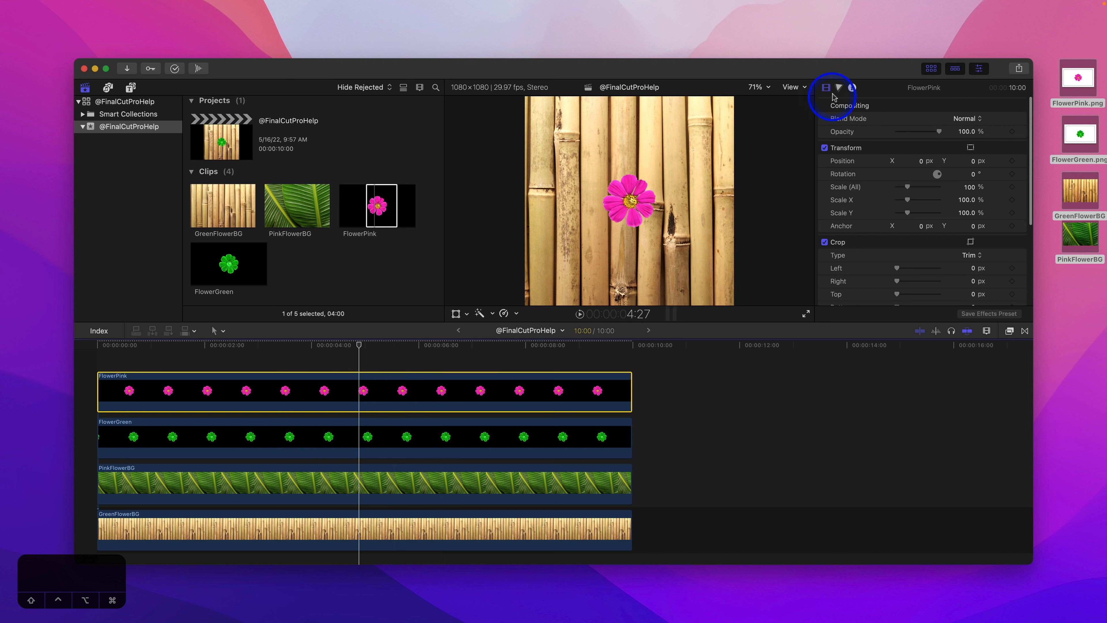
click(969, 188)
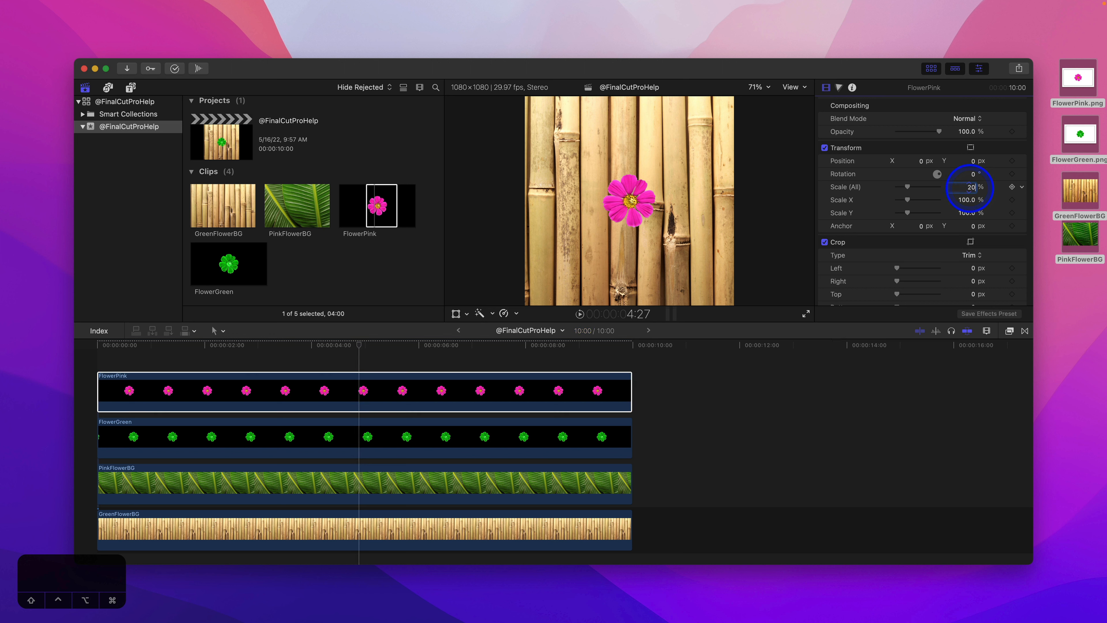
key(Return)
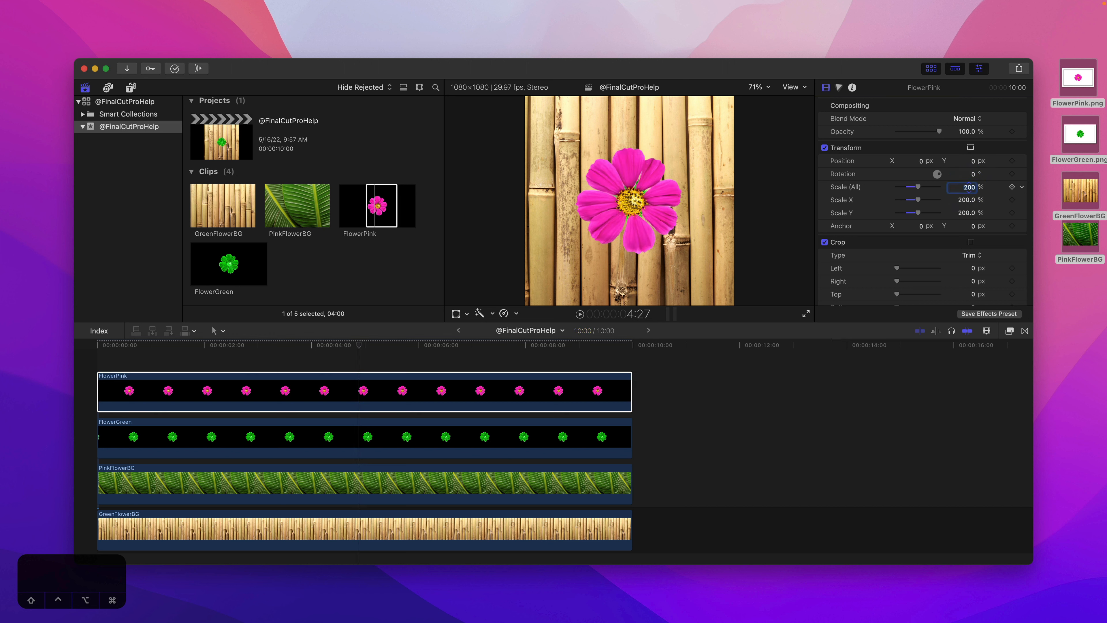
Set the overall scale of the FlowerGreen clip to 200%
click(433, 449)
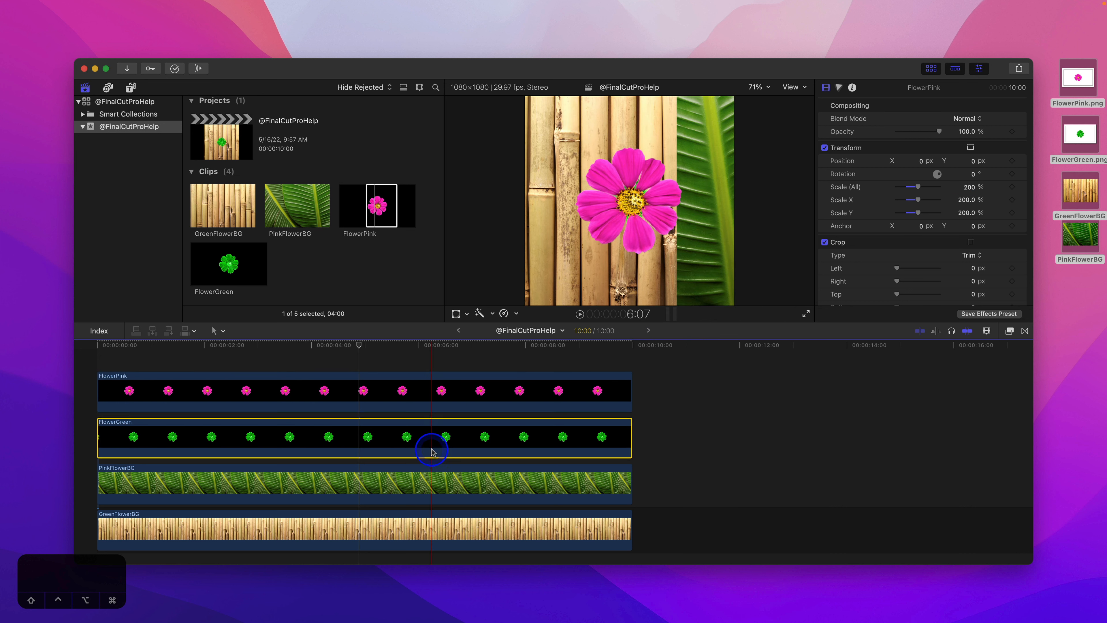
click(968, 187)
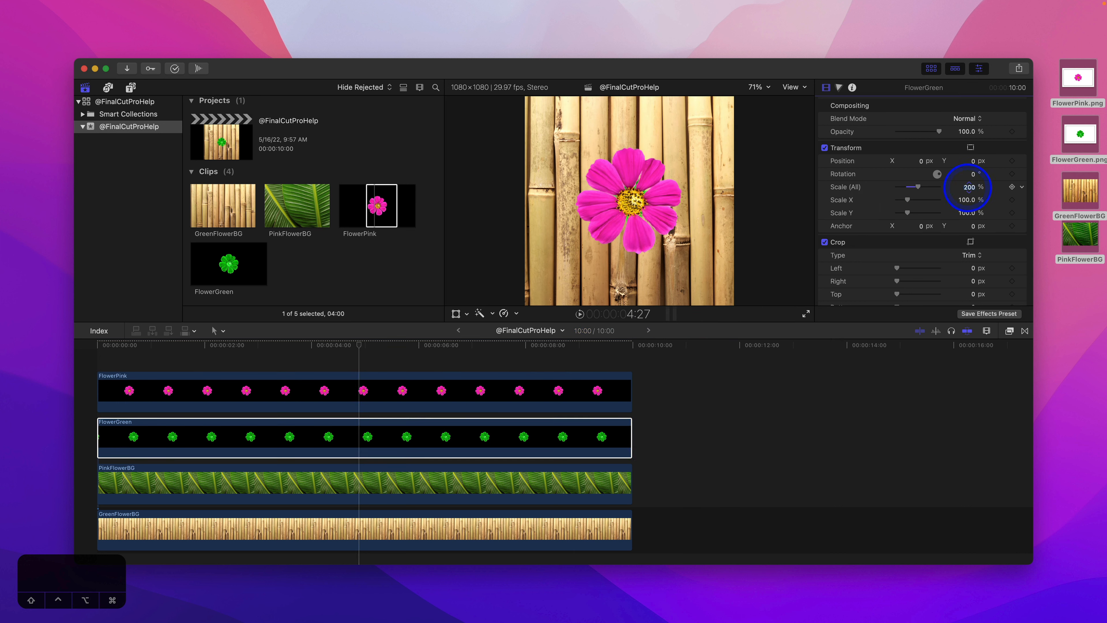
text(200)
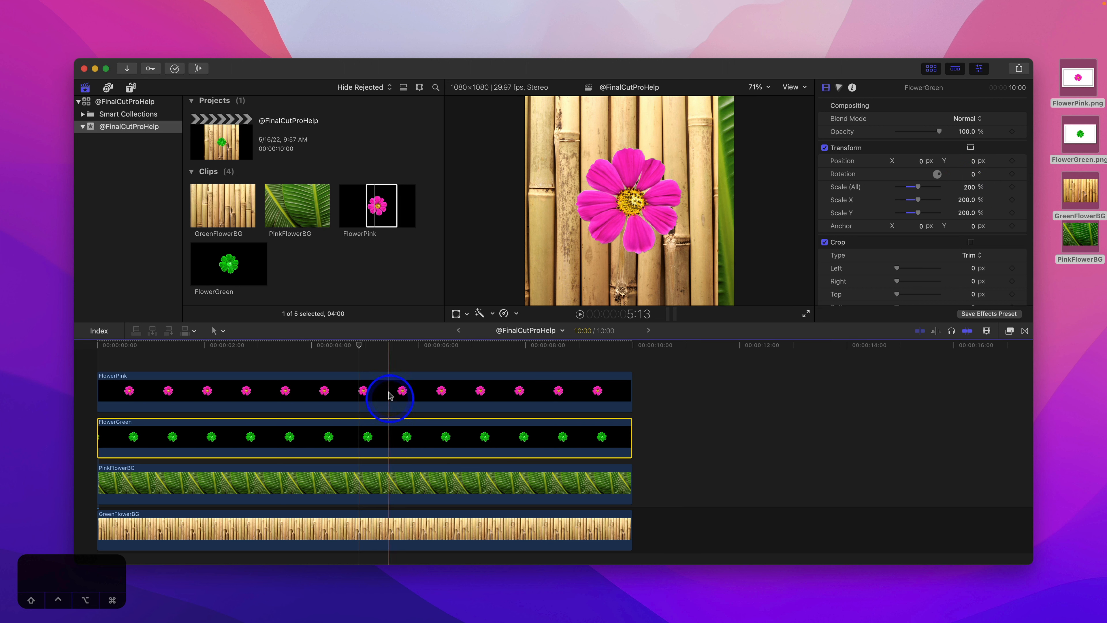
Disable the FlowerPink clip temporarily to view FlowerGreen beneath it, and enable it again
click(376, 387)
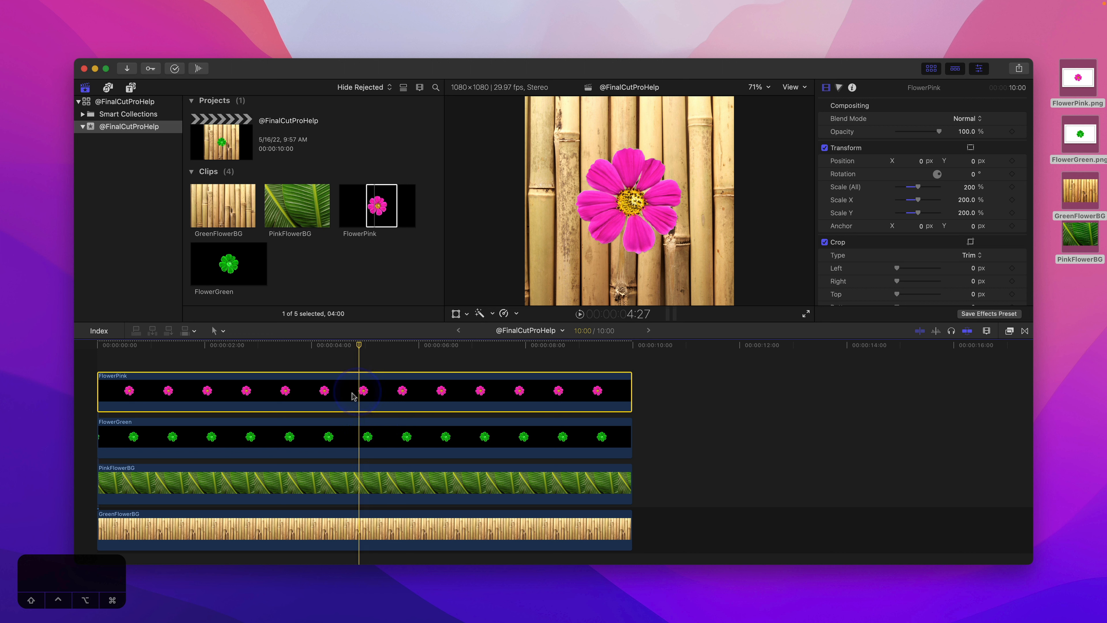
click(371, 391)
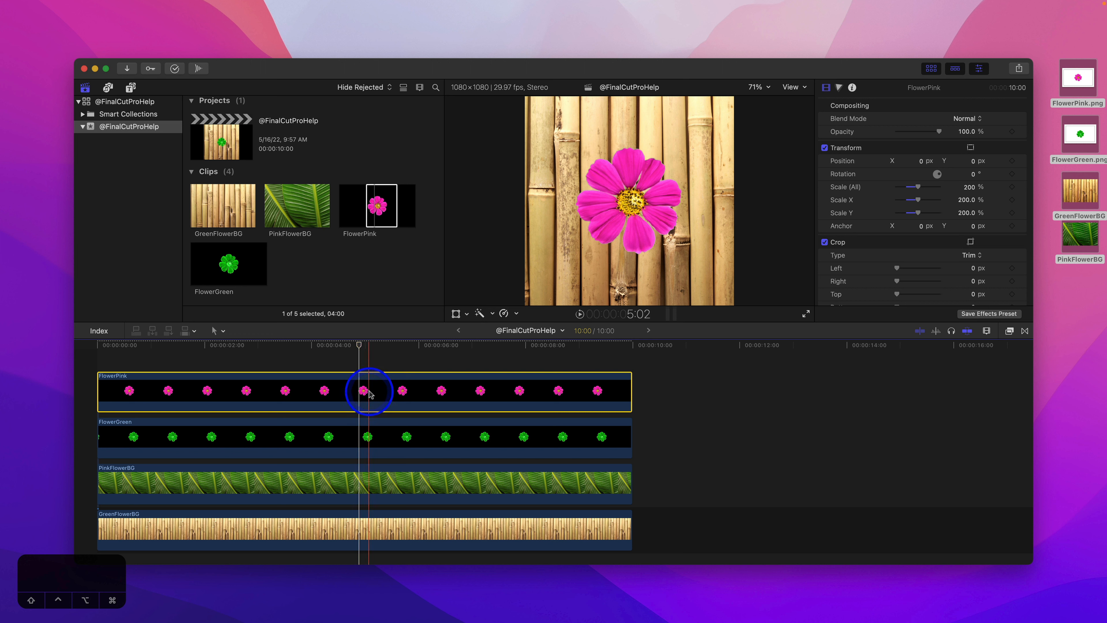
key(v)
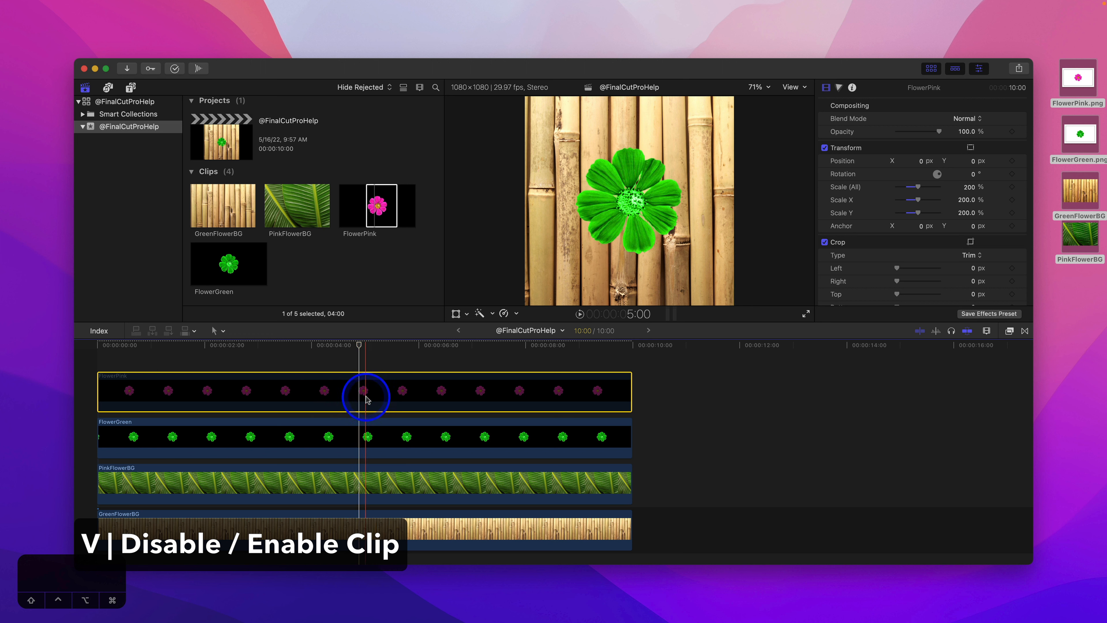
key(v)
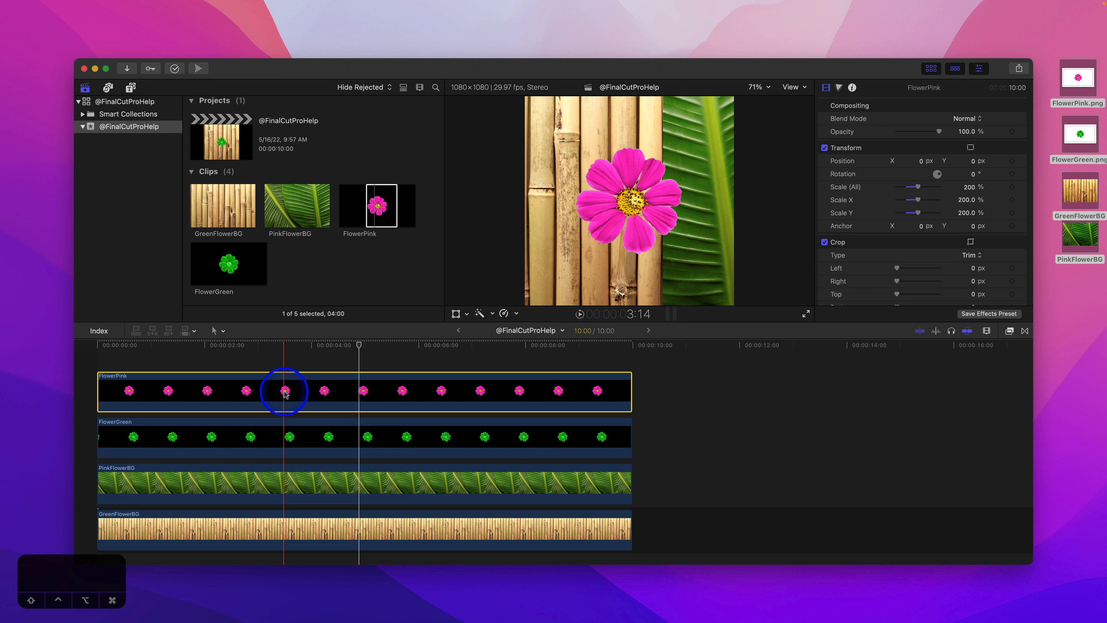
Reset PinkFlowerBG's Left crop parameter to clear its keyframes, and check the clip's Video Animation editor
click(382, 481)
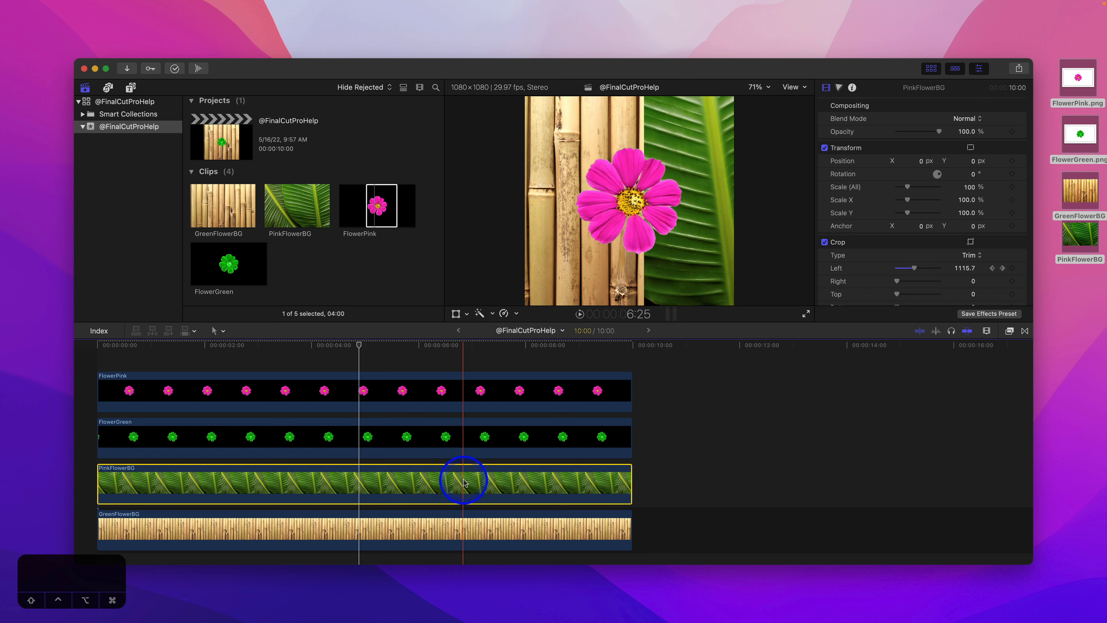
click(553, 347)
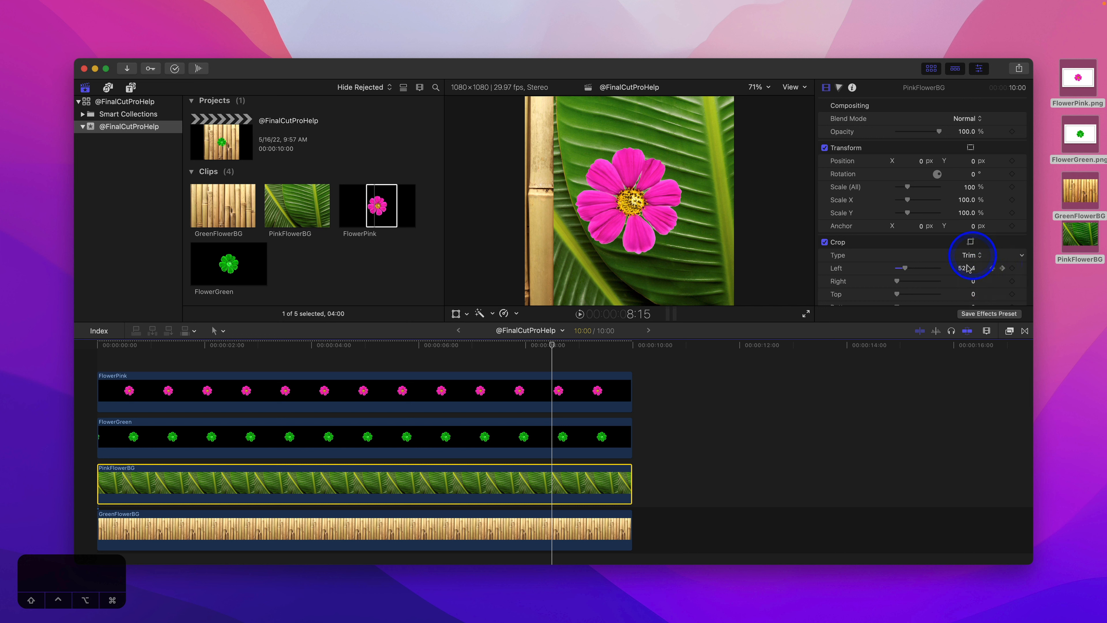
click(1022, 268)
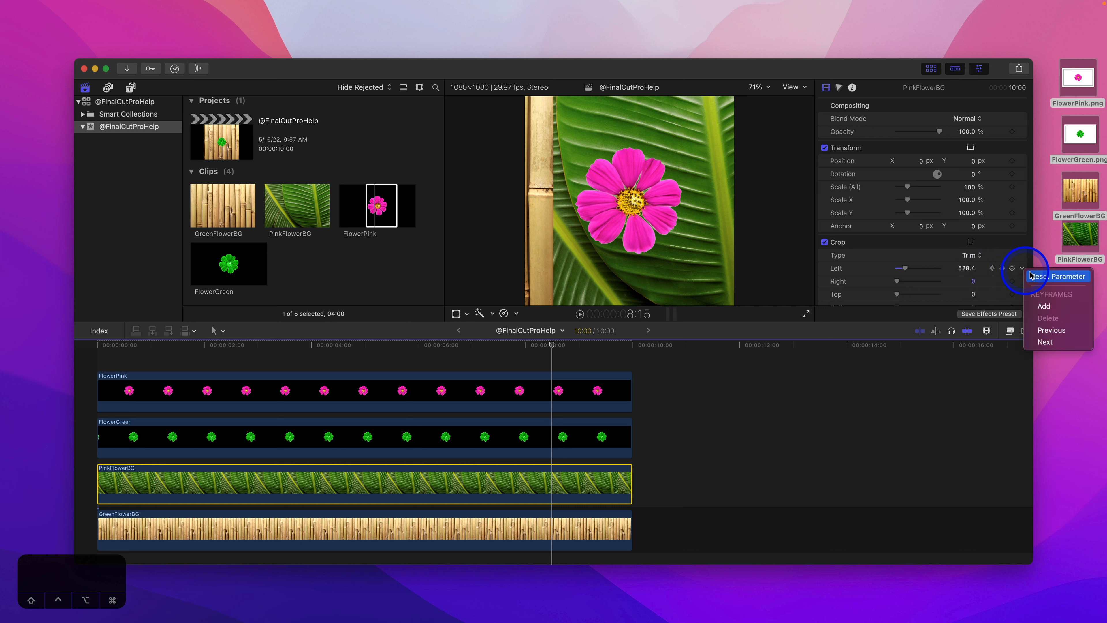
click(1050, 277)
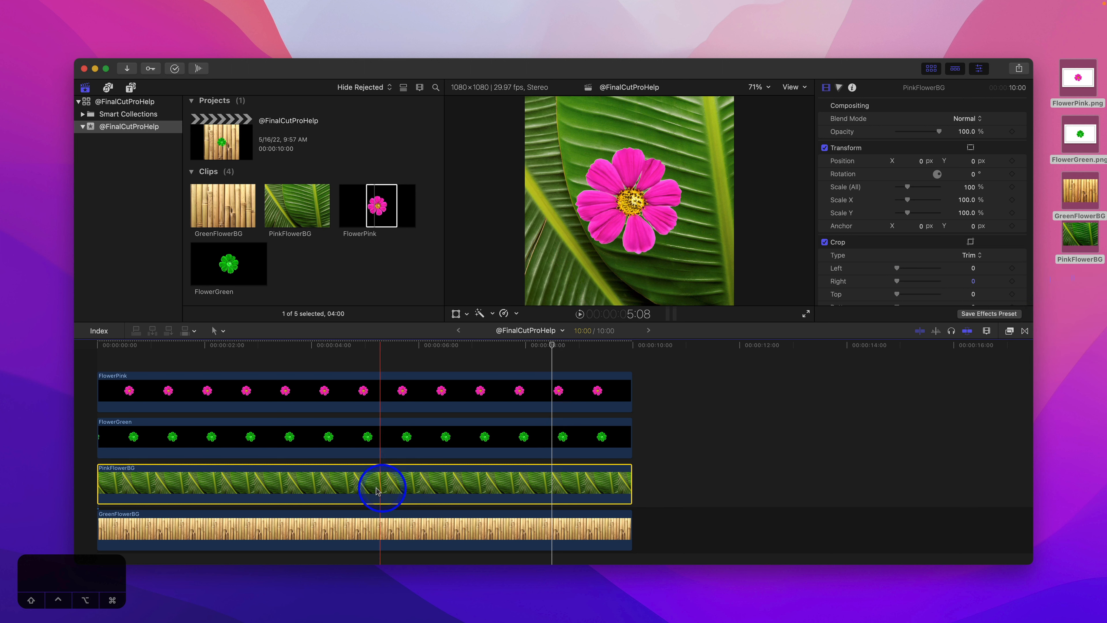
key(ctrl+v)
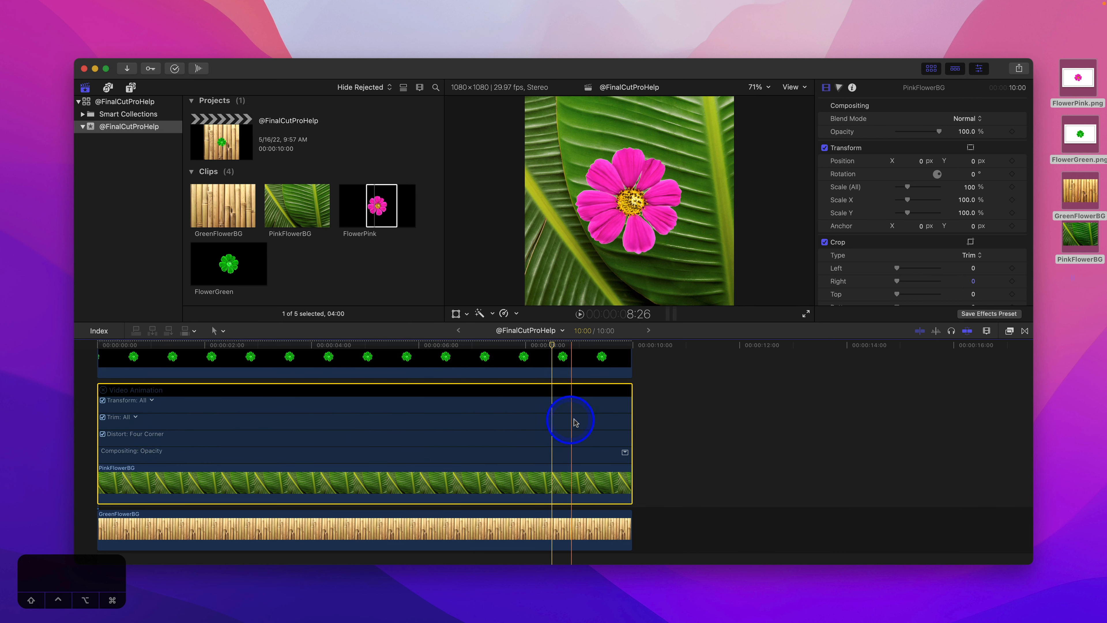
key(ctrl+v)
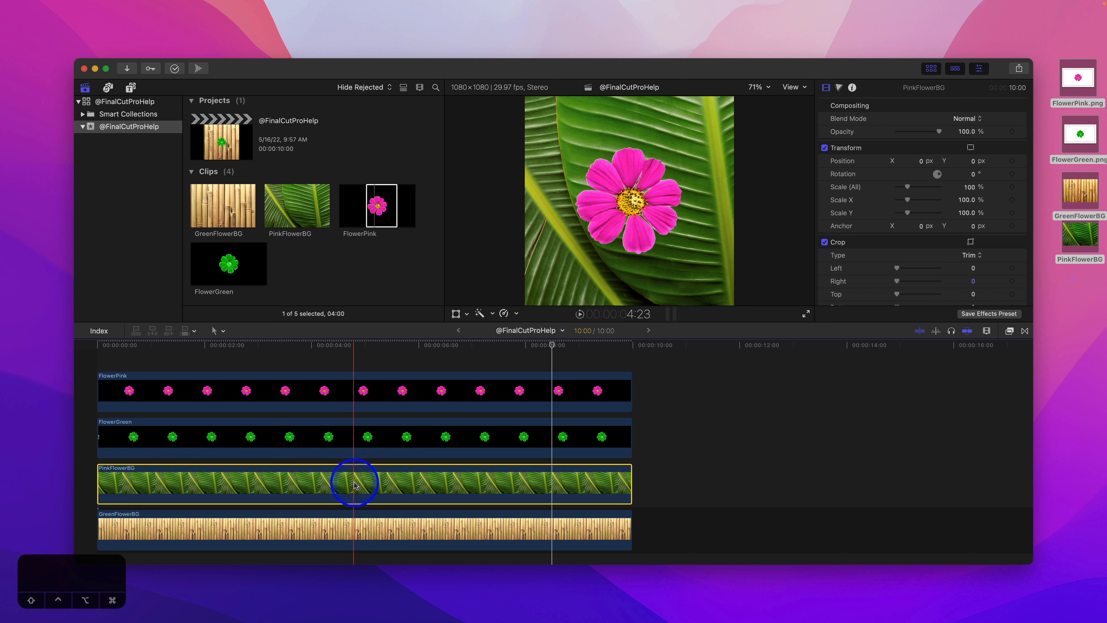
Combine the FlowerPink and PinkFlowerBG clips into a compound clip named Pink Flower
super+click(349, 391)
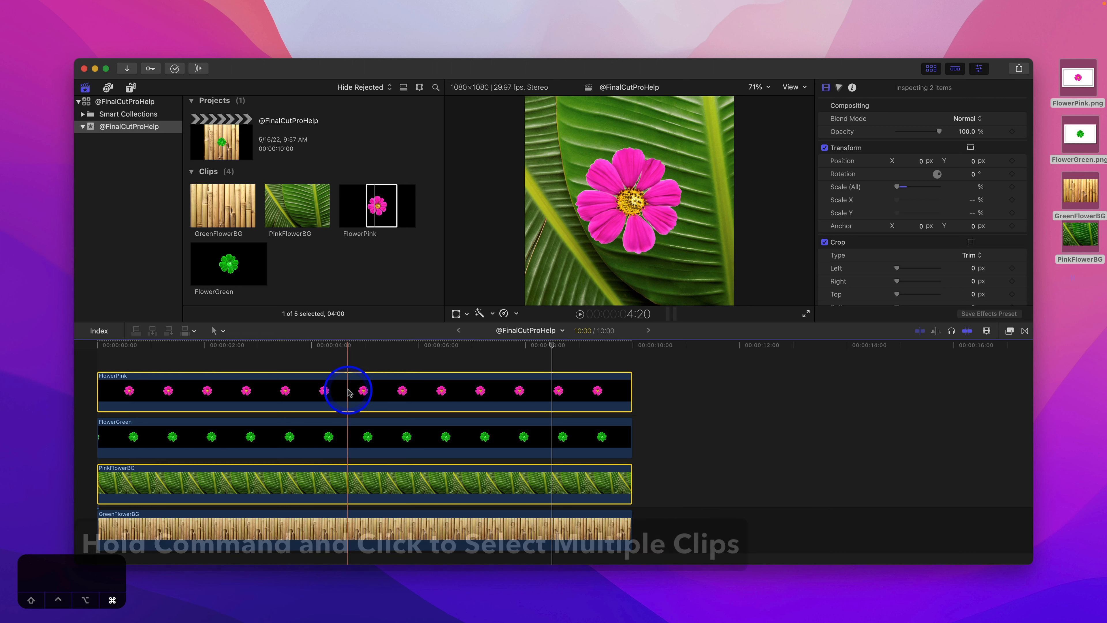
right_click(348, 391)
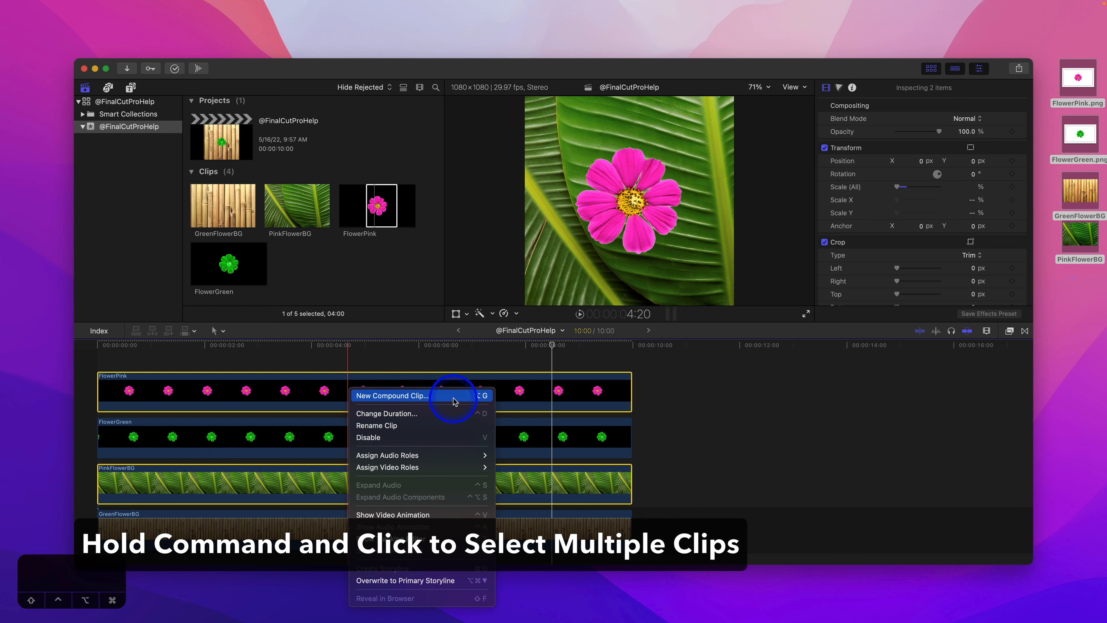
click(480, 396)
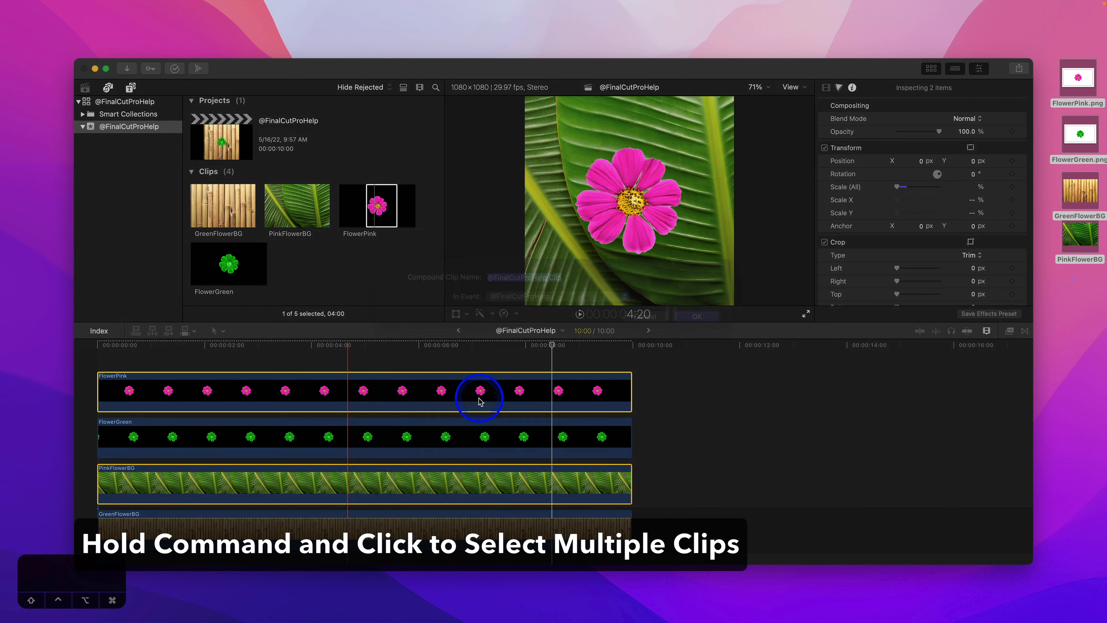
text(Pink Flowe)
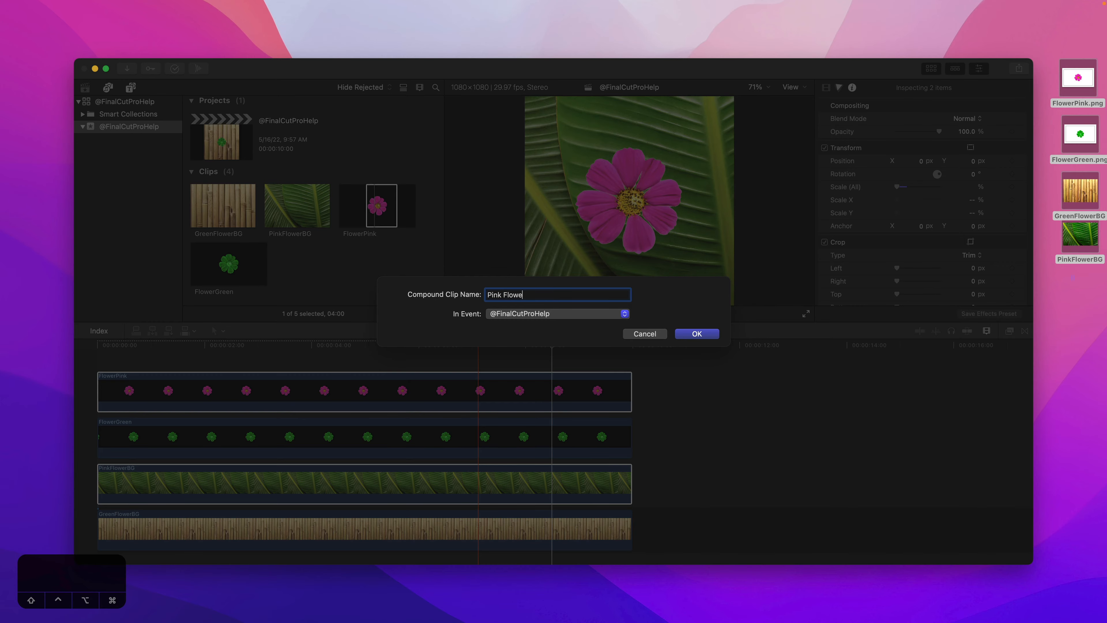
text(r)
key(Return)
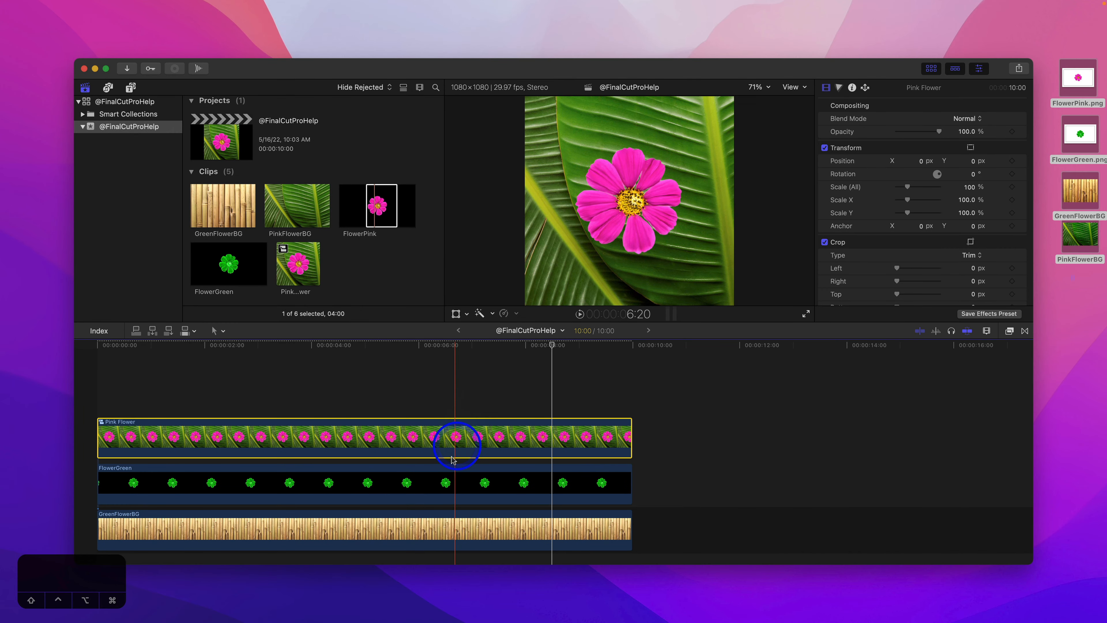
Combine the FlowerGreen and GreenFlowerBG clips into a compound clip named Green Flower
click(434, 487)
right_click(422, 527)
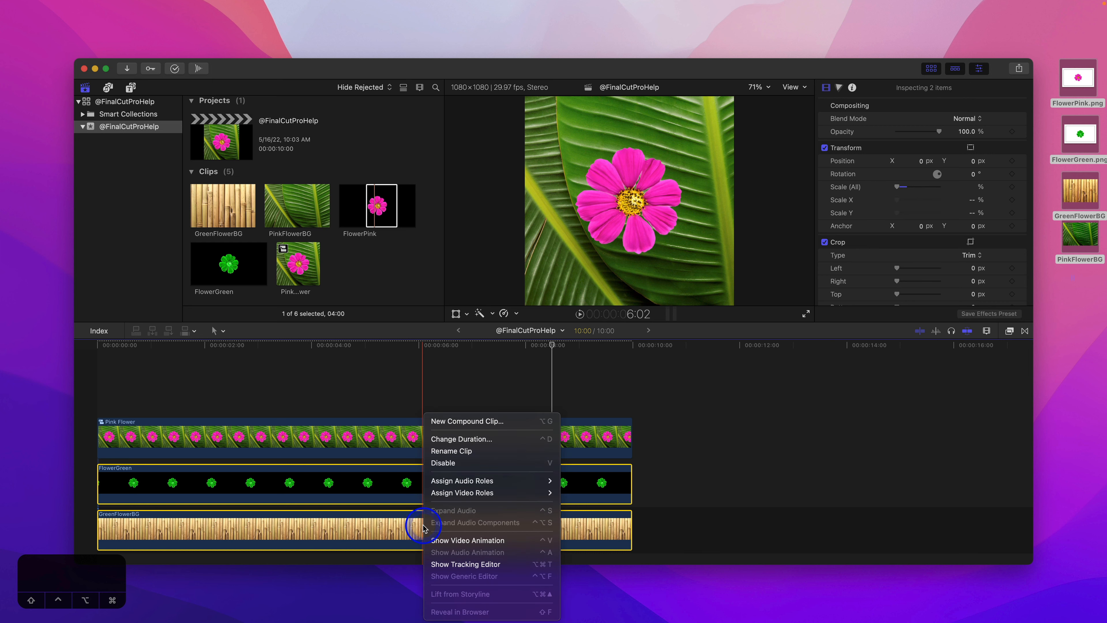
click(468, 421)
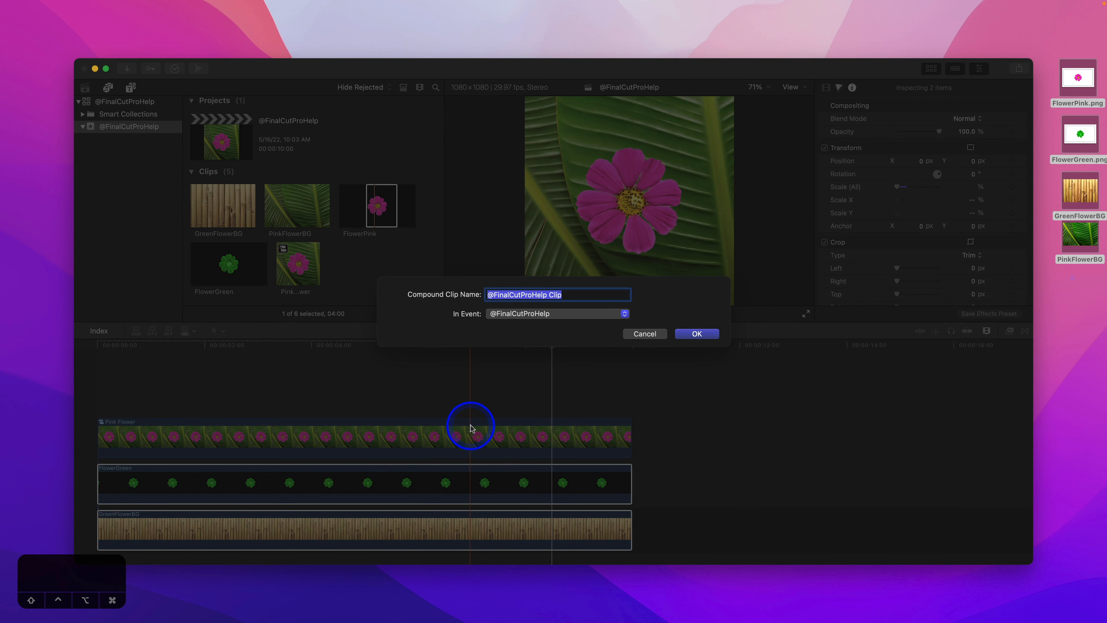
text(Green)
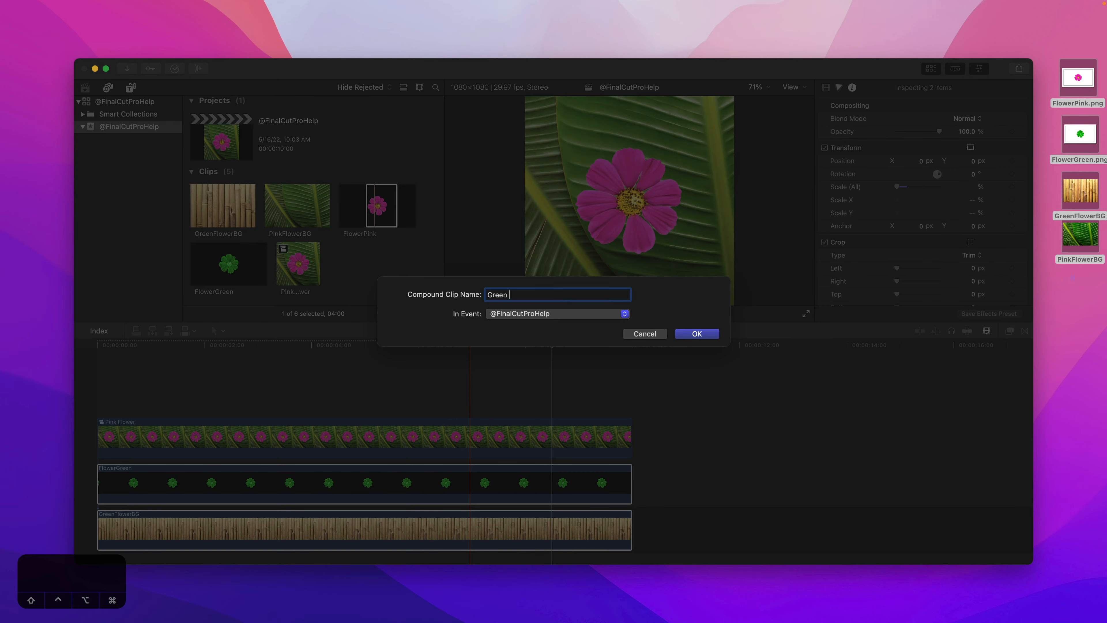
text( Flower)
key(Return)
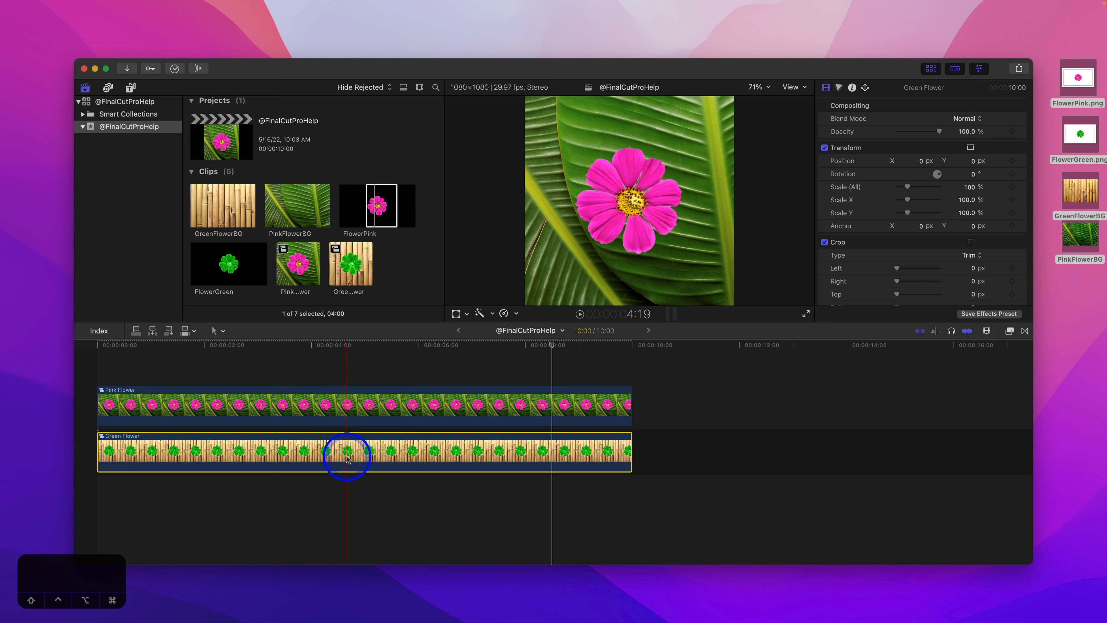
Add a Left crop keyframe at 0 px at the start of the Pink Flower clip
click(360, 345)
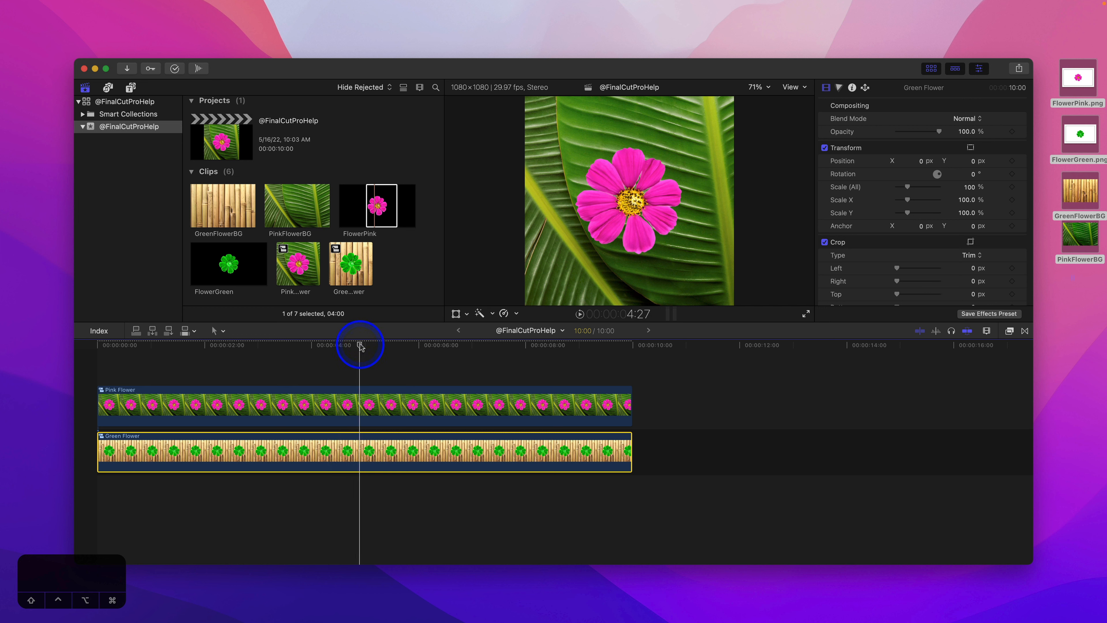
click(360, 406)
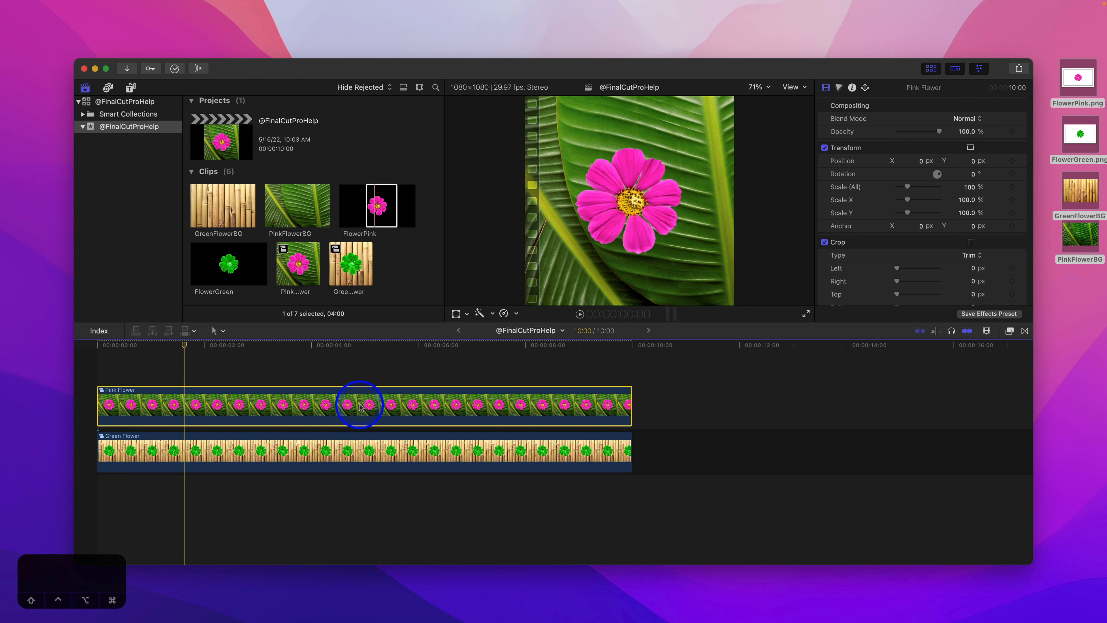
key(Home)
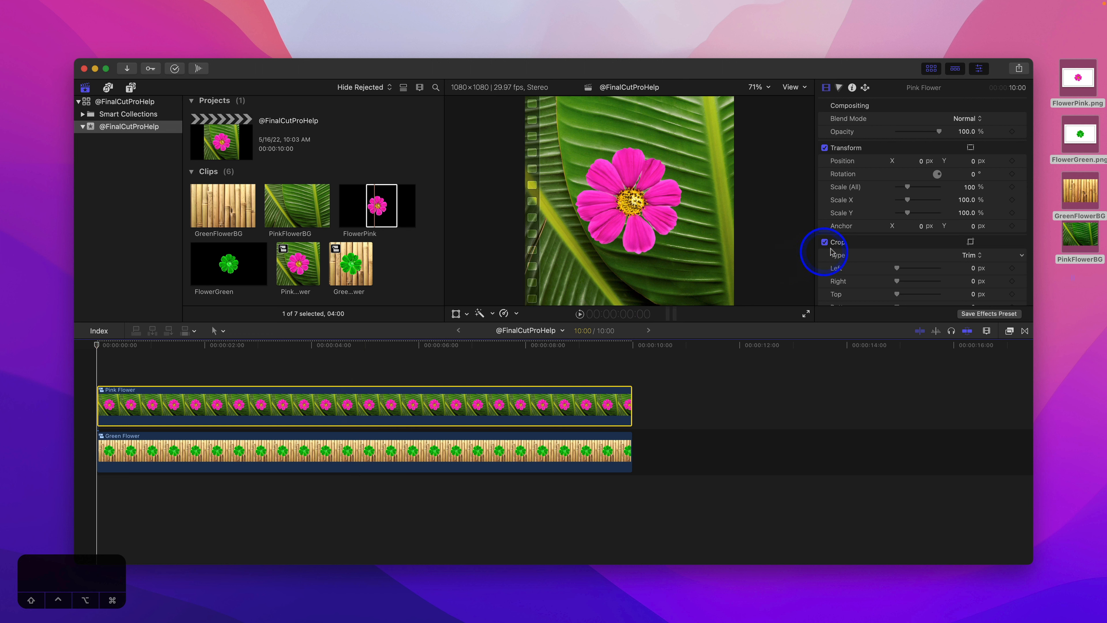
scroll(833, 249, down, 2)
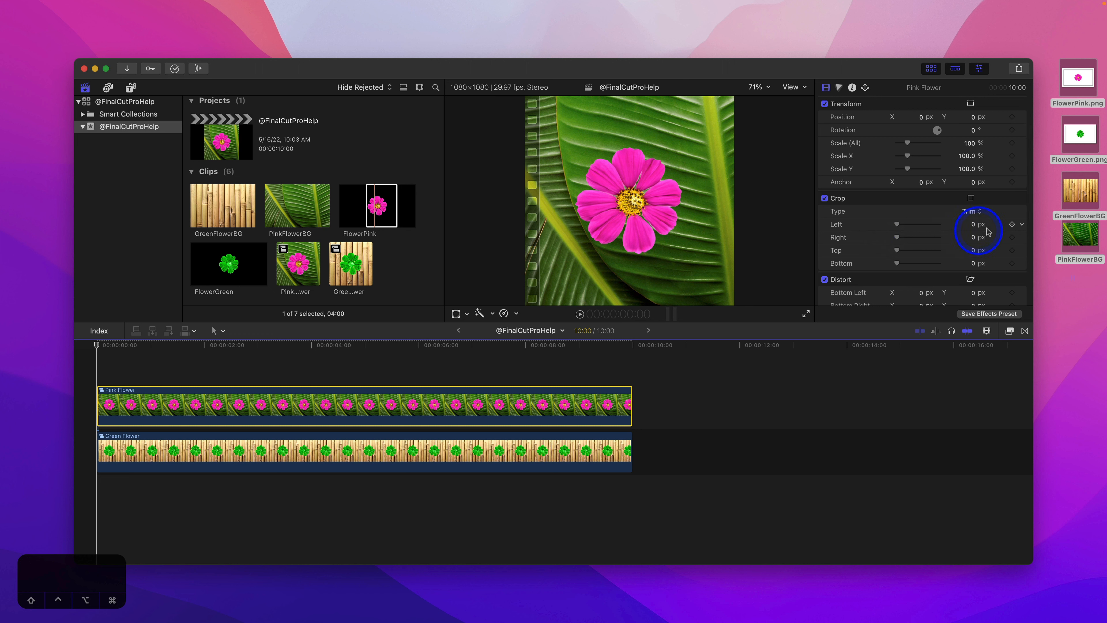
click(1011, 226)
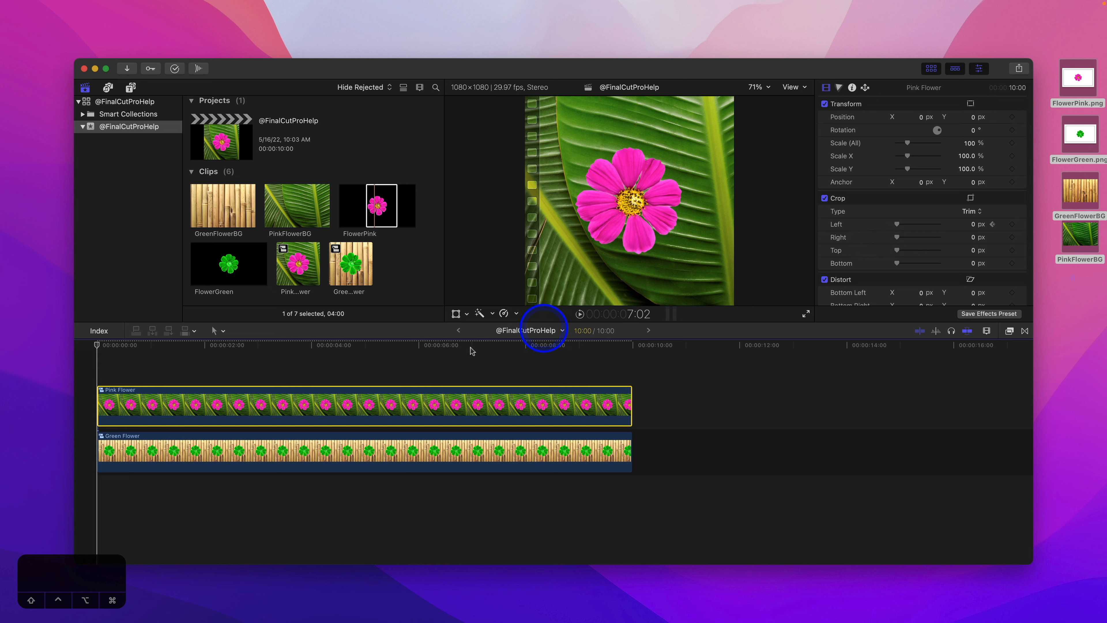
Keyframe Pink Flower's Left crop to 1080 px at 5:00 and back to 0 px at 10:00
drag(287, 345, 365, 352)
drag(896, 224, 943, 225)
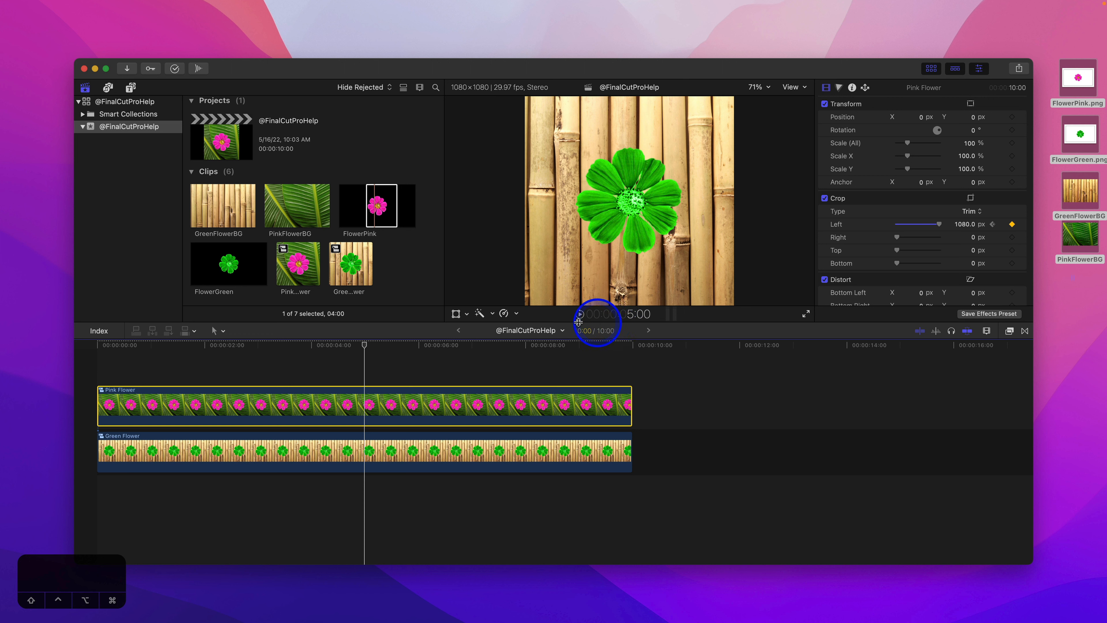
click(515, 345)
drag(517, 347, 630, 362)
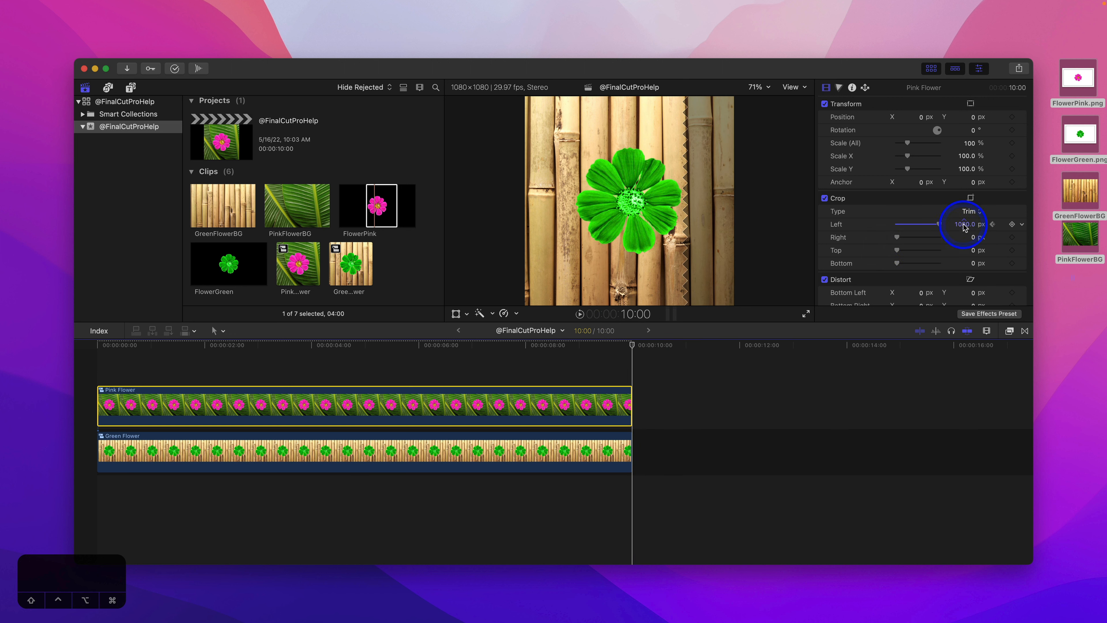
drag(963, 225, 963, 224)
Play the project from the beginning to review the wipe between the green and pink flower clips
drag(406, 345, 106, 360)
key(space)
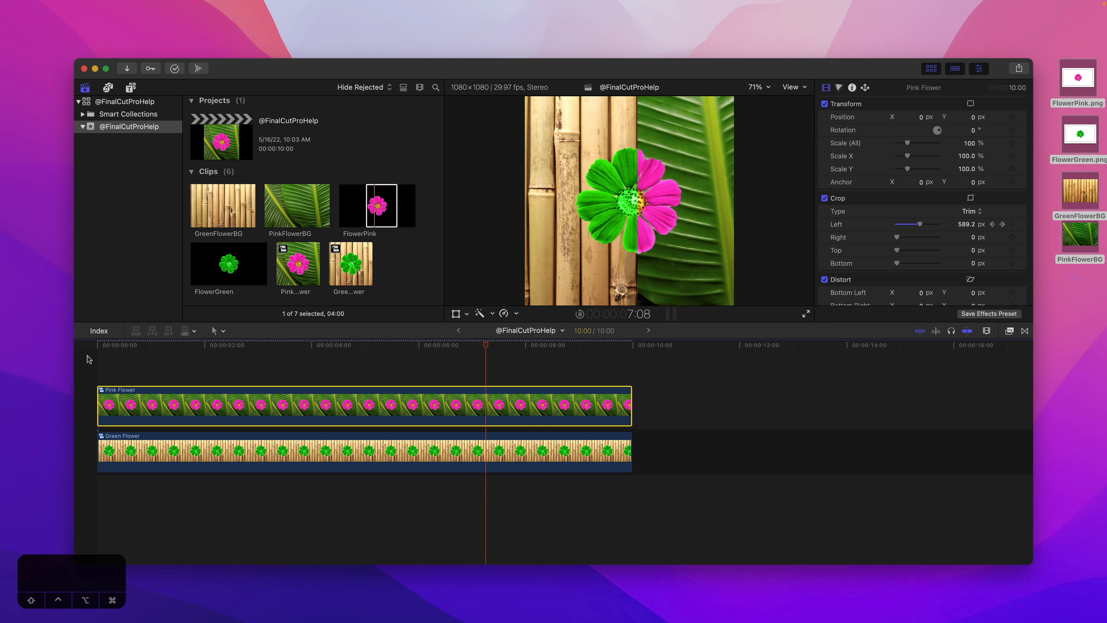
key(space)
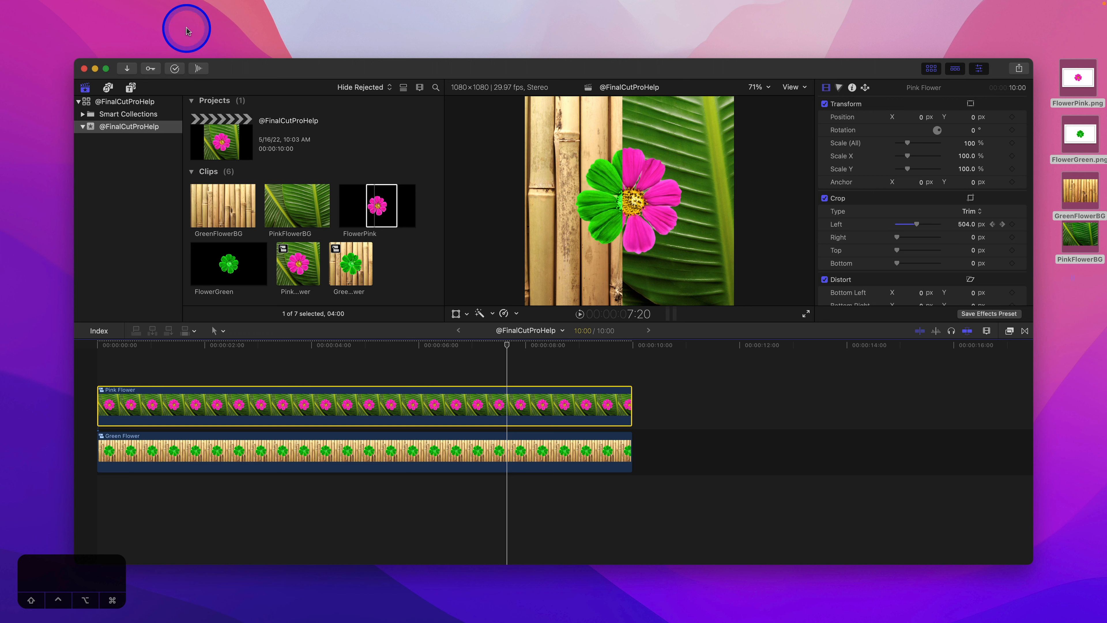
Add the Custom solid generator above the Pink Flower clip, starting at about 2 seconds
click(131, 88)
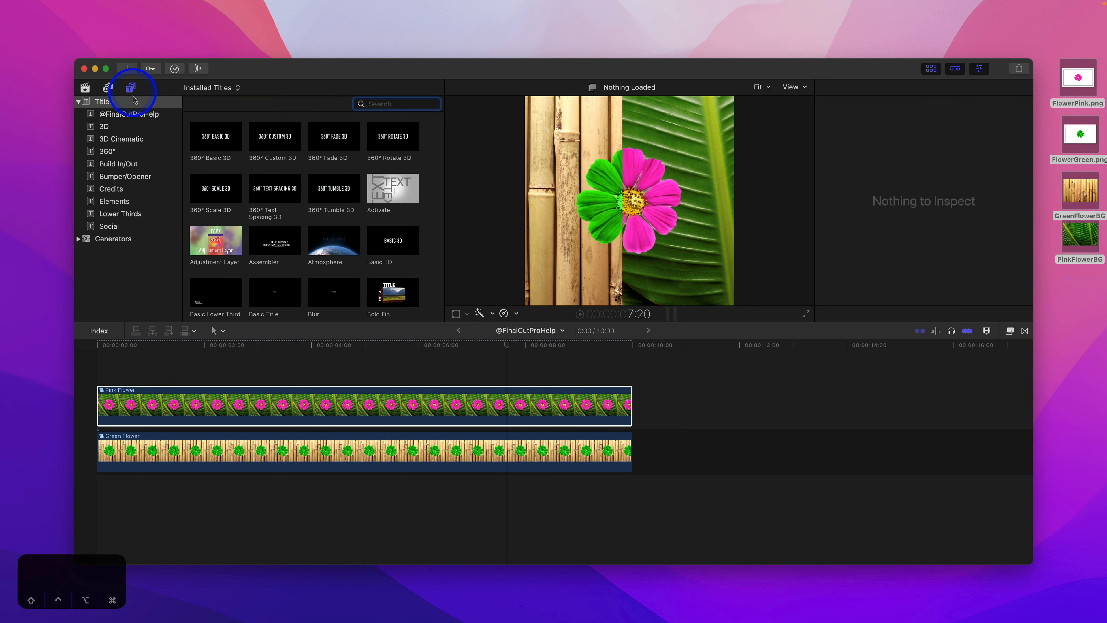
click(78, 239)
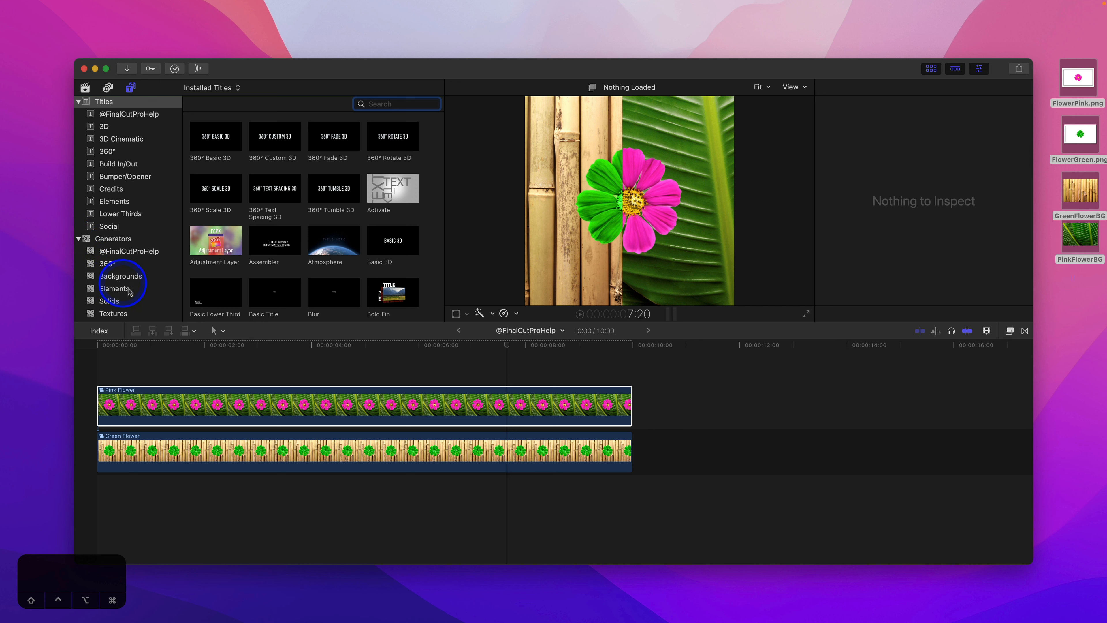
click(132, 279)
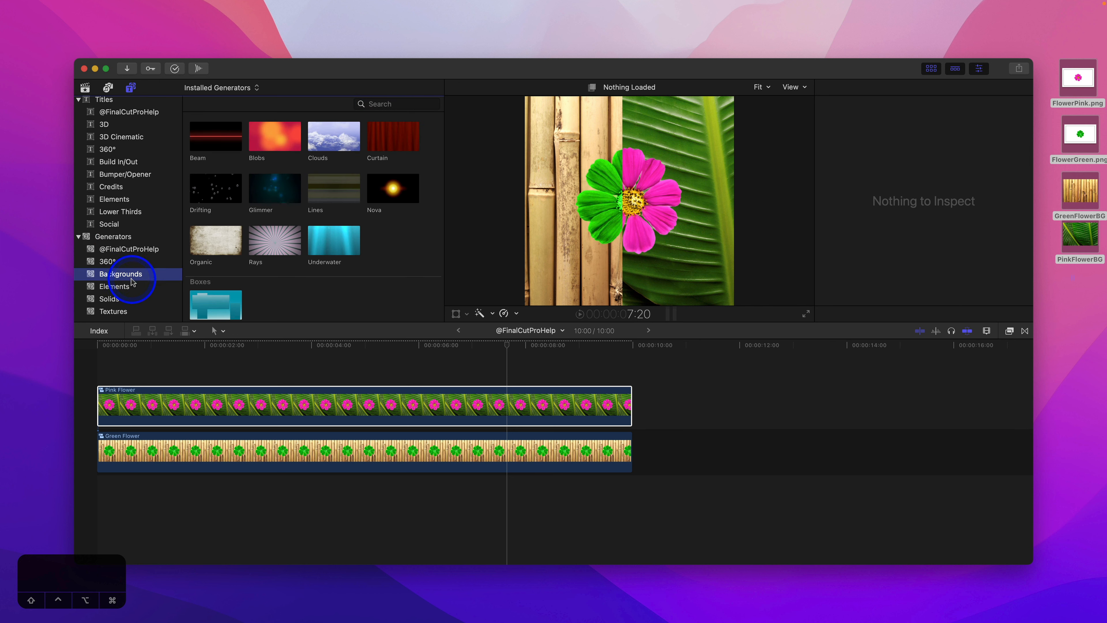
click(123, 302)
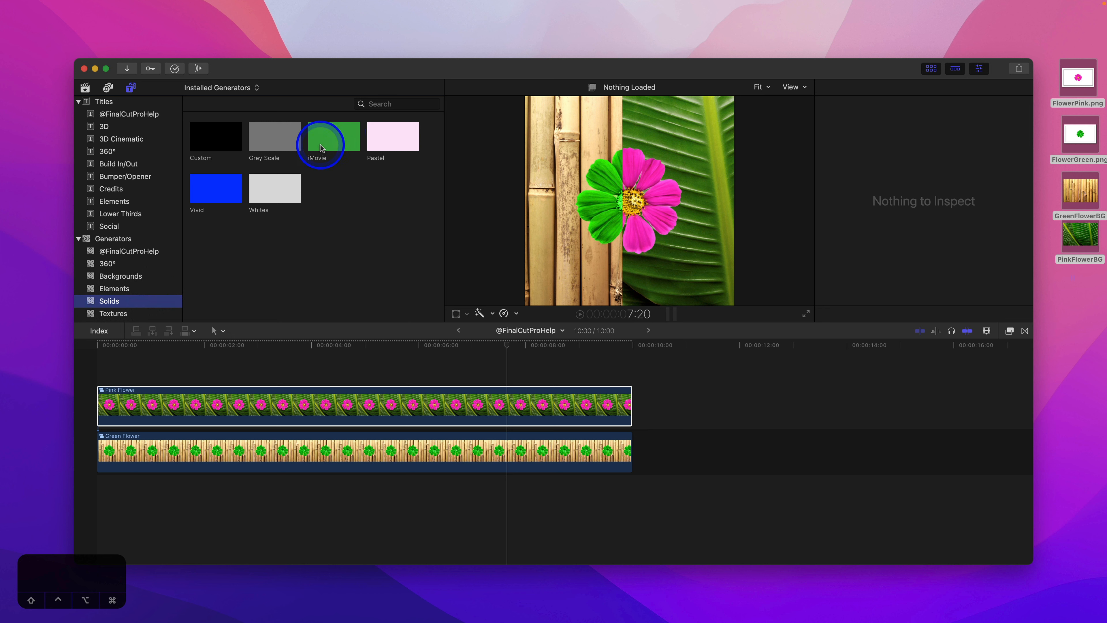
drag(227, 138, 215, 366)
click(405, 344)
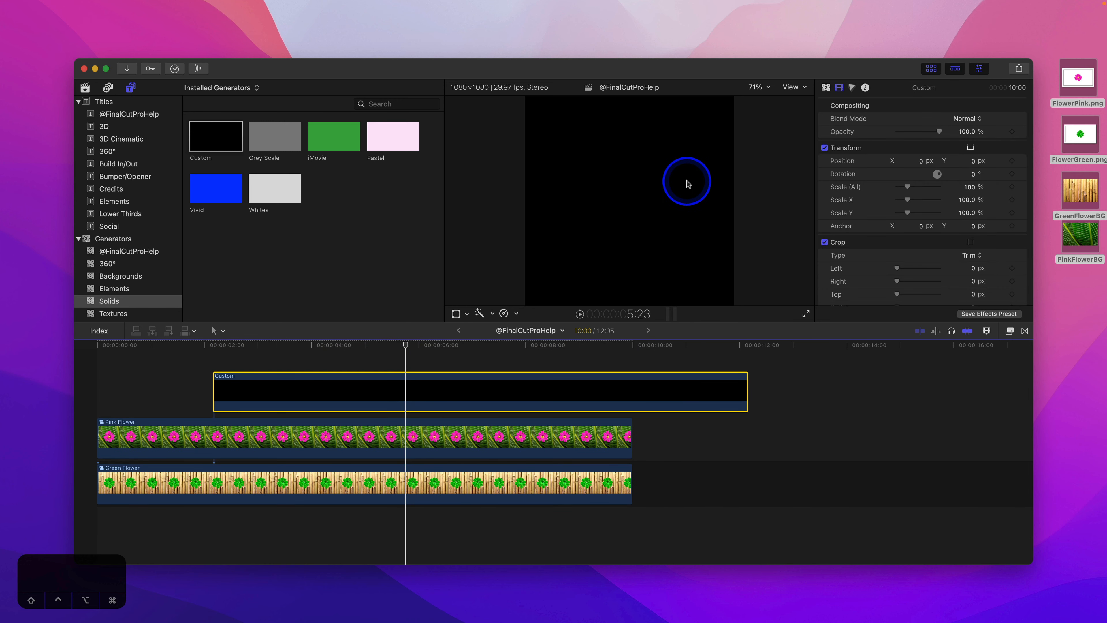
Try red and light purple as the Custom generator's color, and delete the generator clip from the timeline
click(826, 88)
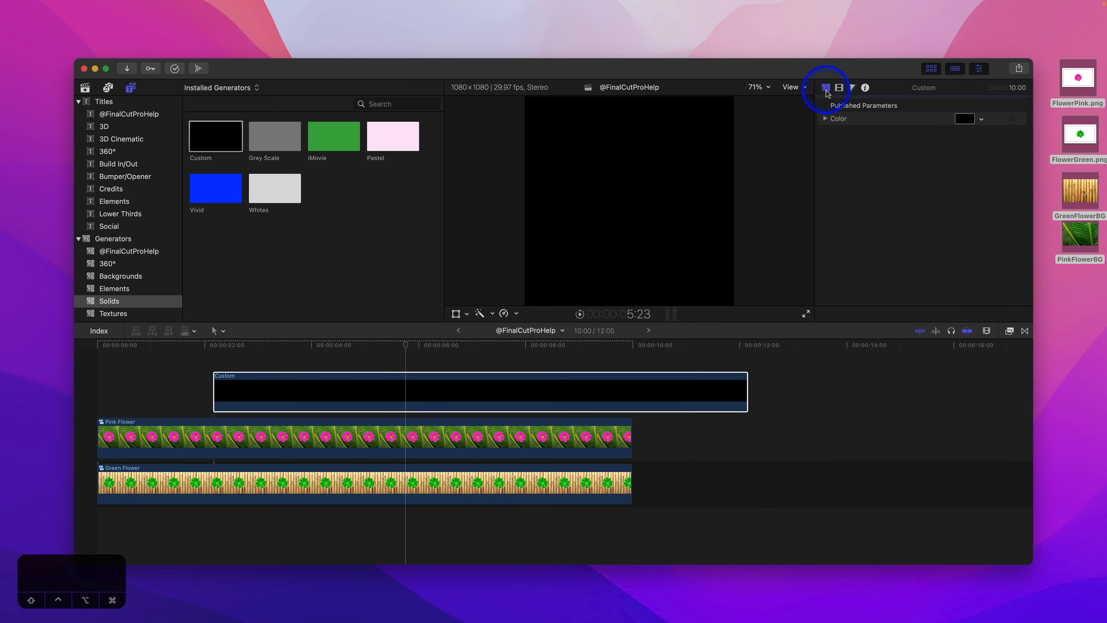
click(965, 118)
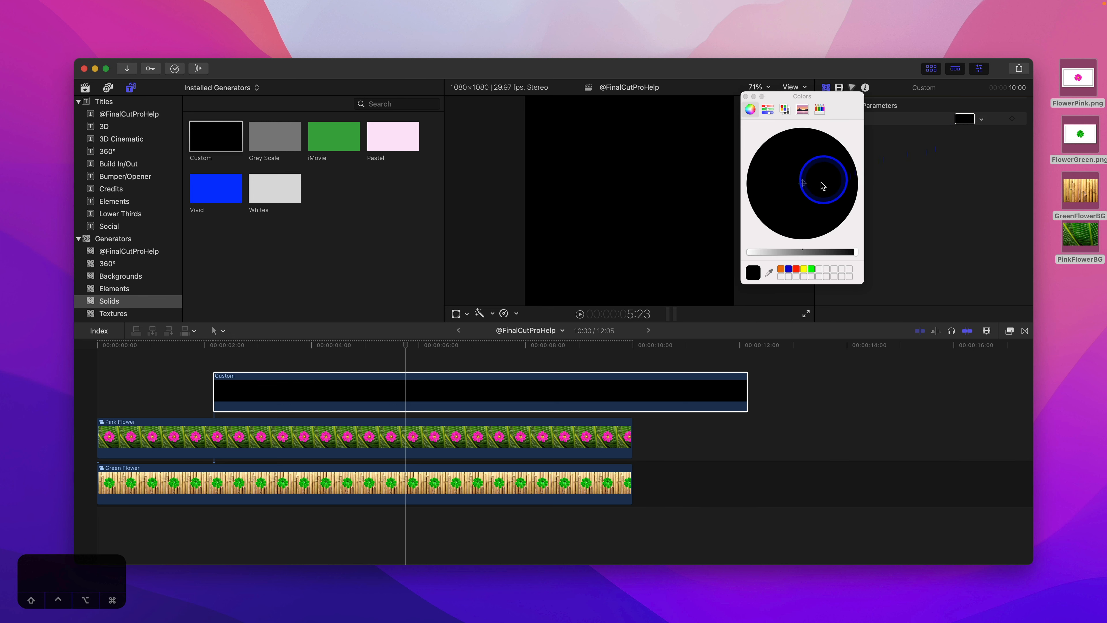
click(796, 269)
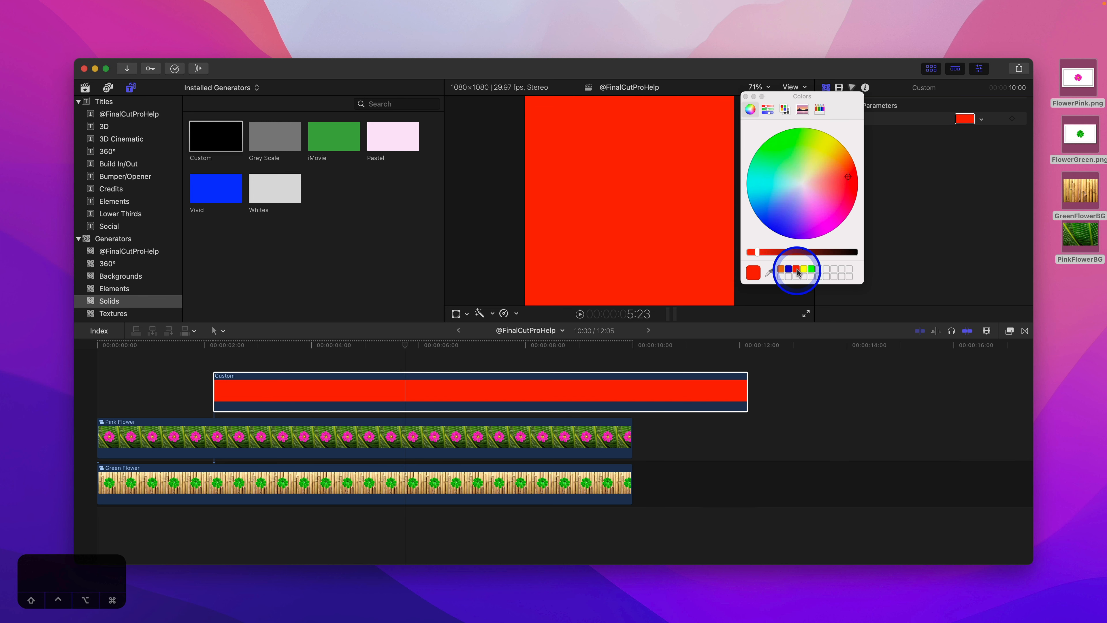
drag(803, 229, 793, 207)
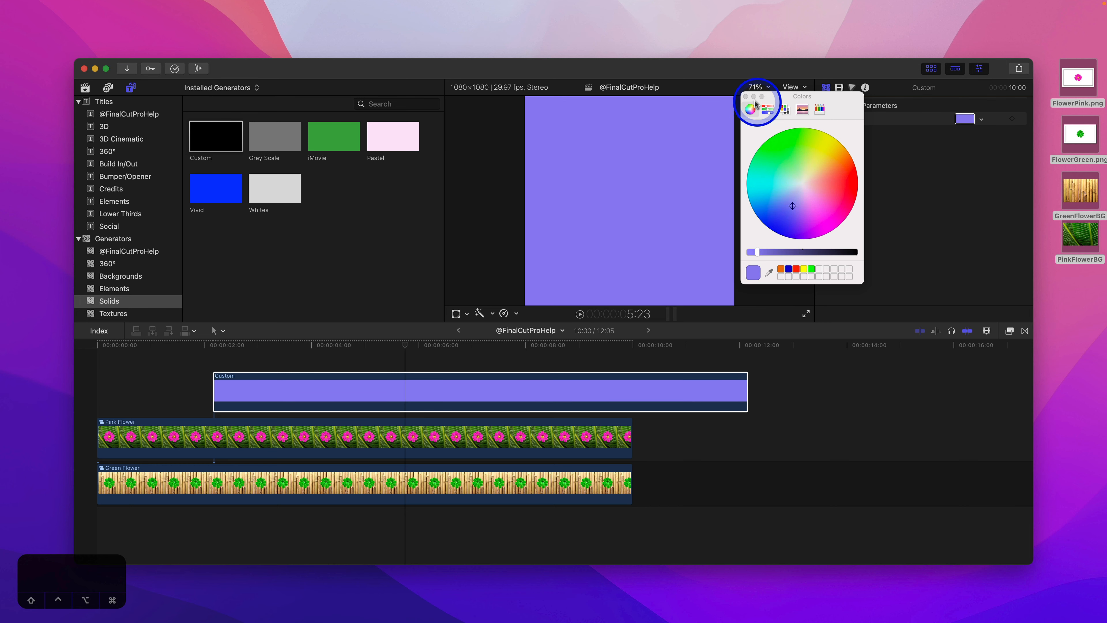
click(745, 97)
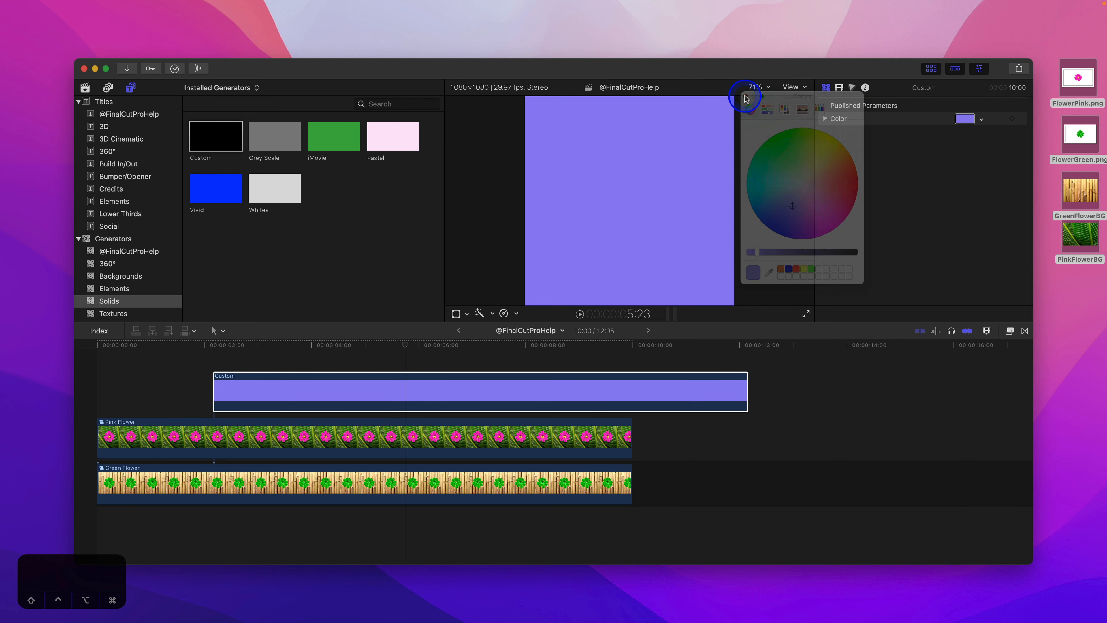
click(432, 399)
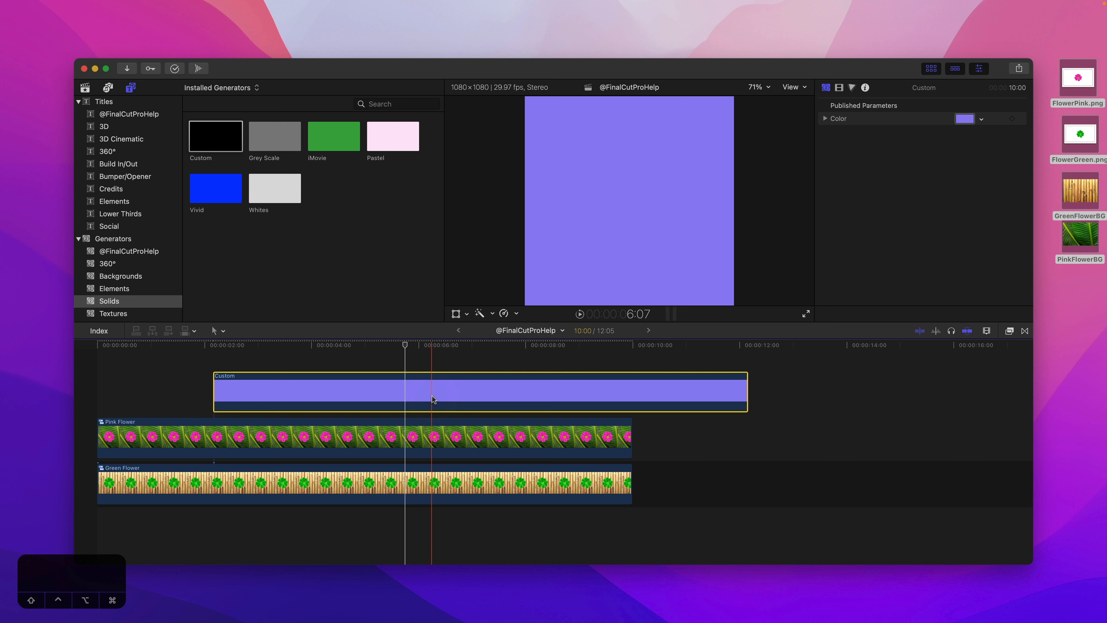
key(Delete)
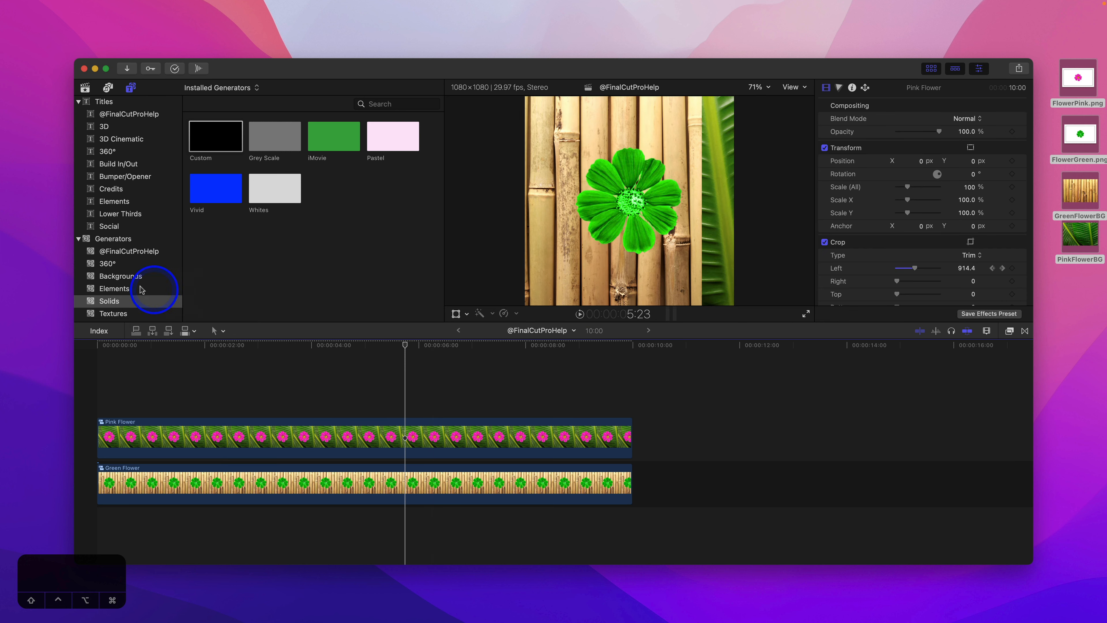
Add the Shapes generator from Elements above the Pink Flower clip, starting at about 4 seconds
click(138, 280)
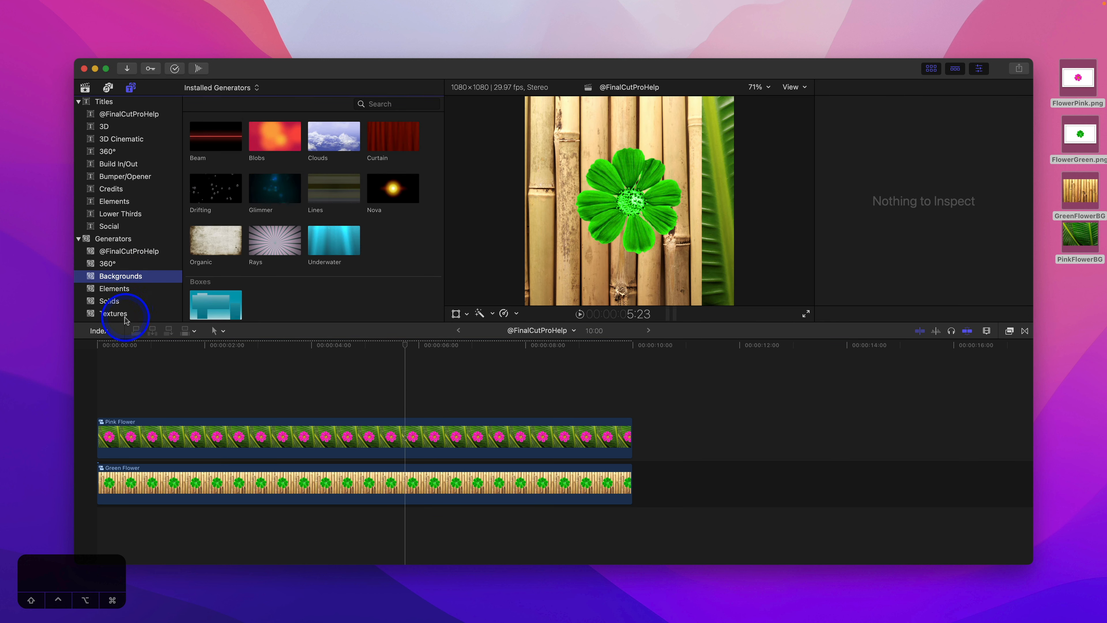
click(125, 290)
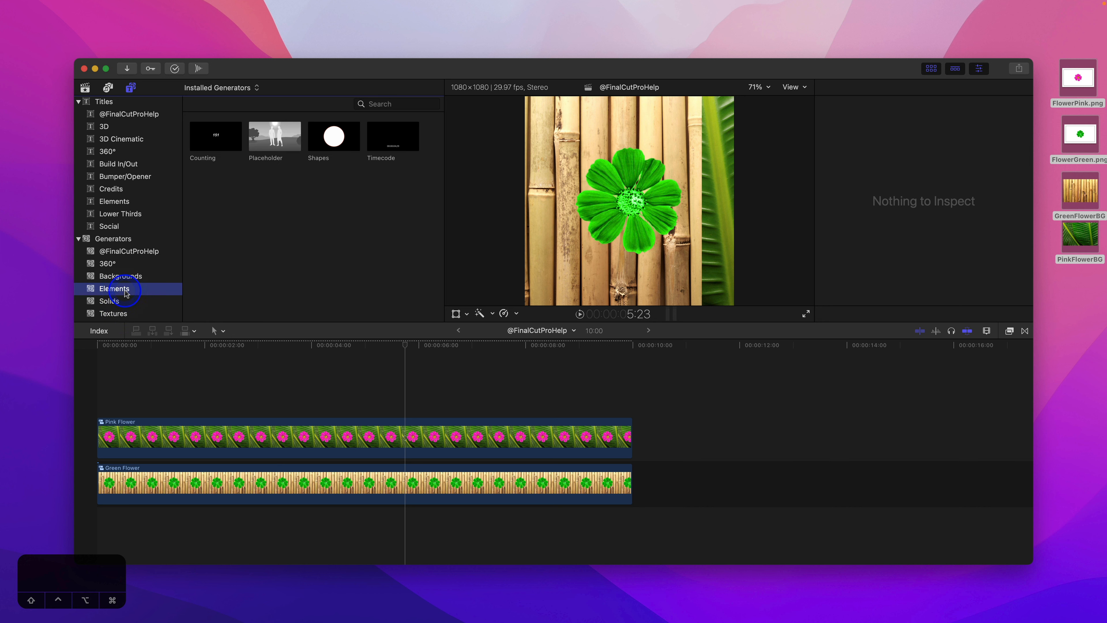
click(264, 251)
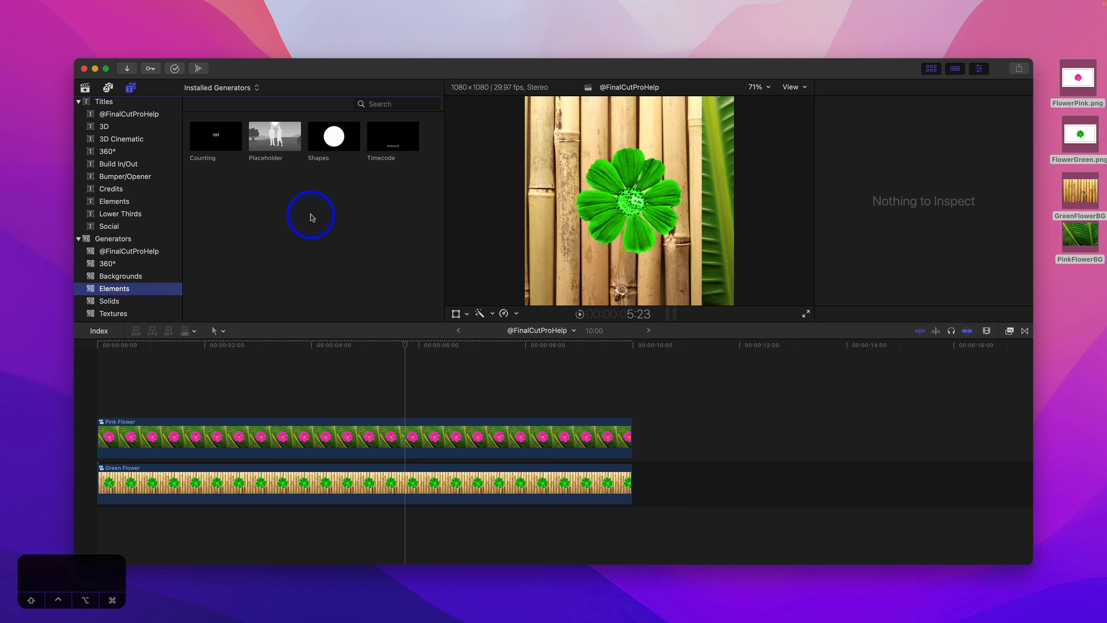
click(333, 133)
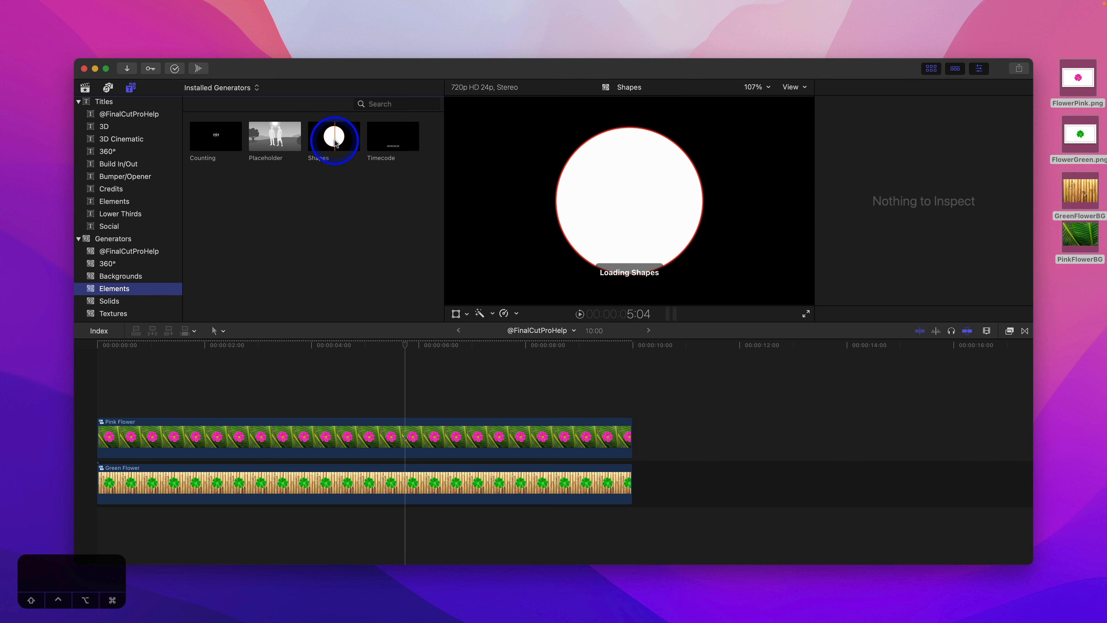
drag(334, 136, 316, 394)
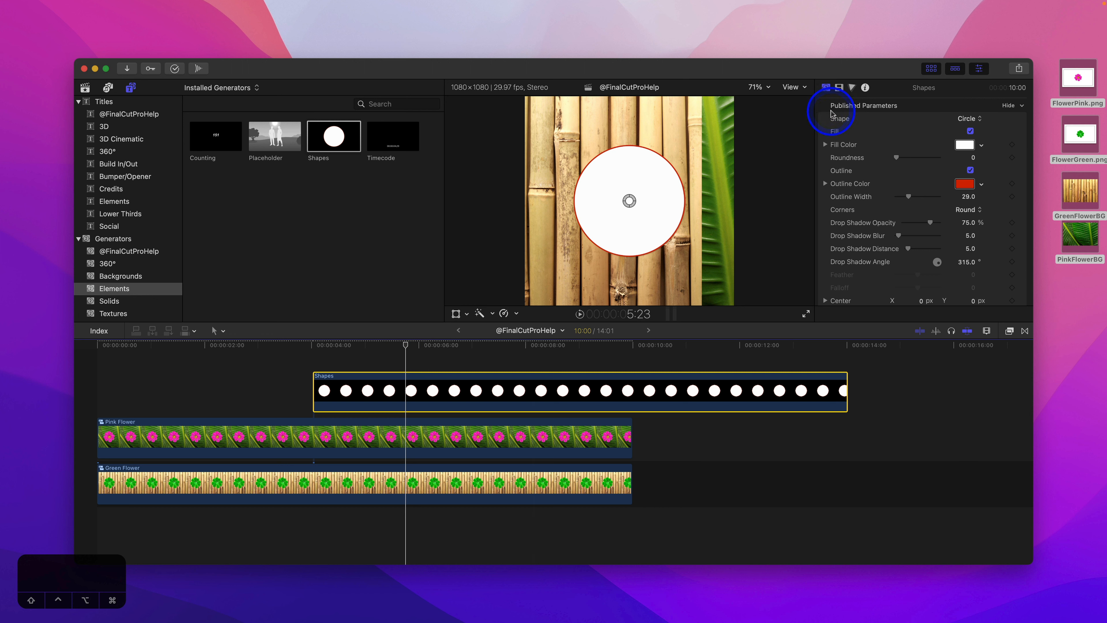
Try Square as the Shapes generator's shape, and change it to Rectangle
click(966, 123)
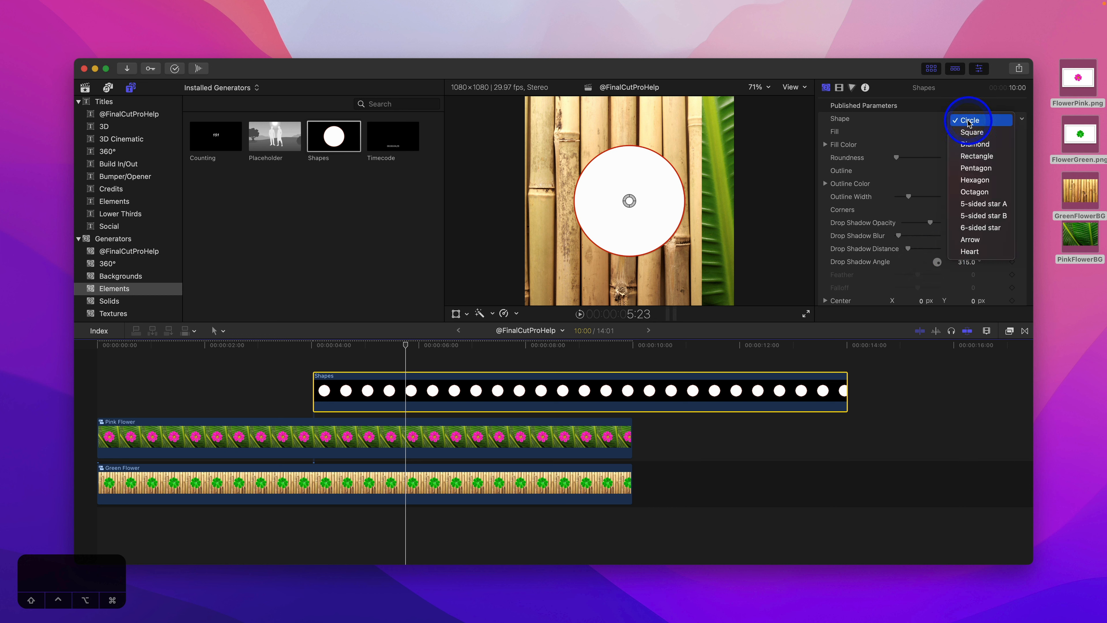
click(971, 132)
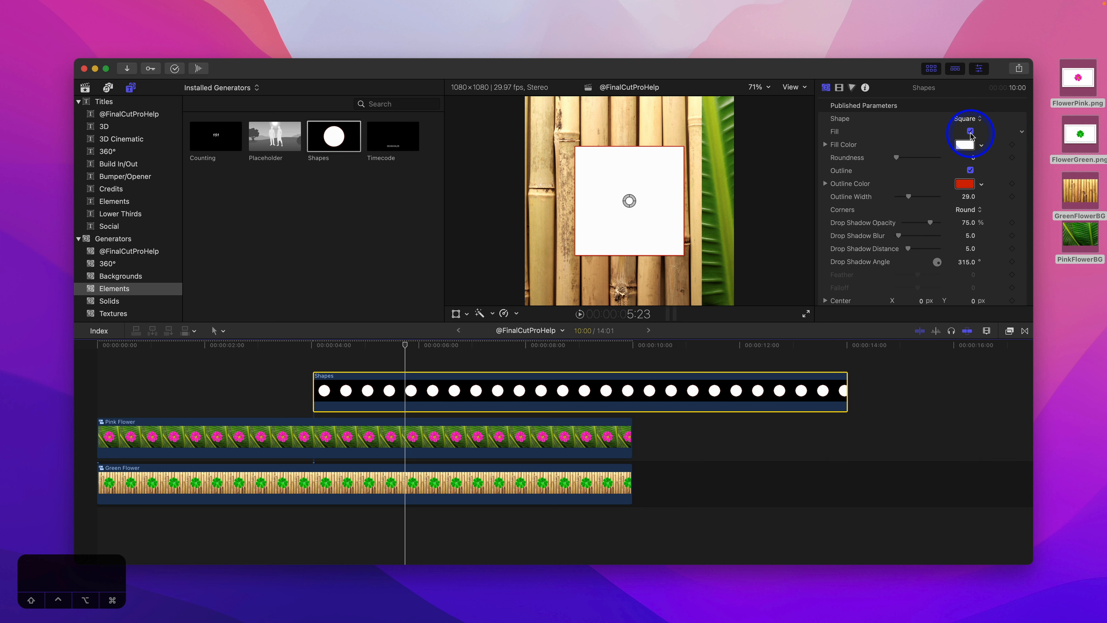
click(970, 120)
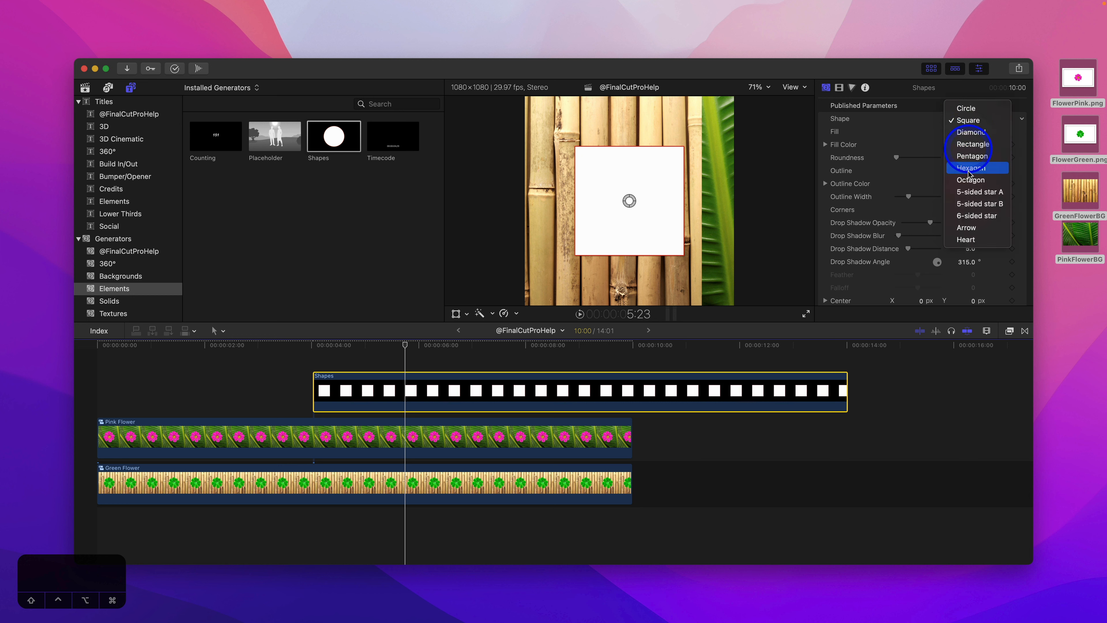
click(973, 143)
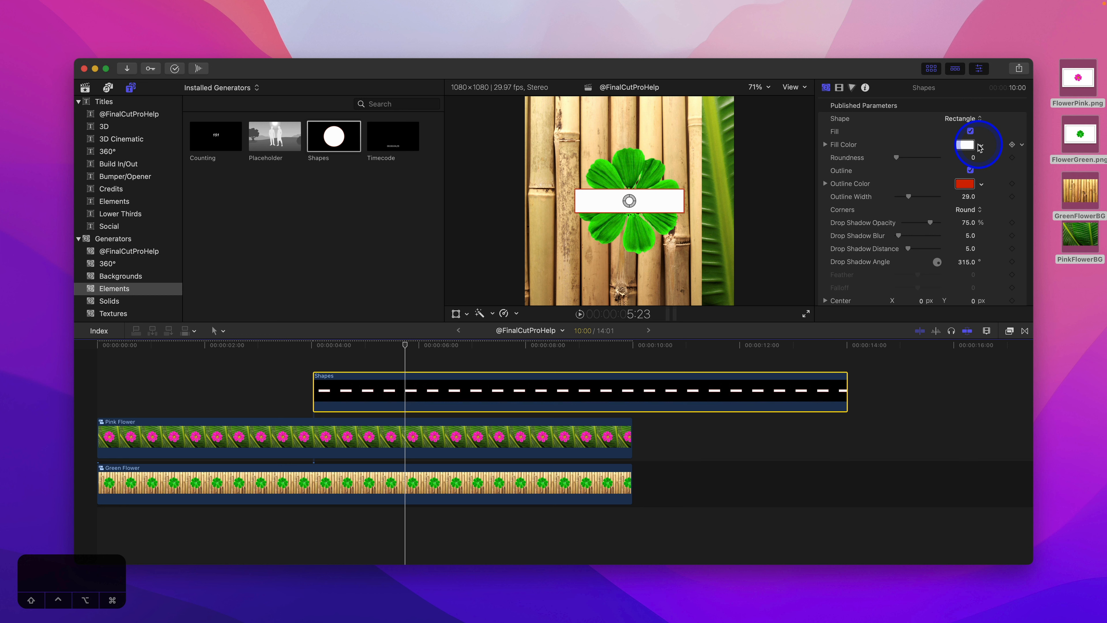
Set the rectangle's Roundness to 20, and reduce it to about 10
click(971, 159)
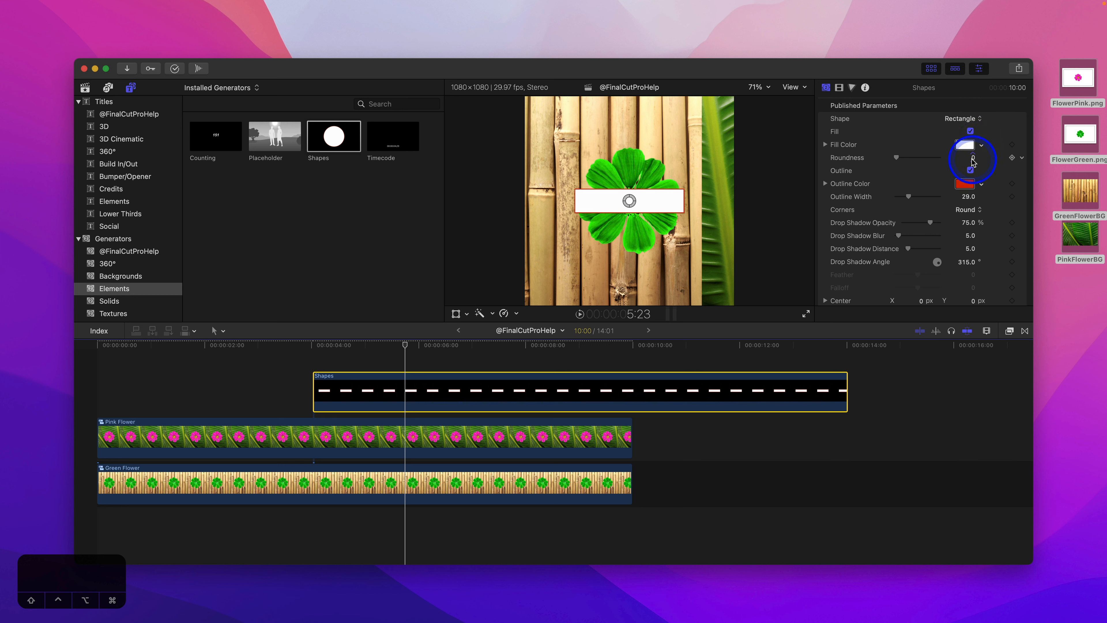
mouse_move(970, 159)
mouse_down()
mouse_move(971, 90)
mouse_move(971, 159)
mouse_up()
click(921, 161)
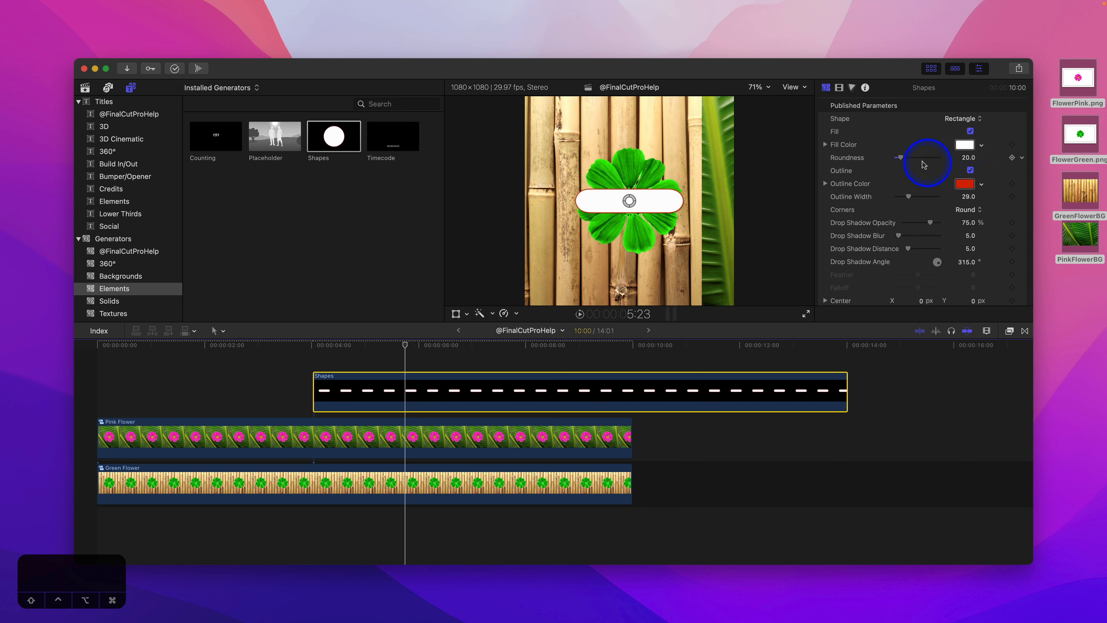
drag(900, 158, 899, 156)
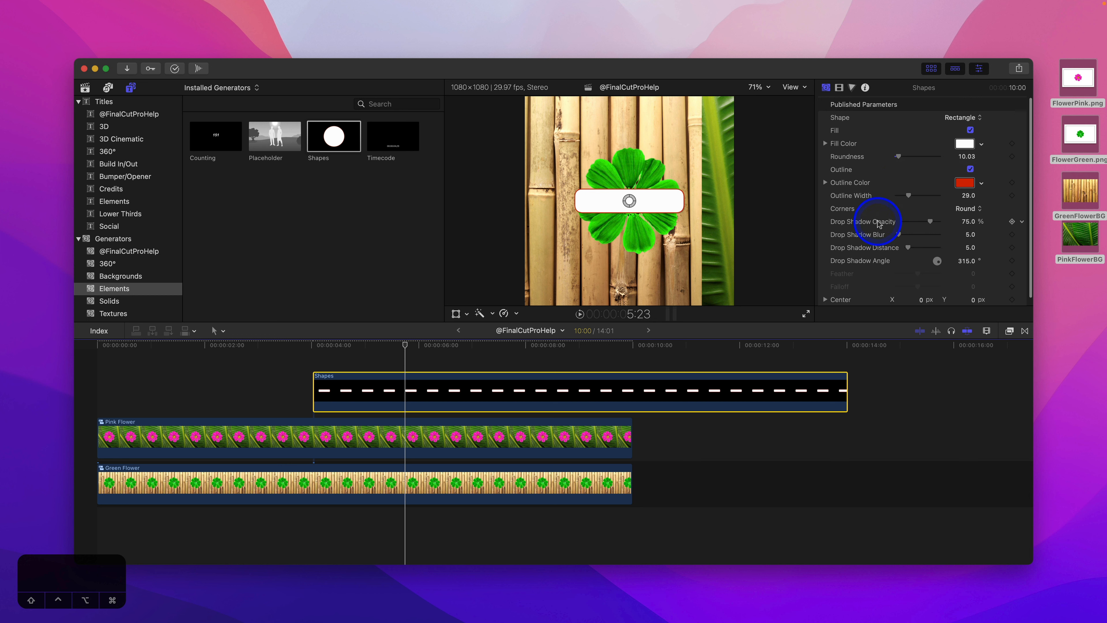
scroll(877, 224, down, 1)
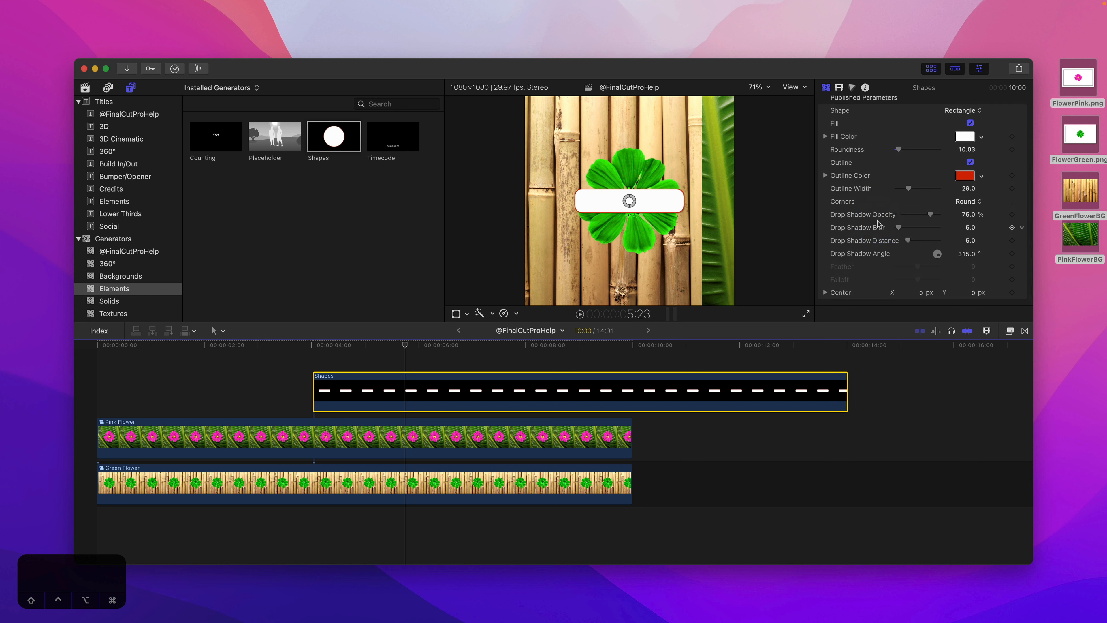
click(507, 254)
click(336, 144)
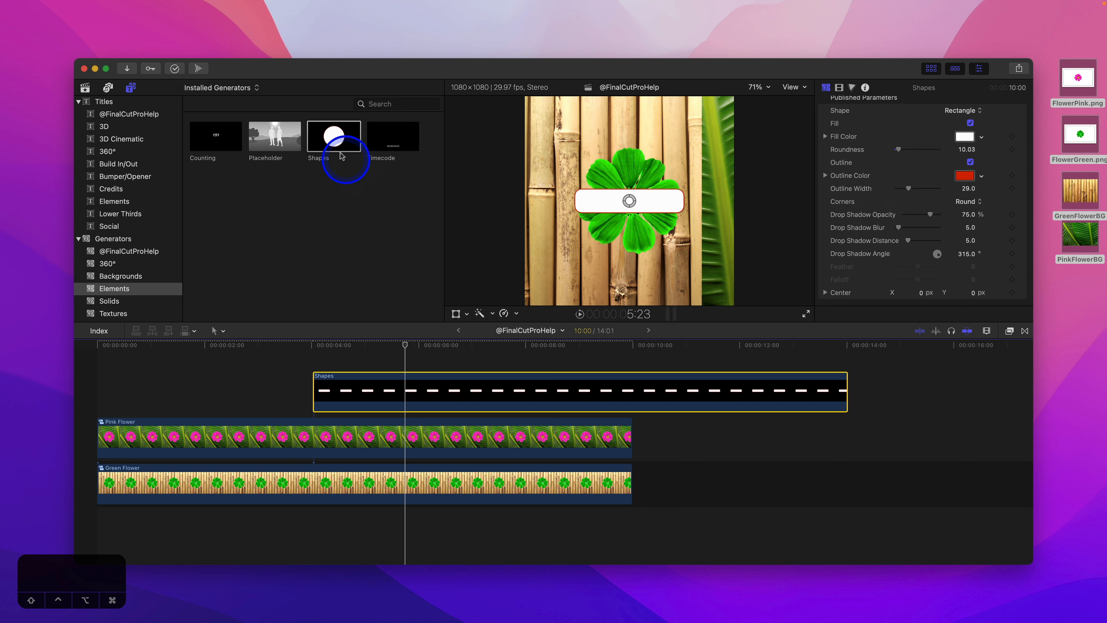
click(327, 141)
right_click(326, 142)
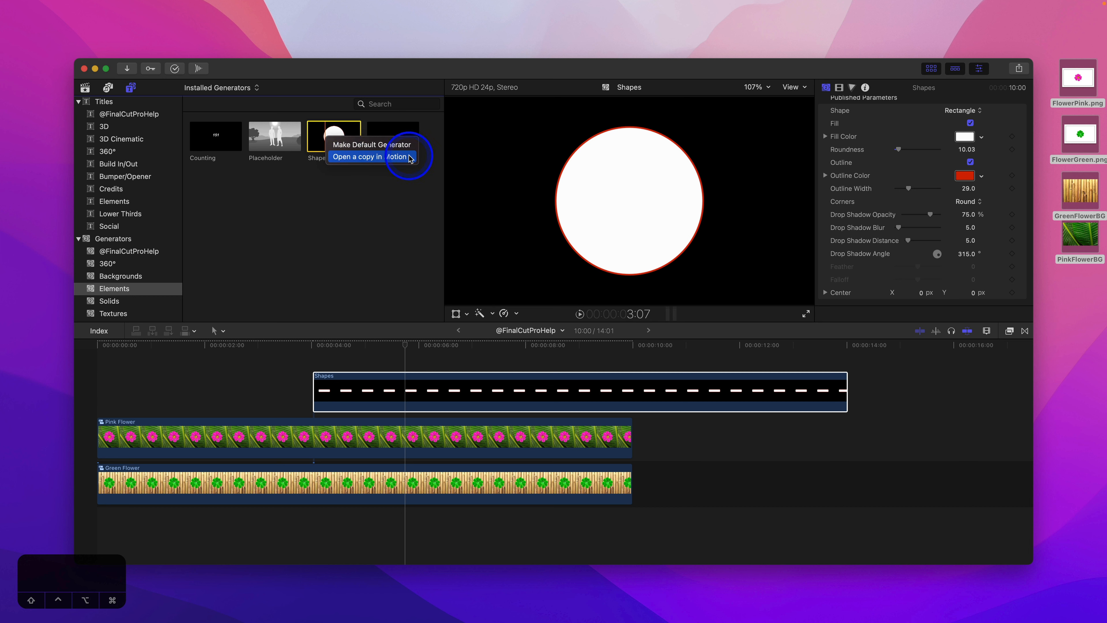
click(408, 178)
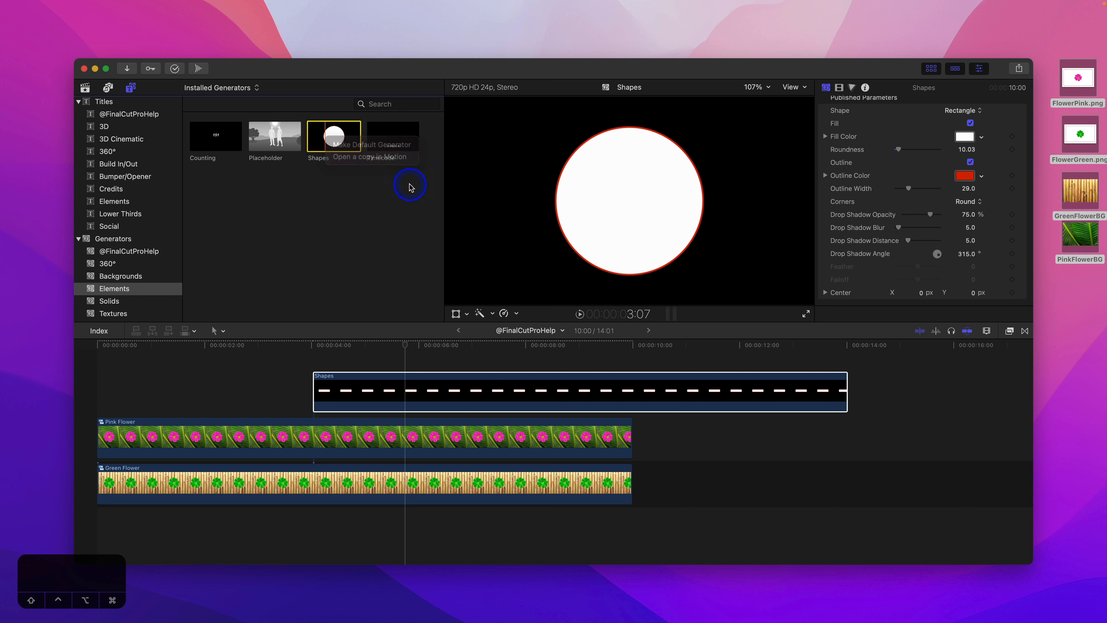
click(406, 346)
drag(405, 347, 405, 347)
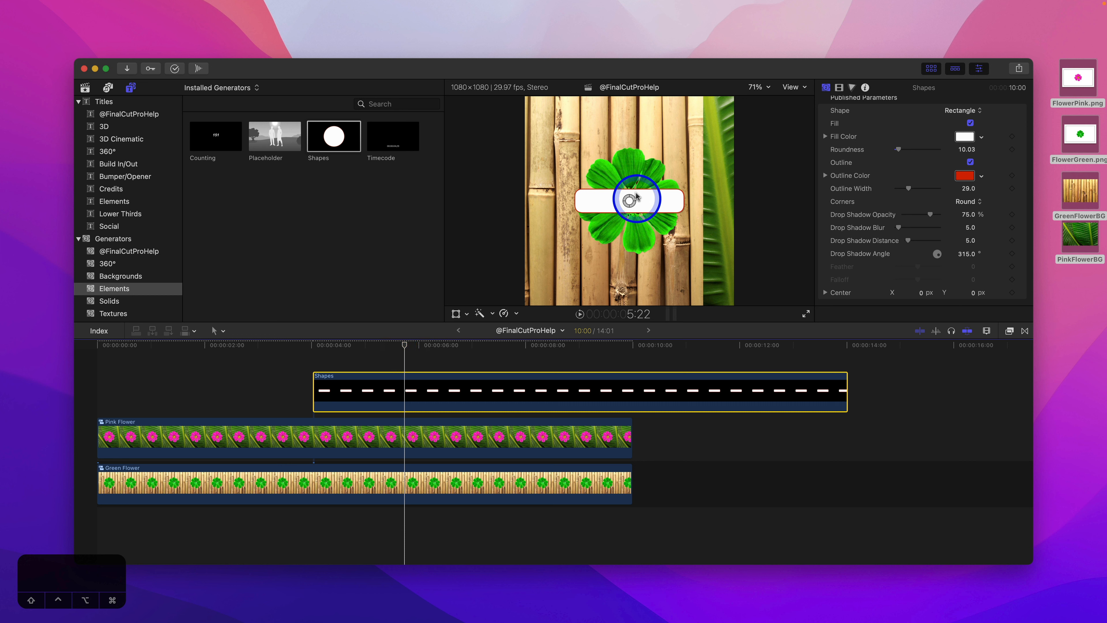
Stretch the rectangle vertically by setting the Shapes clip's Scale Y to about 257%
click(839, 88)
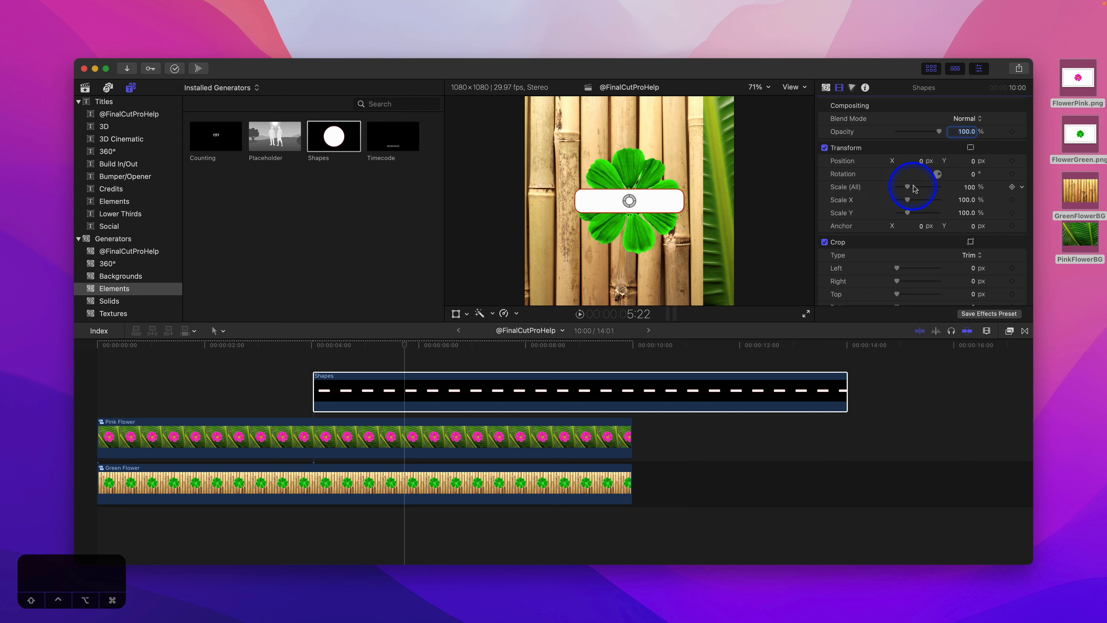
drag(971, 186, 971, 188)
key(super+z)
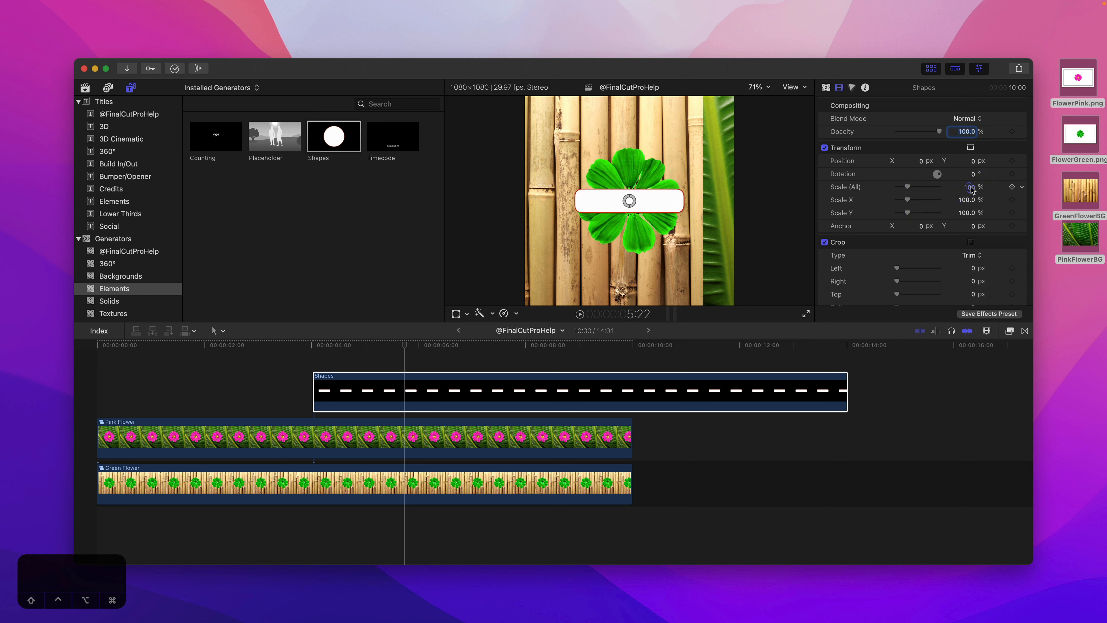
click(966, 213)
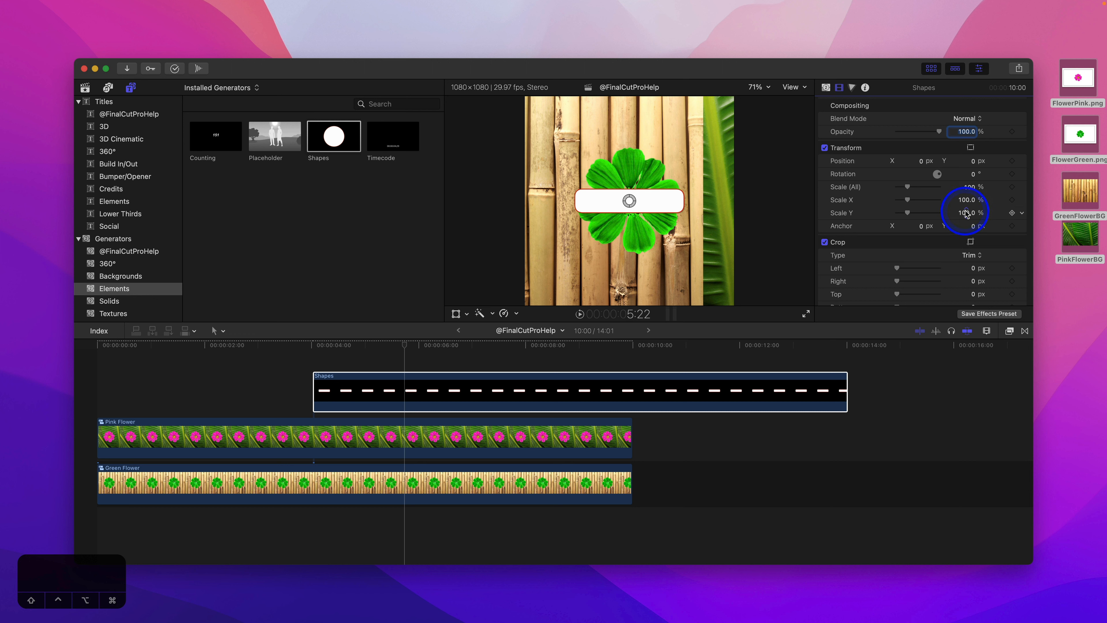
drag(966, 214, 968, 216)
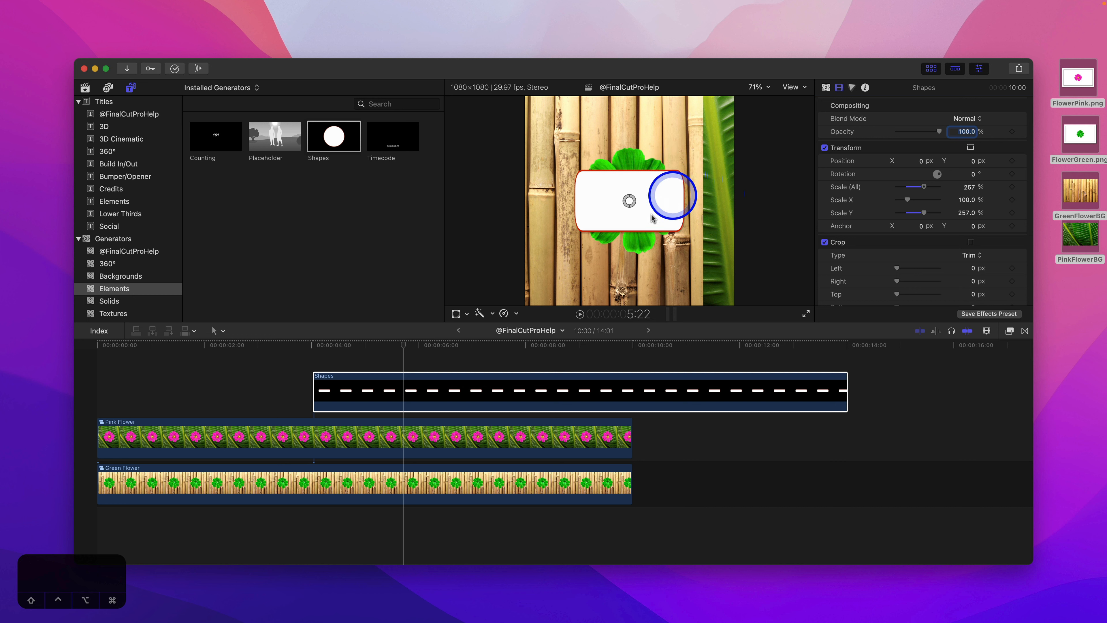
Move the Shapes clip to the start of the timeline and place the playhead at about 4:28
drag(497, 382, 277, 384)
drag(403, 344, 363, 347)
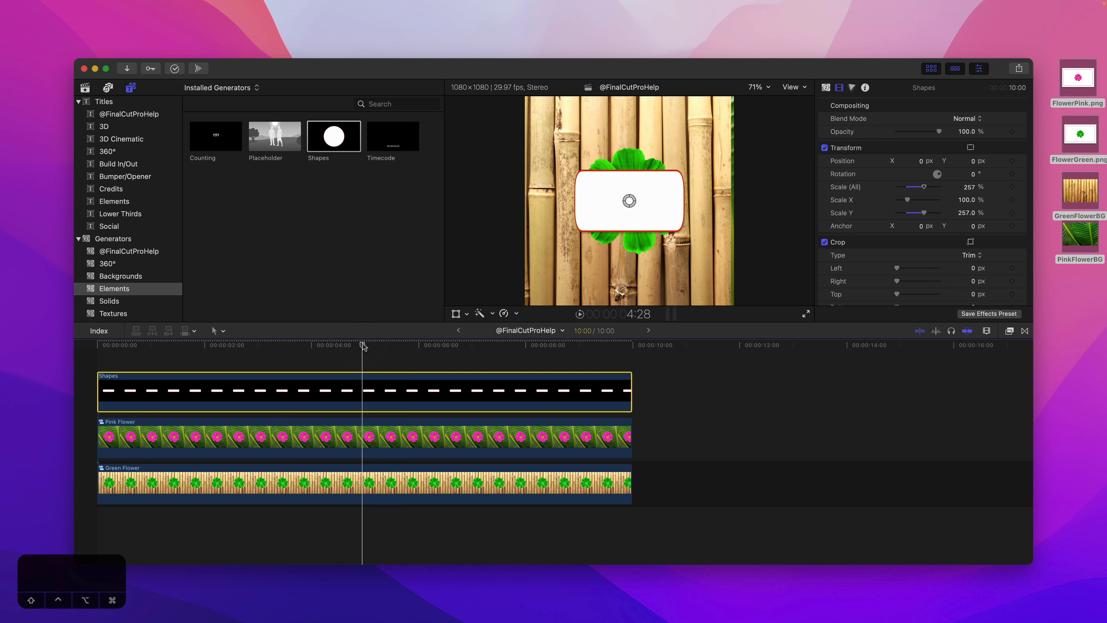
click(320, 346)
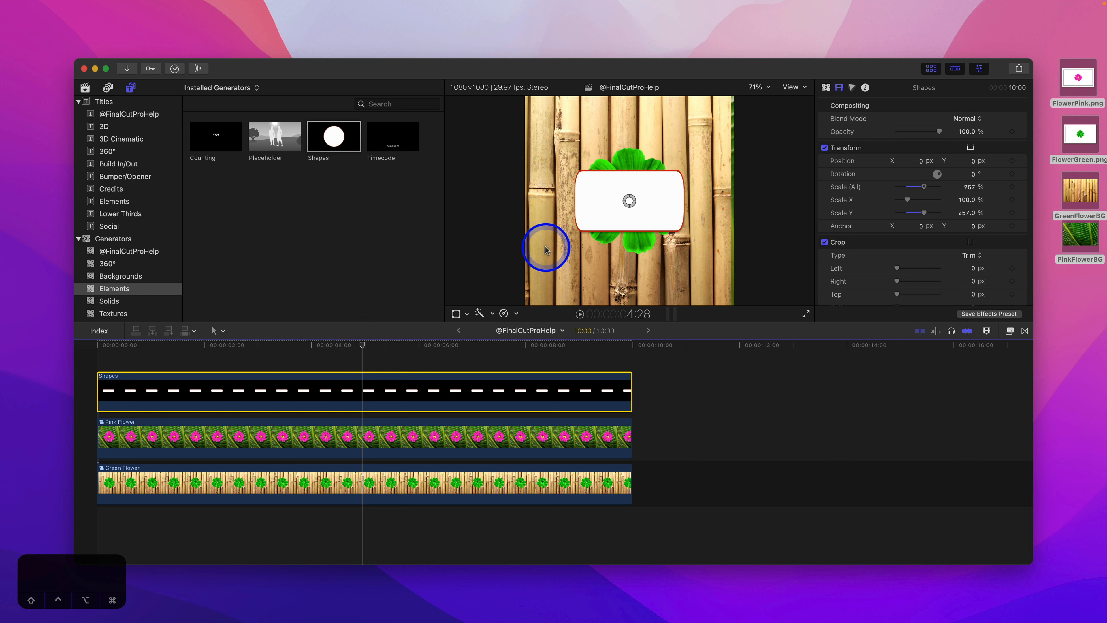
mouse_move(634, 202)
mouse_down()
mouse_move(617, 209)
mouse_move(646, 196)
mouse_move(637, 205)
mouse_up()
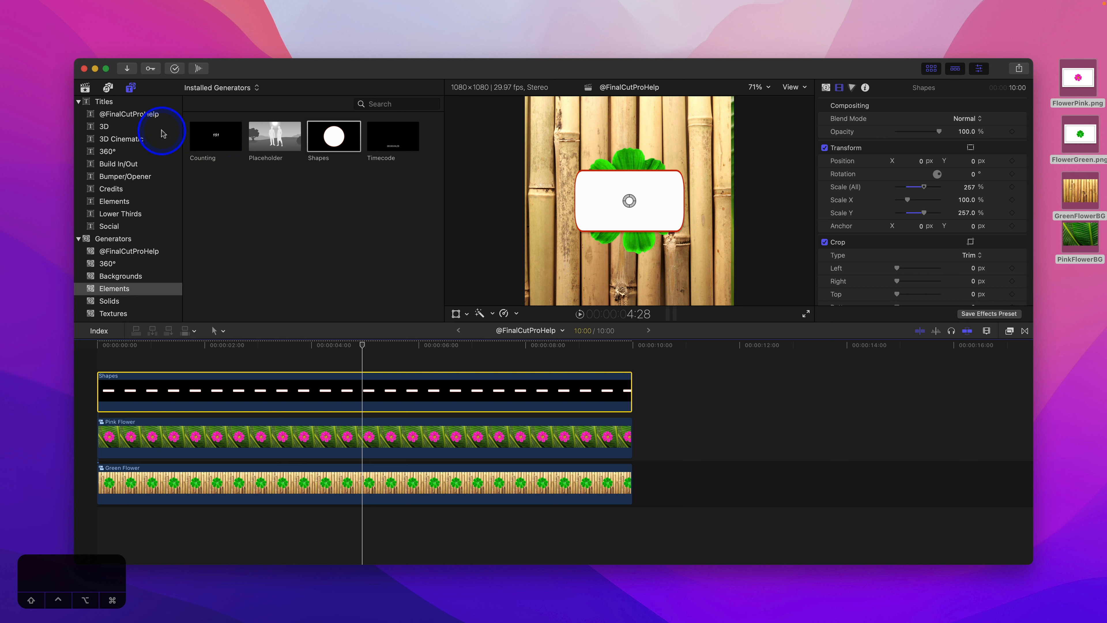
Add the Basic 3D title above the Shapes clip at the timeline start and extend it to 10 seconds
click(132, 128)
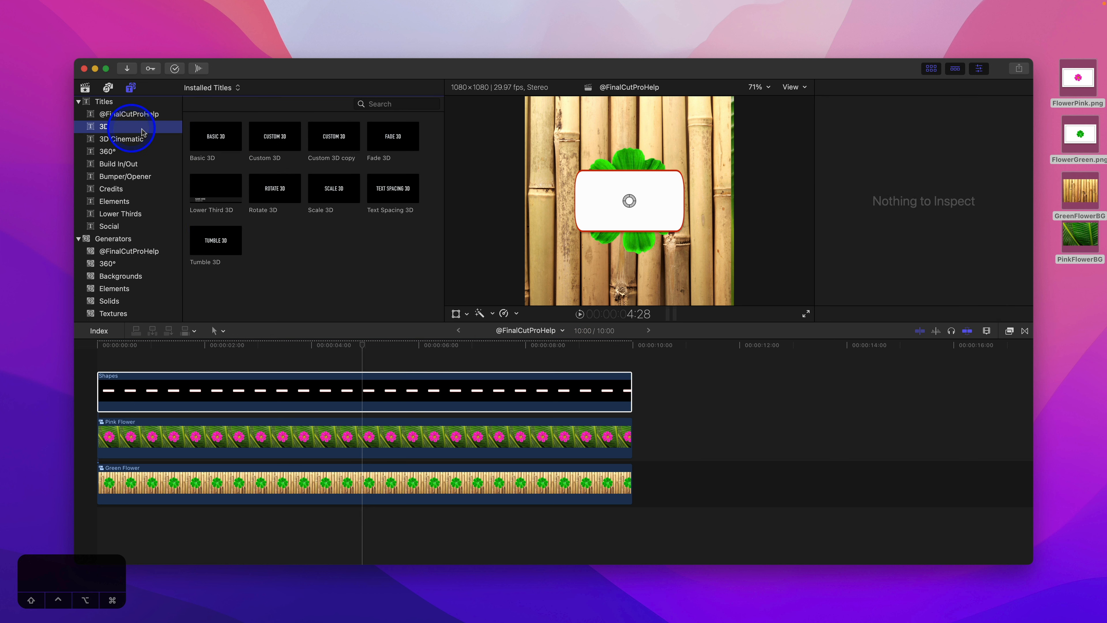
drag(223, 143, 108, 362)
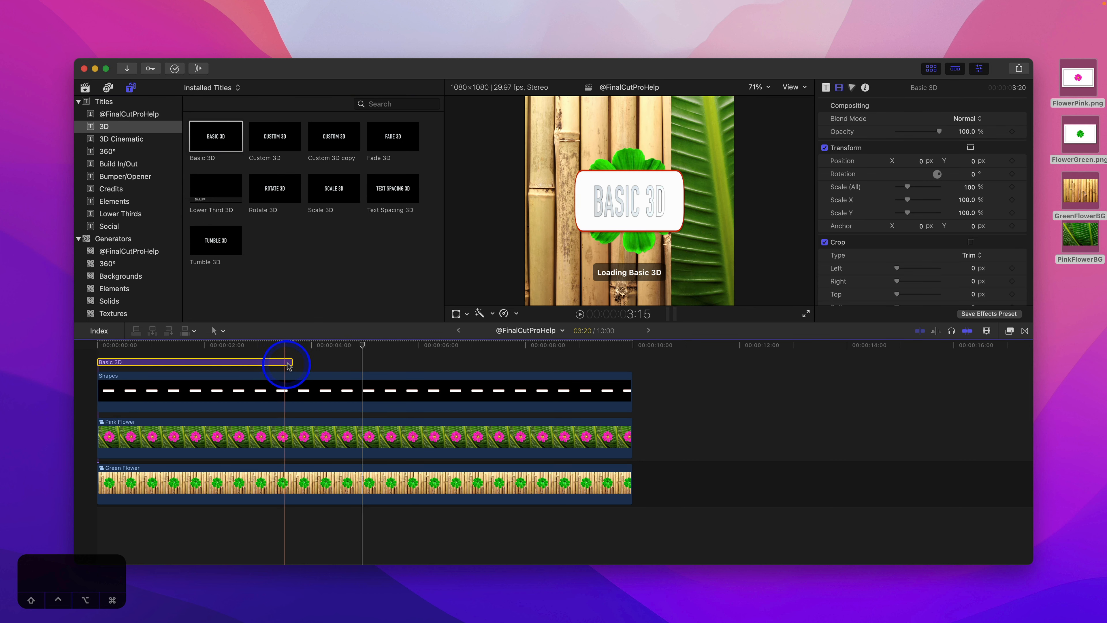
drag(291, 363, 630, 363)
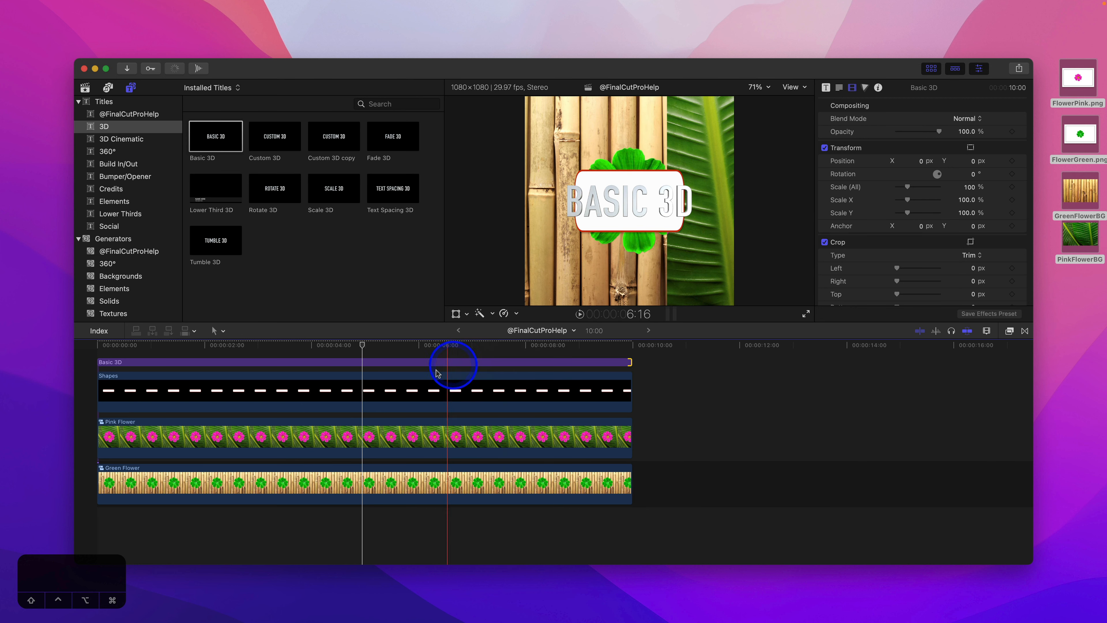
Set the Basic 3D title's text size to 146 and raise it to Y about 16 px, centering it in the rectangle
click(363, 365)
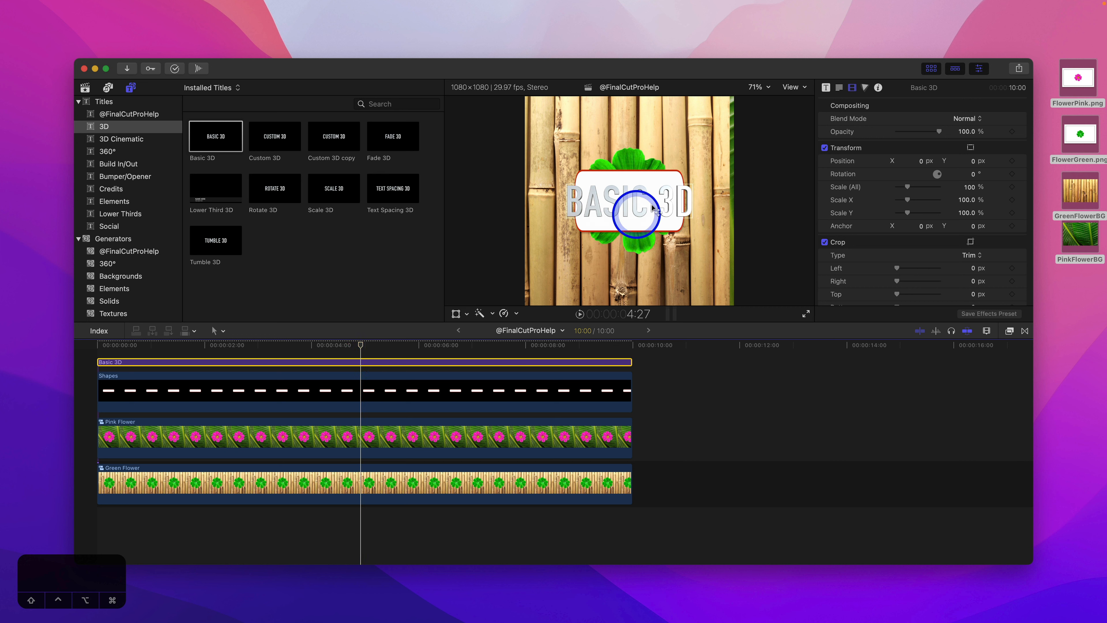
click(826, 88)
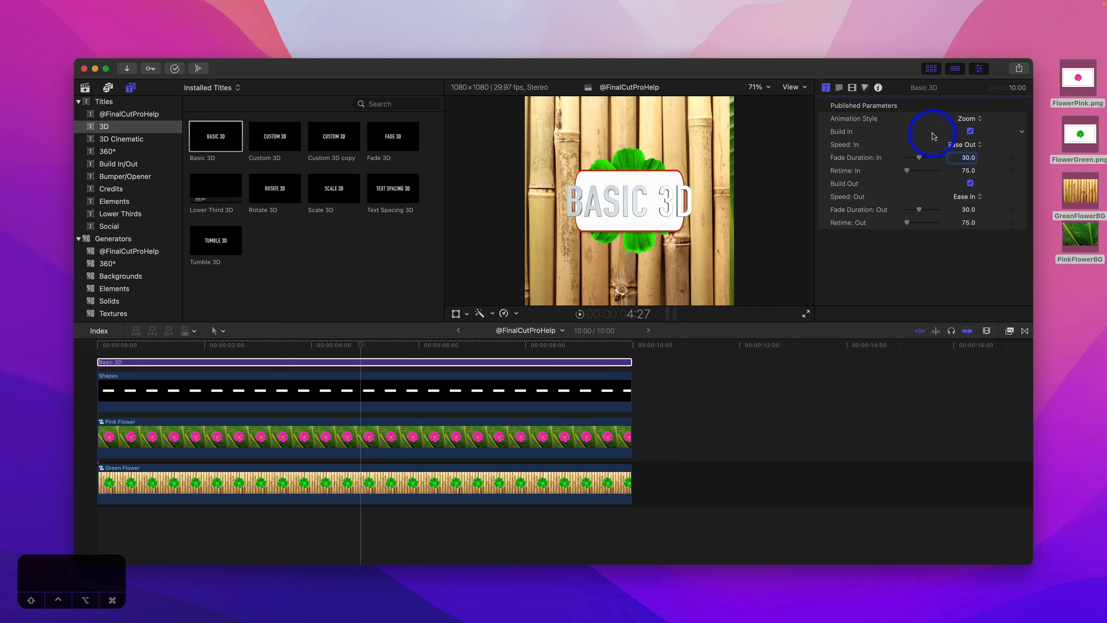
click(839, 88)
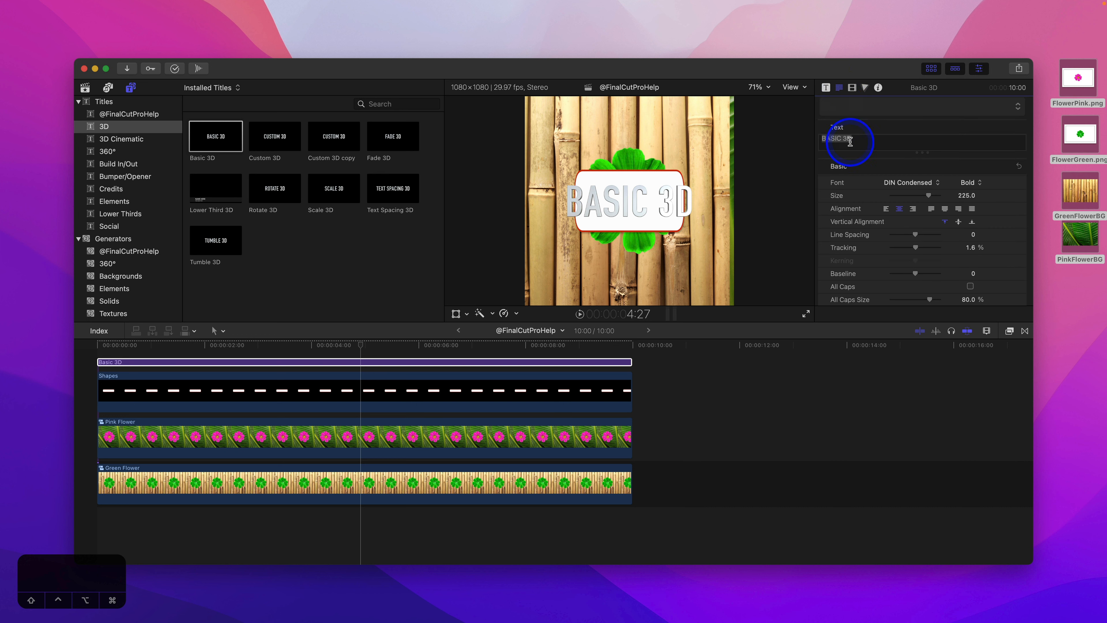
drag(966, 199, 966, 195)
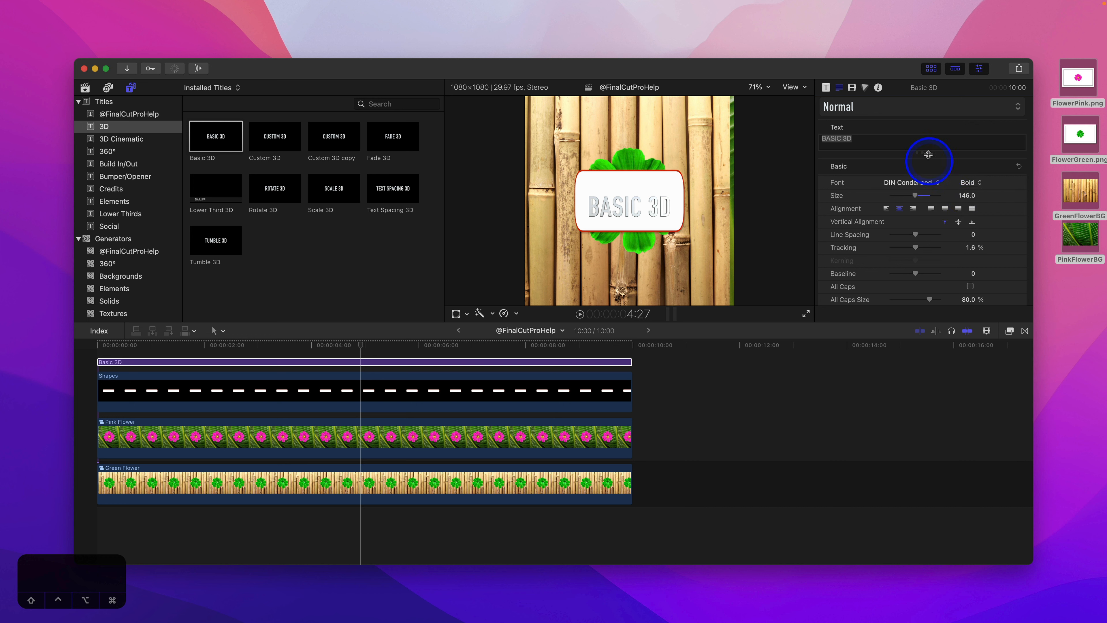
drag(636, 202, 632, 209)
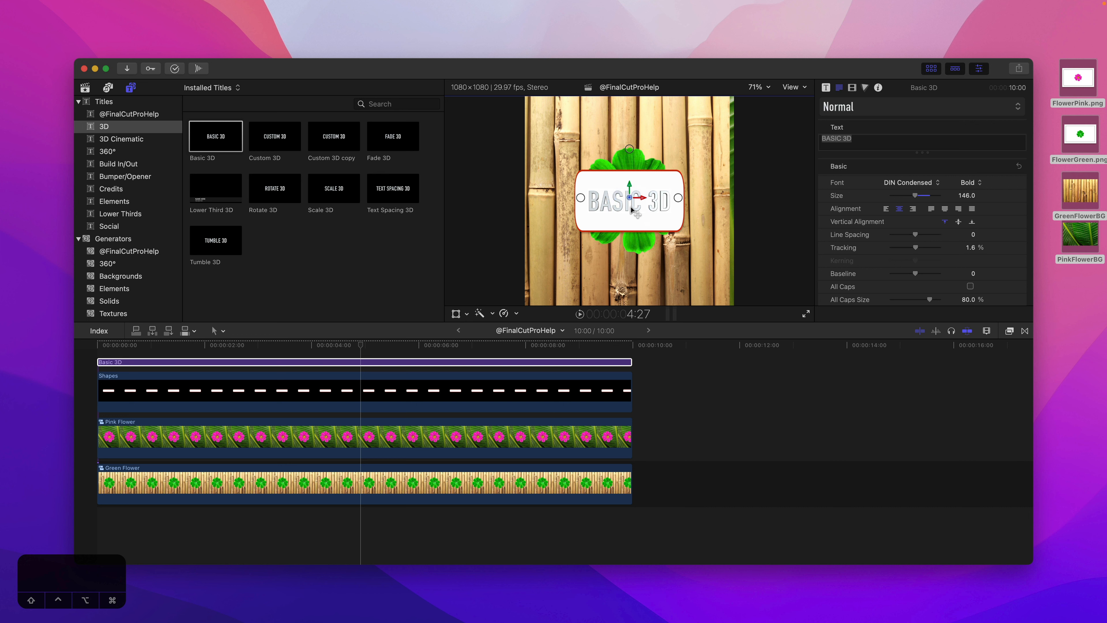
Change the 3D text's material to Moss from the Miscellaneous category
click(826, 88)
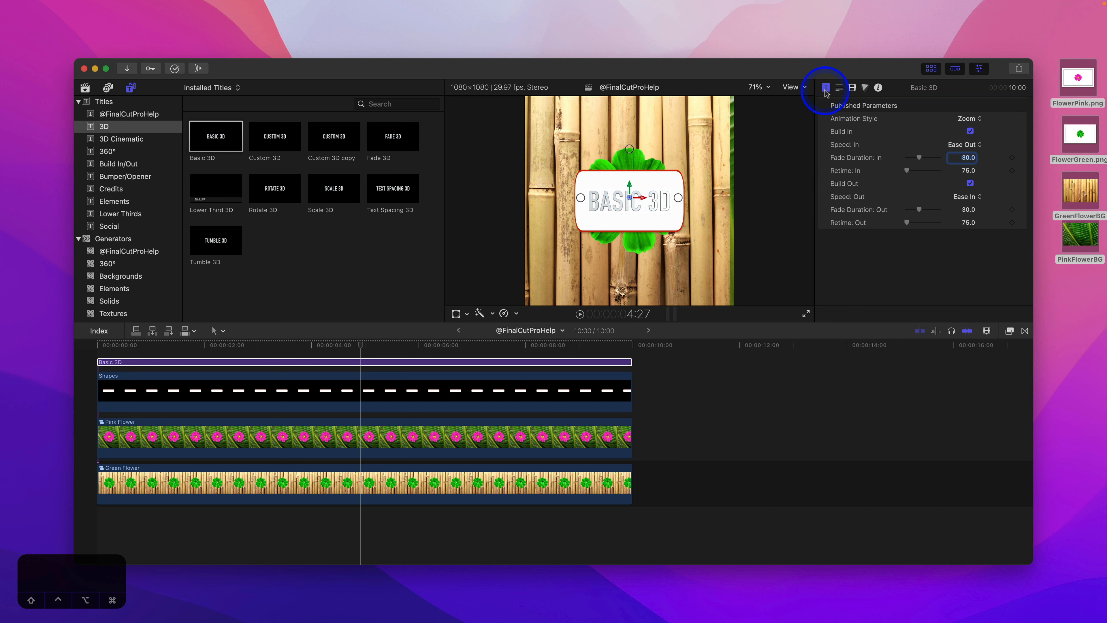
click(838, 88)
scroll(844, 182, down, 4)
scroll(844, 181, down, 10)
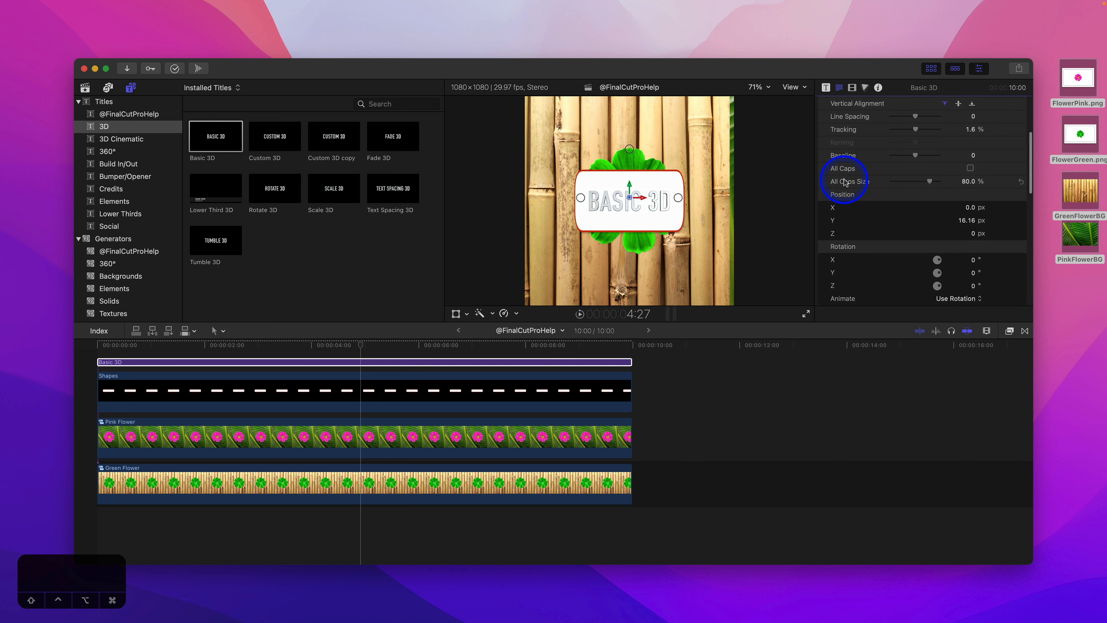
scroll(844, 192, down, 5)
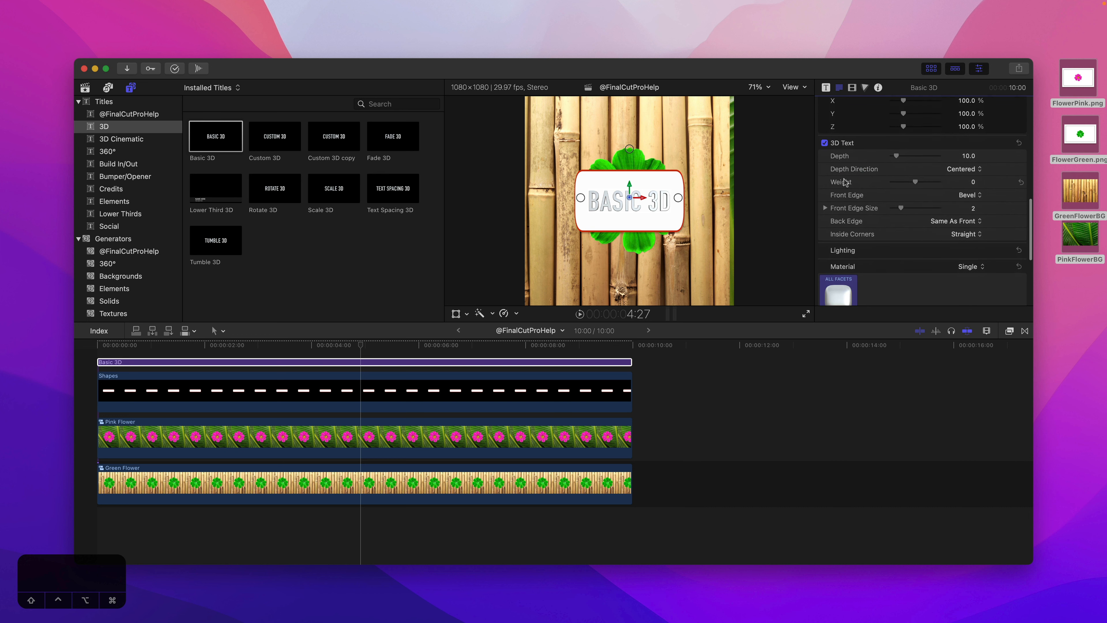
click(837, 209)
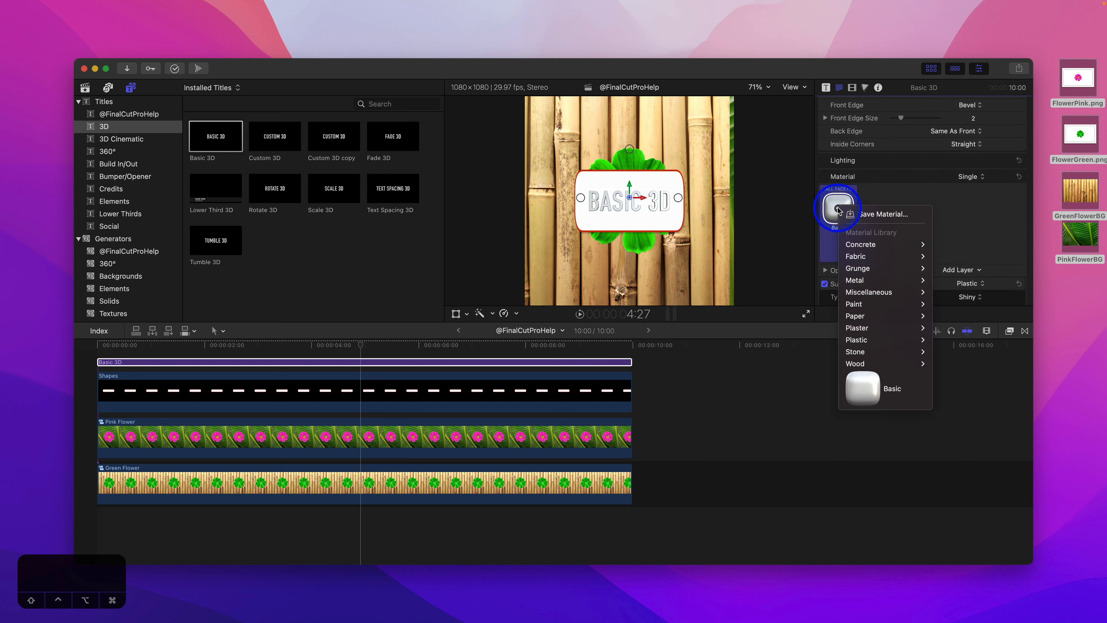
click(871, 260)
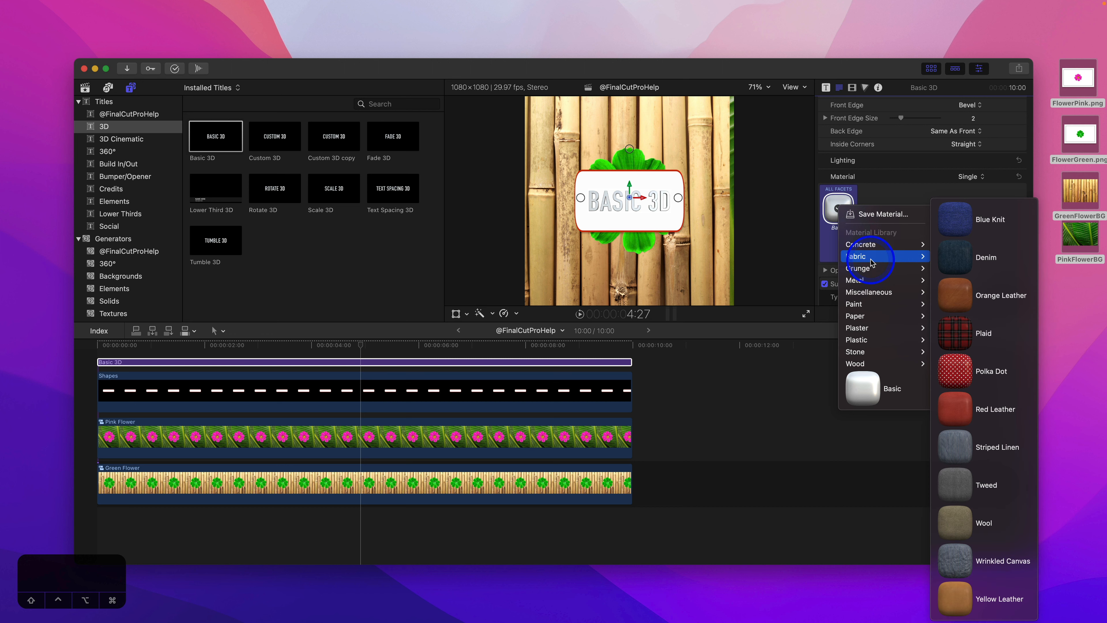
click(873, 327)
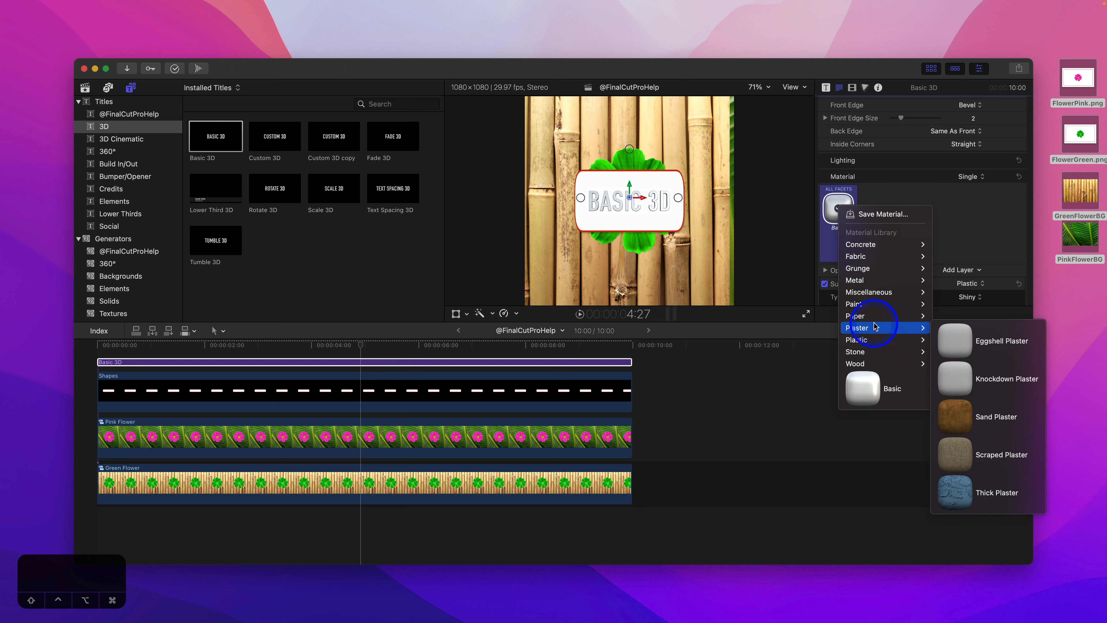
click(873, 291)
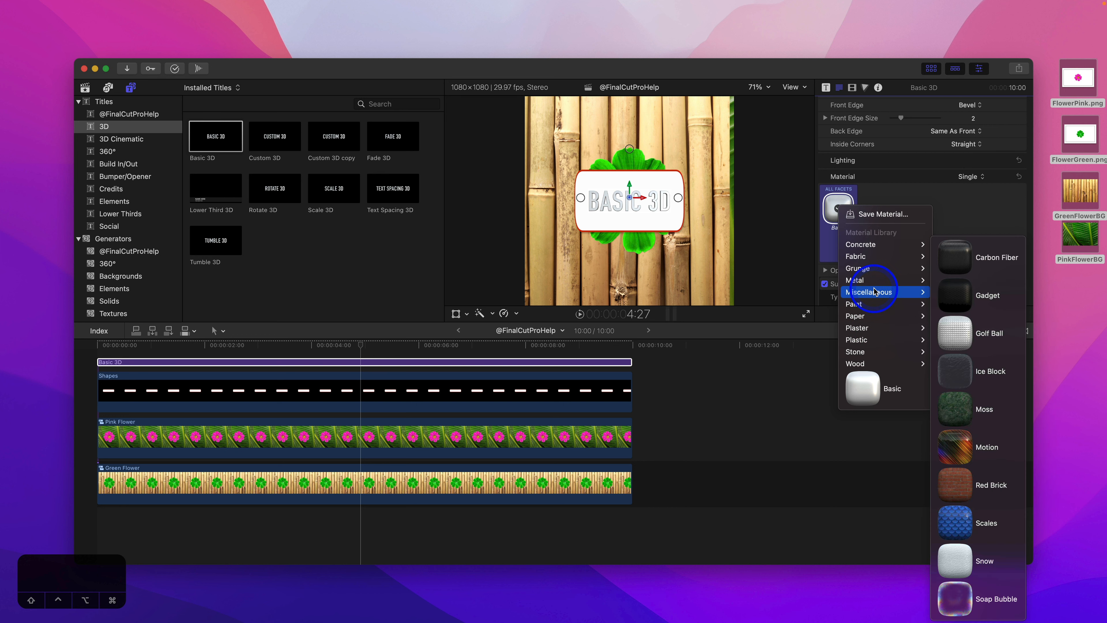
click(953, 412)
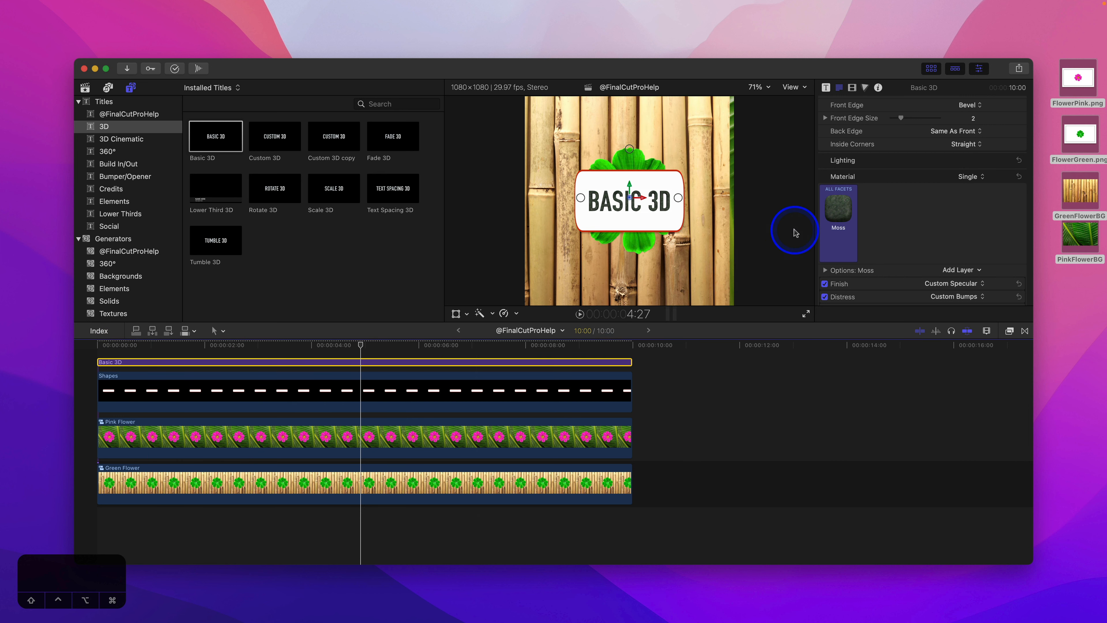
Turn off Build In and Build Out for the Basic 3D title, and scrub the timeline to preview it
click(826, 88)
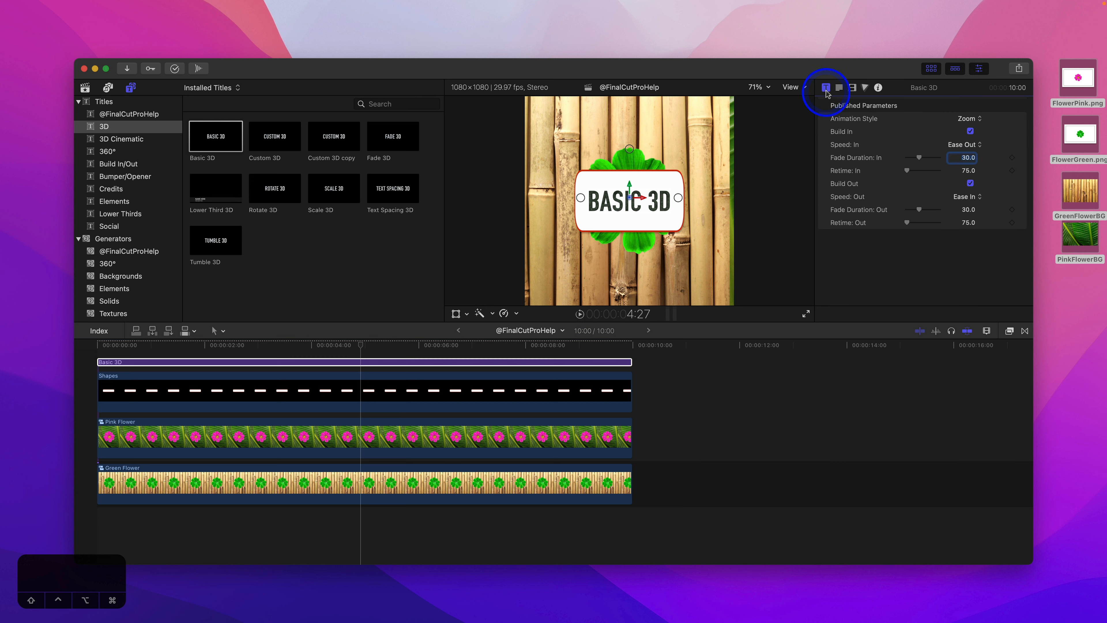
click(970, 131)
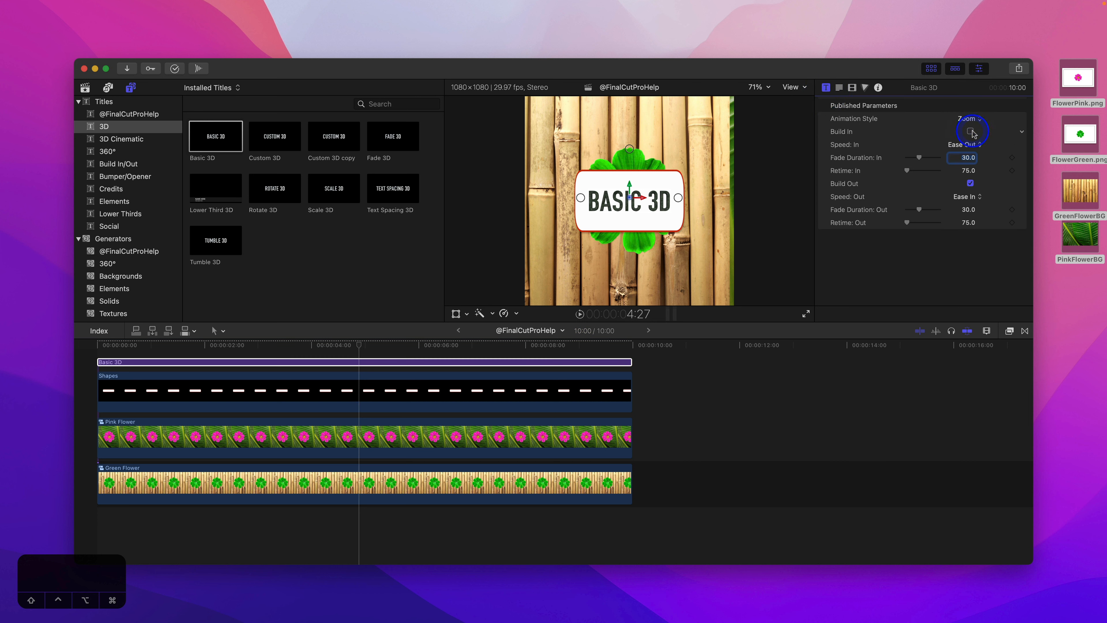
click(970, 183)
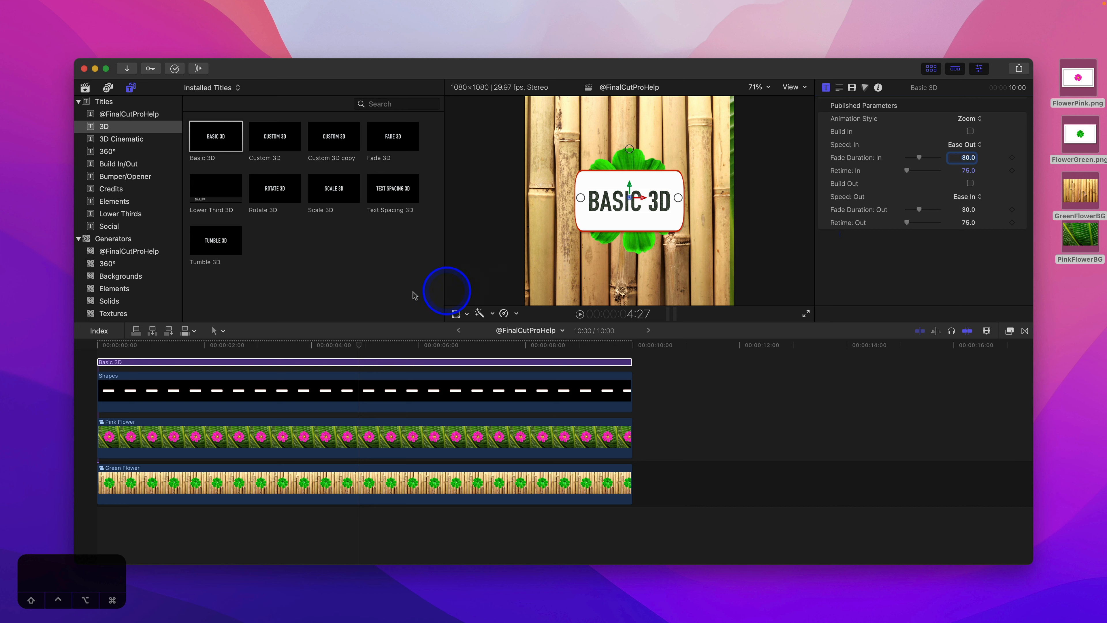
drag(173, 349, 298, 346)
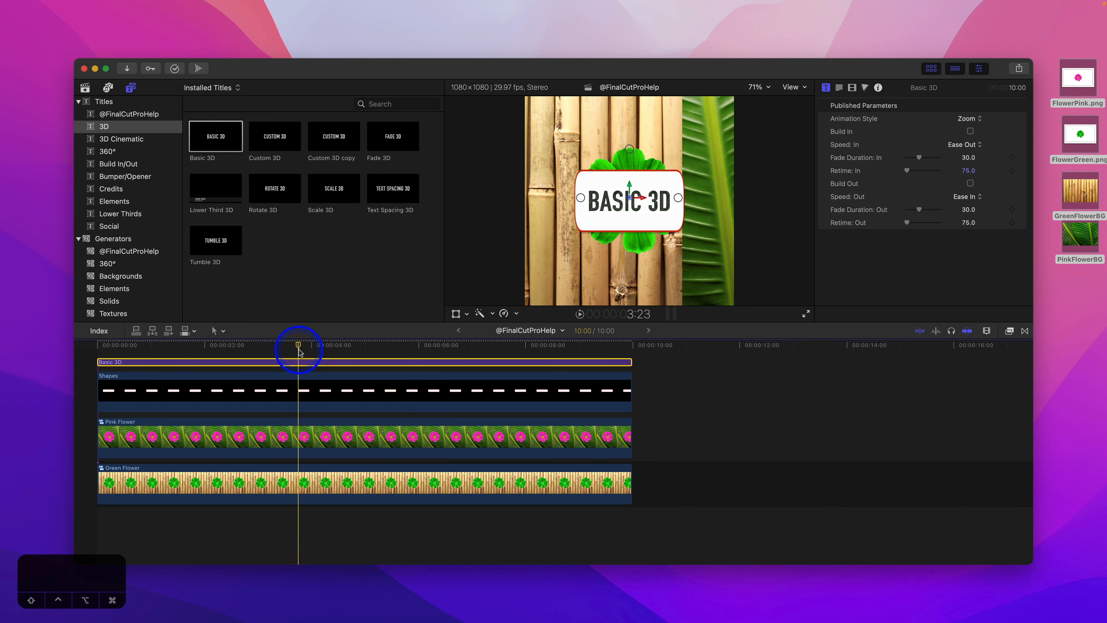
Combine the Shapes and Basic 3D clips into a compound clip named Title Left
click(264, 383)
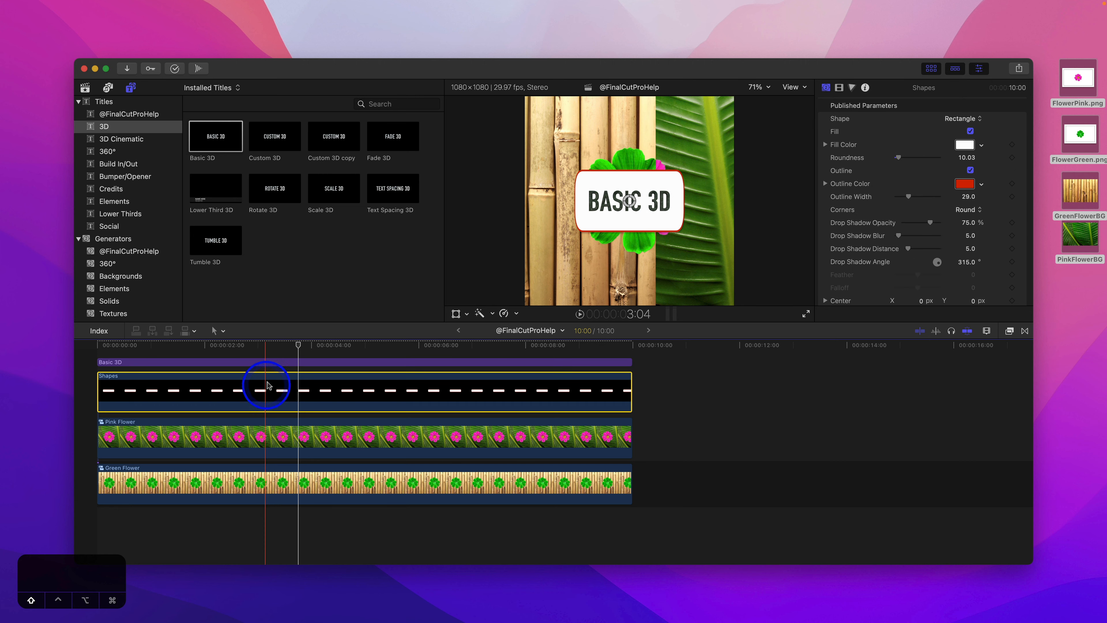
super+click(265, 363)
key(alt+g)
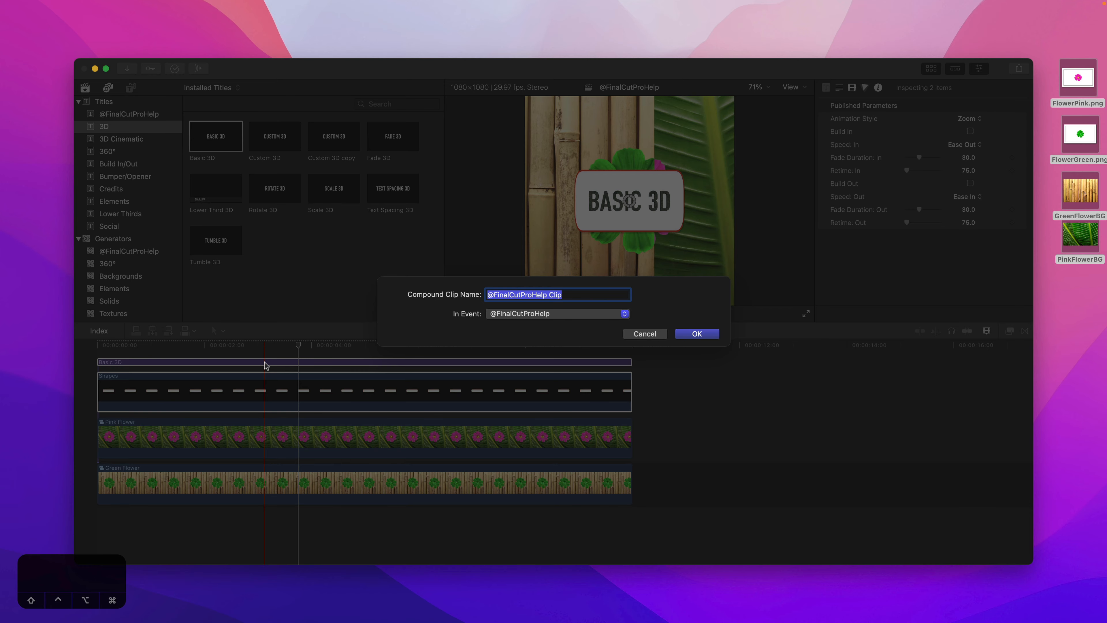
text(Title Left)
key(Return)
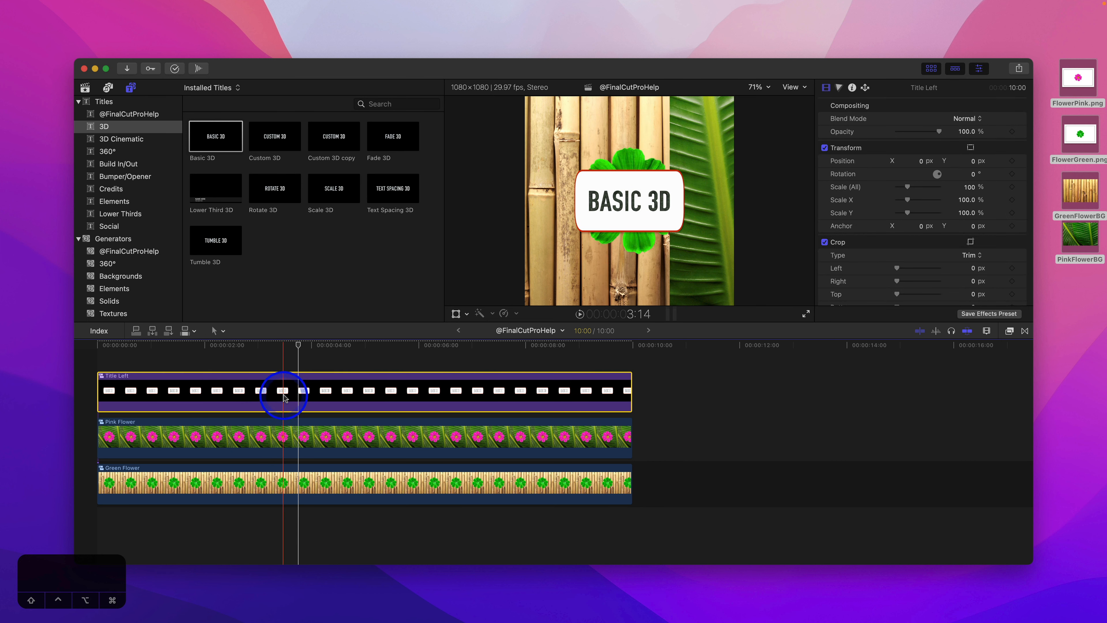
Duplicate the Title Left compound clip onto the layer above and rename the duplicate Title Right
mouse_move(284, 393)
mouse_down()
mouse_move(280, 352)
mouse_move(275, 389)
mouse_up()
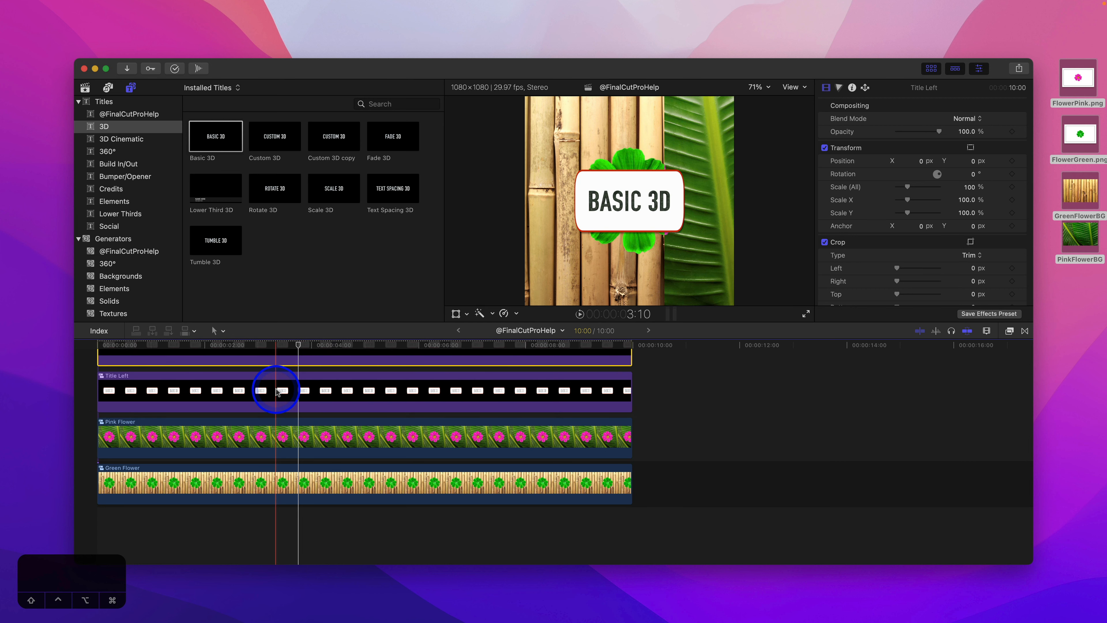
right_click(116, 382)
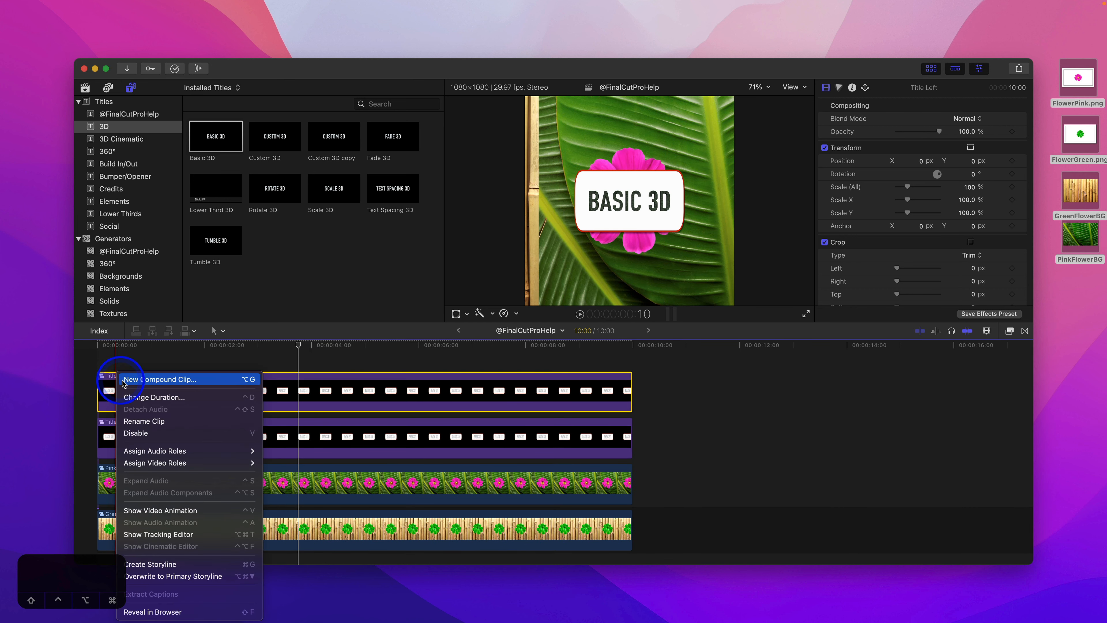
click(144, 421)
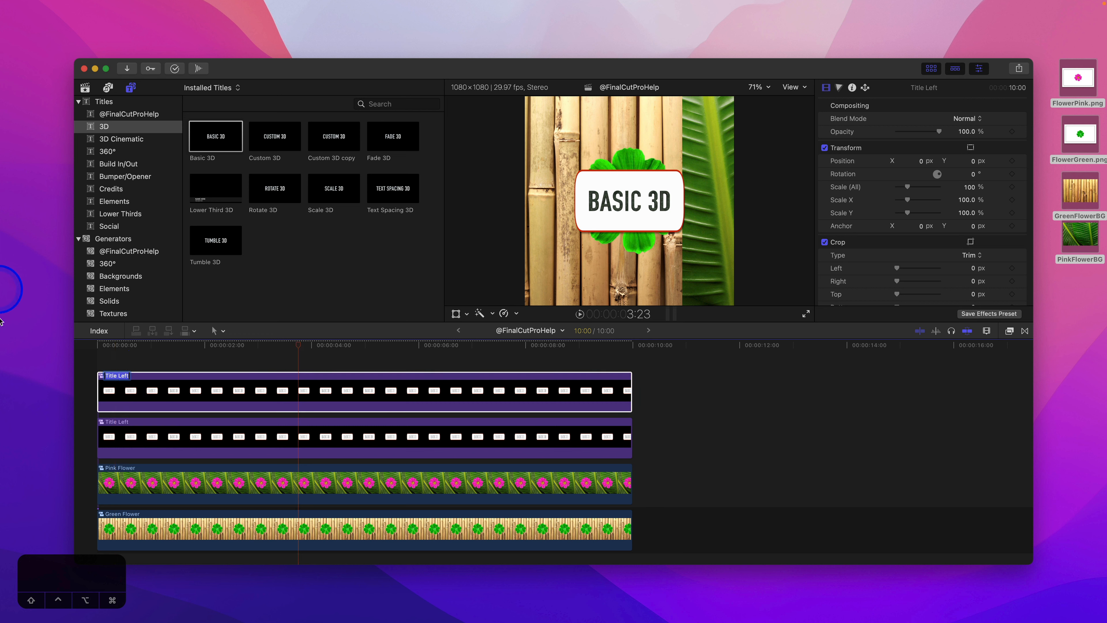
key(Right)
text(Right)
key(Return)
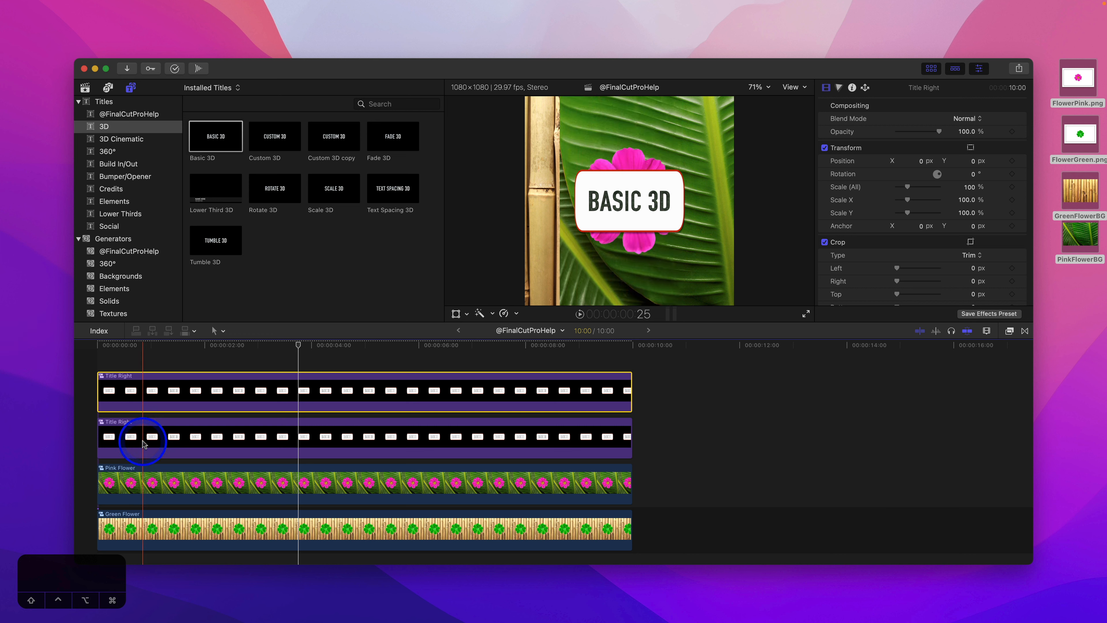
Make the topmost Title Right compound clip independent of the other one with Reference New Parent Clip
click(126, 382)
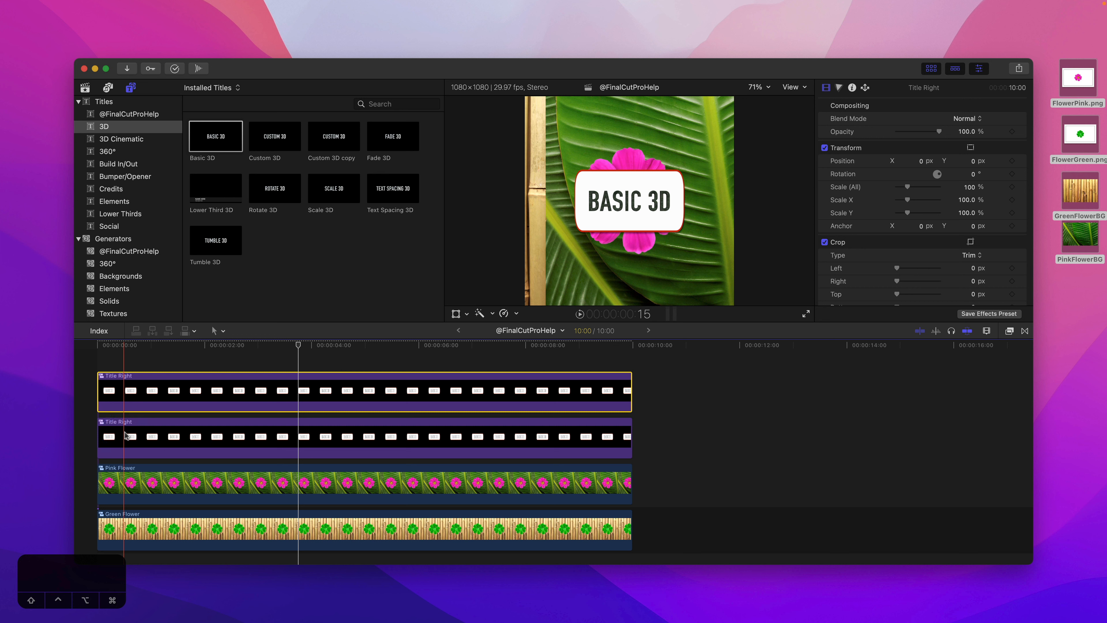
click(158, 433)
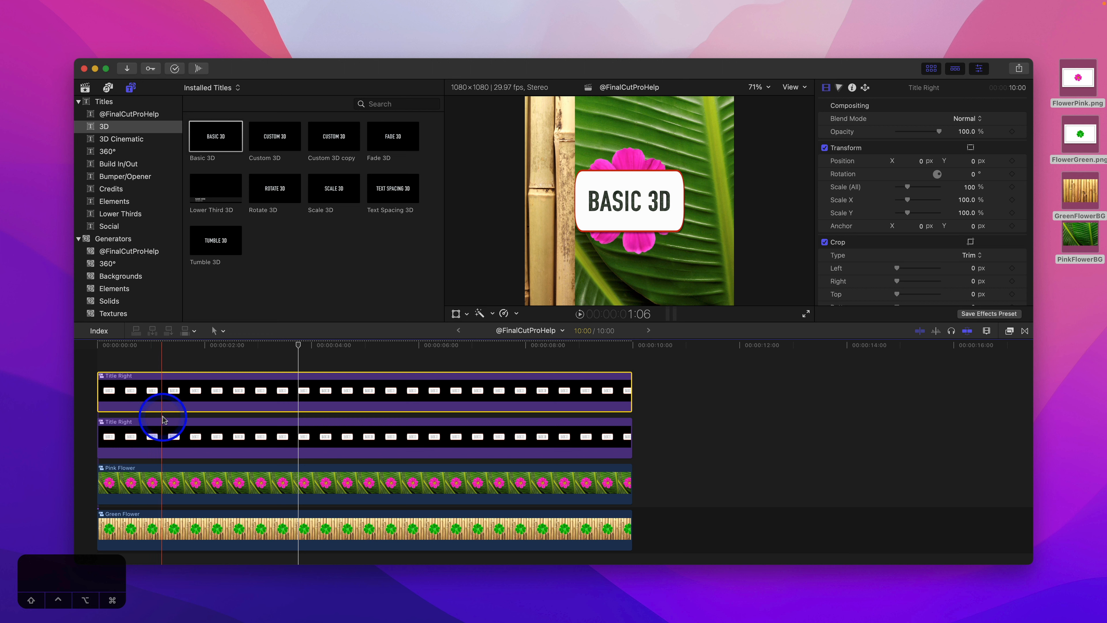
click(182, 390)
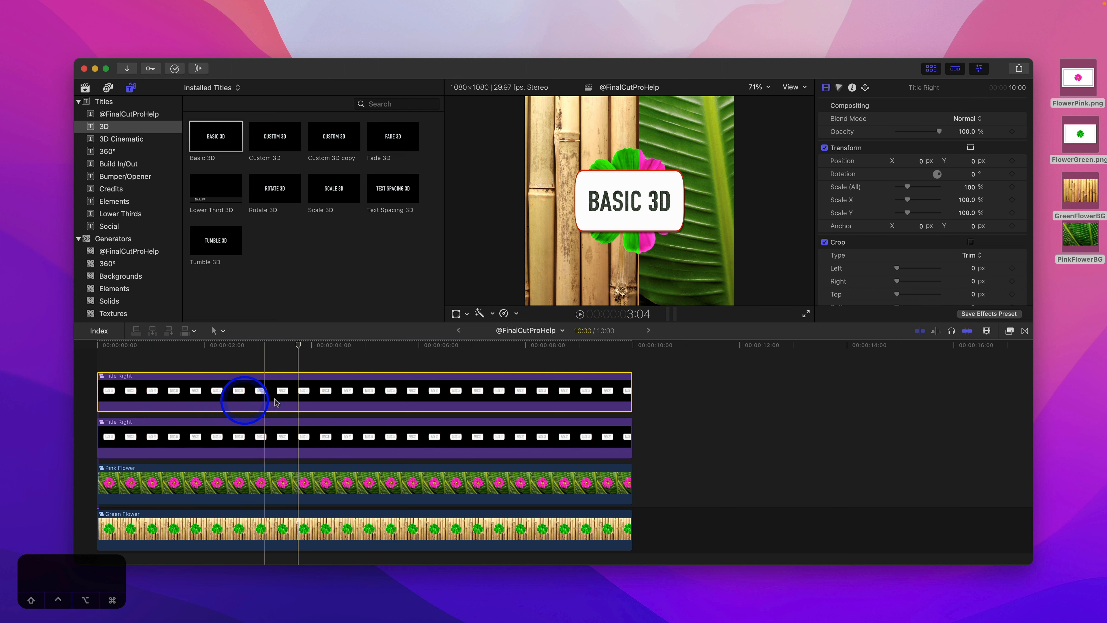
right_click(233, 389)
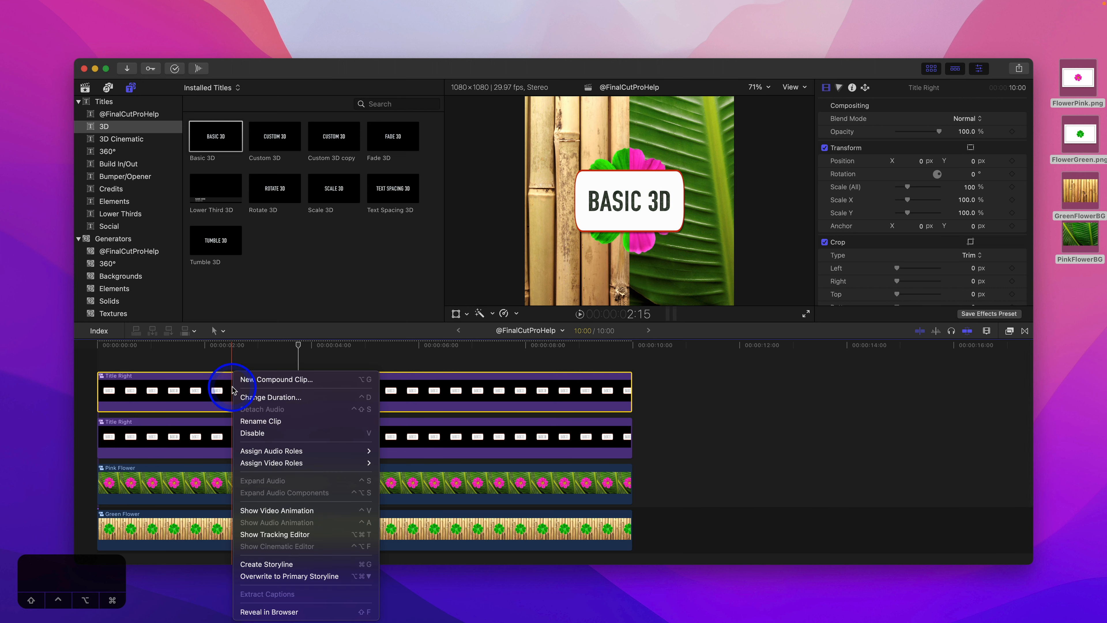
click(212, 391)
mouse_move(230, 2)
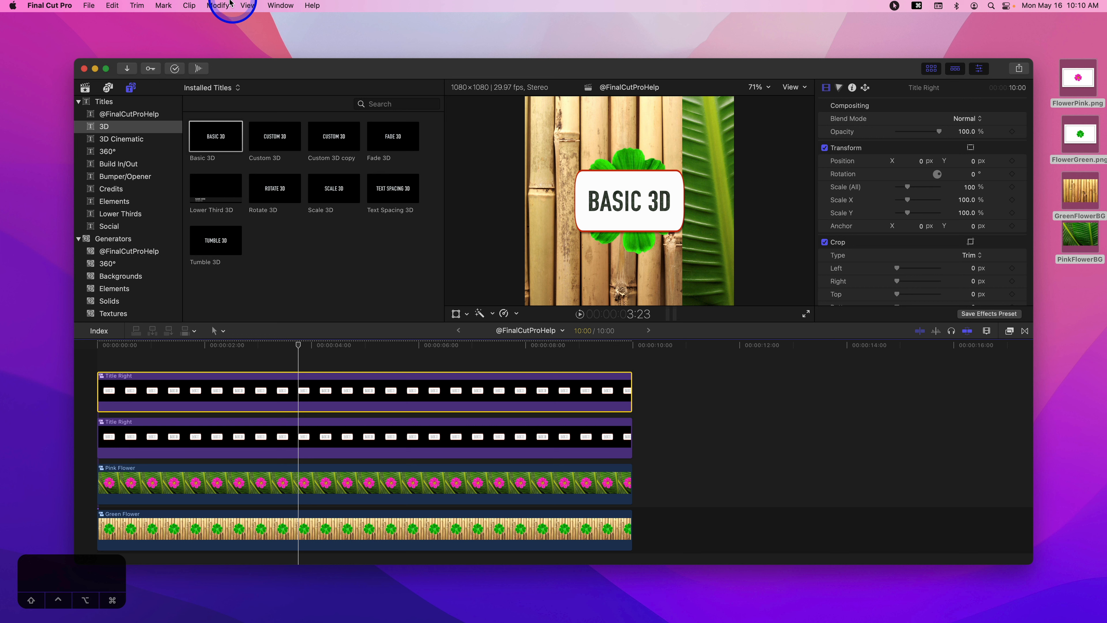
click(190, 4)
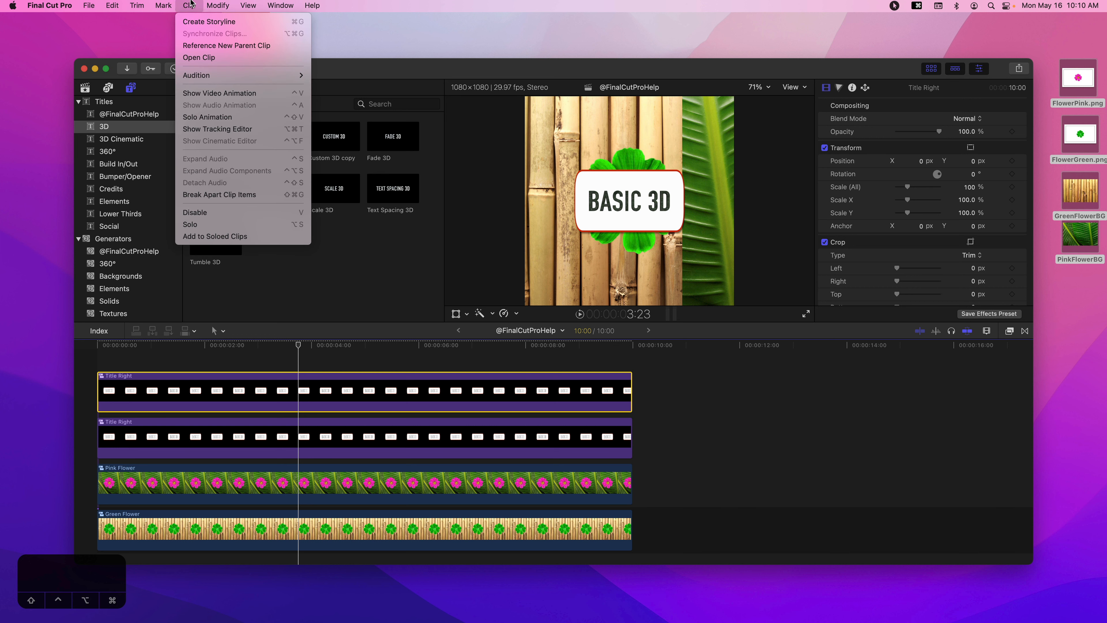
drag(201, 44, 275, 50)
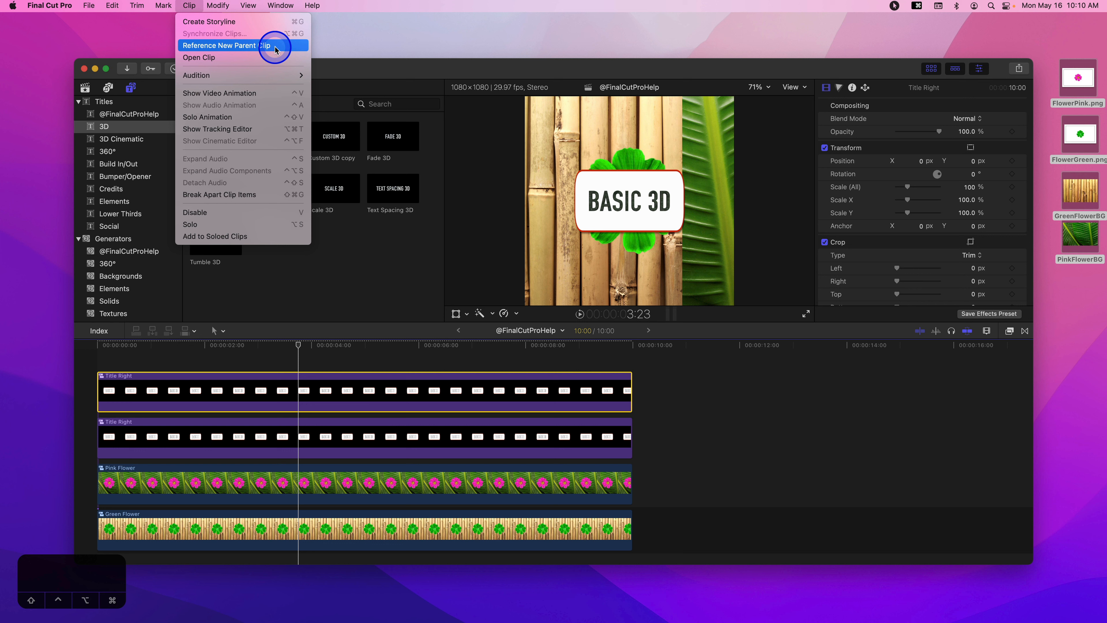
click(275, 48)
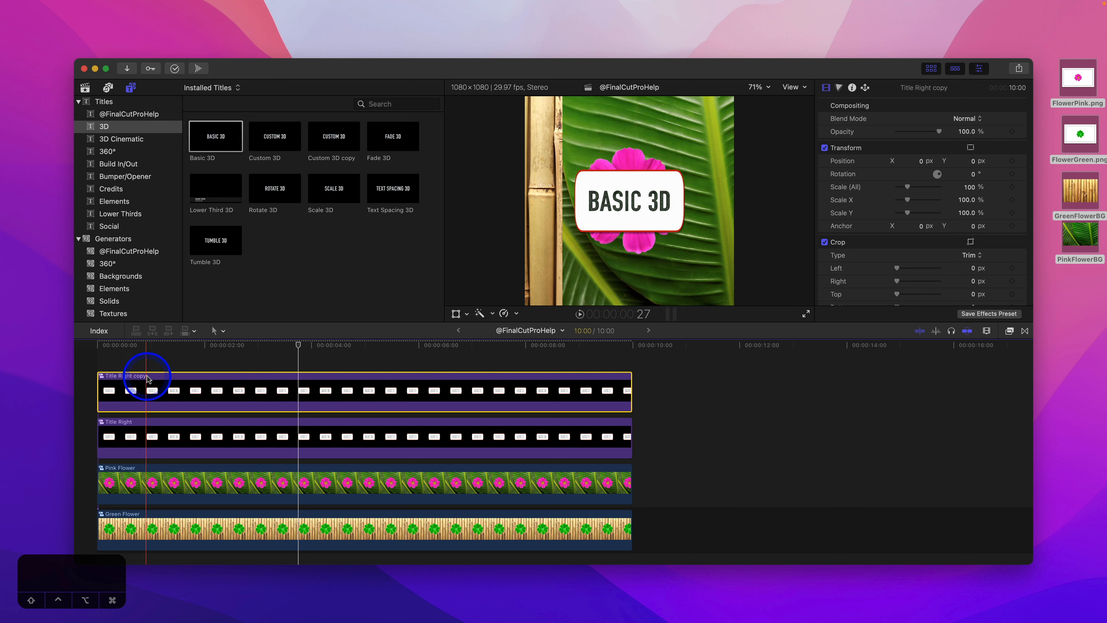
Rename the topmost title compound clip as Title Left
right_click(146, 376)
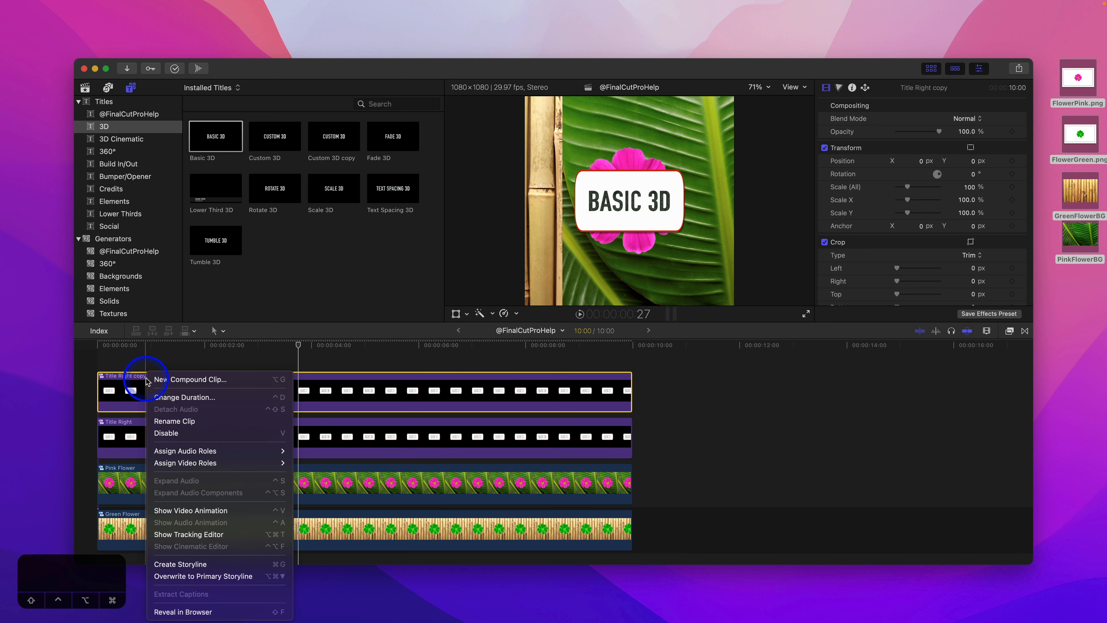
click(199, 421)
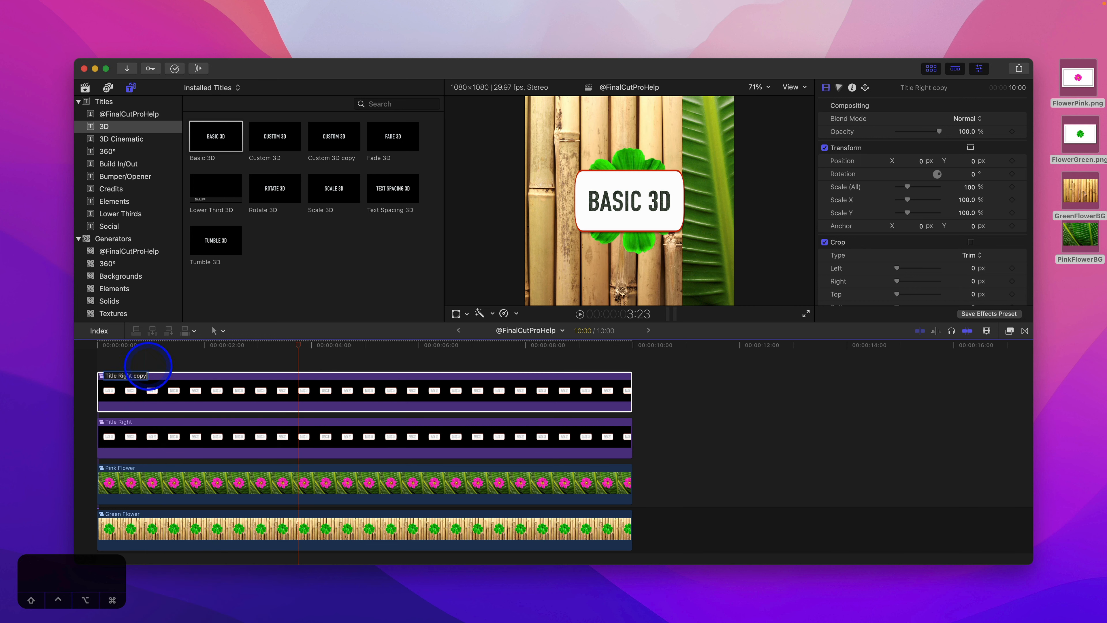
key(BackSpace)
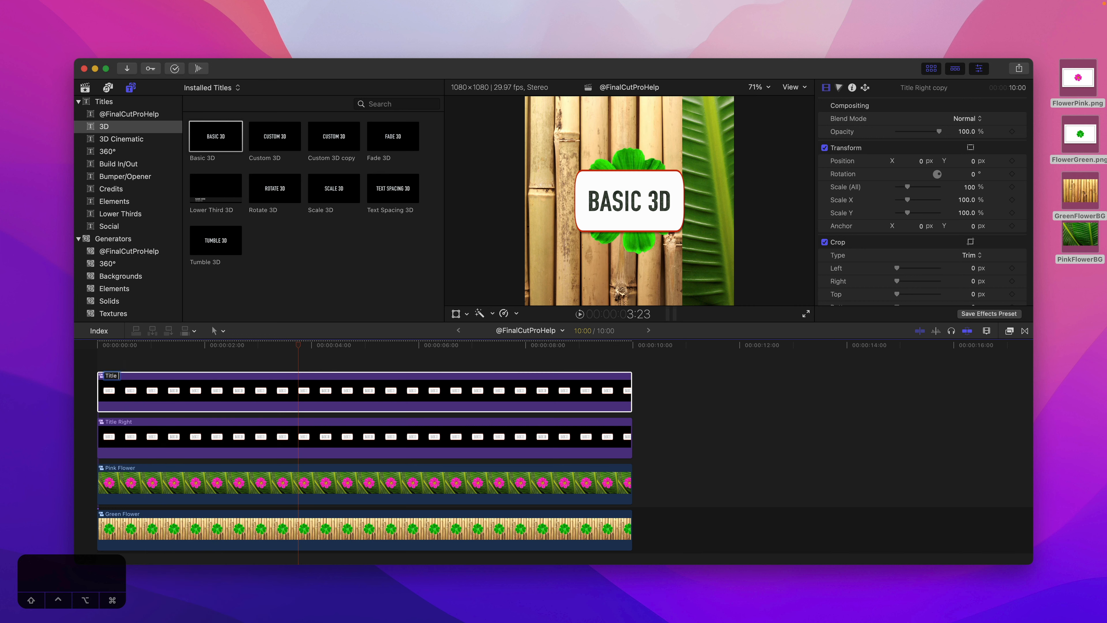
text(Left)
key(Return)
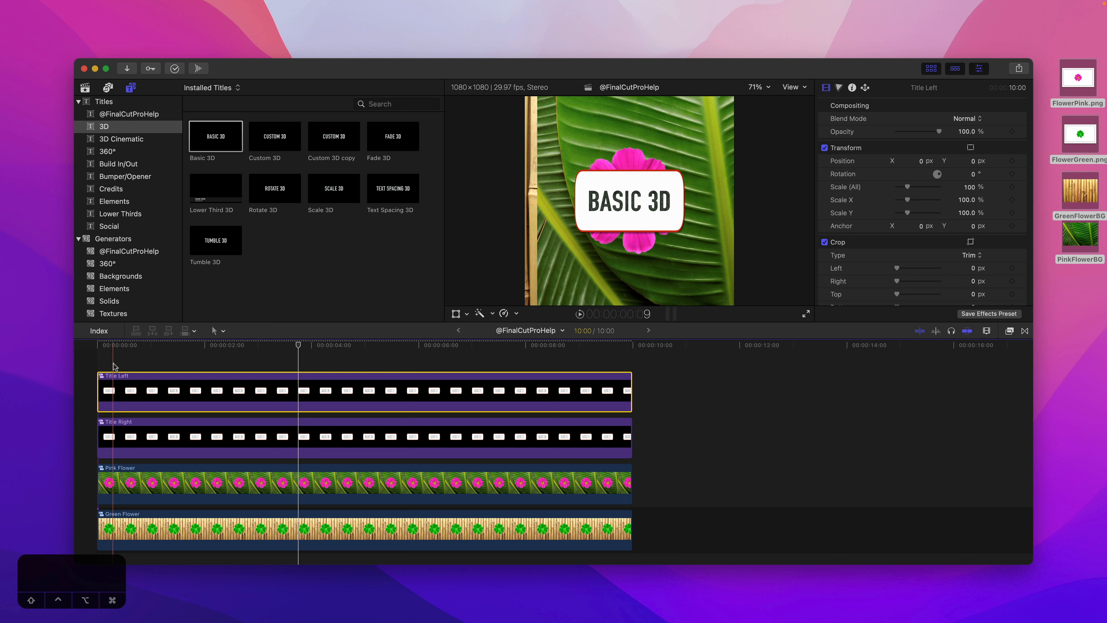
Shift the Title Left clip to Position X about -313 px and the Title Right clip to Position X about 491 px
click(148, 388)
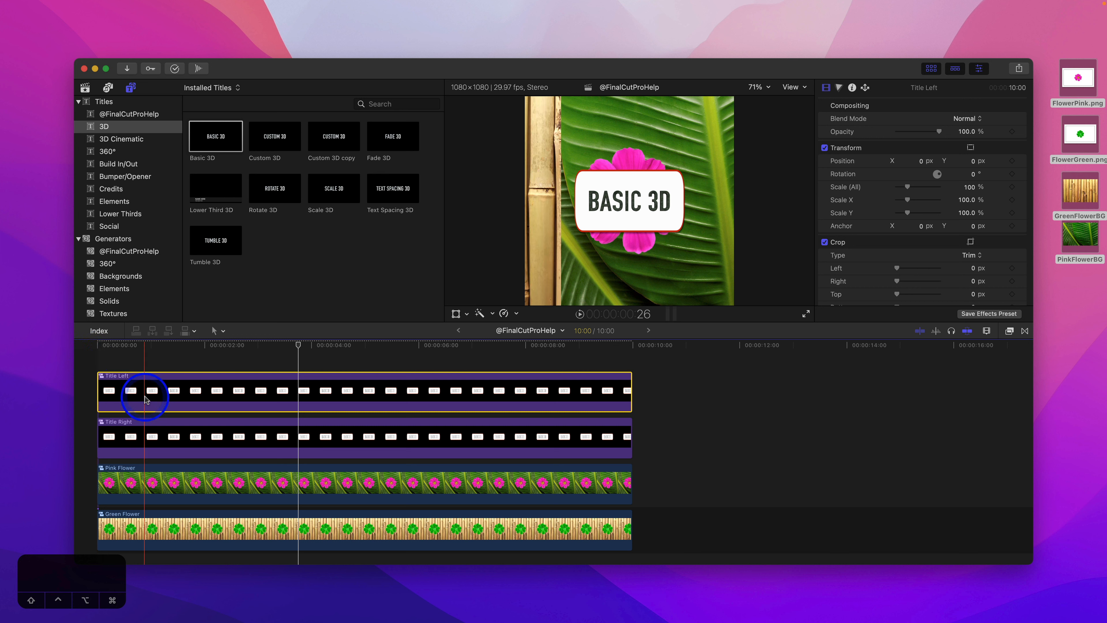
click(670, 178)
click(887, 175)
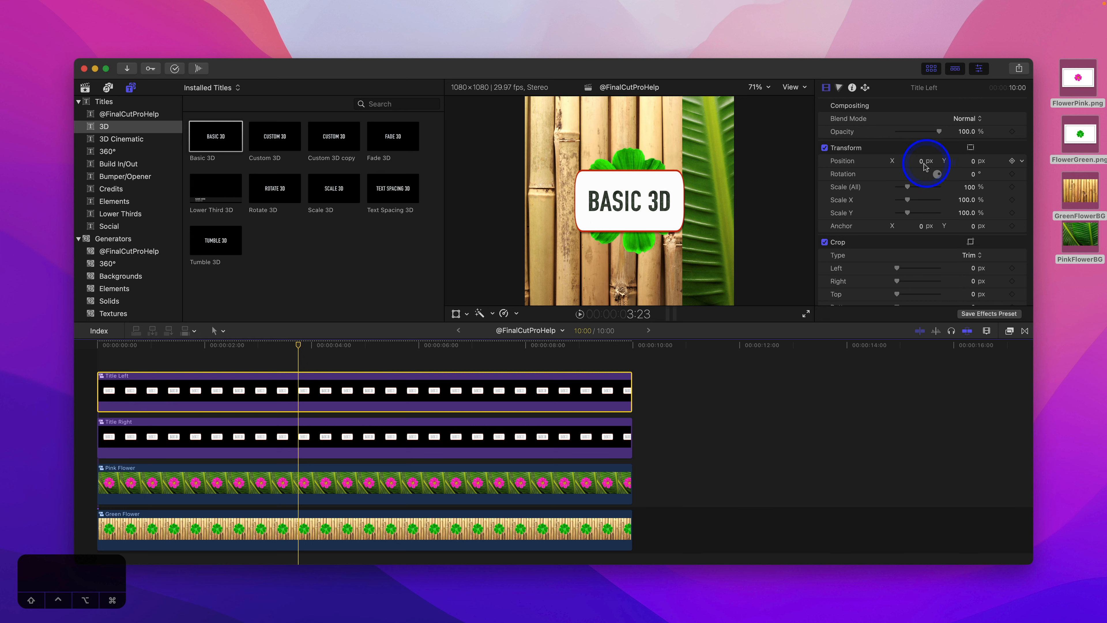
mouse_move(924, 164)
mouse_down()
mouse_move(900, 164)
mouse_move(927, 161)
mouse_up()
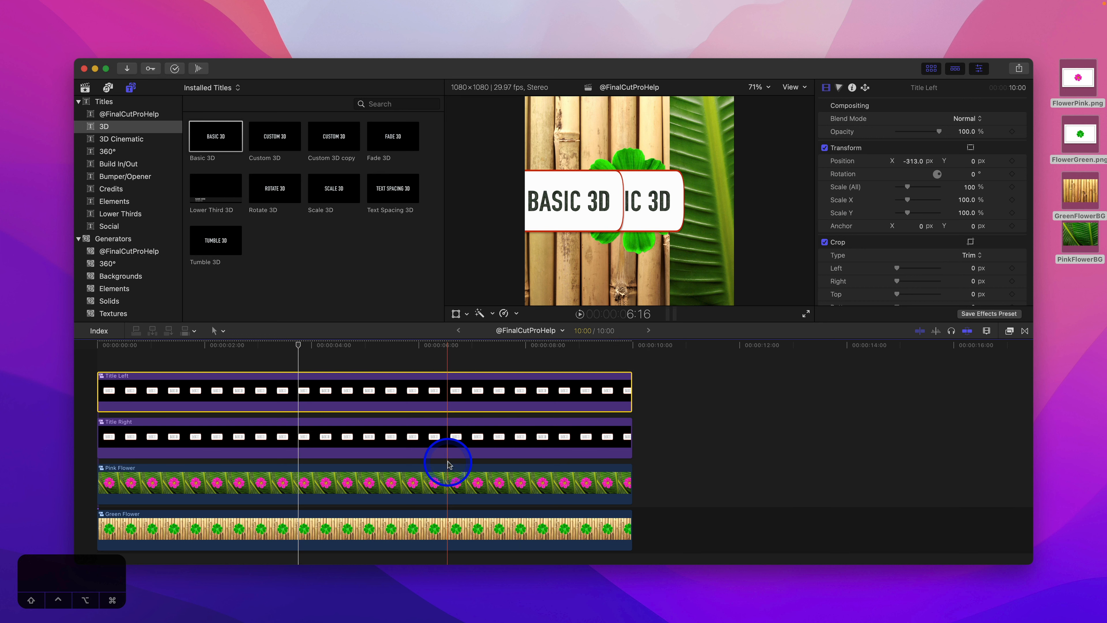
click(370, 441)
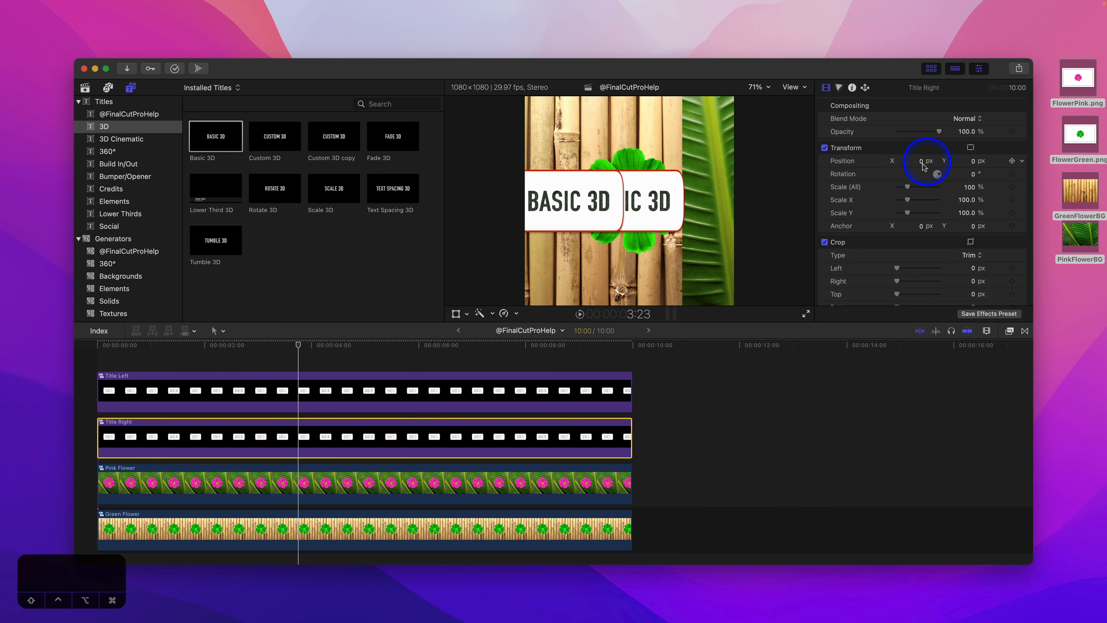
drag(922, 165, 924, 162)
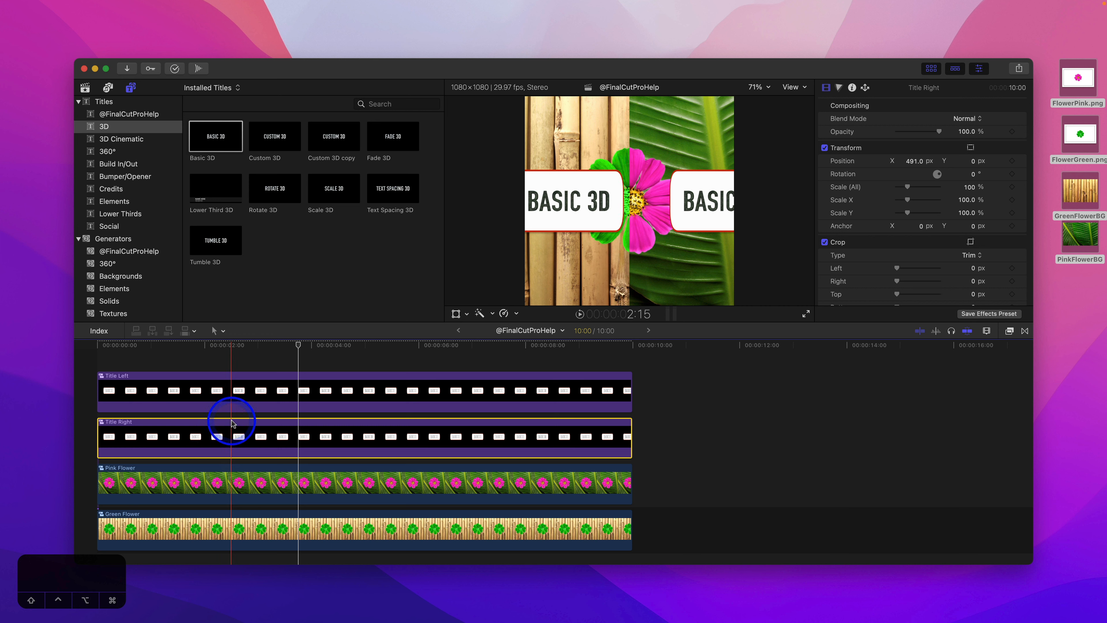
Cut Title Right from the project and paste it as a connected clip at the start of the Pink Flower compound clip, then return to the project
key(Delete)
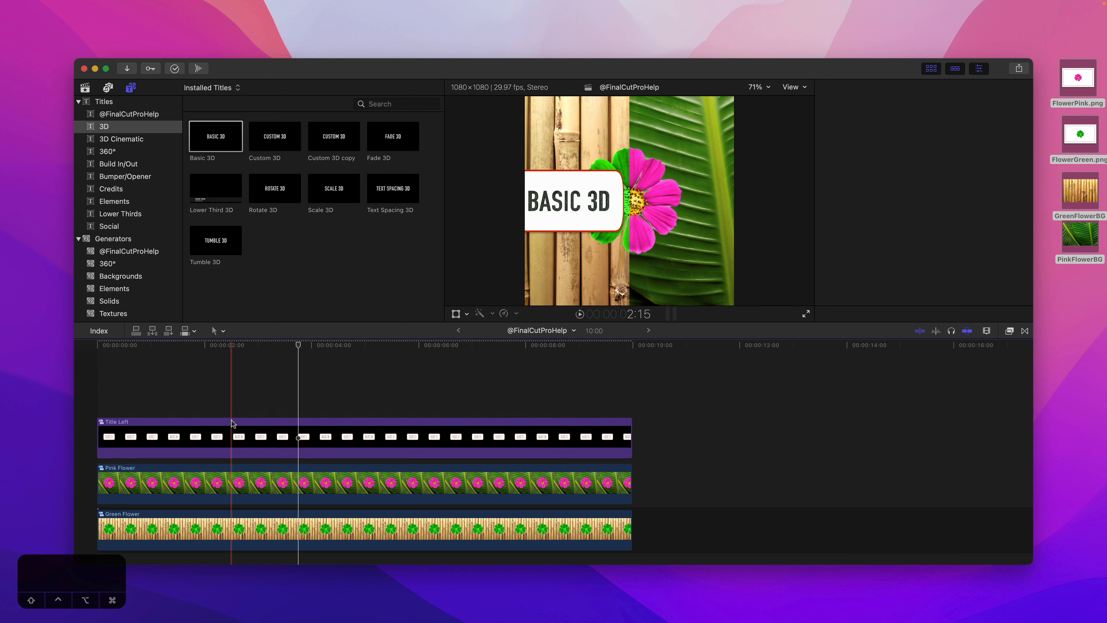
double_click(208, 480)
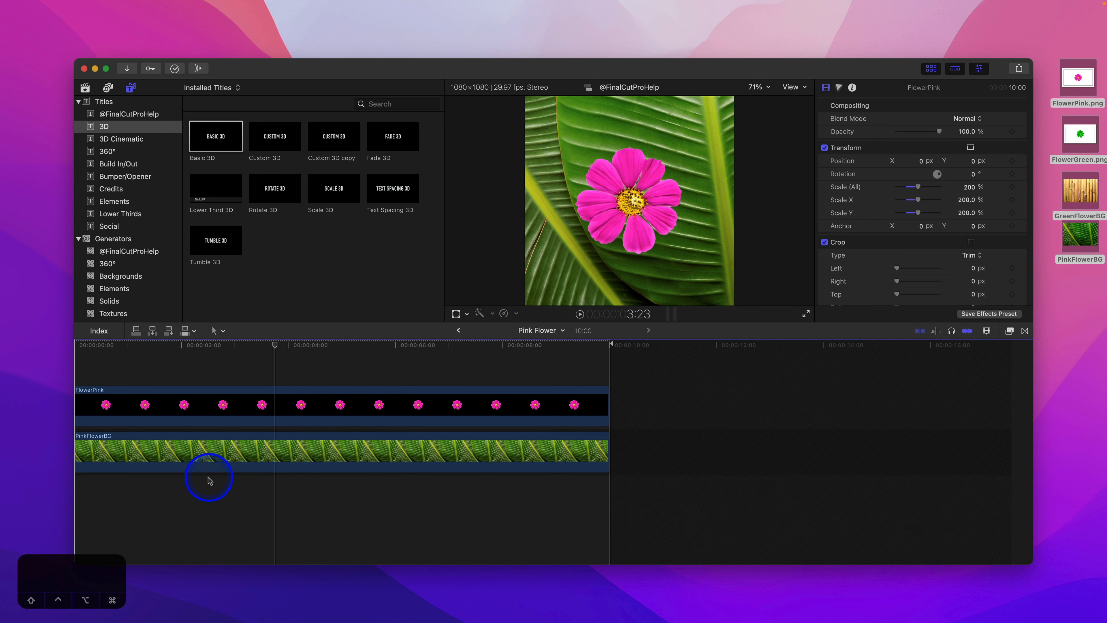
key(q)
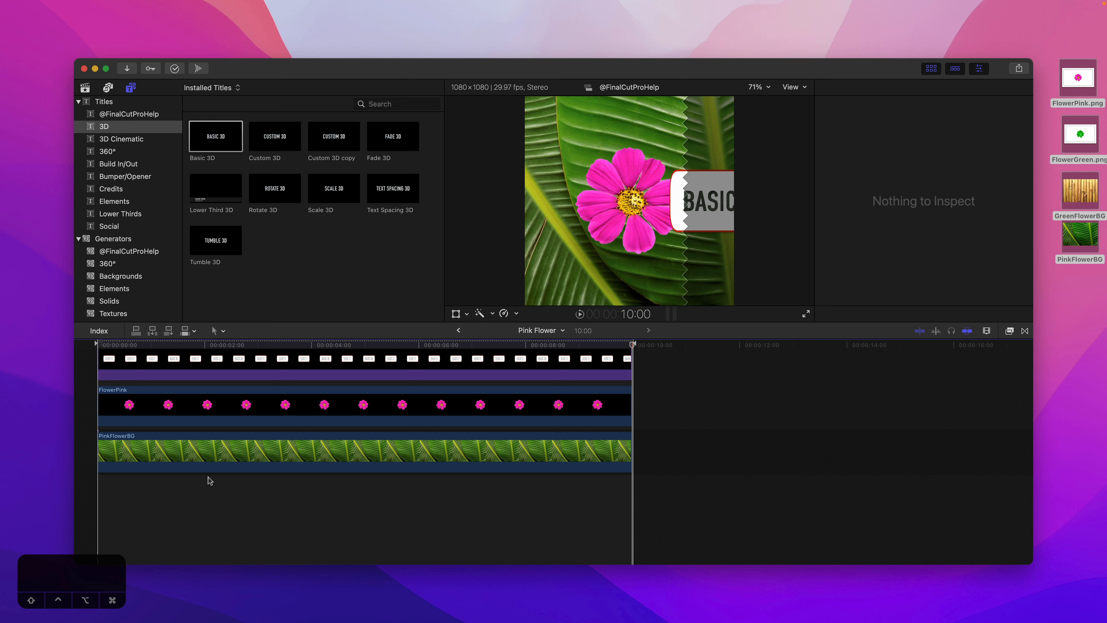
click(147, 368)
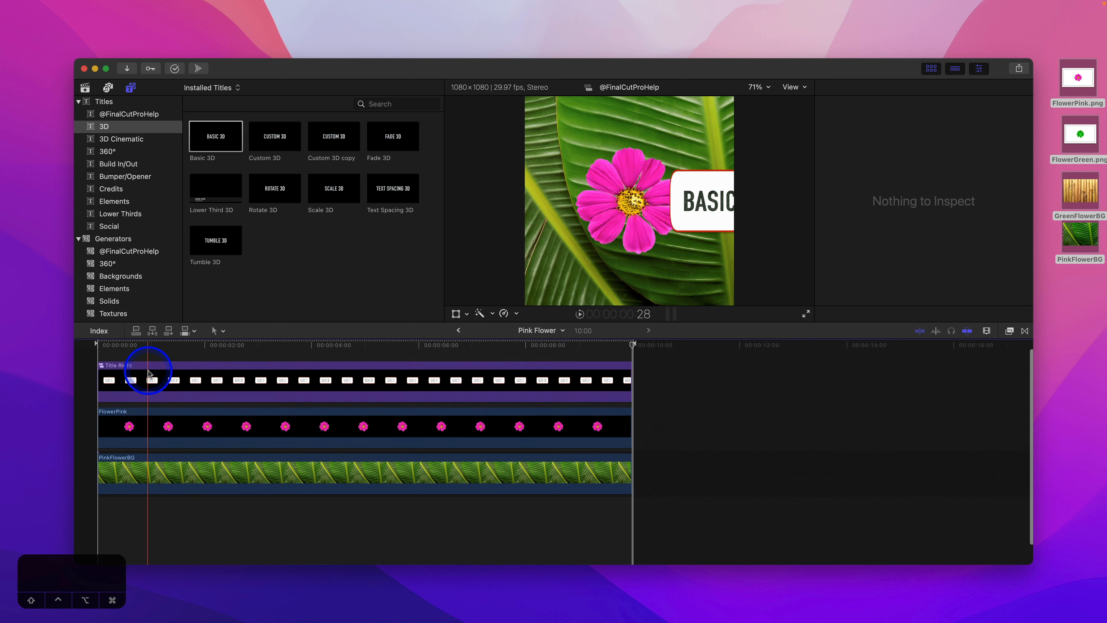
click(507, 433)
click(366, 447)
click(414, 471)
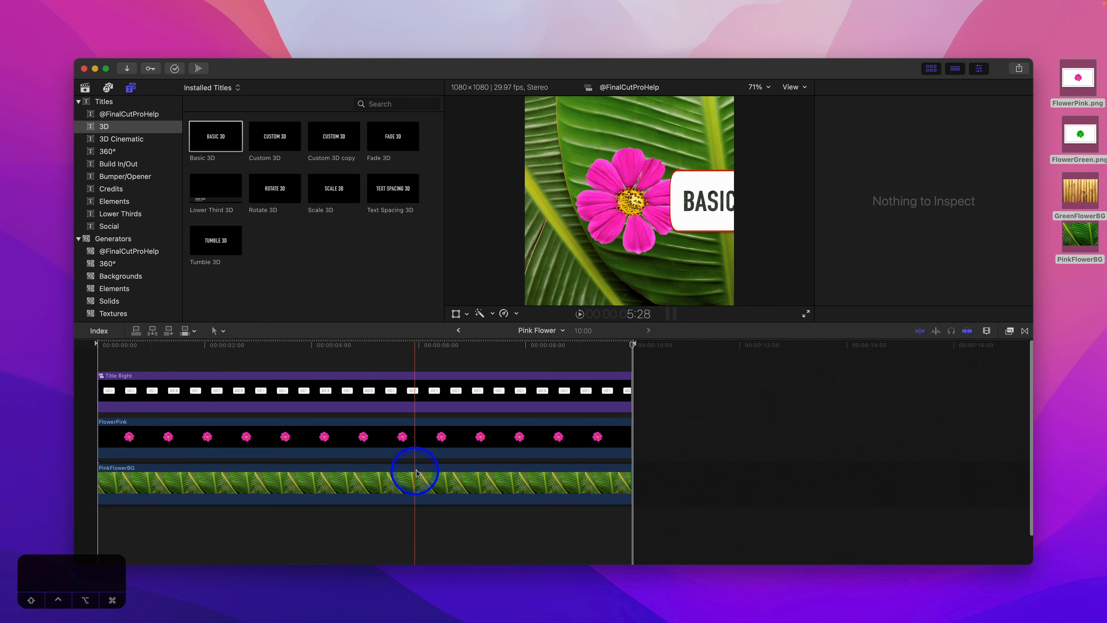
click(457, 332)
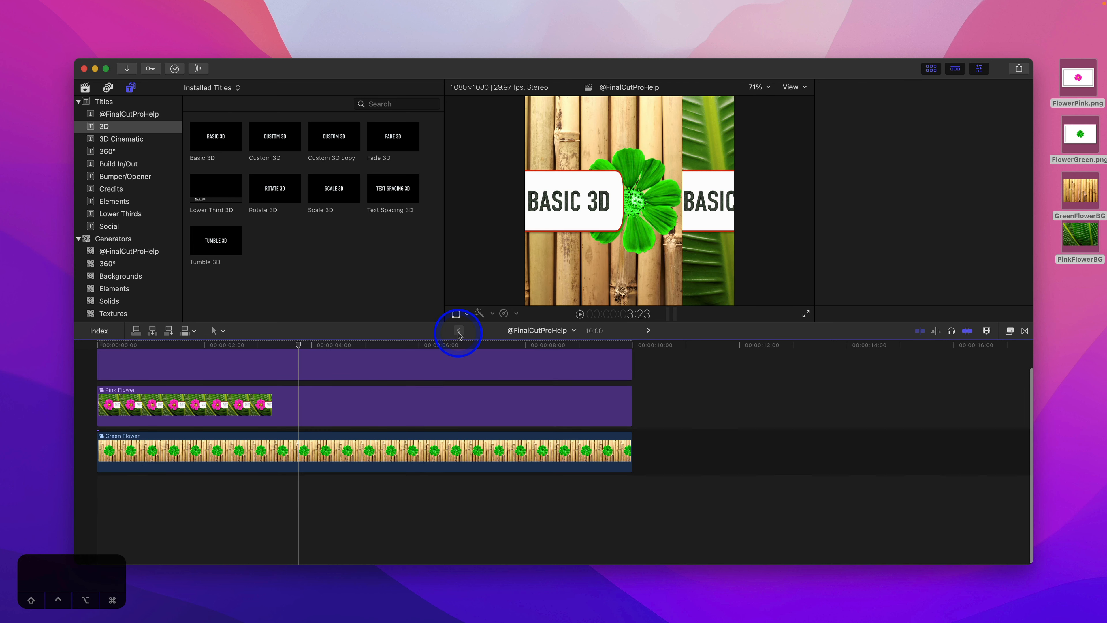
Cut Title Left from the project, paste it connected at the start of the Green Flower compound clip, and return to the project to preview the wipe
click(327, 399)
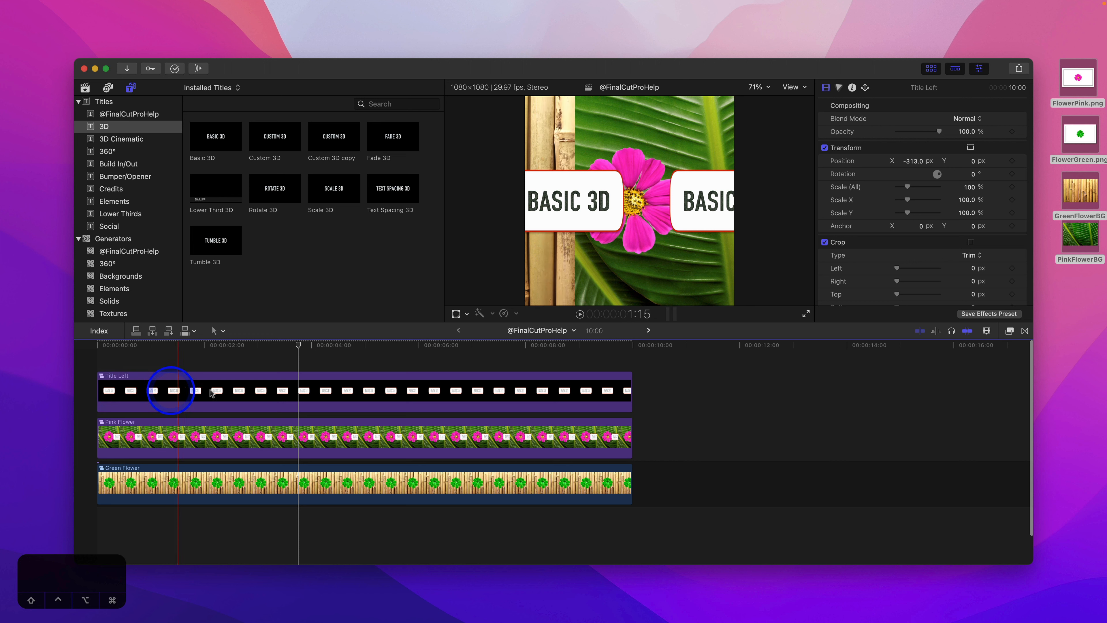
click(269, 396)
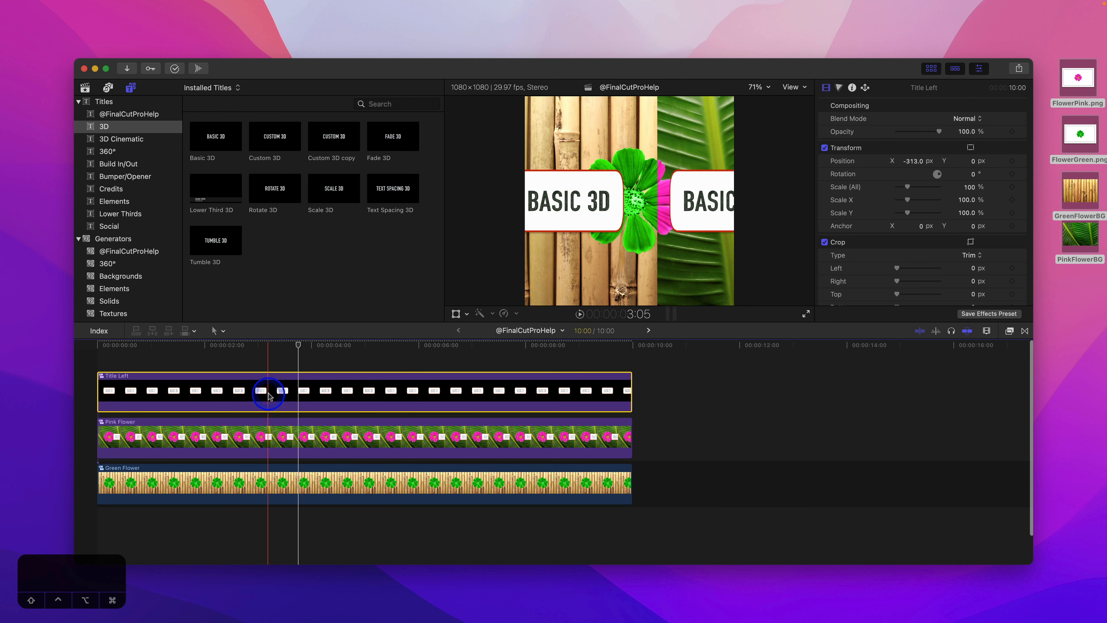
key(Delete)
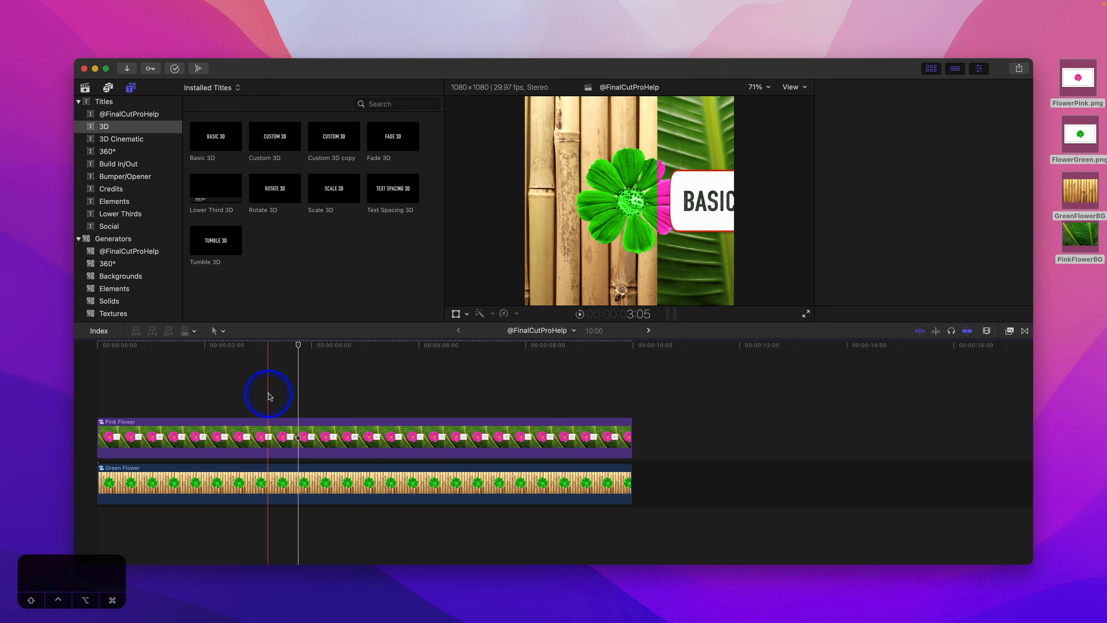
double_click(224, 482)
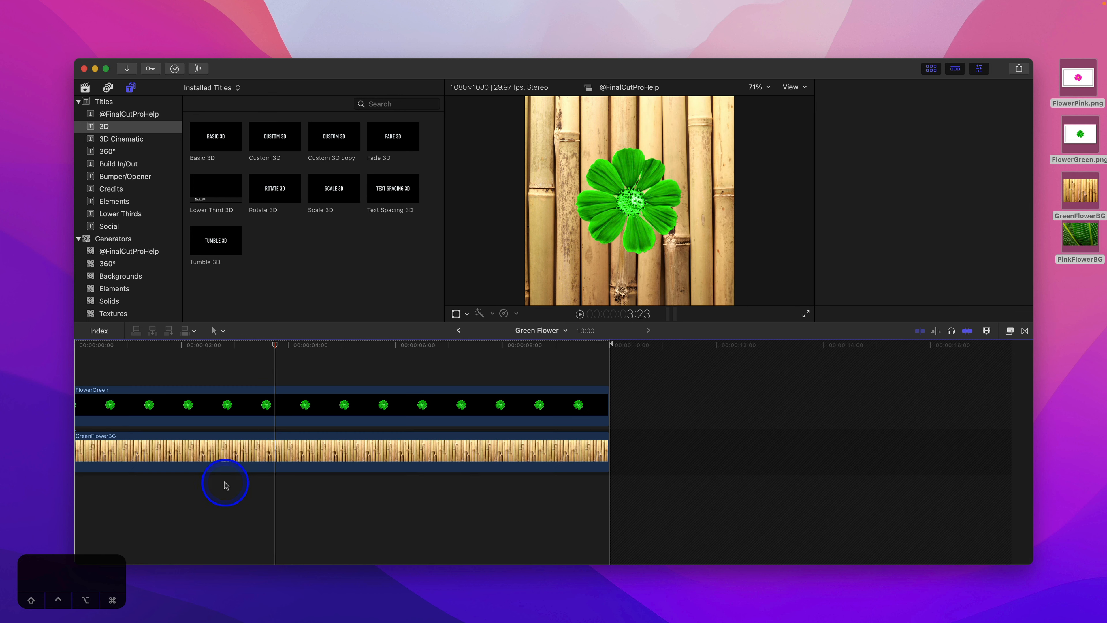
key(Home)
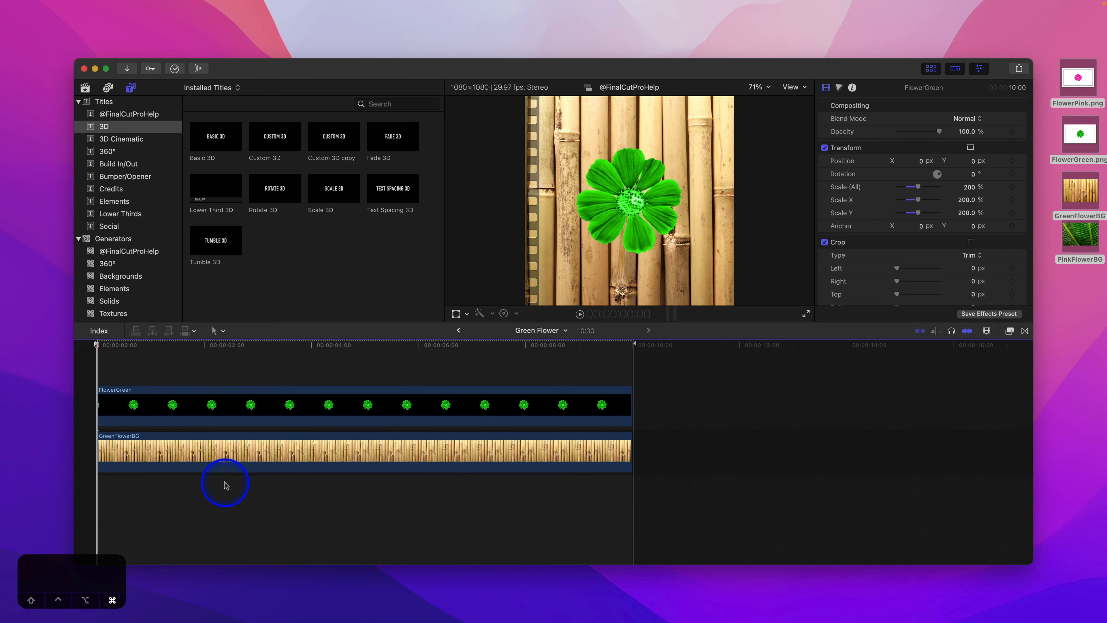
key(q)
scroll(224, 482, up, 2)
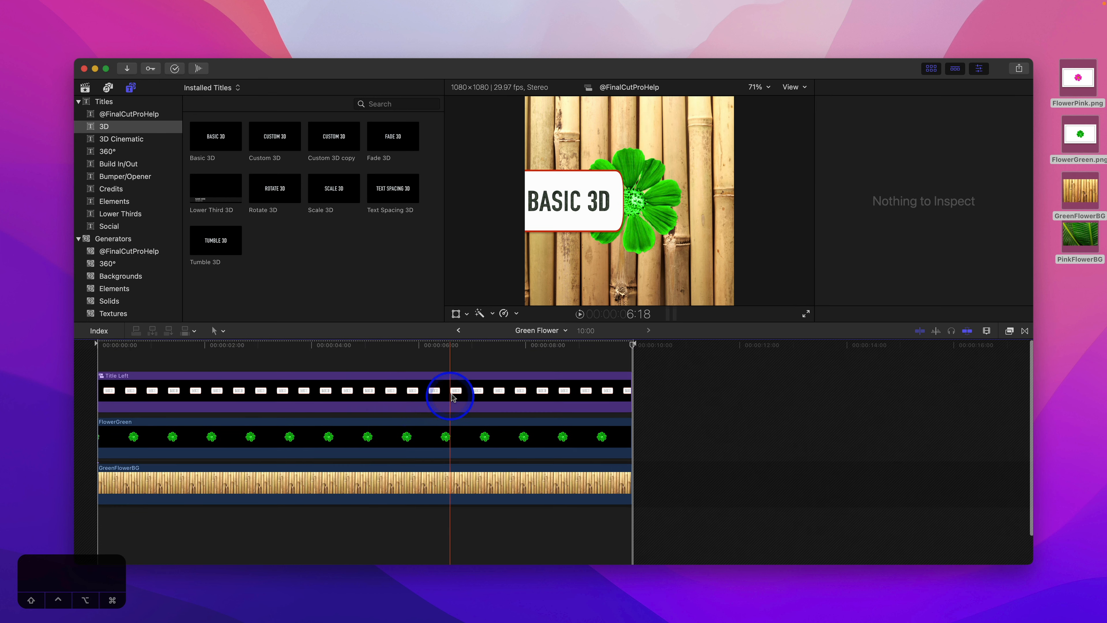
click(458, 330)
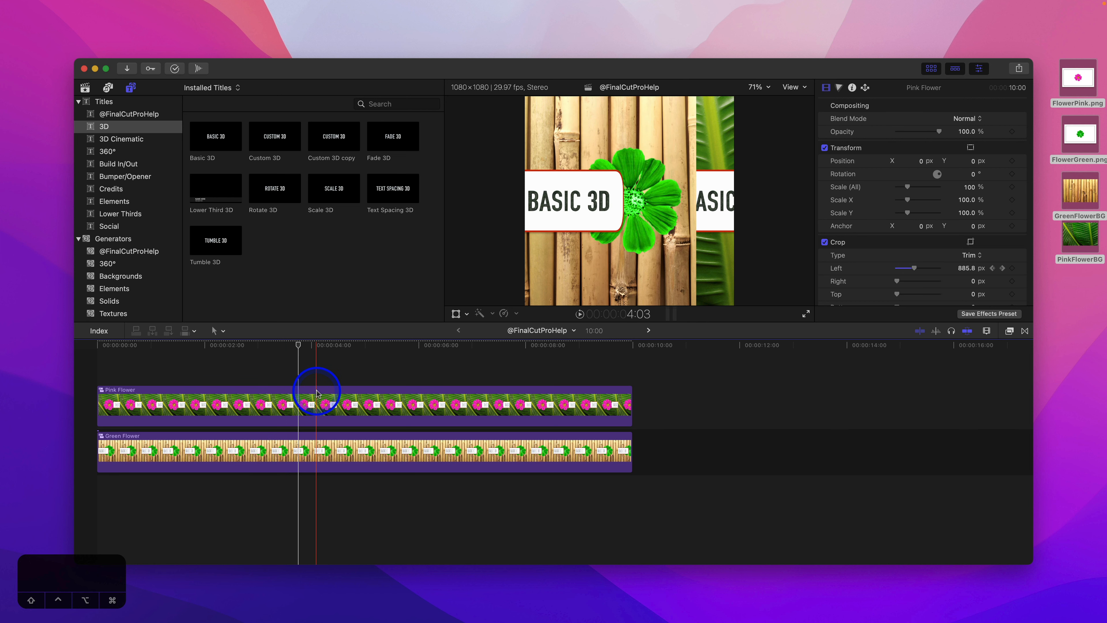
click(296, 345)
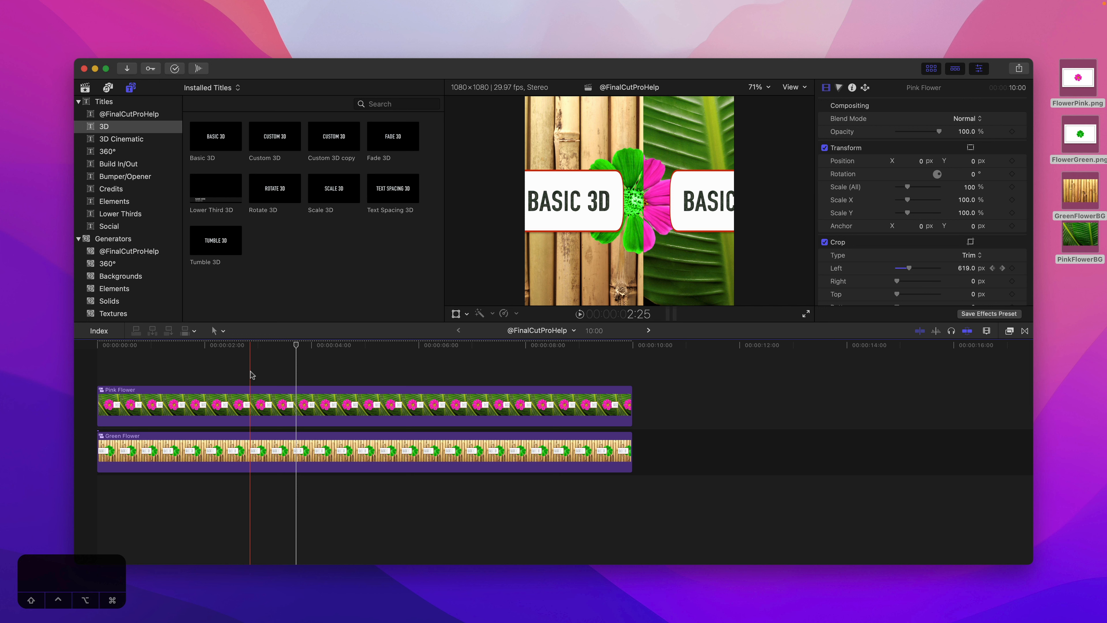
Open the Pink Flower compound clip, examine its title, flower and background layers over time, and return to the project
double_click(251, 412)
drag(263, 348, 212, 357)
scroll(305, 420, up, 2)
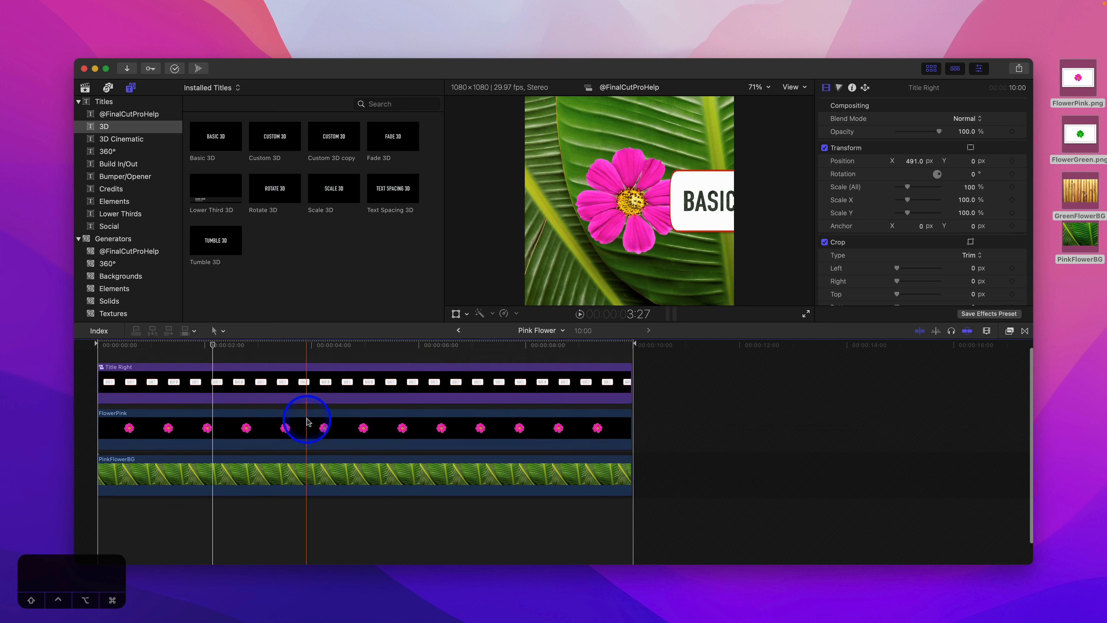
click(313, 346)
drag(314, 347, 312, 347)
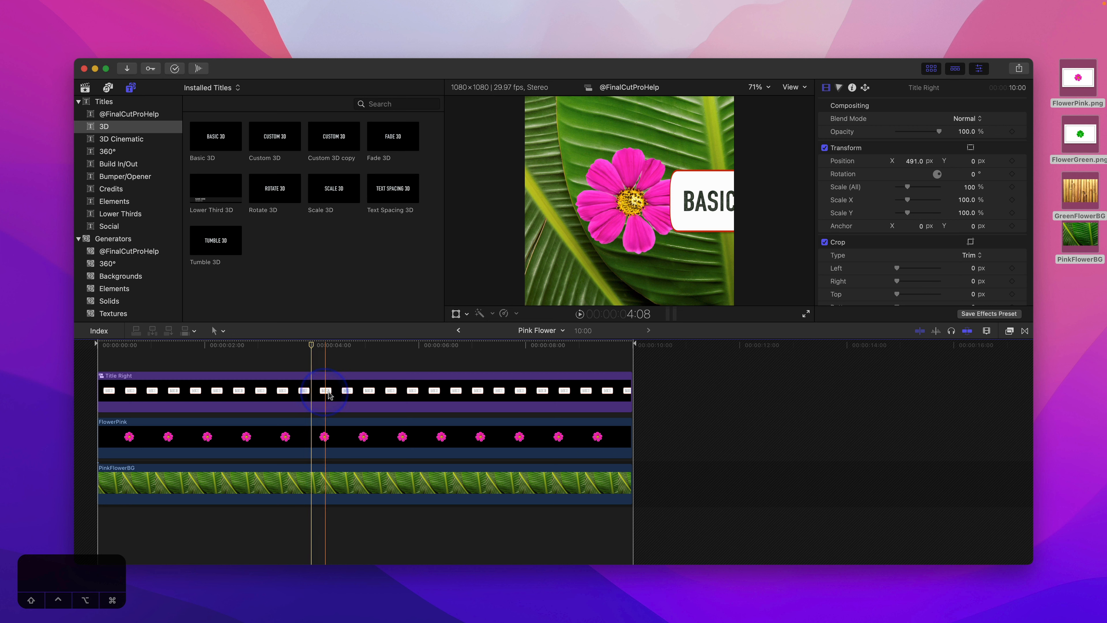
click(310, 394)
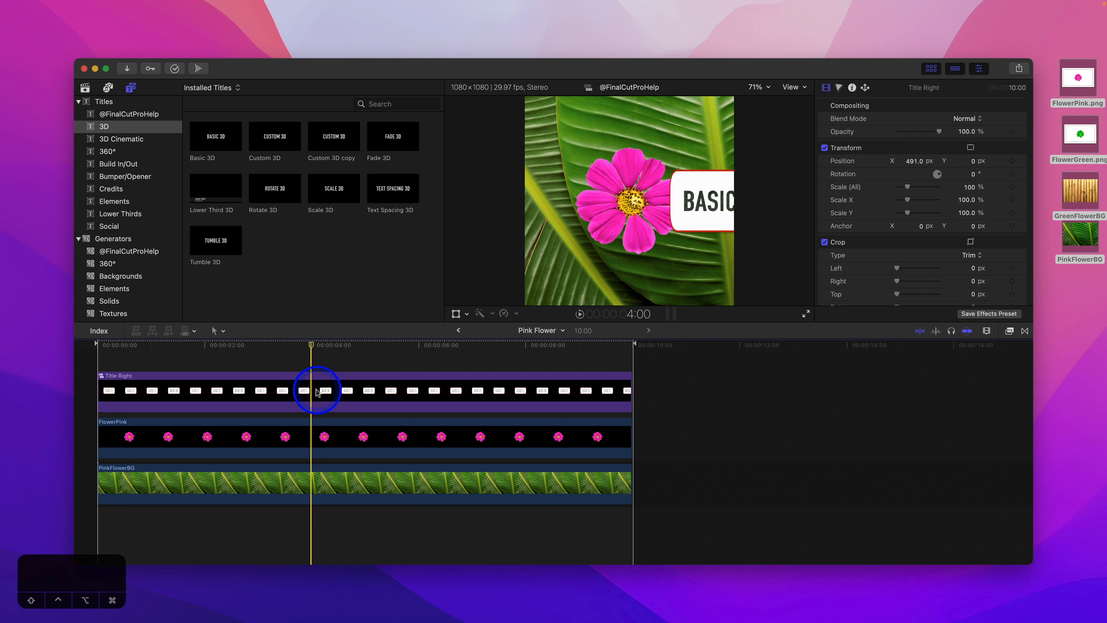
click(315, 392)
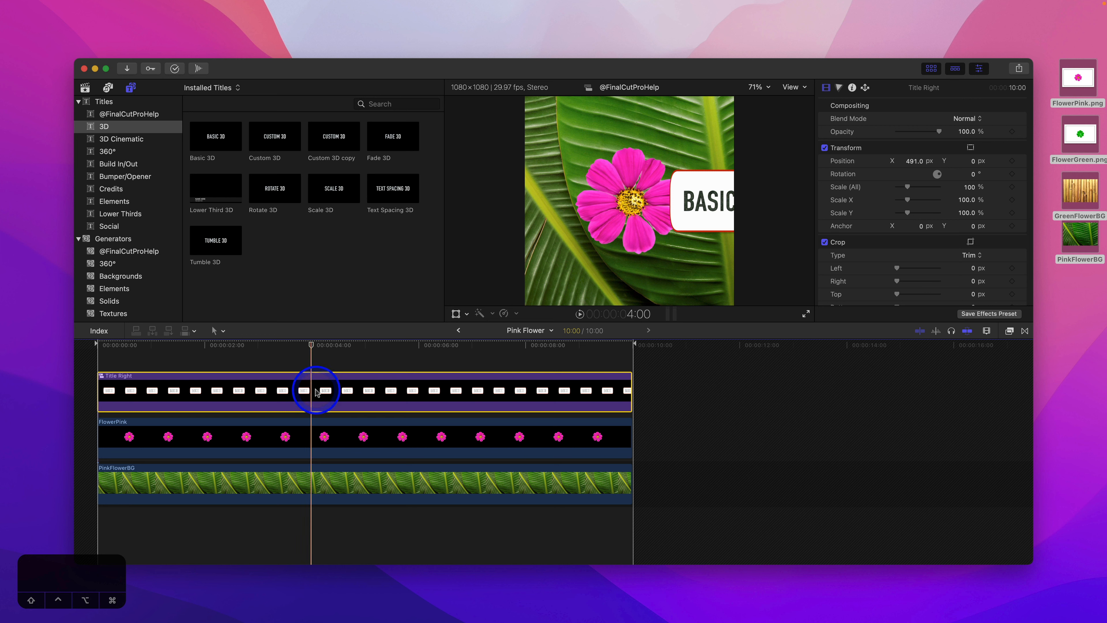
key(Home)
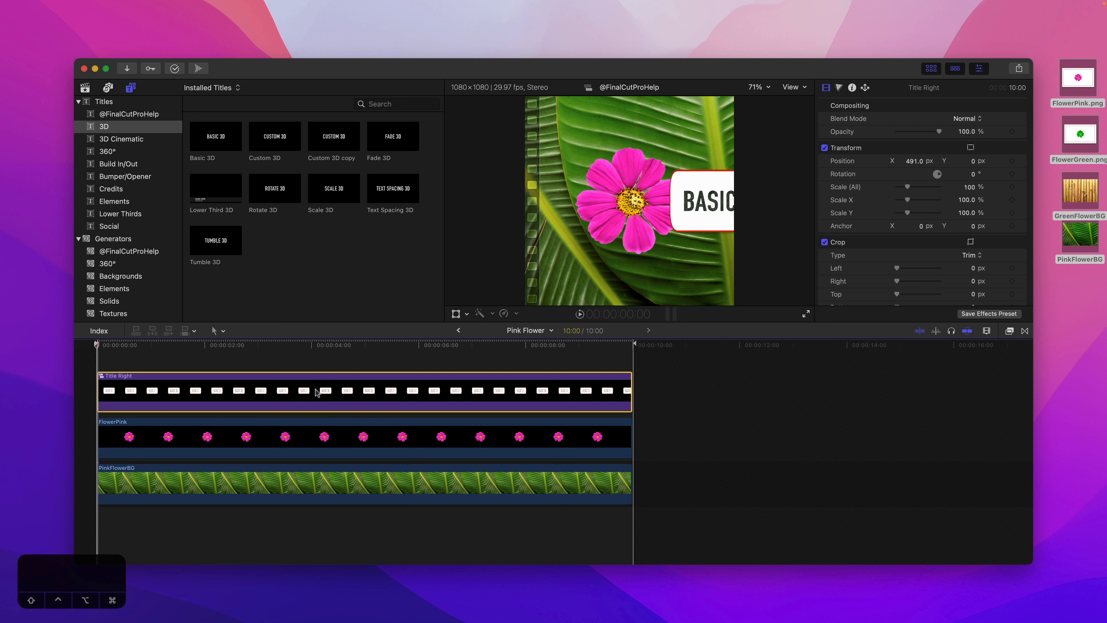
click(314, 408)
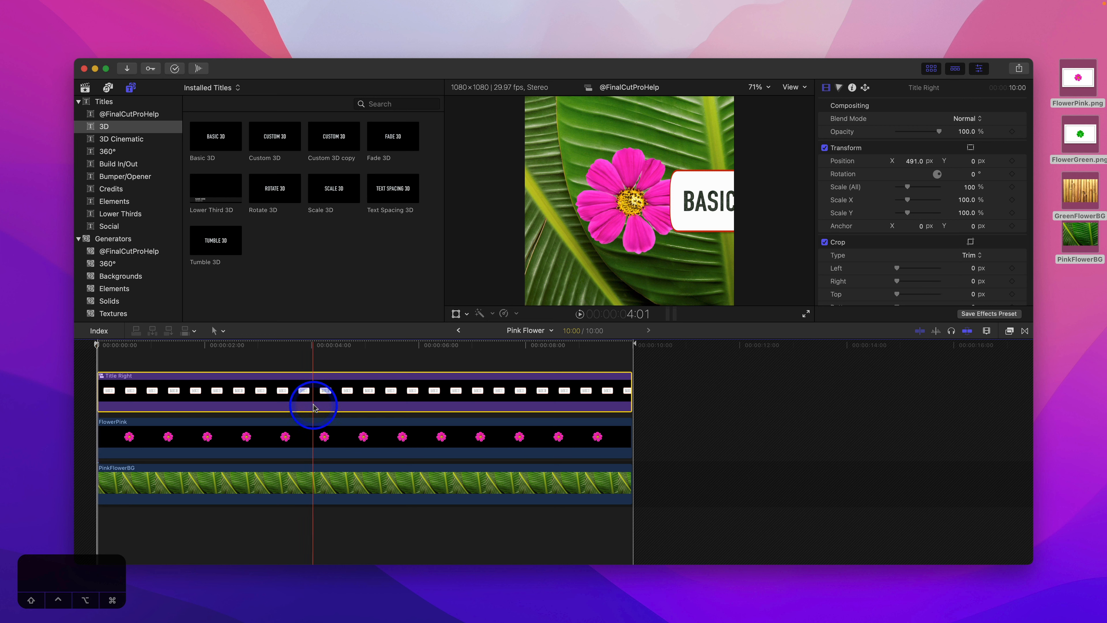
click(458, 330)
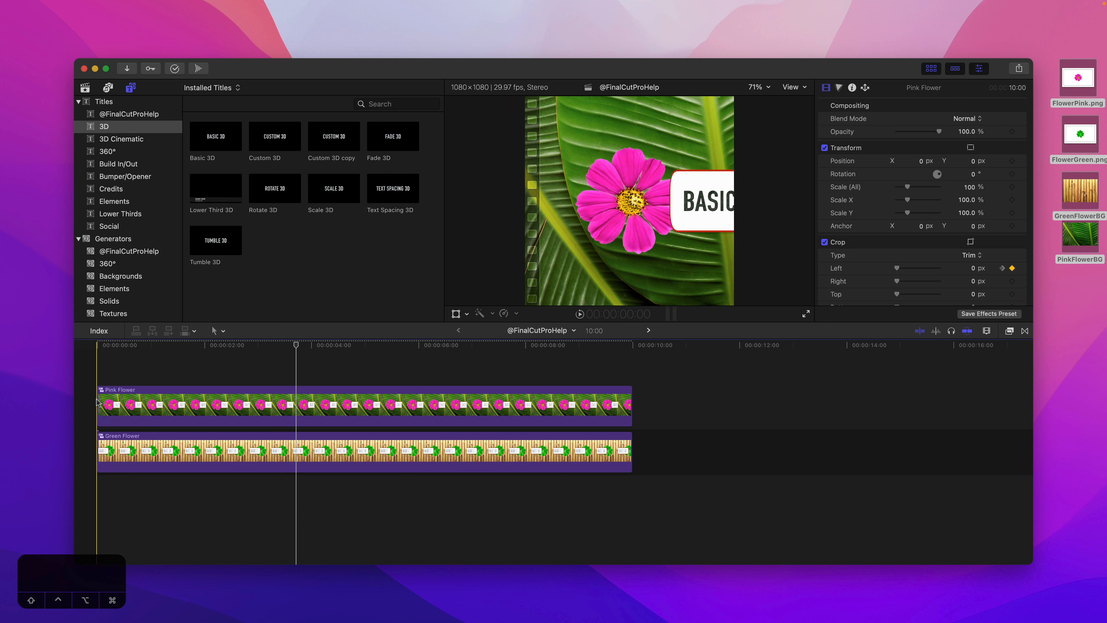
Inside the Pink Flower compound clip, shift the FlowerPink clip to Position X about -264.6 px
double_click(136, 403)
click(163, 390)
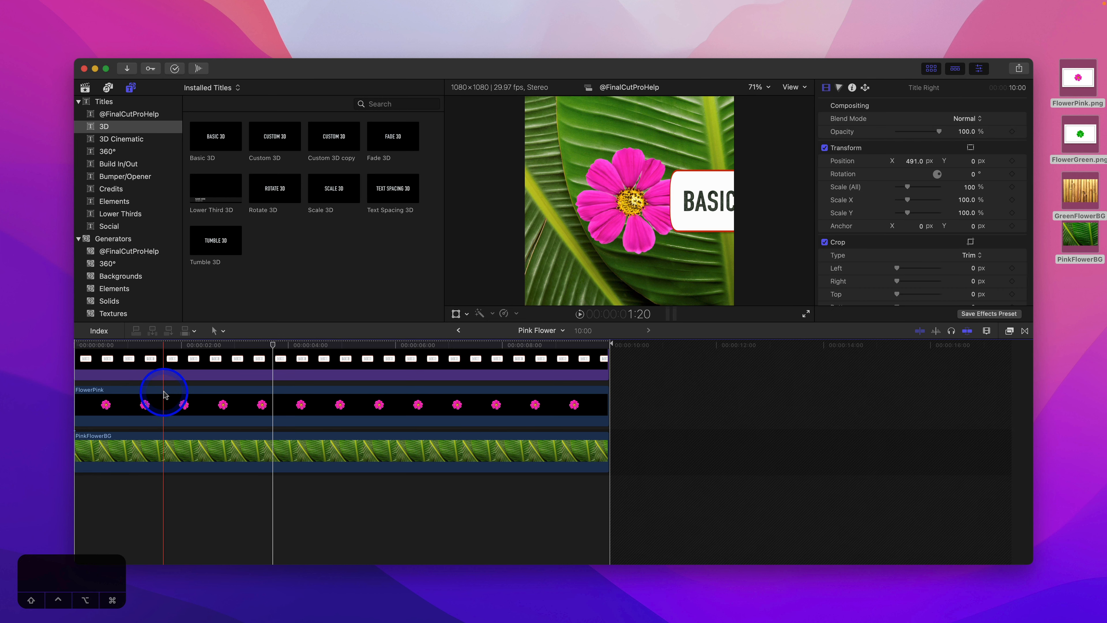
click(164, 426)
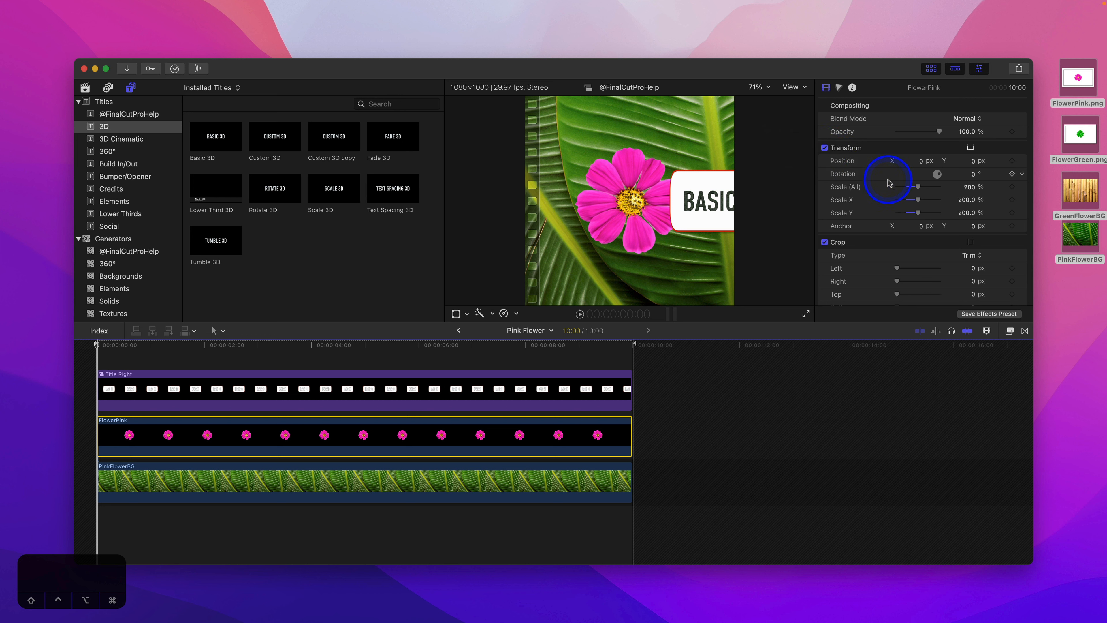
drag(922, 160, 916, 161)
Move Title Right to about X 228.6 px, Y 146 px, rotate it about -16.4°, and keyframe its 100% scale at the start
click(358, 392)
mouse_move(913, 159)
mouse_down()
mouse_move(974, 175)
mouse_move(917, 163)
mouse_up()
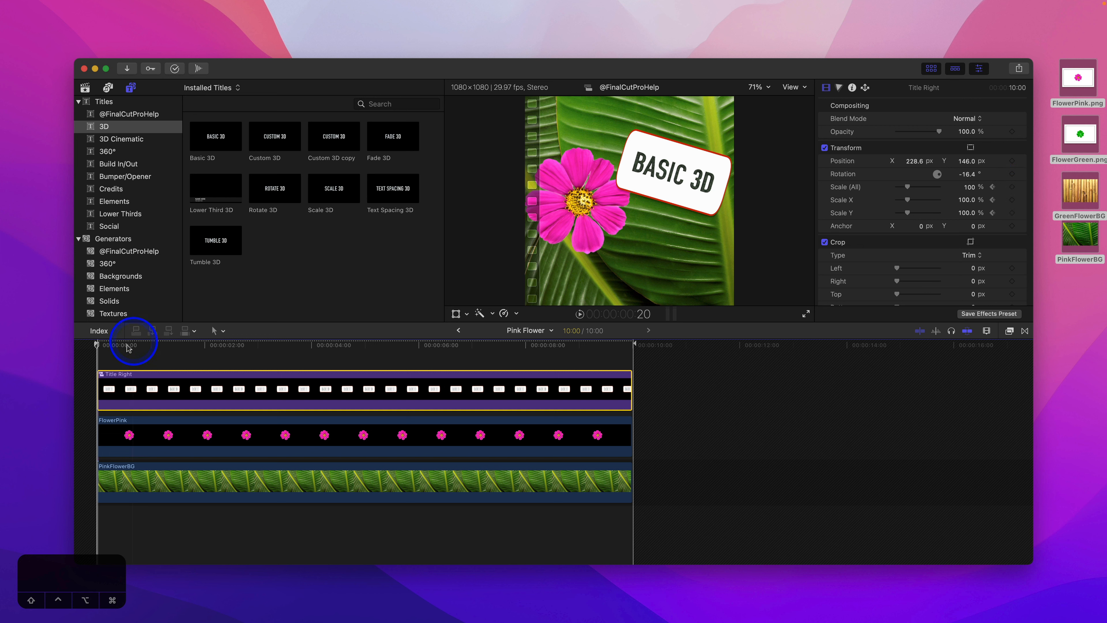
drag(98, 344, 365, 377)
Return to the project and preview the wipe with the repositioned pink flower and tilted title
click(458, 330)
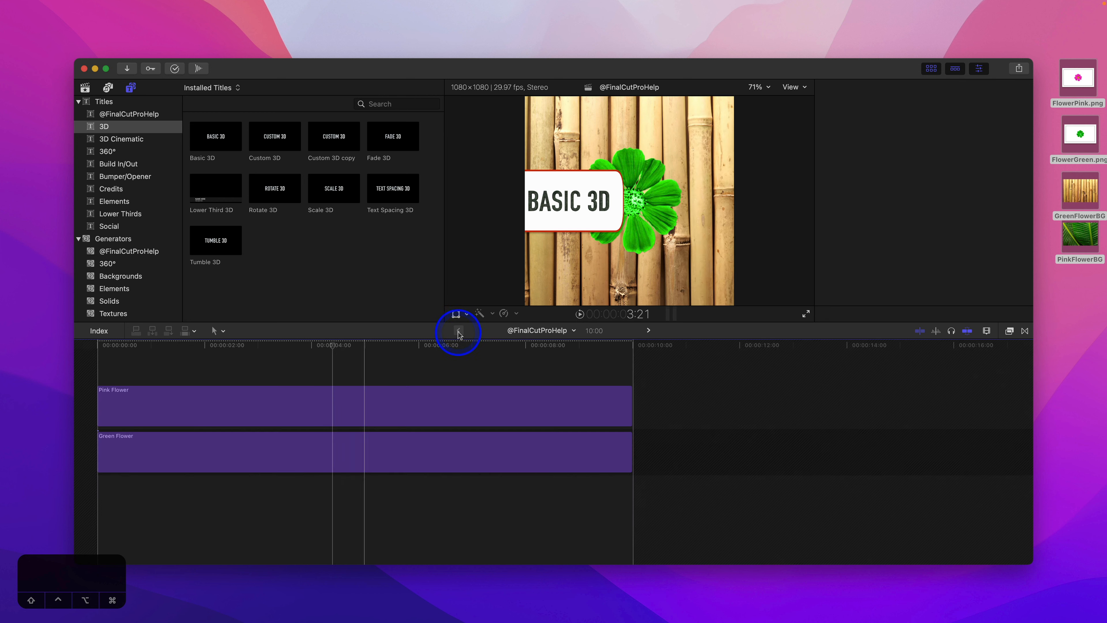
click(171, 344)
click(87, 344)
click(309, 376)
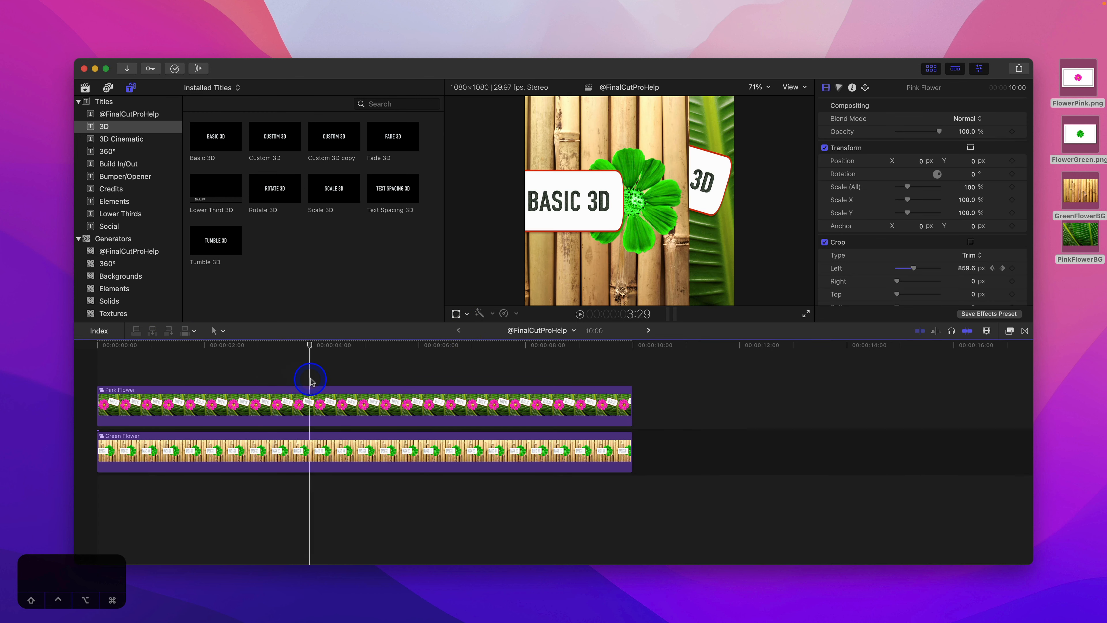
click(325, 382)
drag(324, 382, 366, 388)
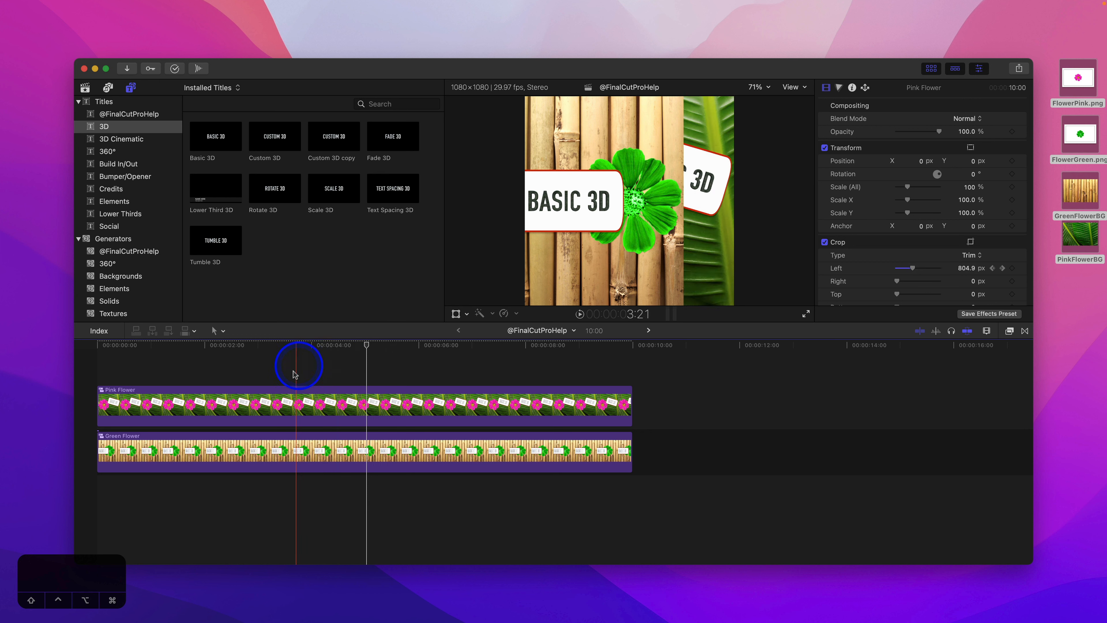
click(588, 370)
key(space)
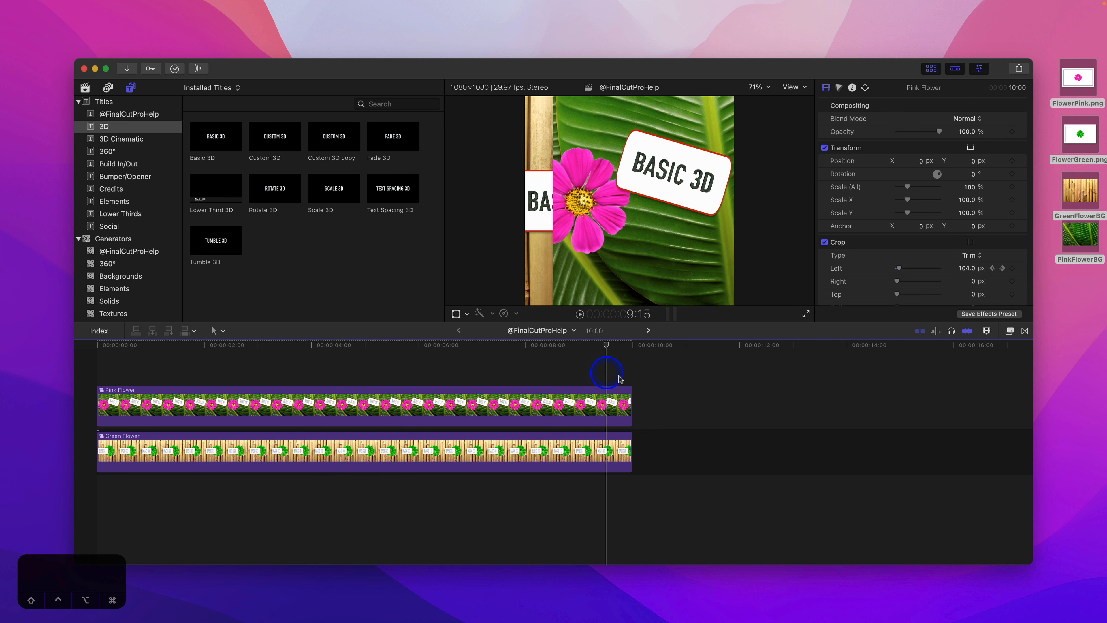
Reopen the Pink Flower compound clip and scale Title Right down to 51% at 5:00
click(457, 332)
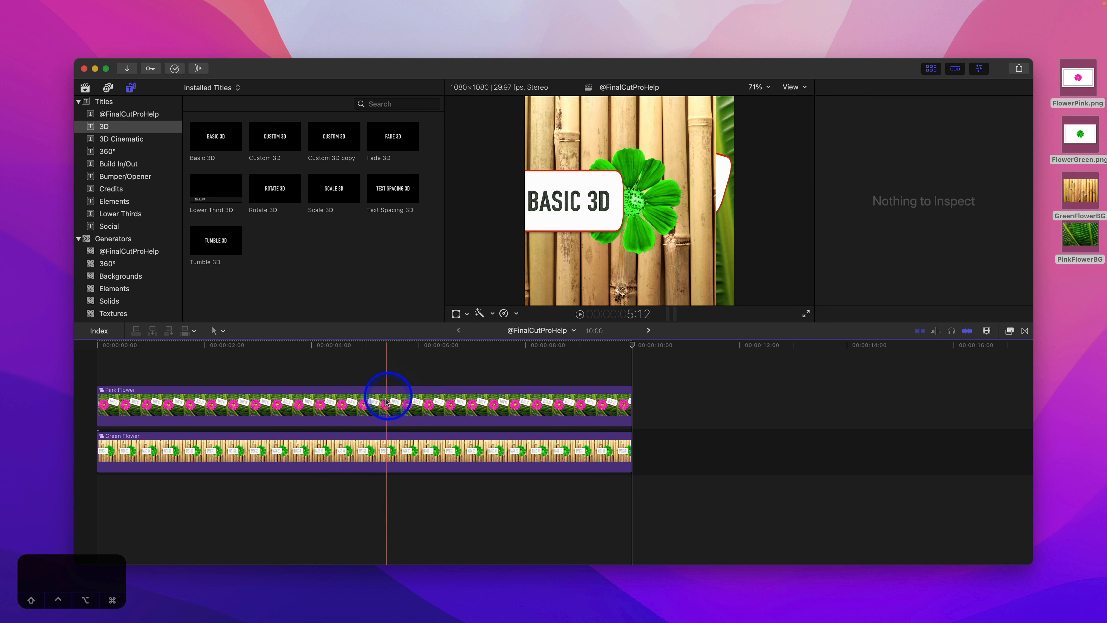
click(344, 361)
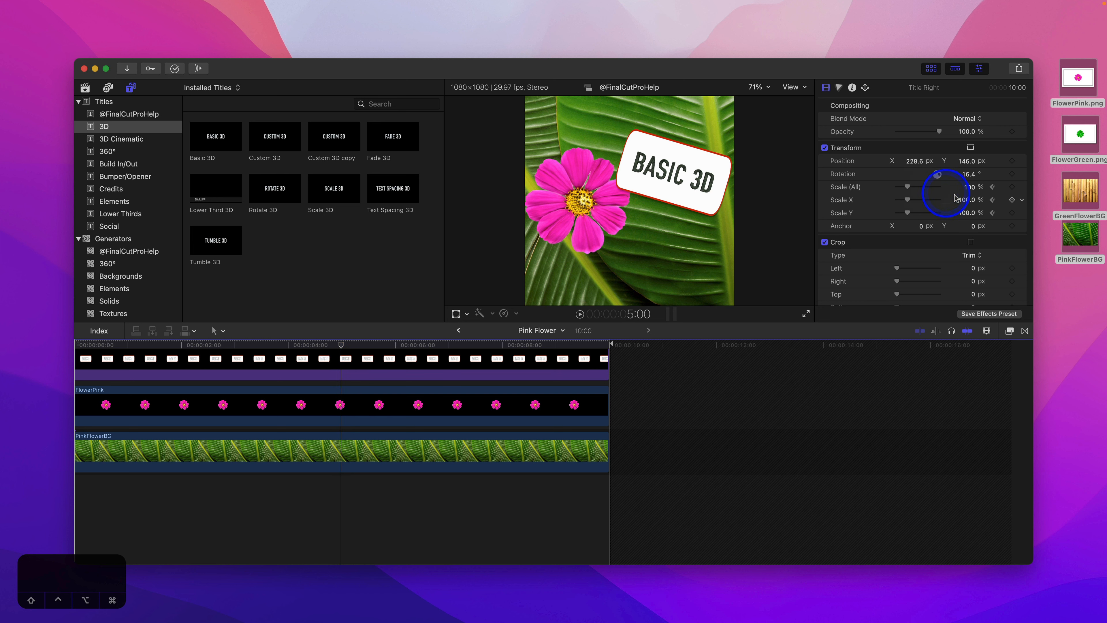
drag(971, 188, 971, 187)
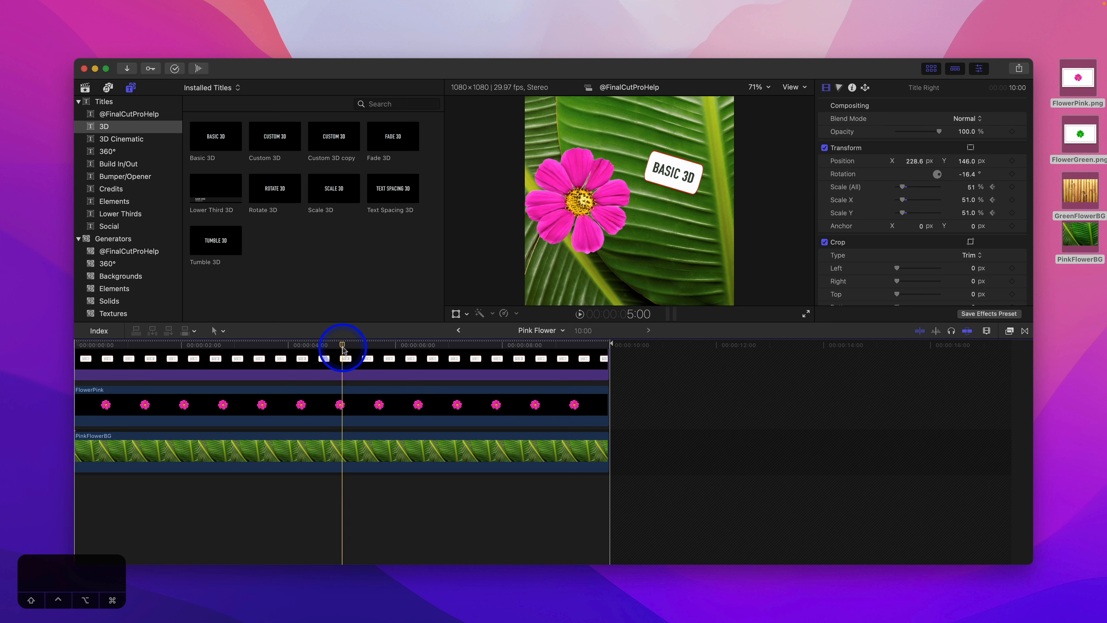
Set Title Right's Scale (All) to 100% at 10:00 and step through its scale keyframes to check them
drag(340, 346, 635, 363)
click(619, 360)
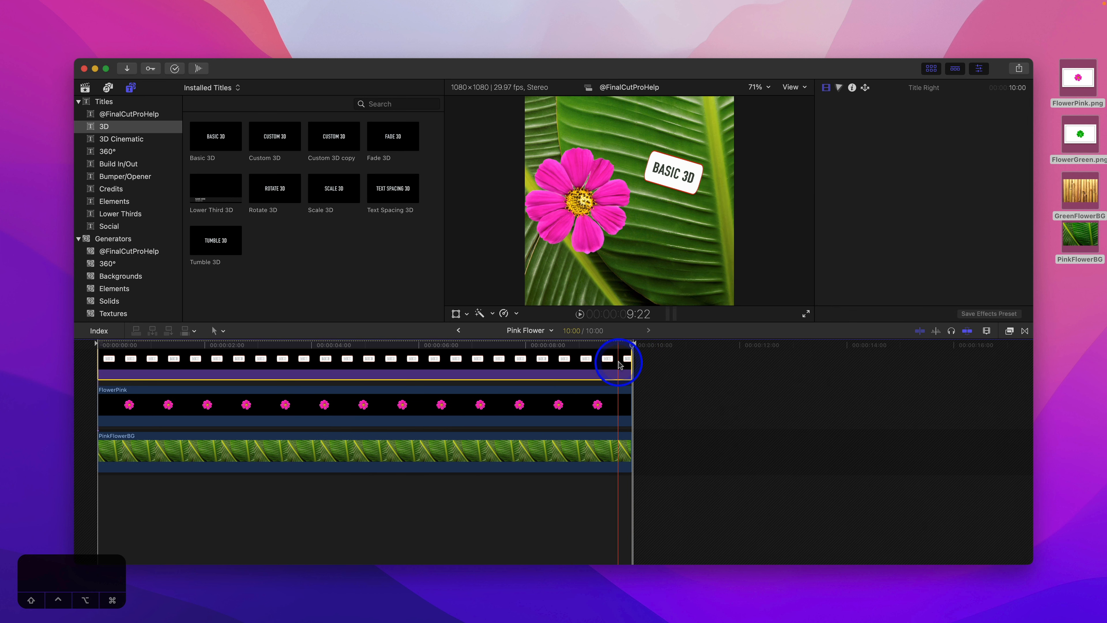
click(971, 188)
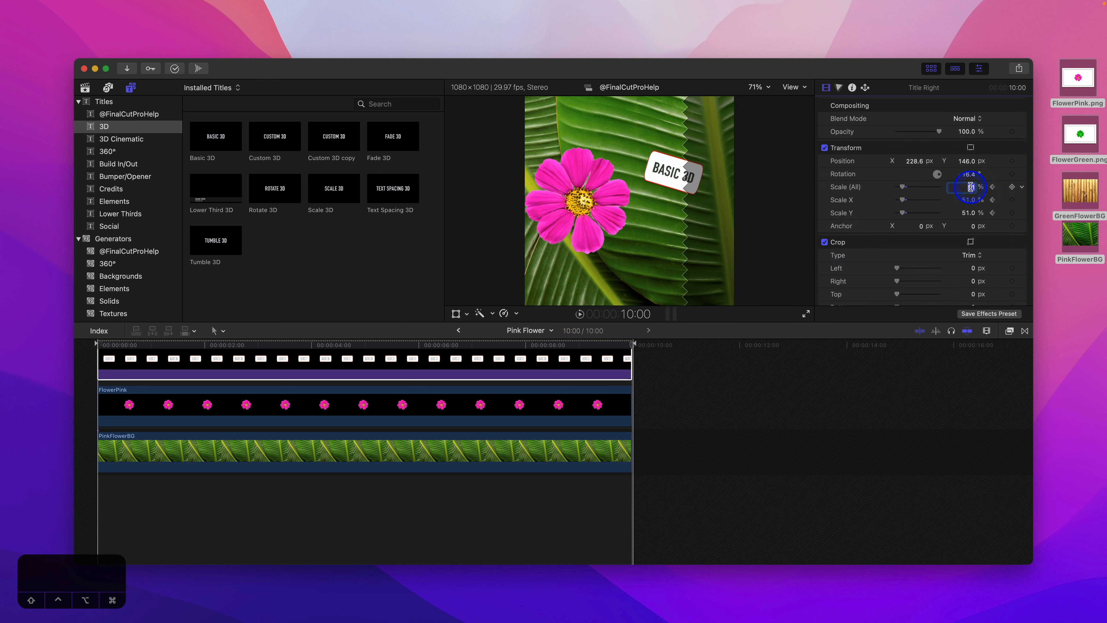
key(Return)
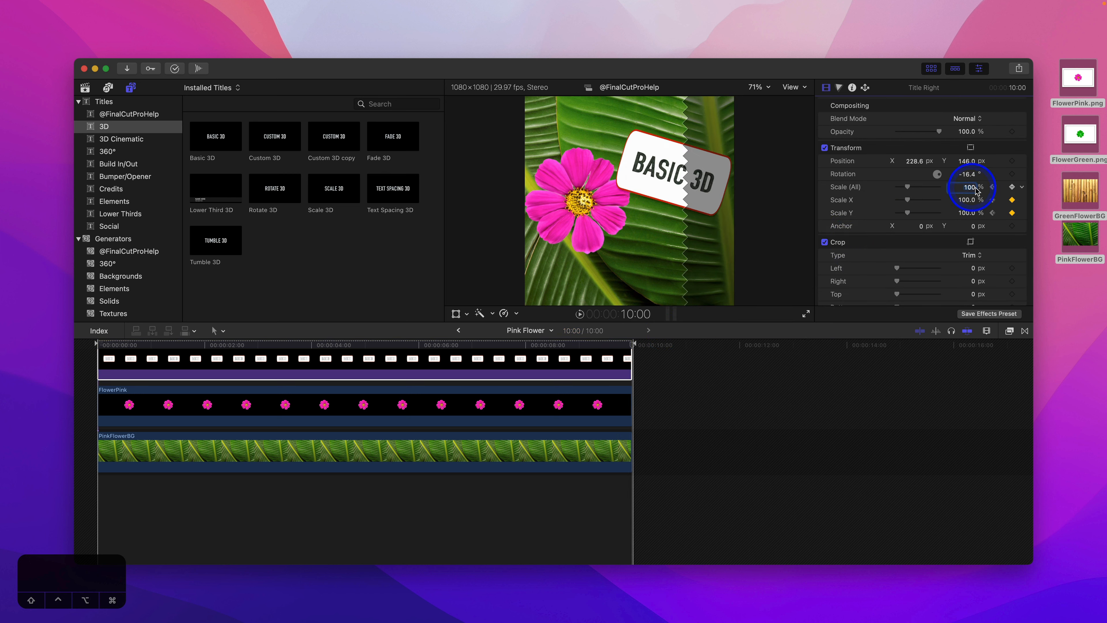
click(992, 188)
click(993, 186)
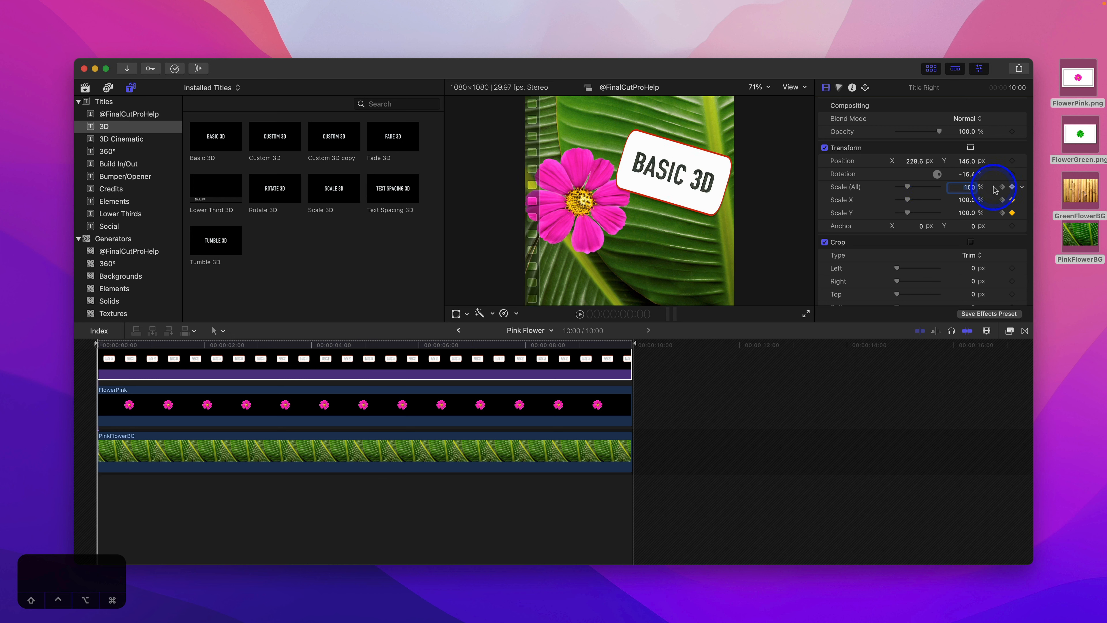
click(1002, 188)
click(1002, 188)
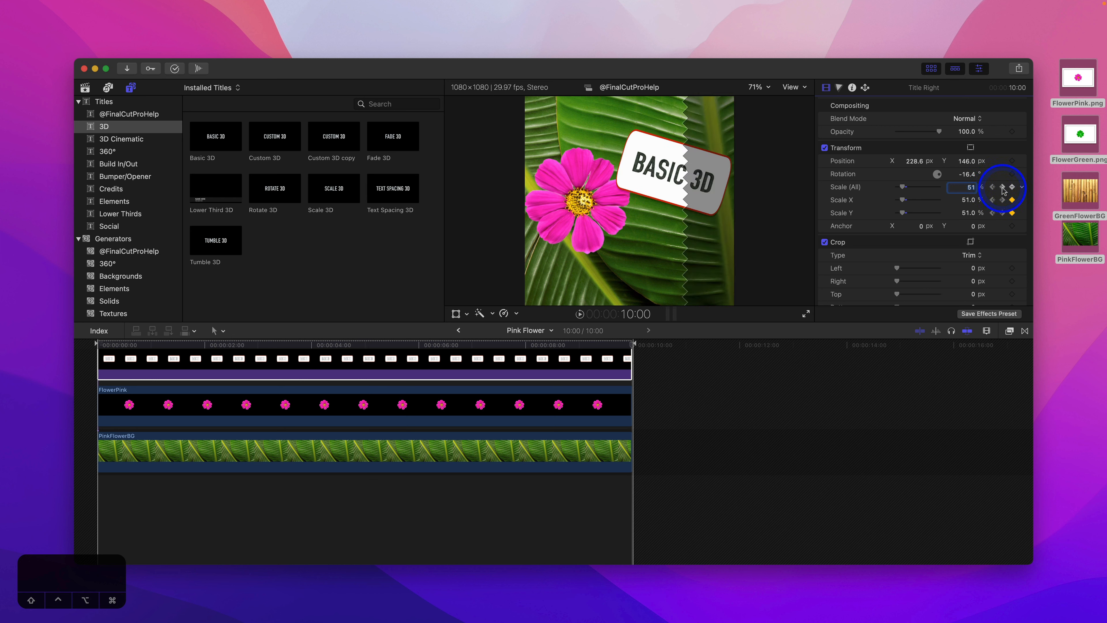
Return to the project and play it from the start to review the title's scale animation within the wipe
click(458, 331)
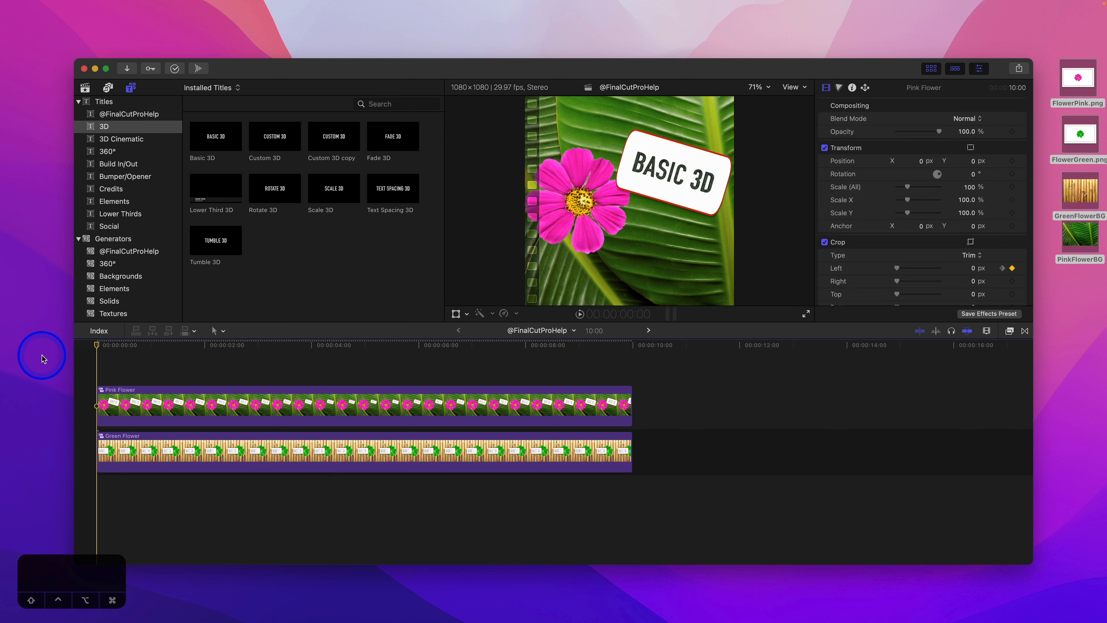
key(space)
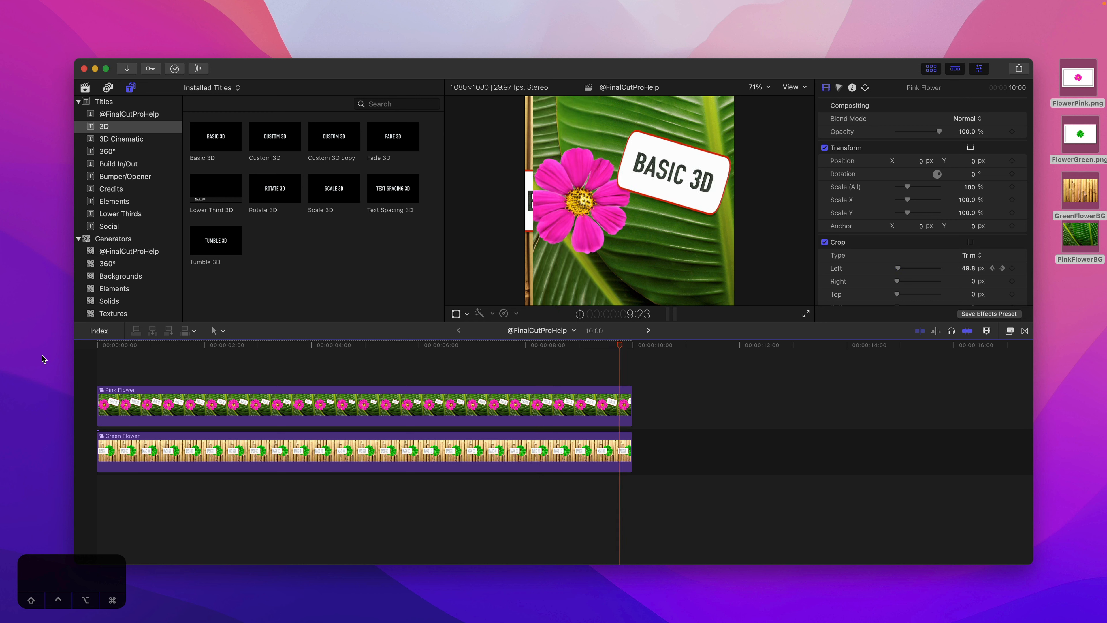
click(65, 343)
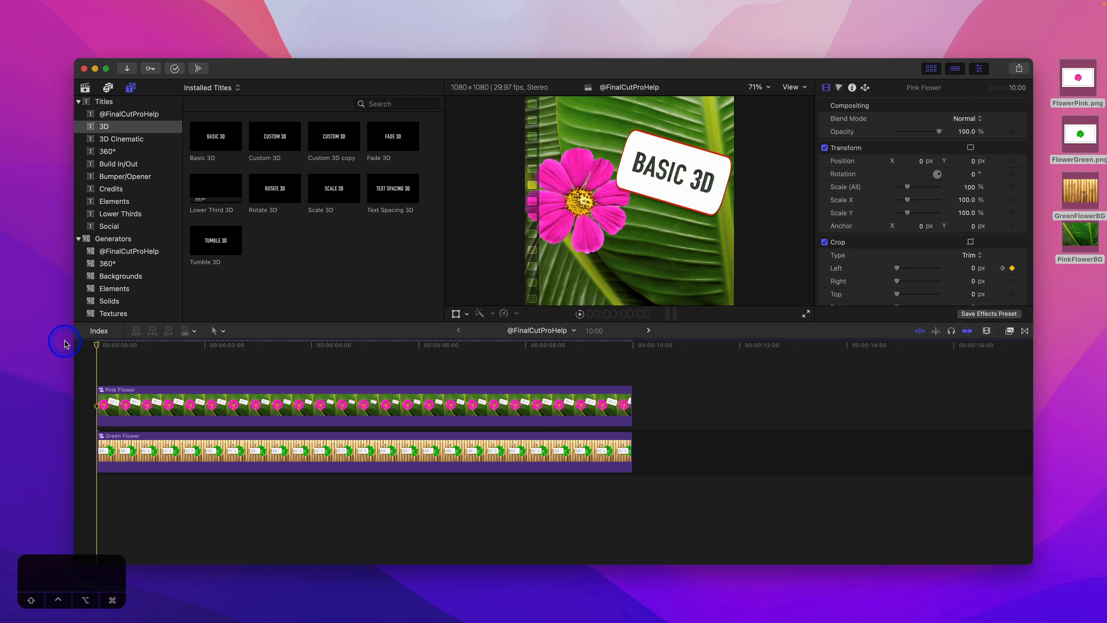
In Pink Flower, keyframe the FlowerPink clip's Position at the start, and set its Position X to 264.5913 px at 5:00
click(649, 330)
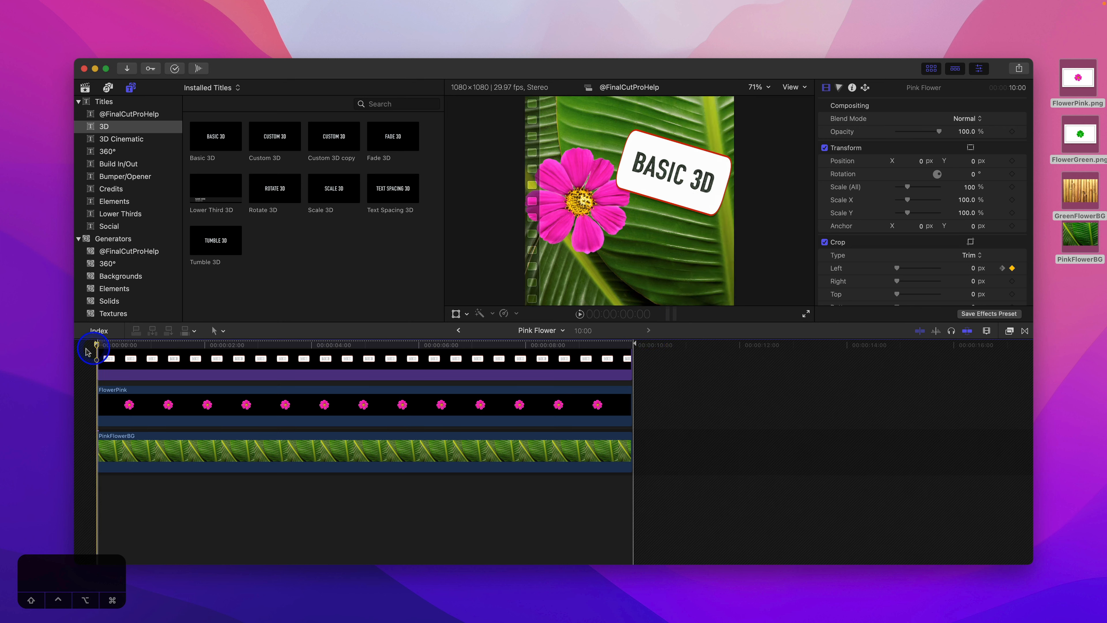
click(154, 410)
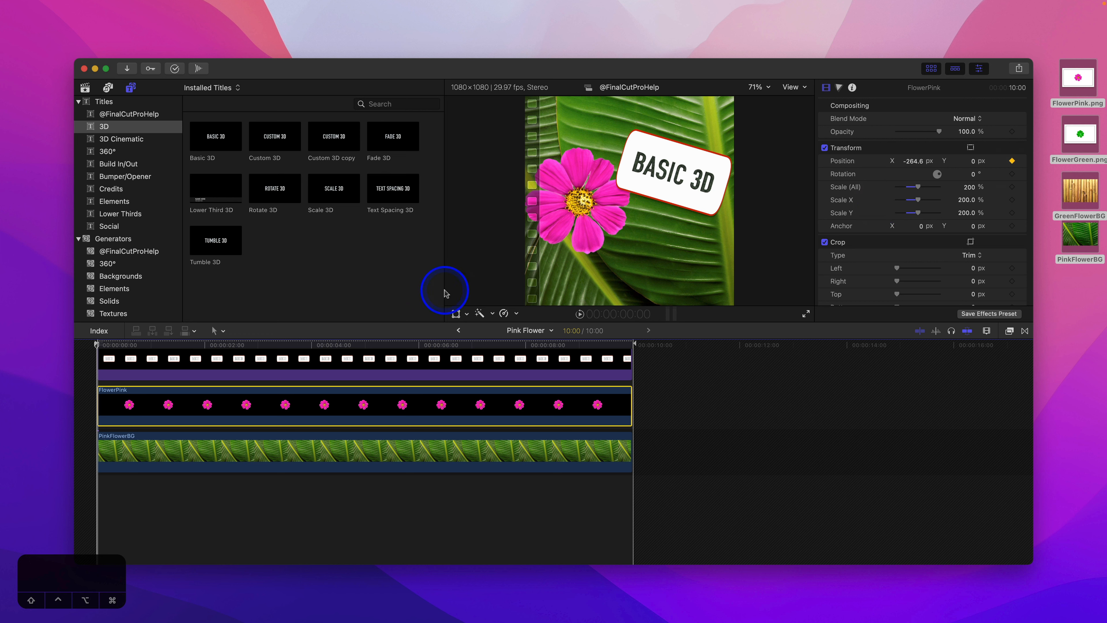
mouse_move(280, 344)
mouse_down()
mouse_move(375, 353)
mouse_move(364, 352)
mouse_up()
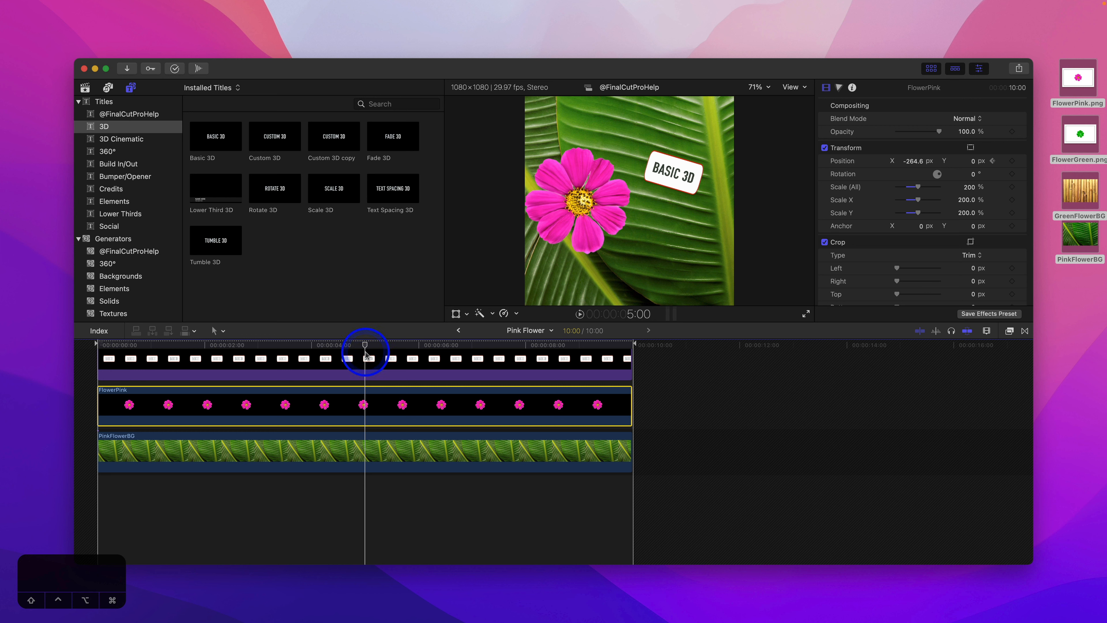
drag(916, 161, 918, 163)
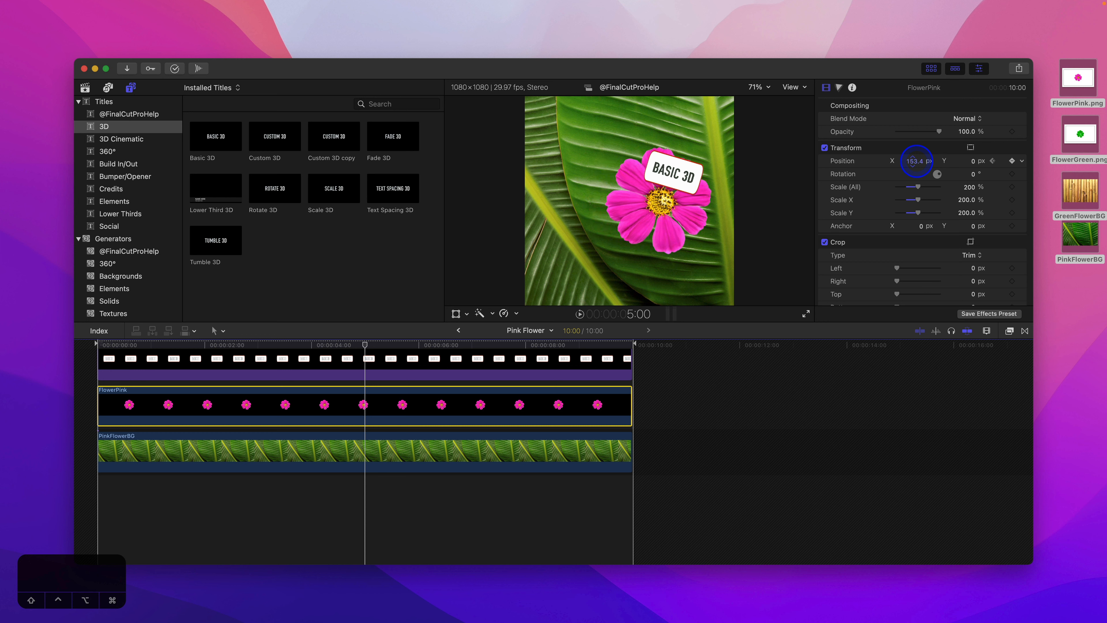
key(super+z)
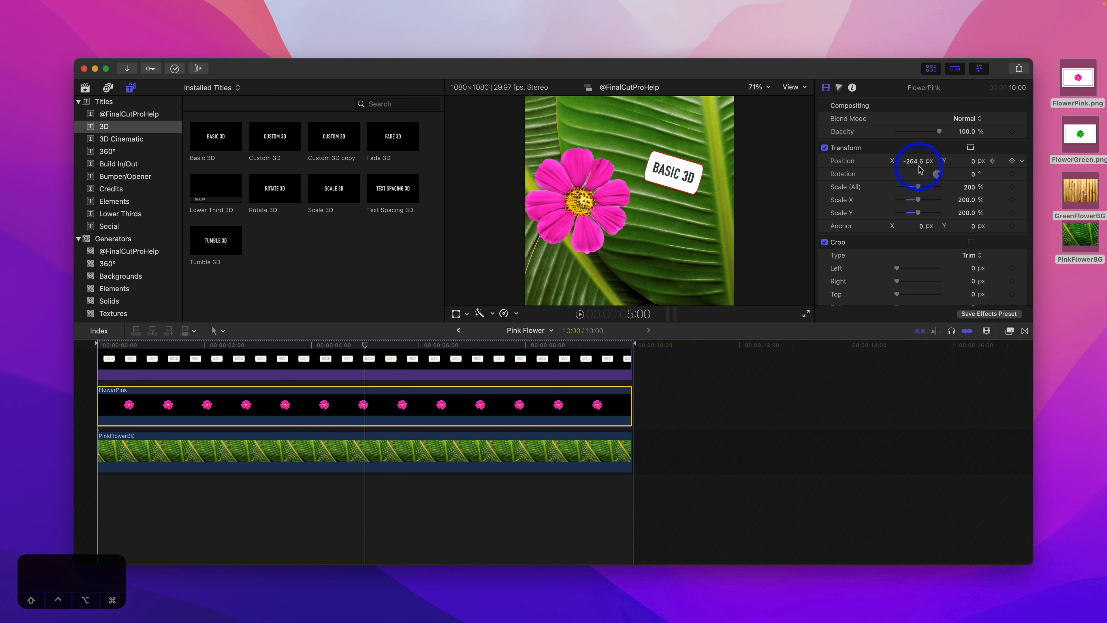
click(914, 161)
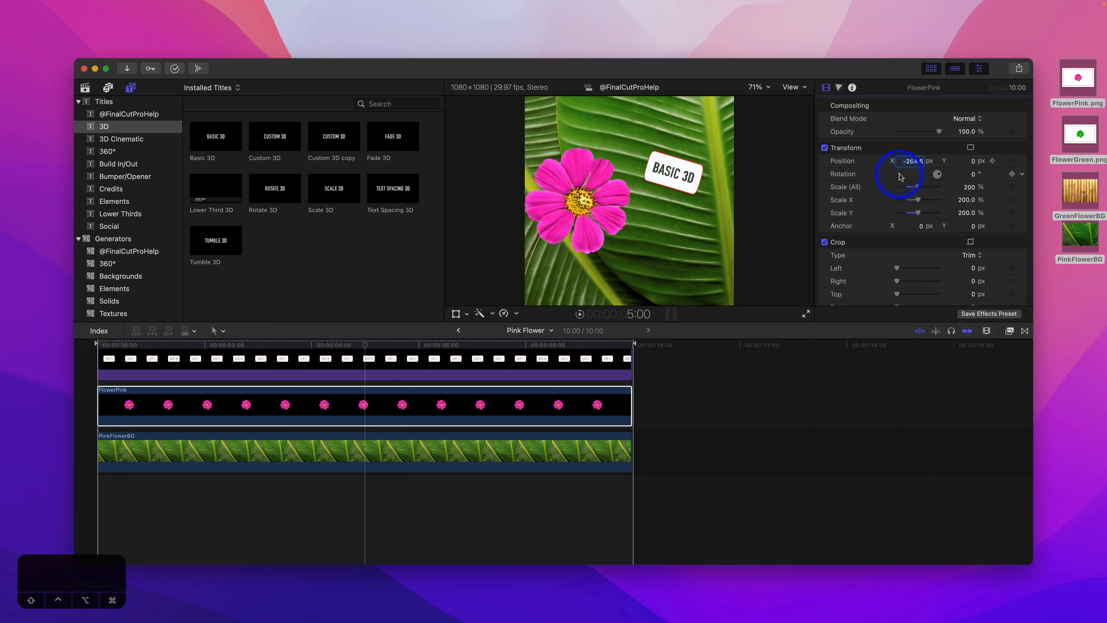
drag(318, 346, 366, 344)
click(916, 162)
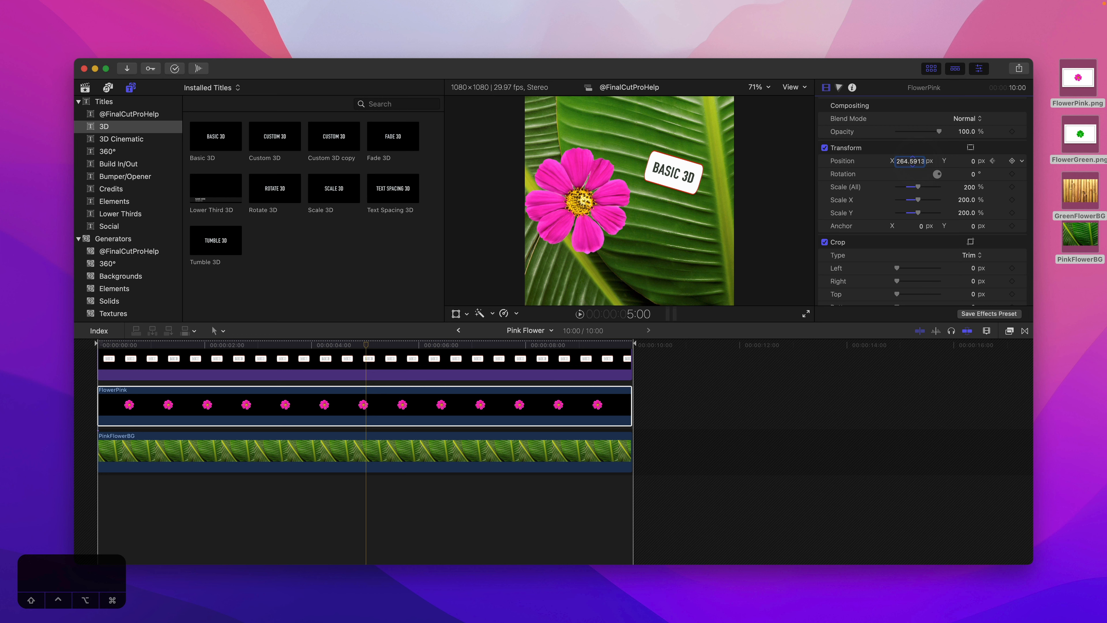
key(Return)
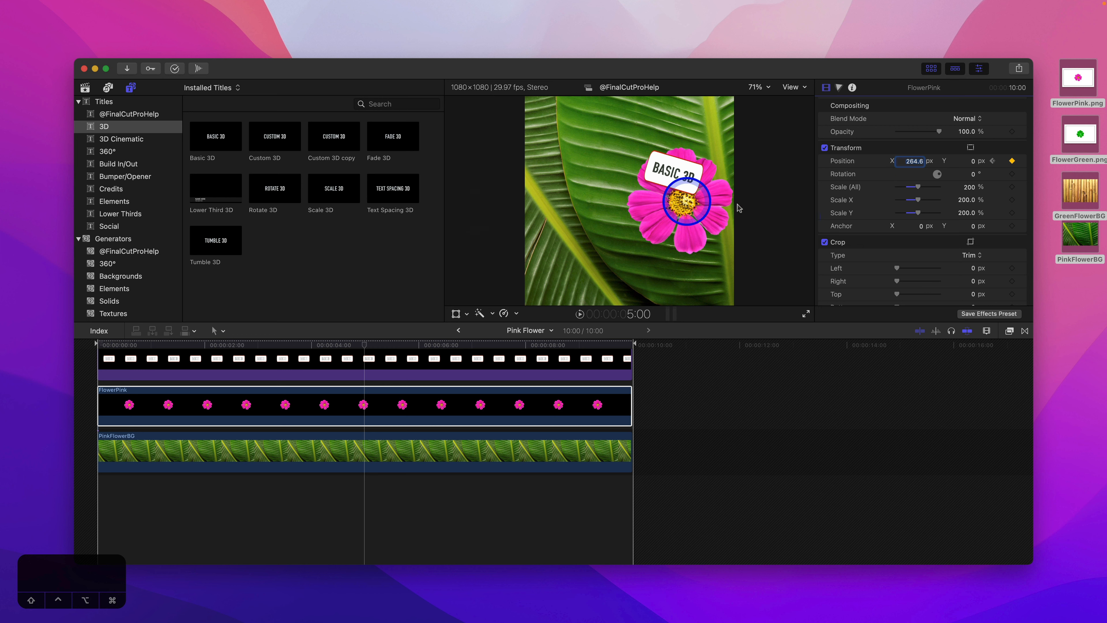
Set the FlowerPink clip's Position X to -264.591 px at 10:00 in Pink Flower
drag(366, 343, 637, 376)
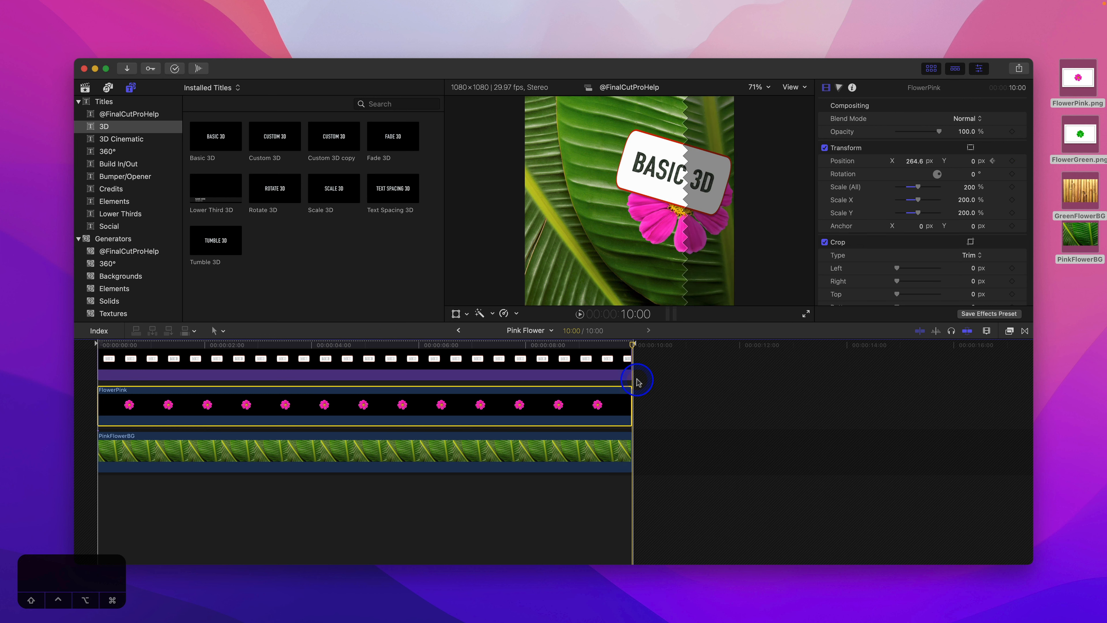
click(915, 162)
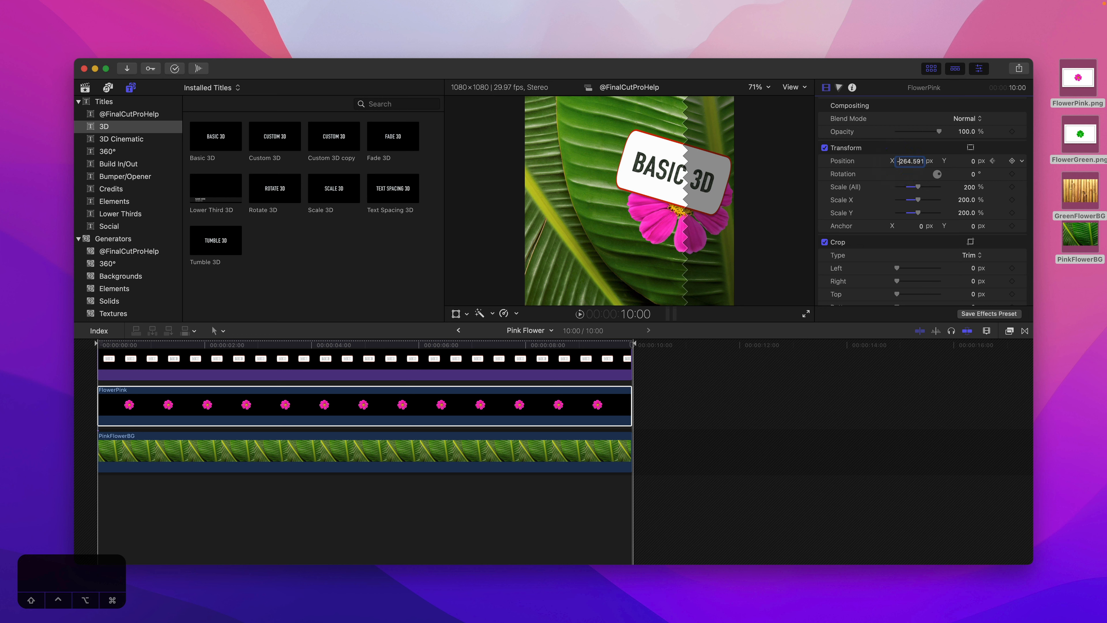
text(-264.591)
key(Return)
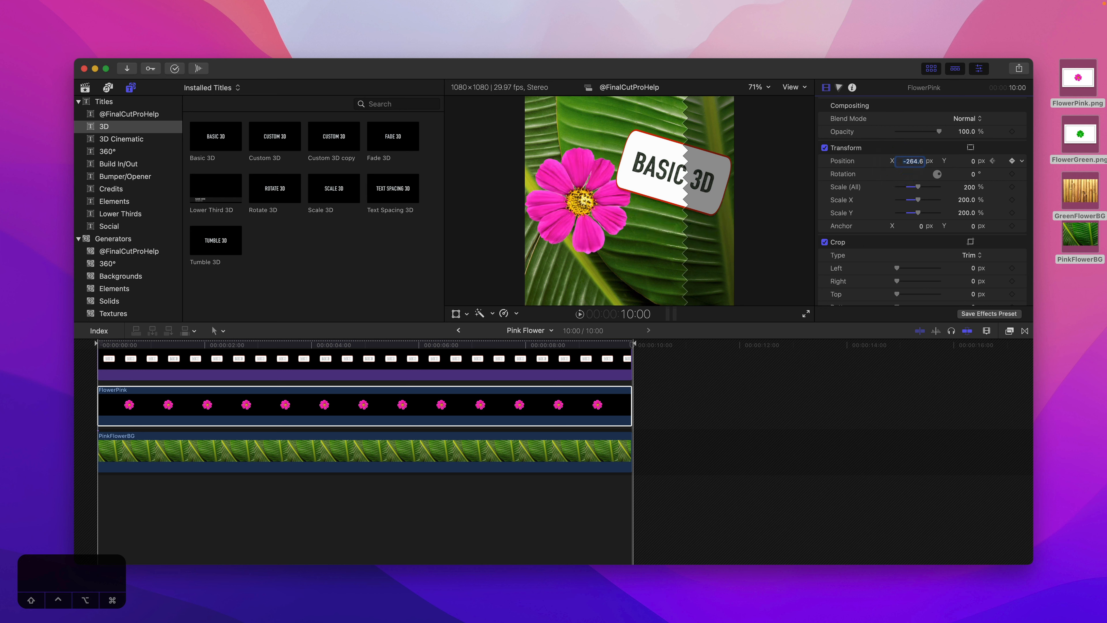
click(845, 209)
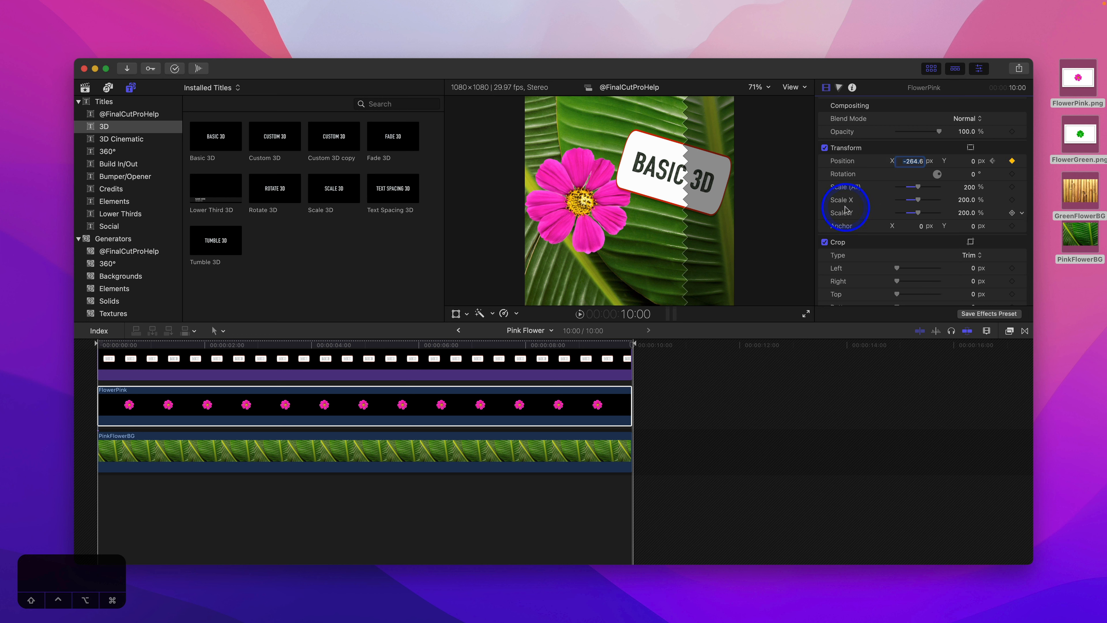
Play the Pink Flower compound clip from the start to review the flower's side-to-side movement
drag(405, 345, 99, 345)
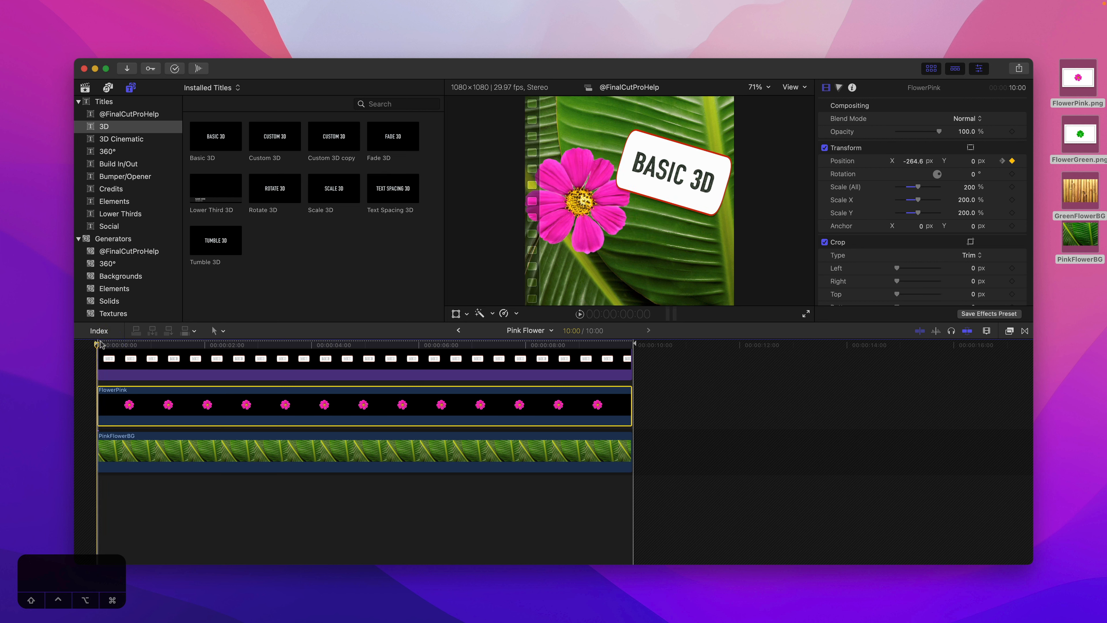
key(space)
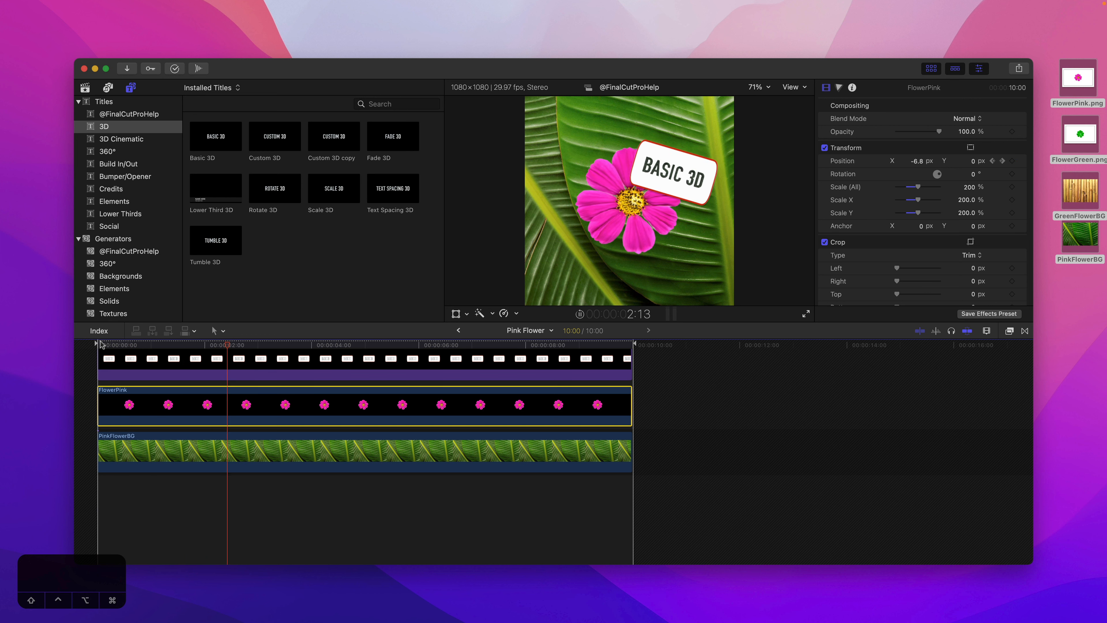
key(space)
Return to the project and play it from the start to review the flower movement within the wipe
click(459, 330)
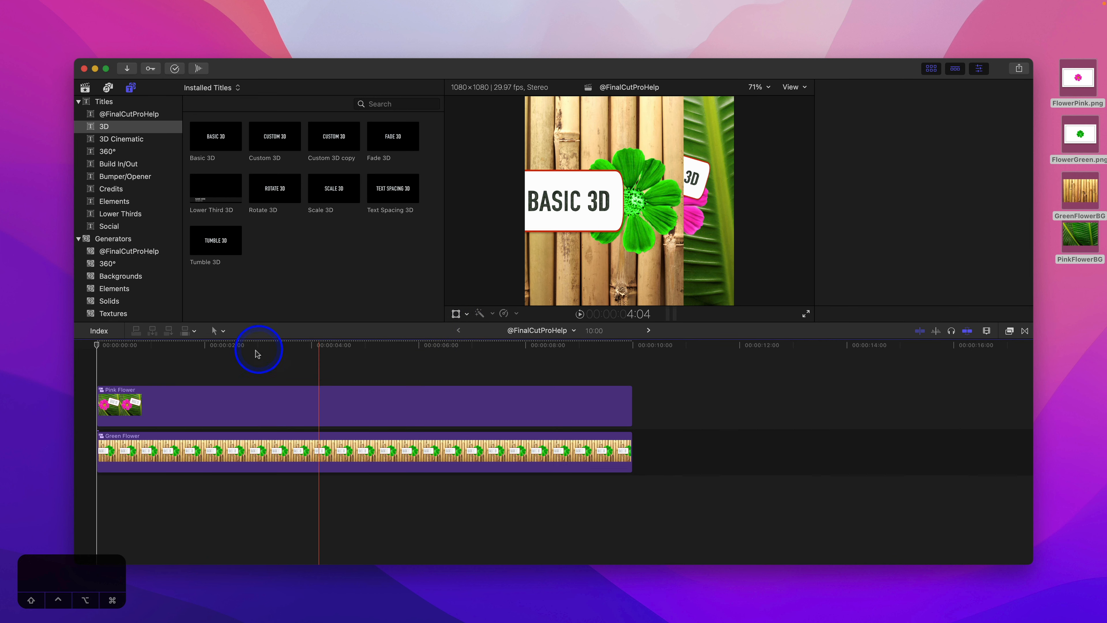
click(106, 345)
key(space)
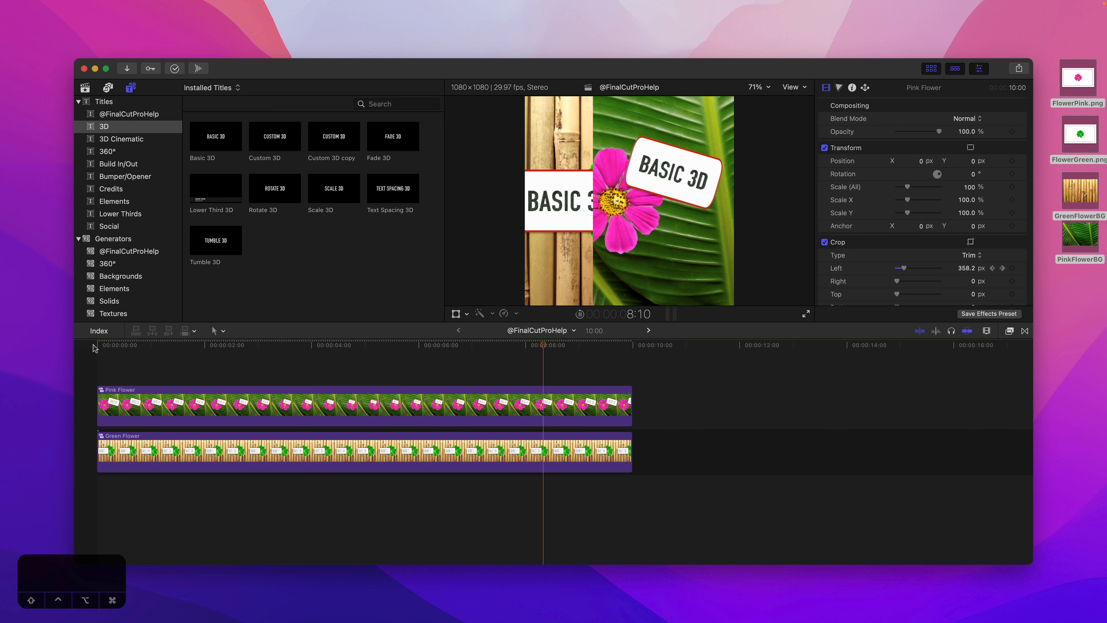
key(space)
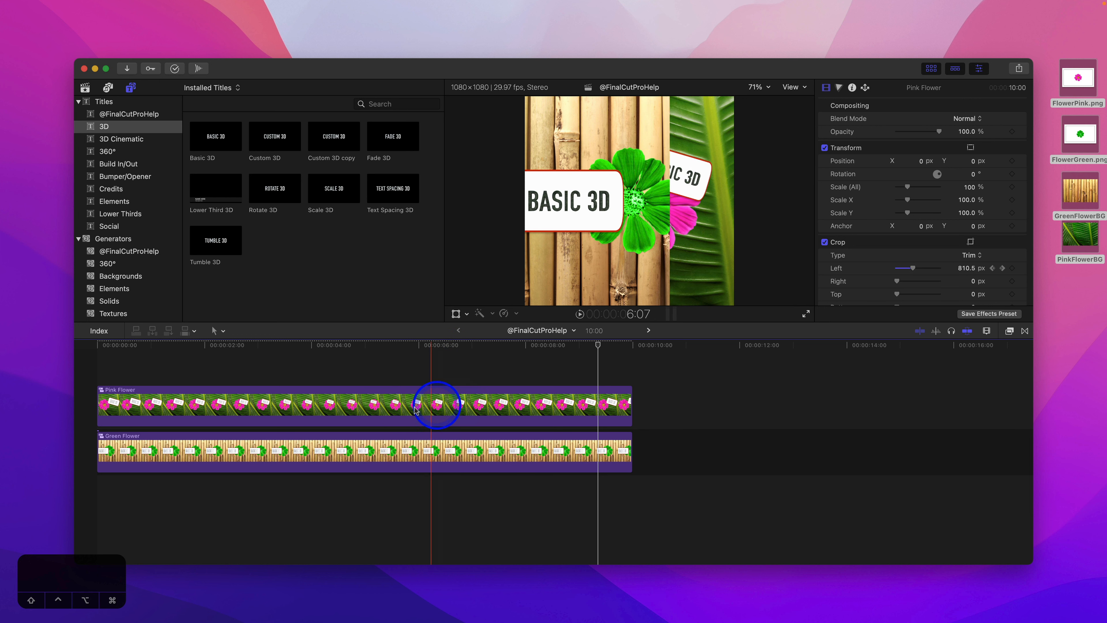
Reopen the Pink Flower compound clip and copy its Title Right clip
double_click(357, 407)
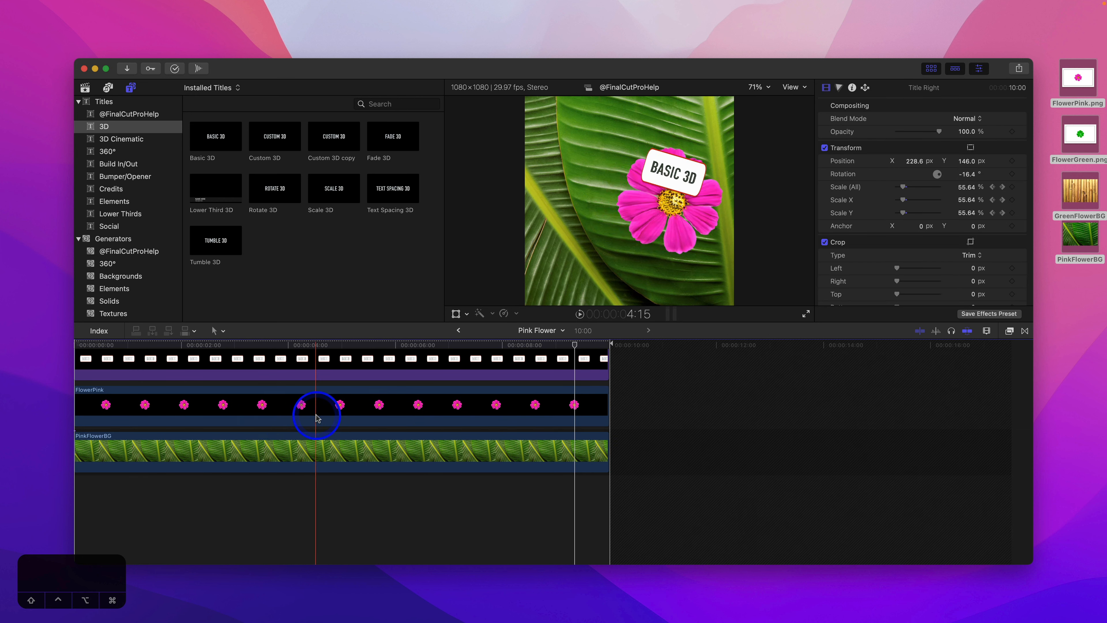
click(317, 364)
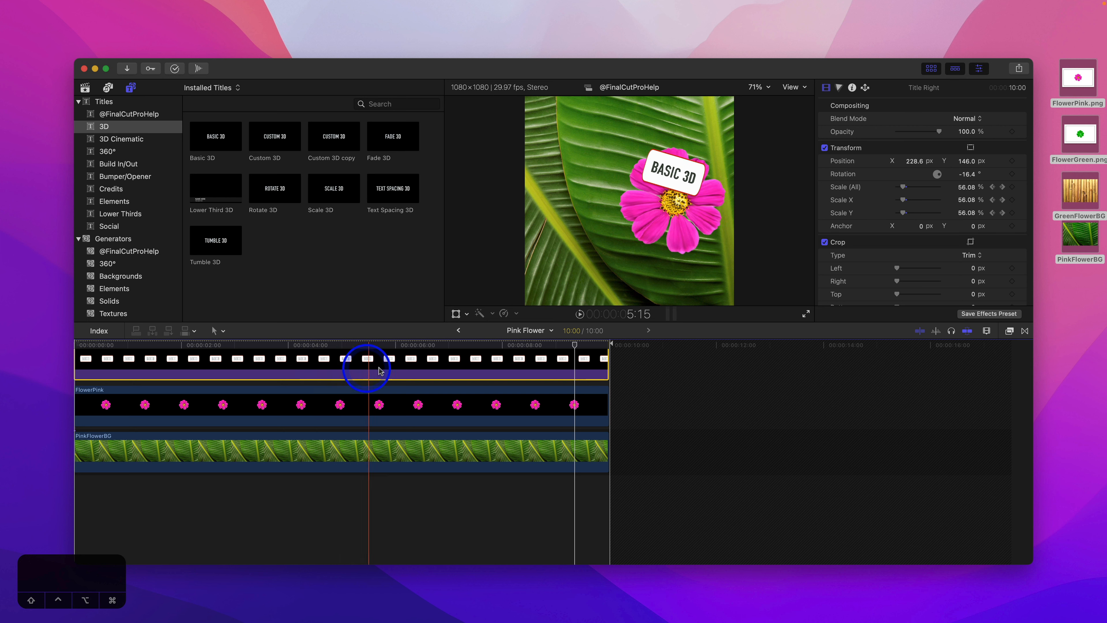
key(super+c)
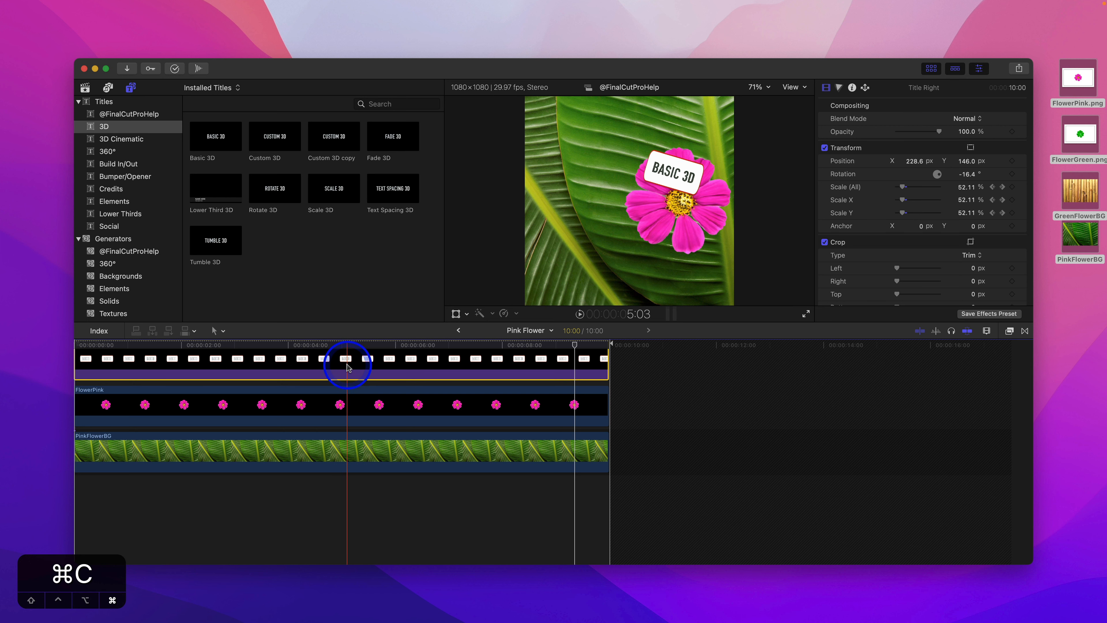
Try pasting Title Right's Position, Rotation and Scale attributes onto Title Left in Green Flower, with keyframe timing set to Stretch to Fit
click(458, 330)
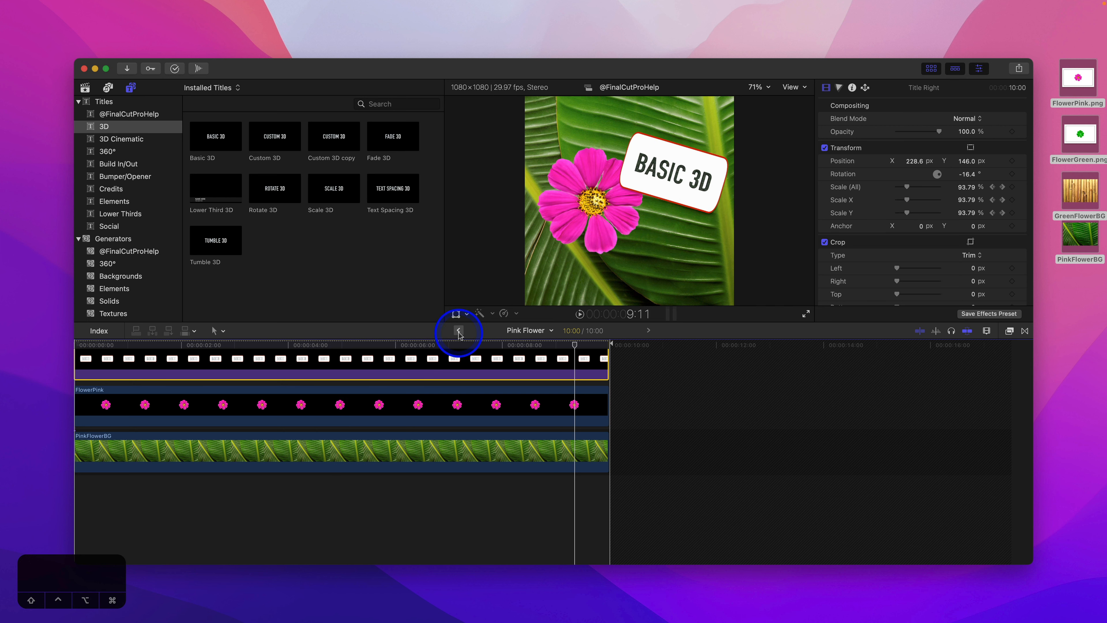
double_click(291, 454)
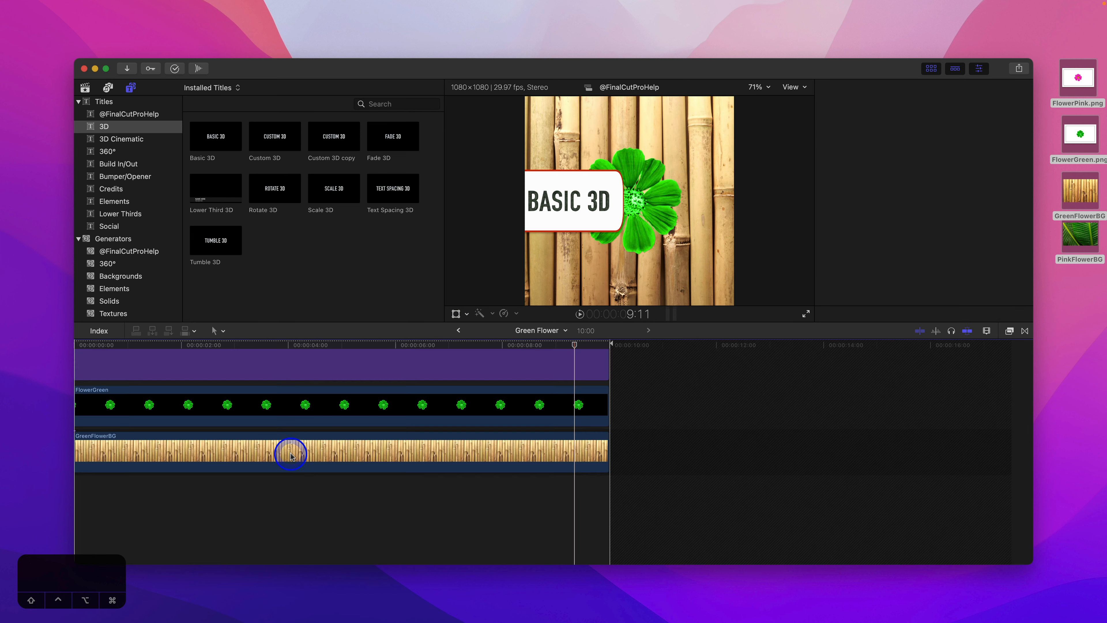
click(301, 365)
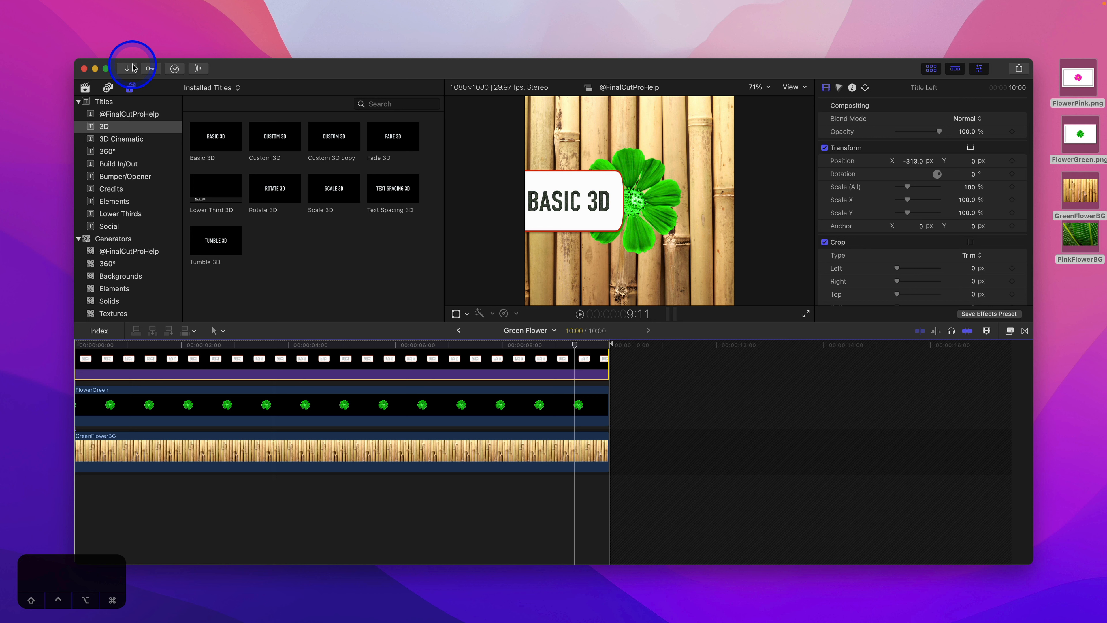
click(112, 5)
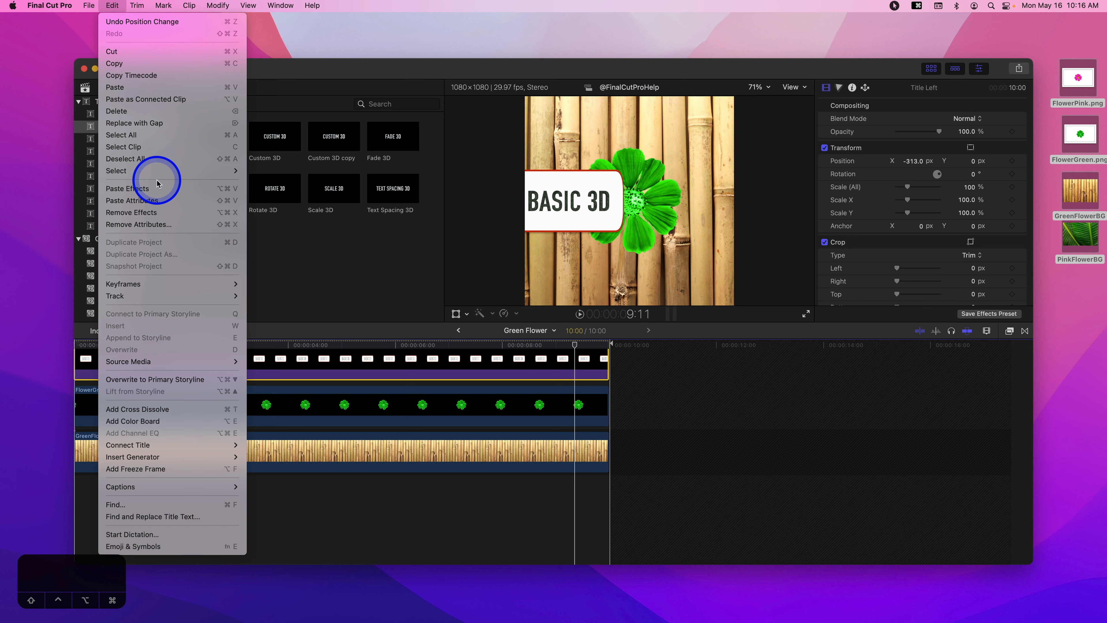
click(162, 200)
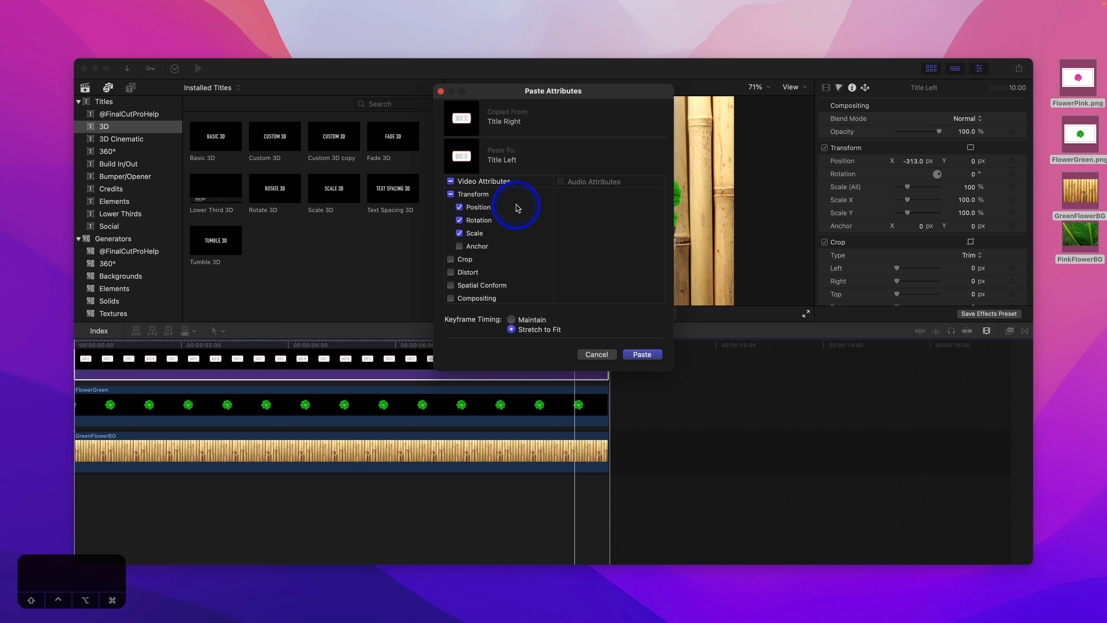
scroll(516, 208, down, 2)
scroll(516, 208, up, 2)
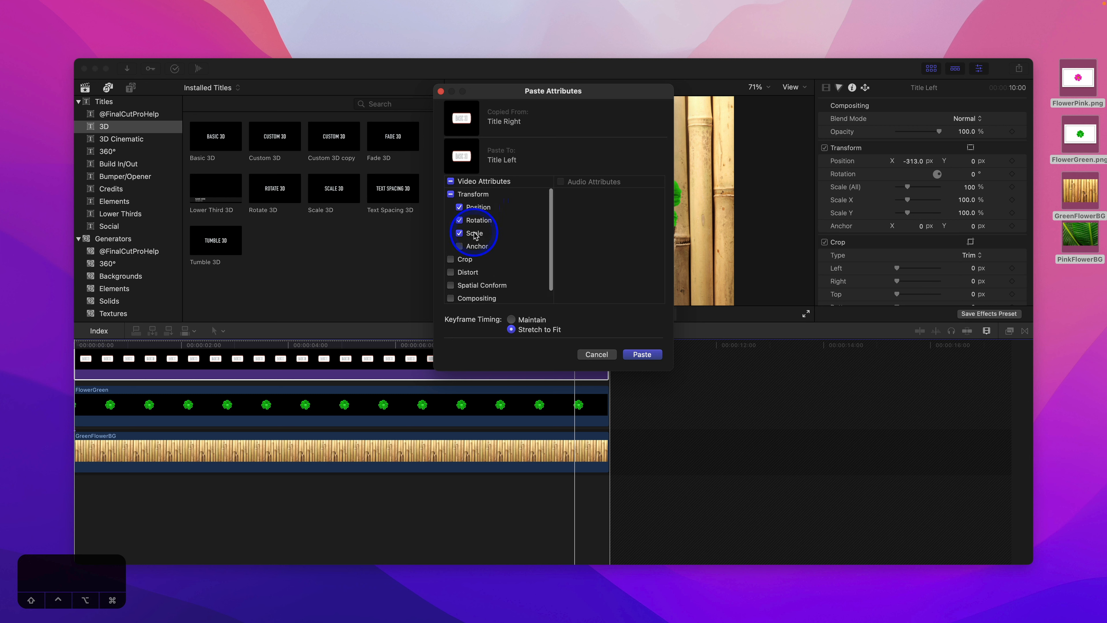
click(644, 355)
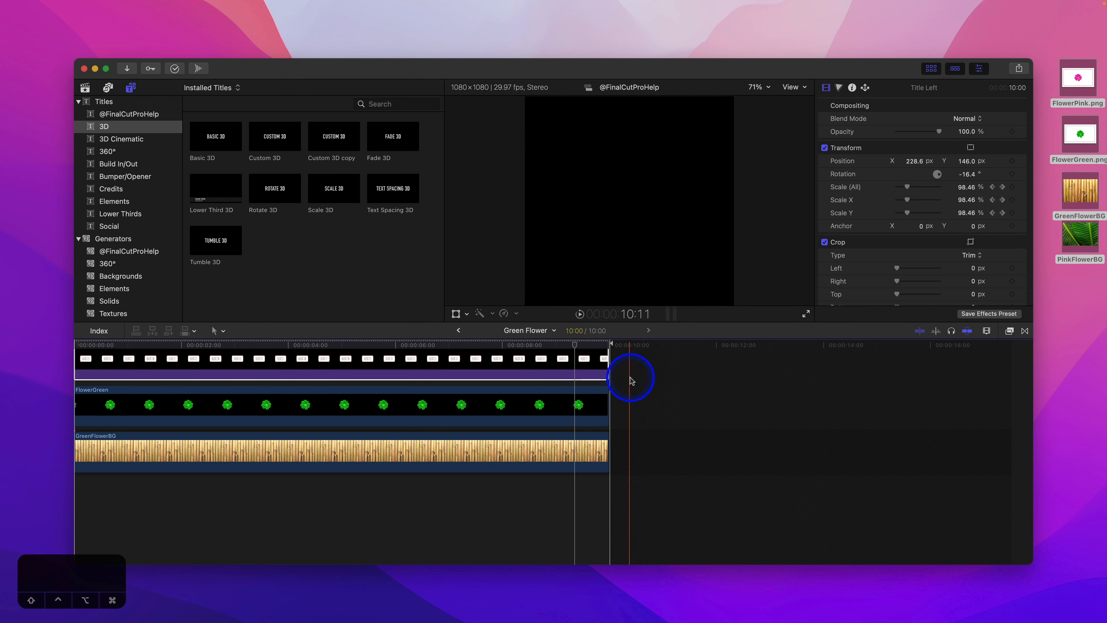
Check the pasted title attributes in the project, and undo the paste onto Title Left in Green Flower
click(458, 330)
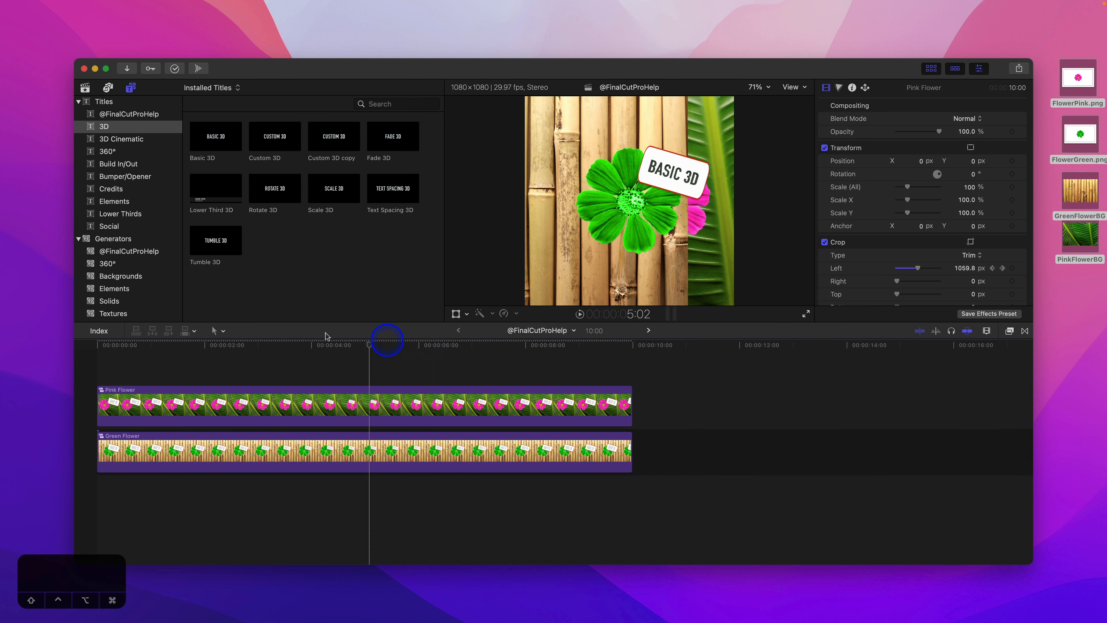
click(107, 354)
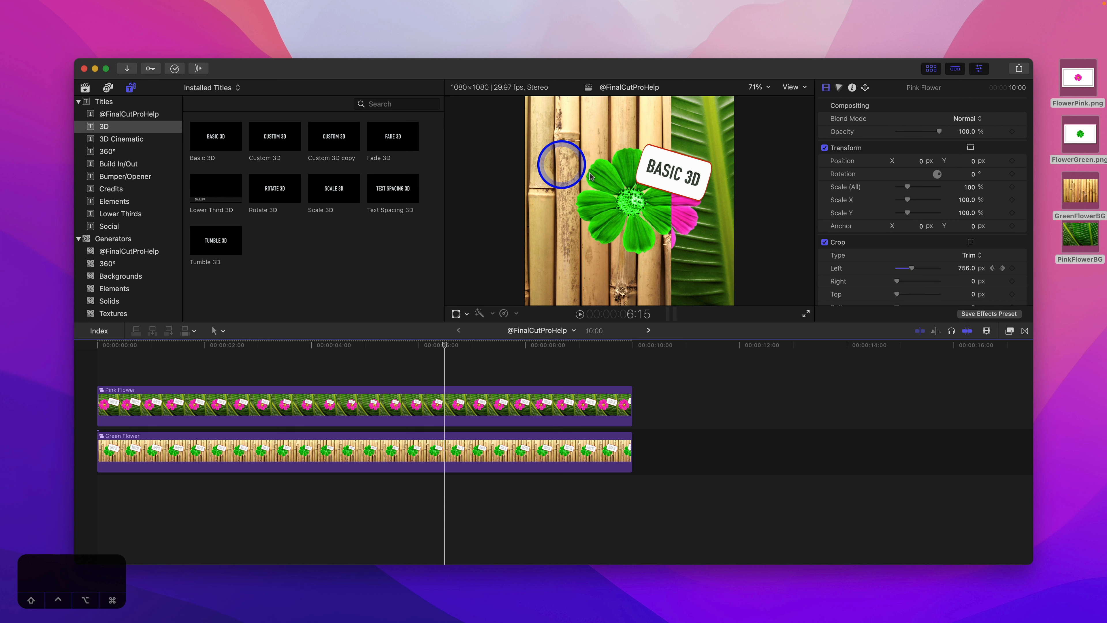
double_click(691, 168)
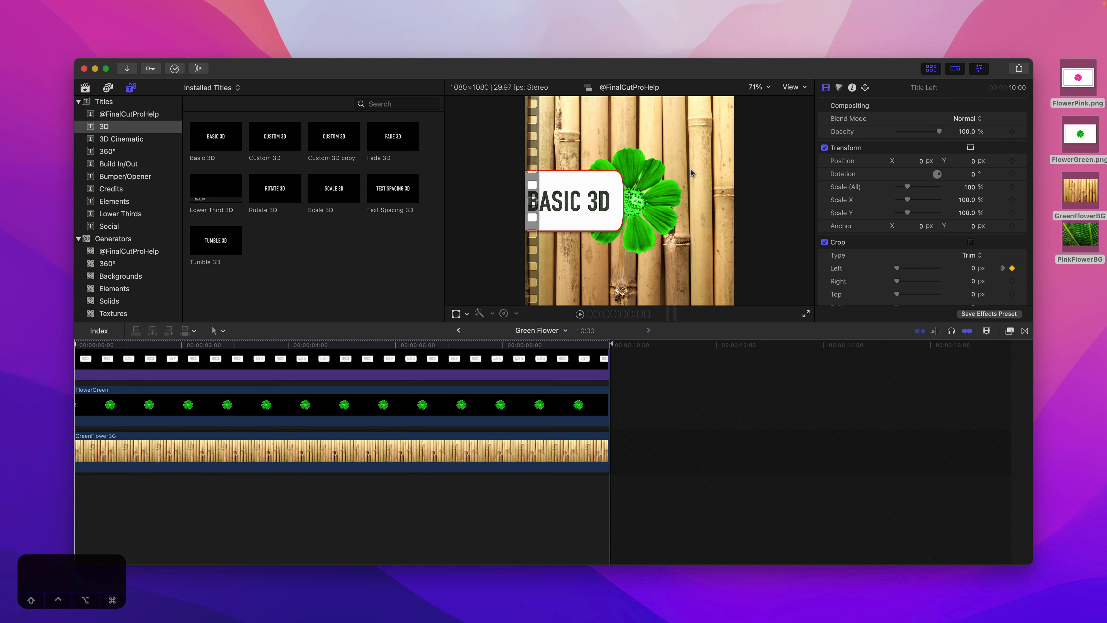
Paste only Title Right's Scale attribute onto Title Left with Stretch to Fit timing, and check the animation in the project
click(411, 408)
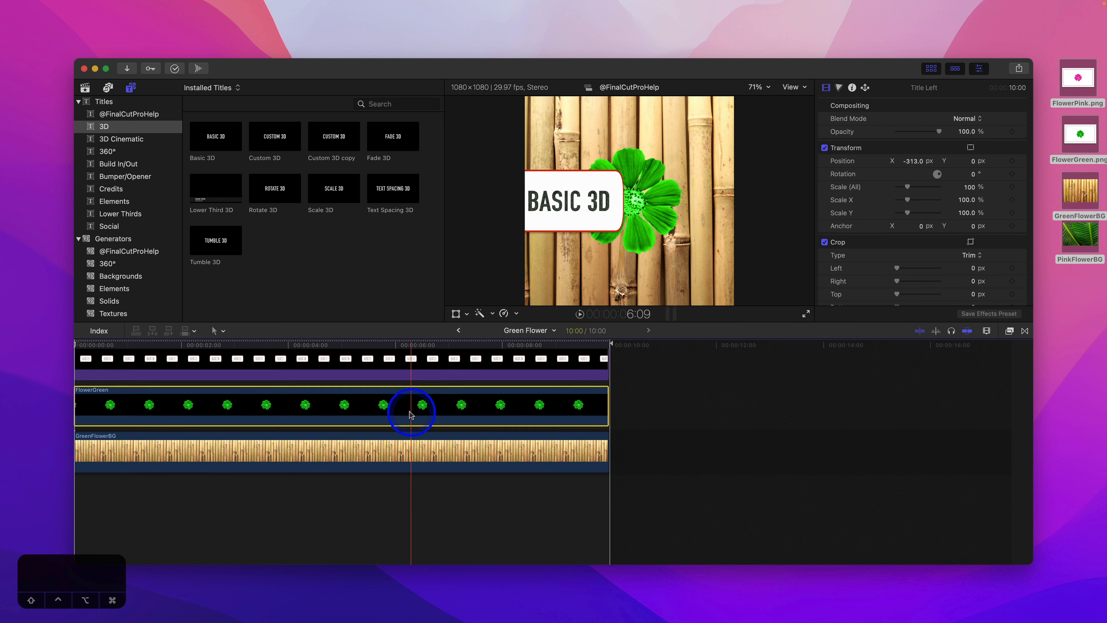
click(310, 374)
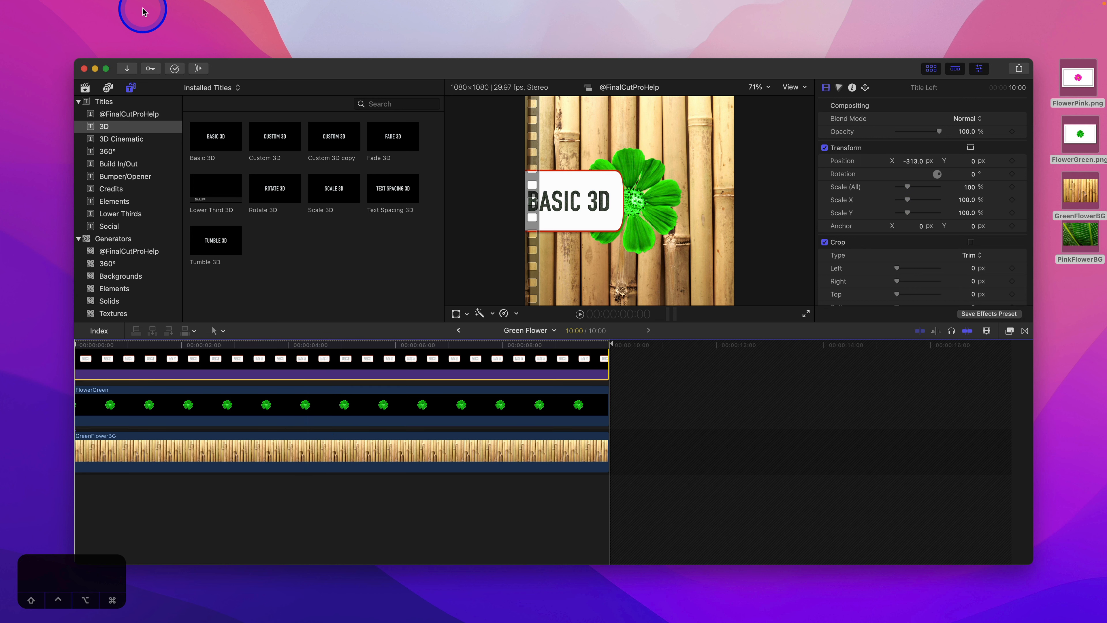
mouse_move(124, 4)
drag(124, 3, 146, 200)
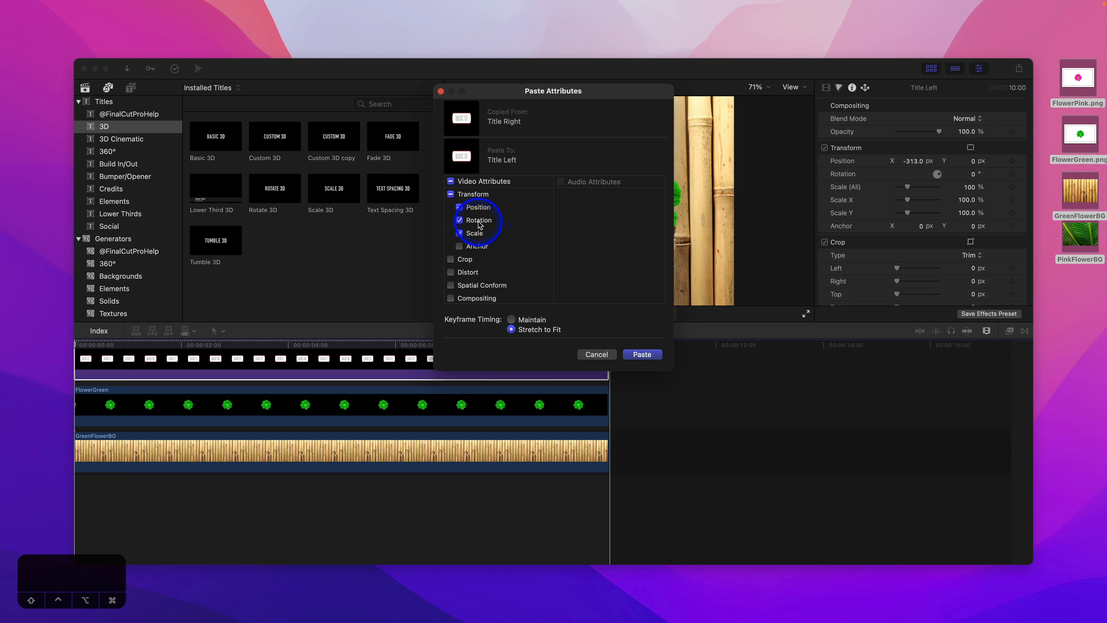
click(460, 221)
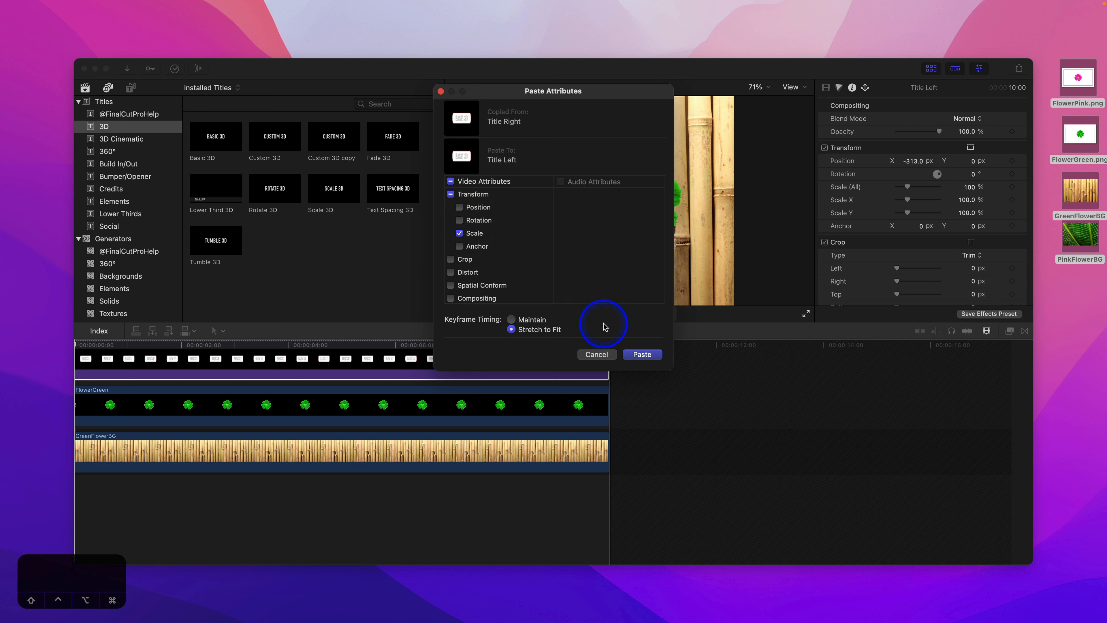
click(642, 354)
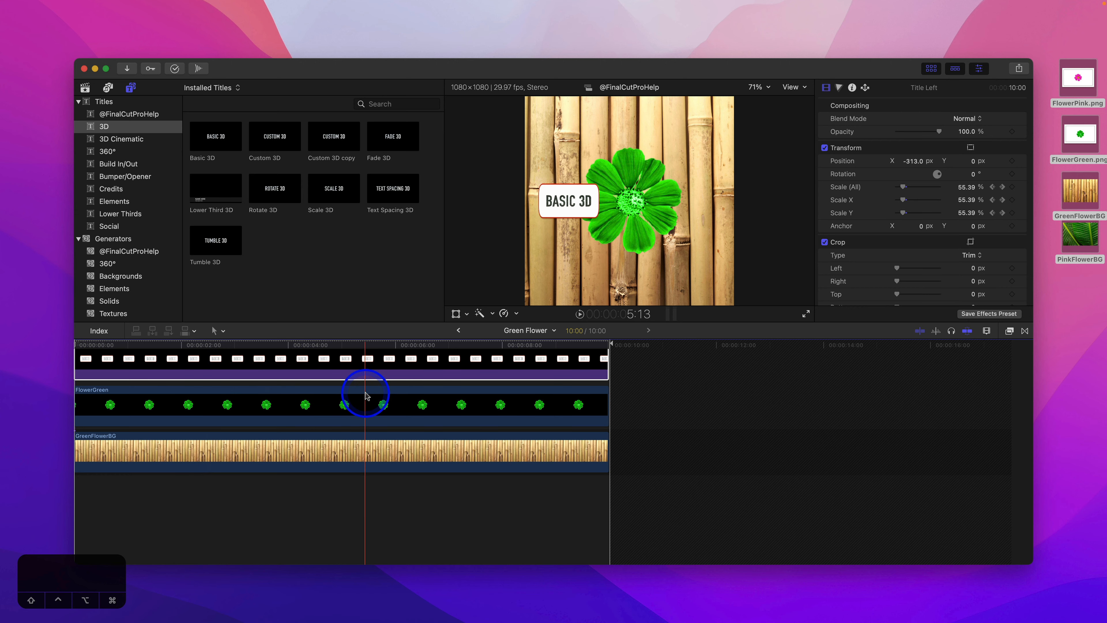
click(456, 331)
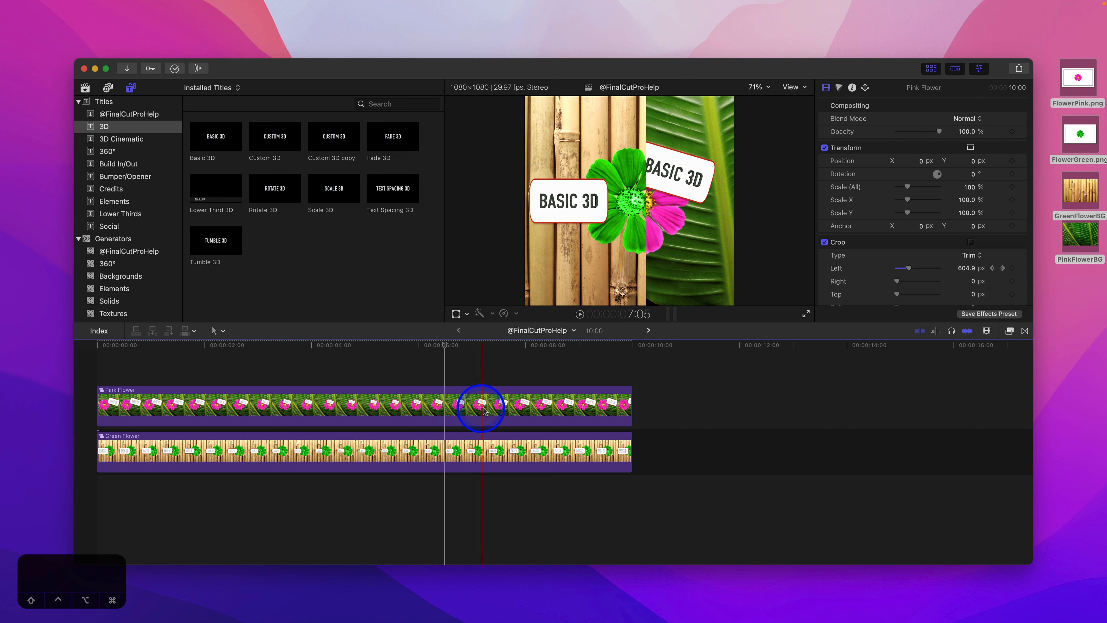
Reopen Green Flower and paste only Title Right's Rotation attribute onto Title Left
double_click(307, 447)
click(338, 369)
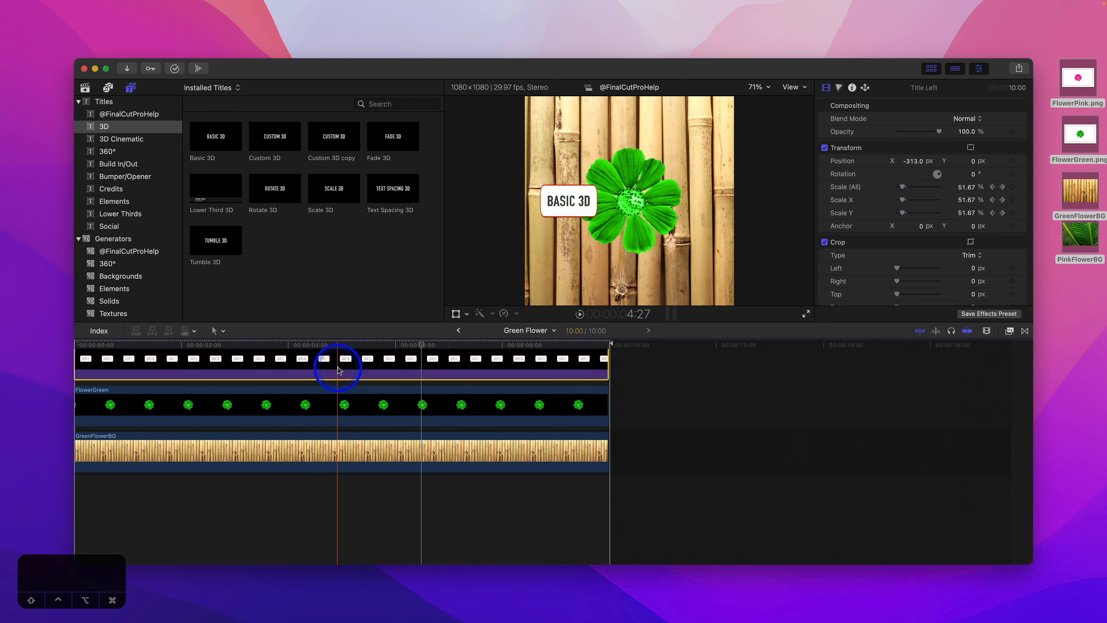
click(111, 5)
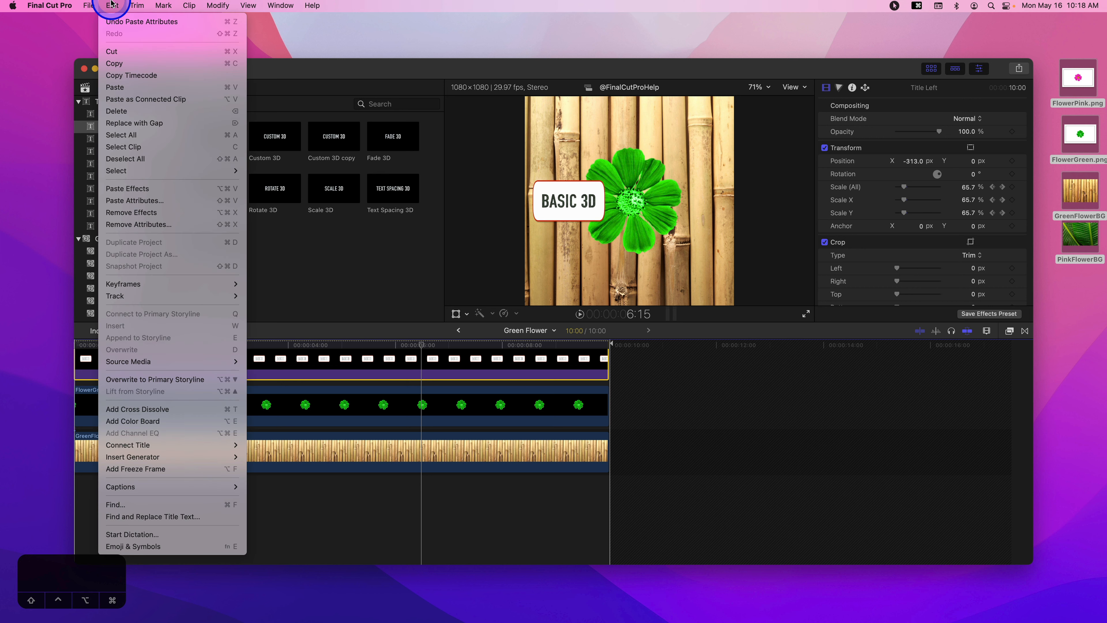
click(144, 201)
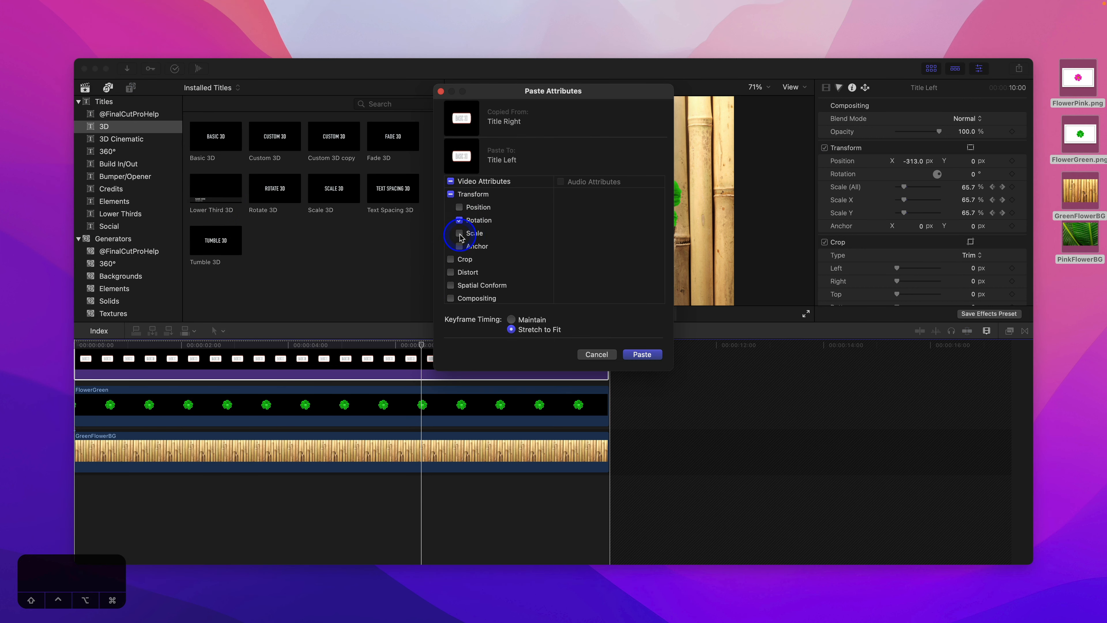
click(640, 354)
Set Title Left's Rotation to 16.4° and return to the project timeline
drag(383, 344, 420, 345)
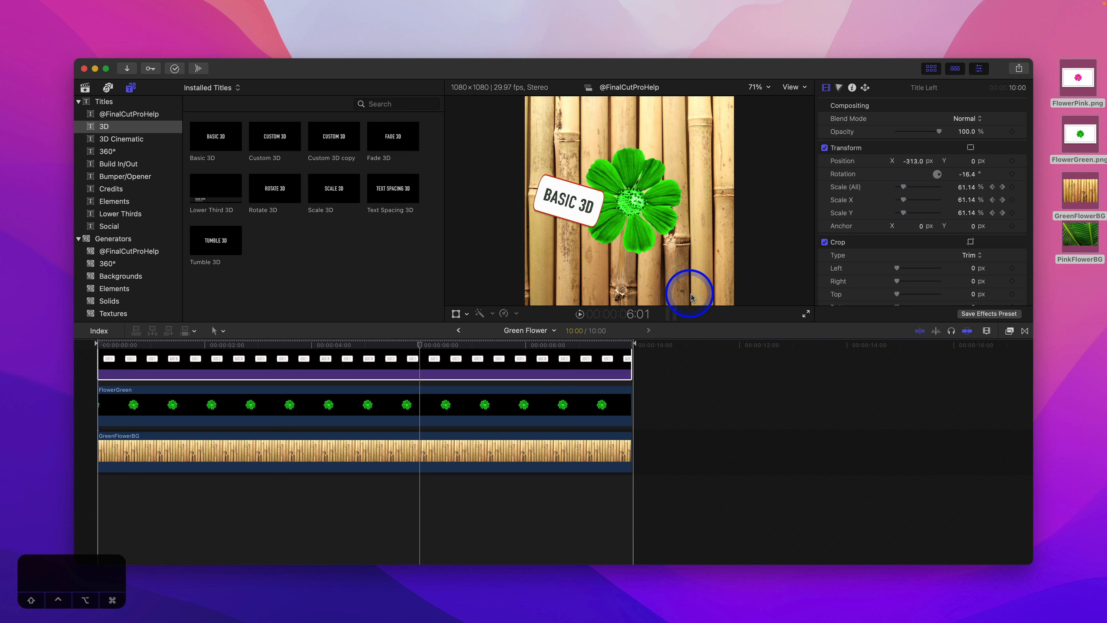
click(966, 174)
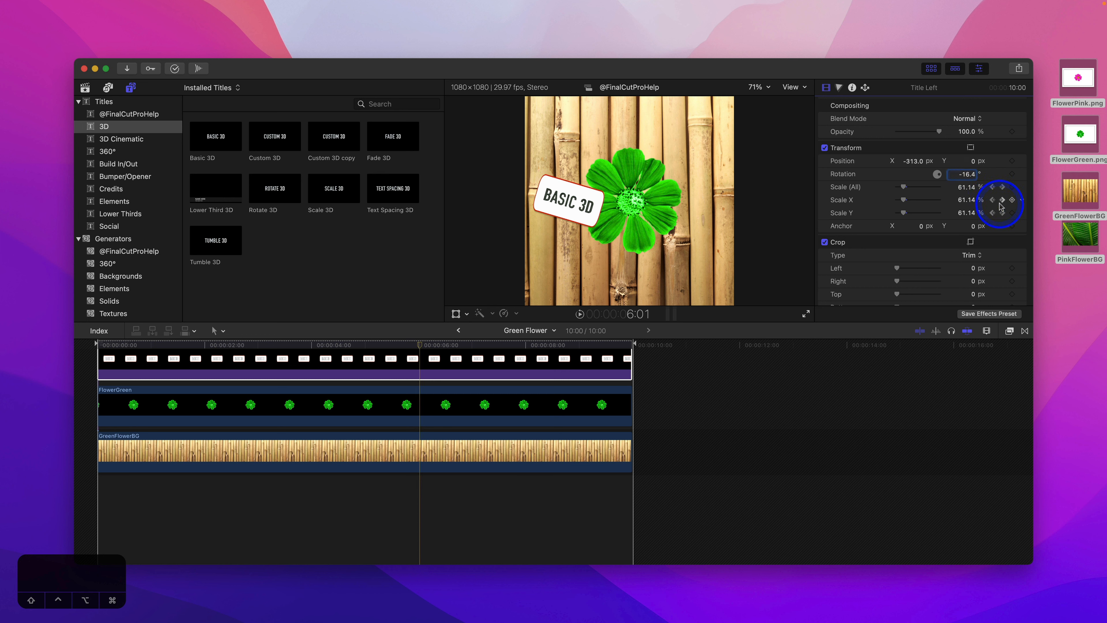
key(Return)
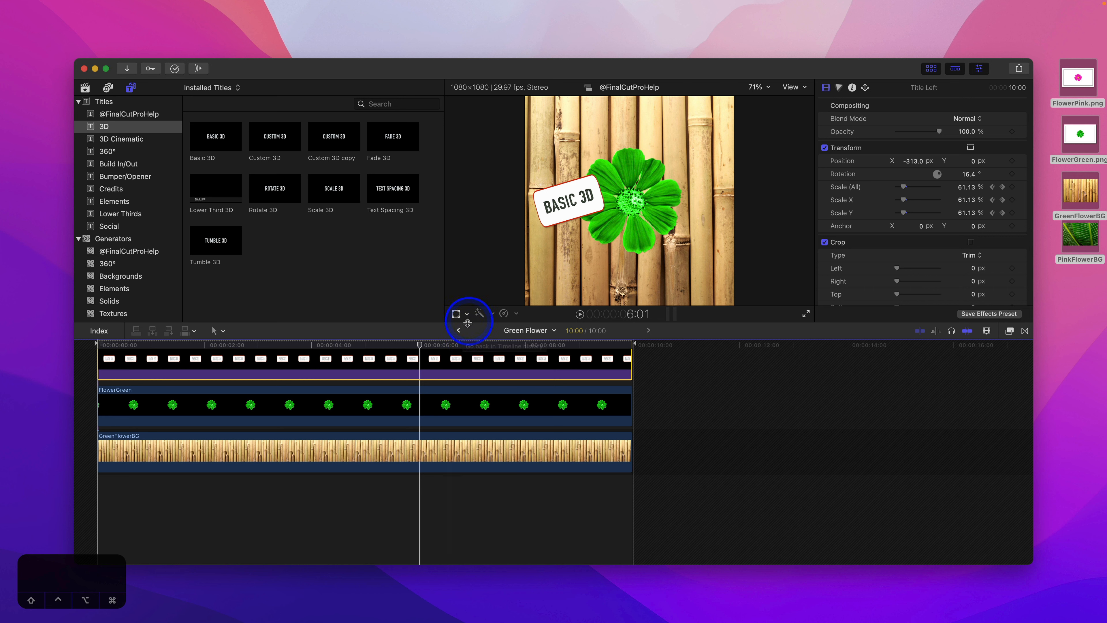
click(457, 330)
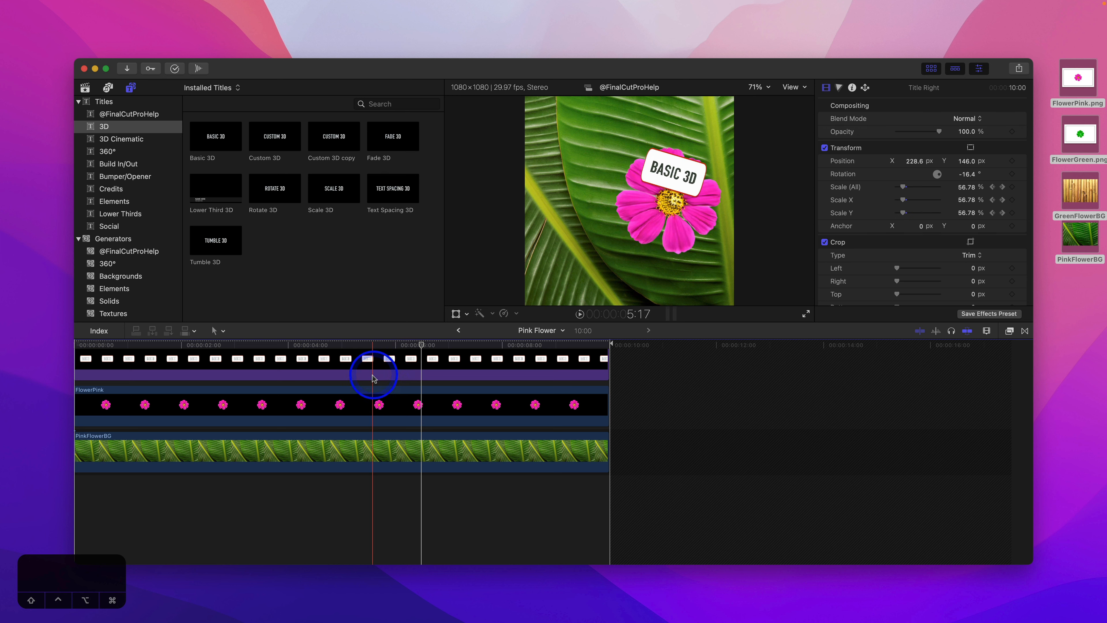
Copy the Y Position value of Title Right in the Pink Flower clip
click(420, 364)
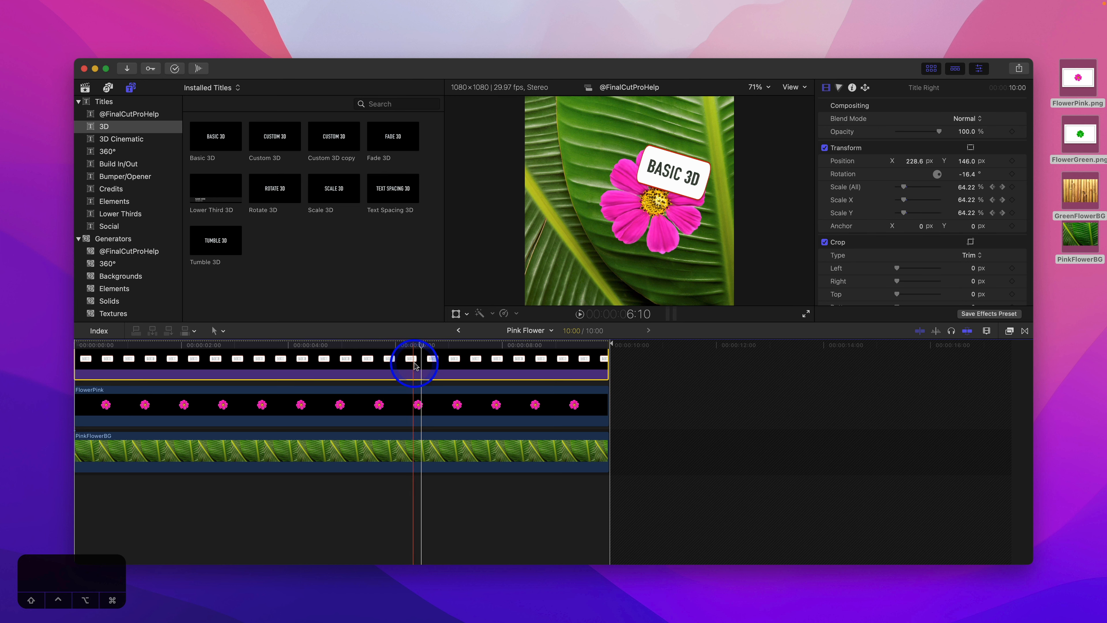
click(768, 252)
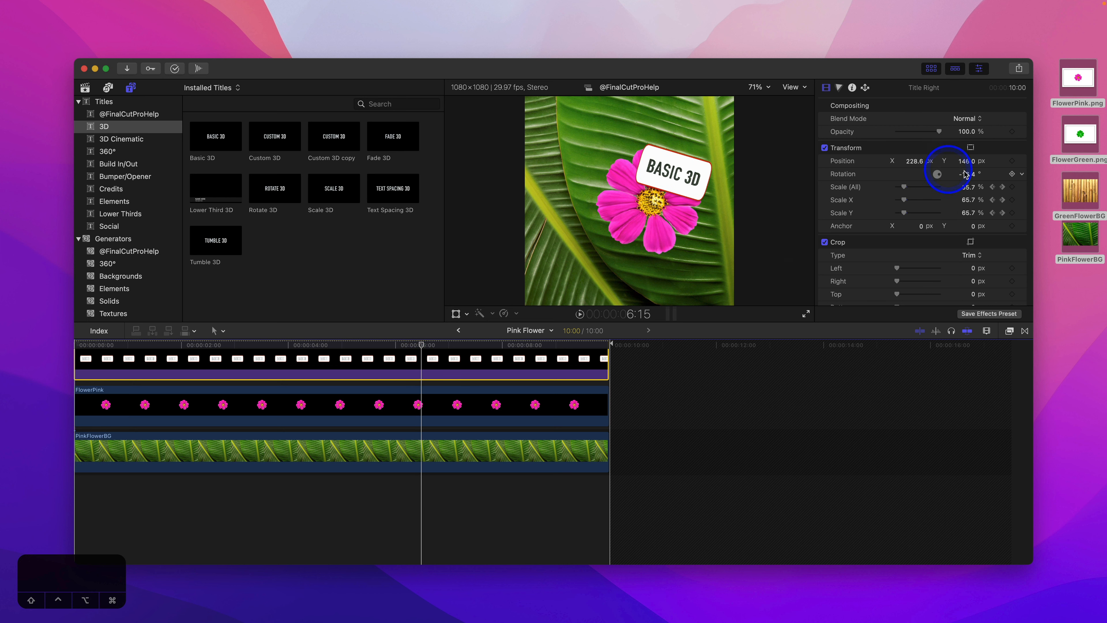
mouse_move(967, 162)
mouse_down()
mouse_move(968, 150)
mouse_move(968, 181)
mouse_move(968, 152)
mouse_up()
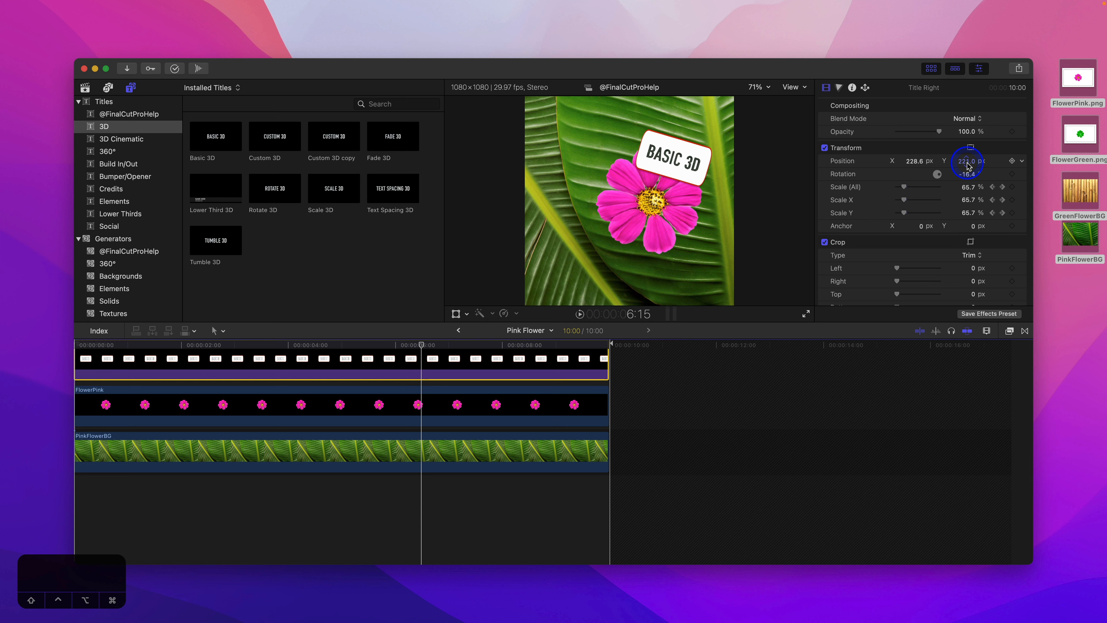
key(super+z)
click(968, 162)
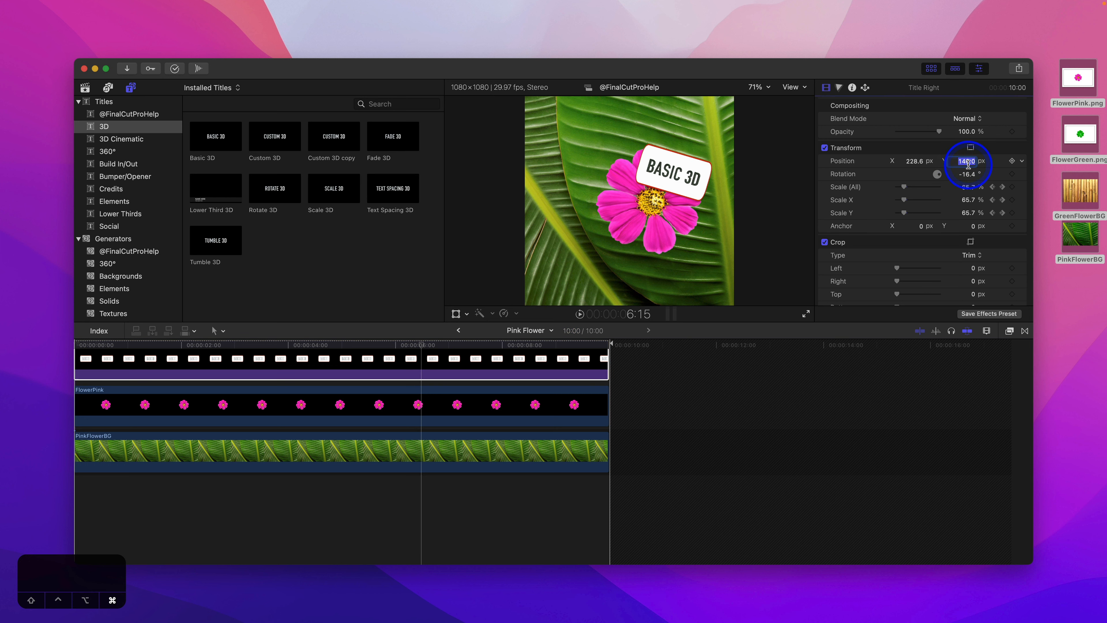
Open Green Flower and set Title Left's Y Position to 146.0 px
click(458, 330)
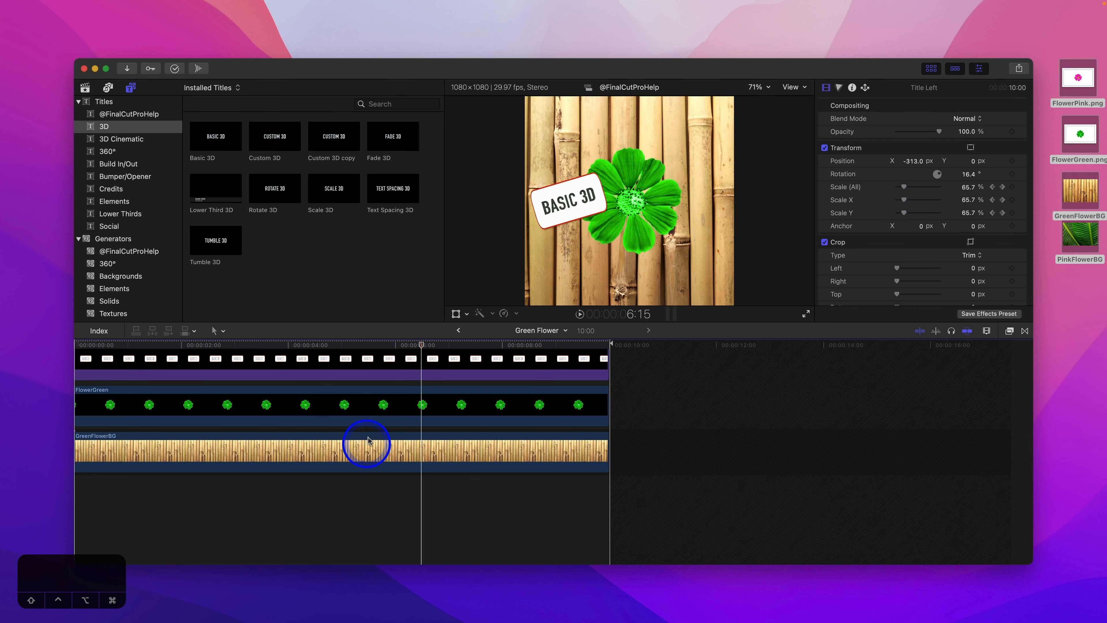
click(407, 359)
click(971, 160)
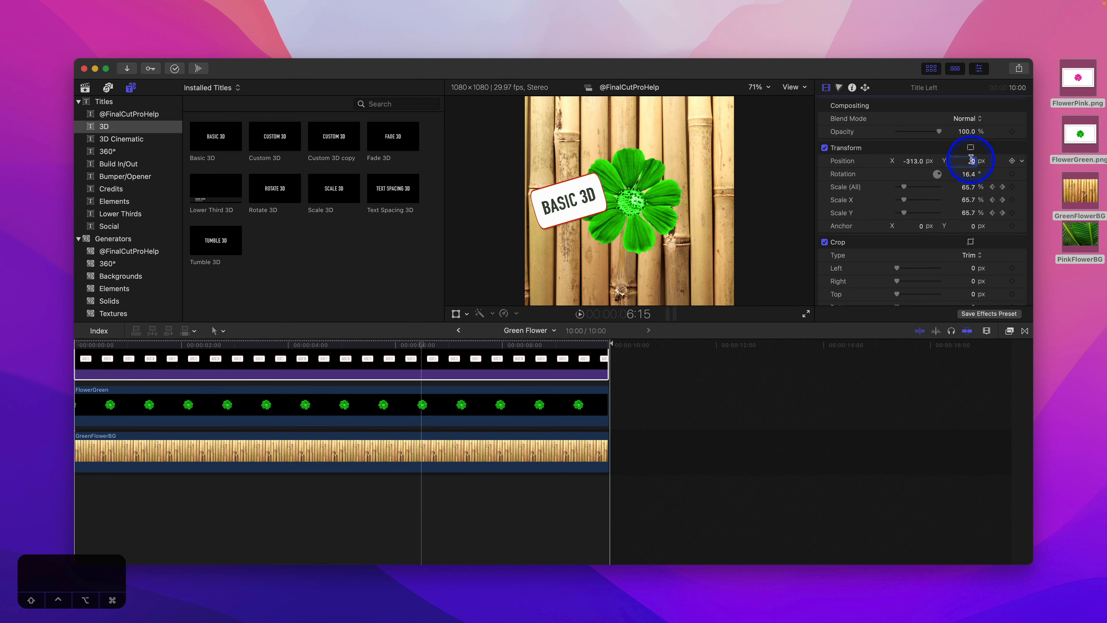
key(Return)
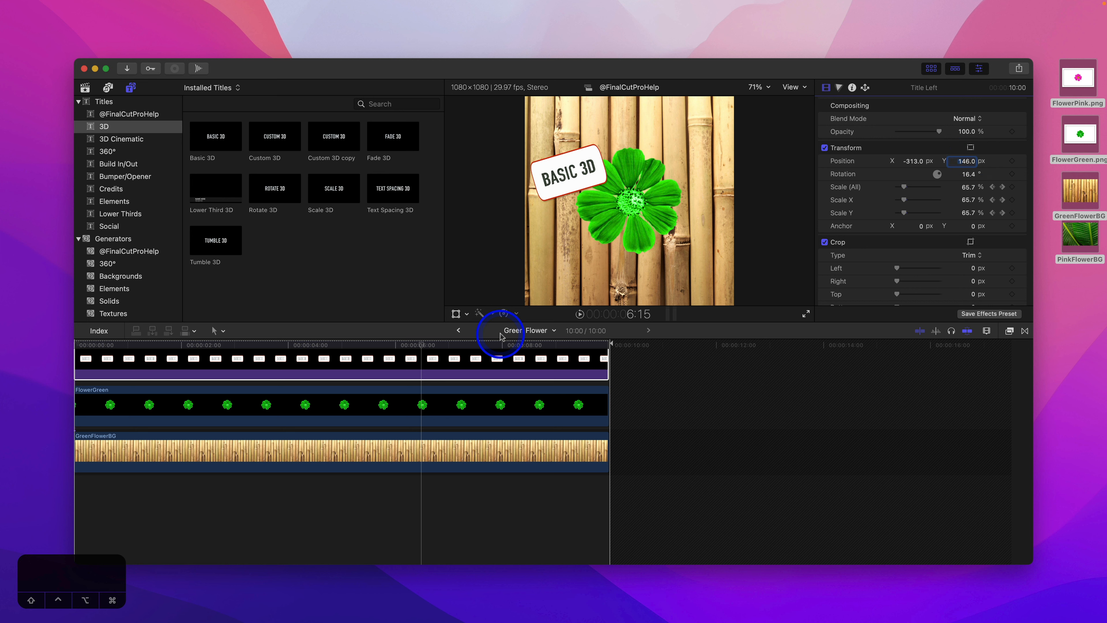
scroll(469, 374, up, 3)
click(442, 364)
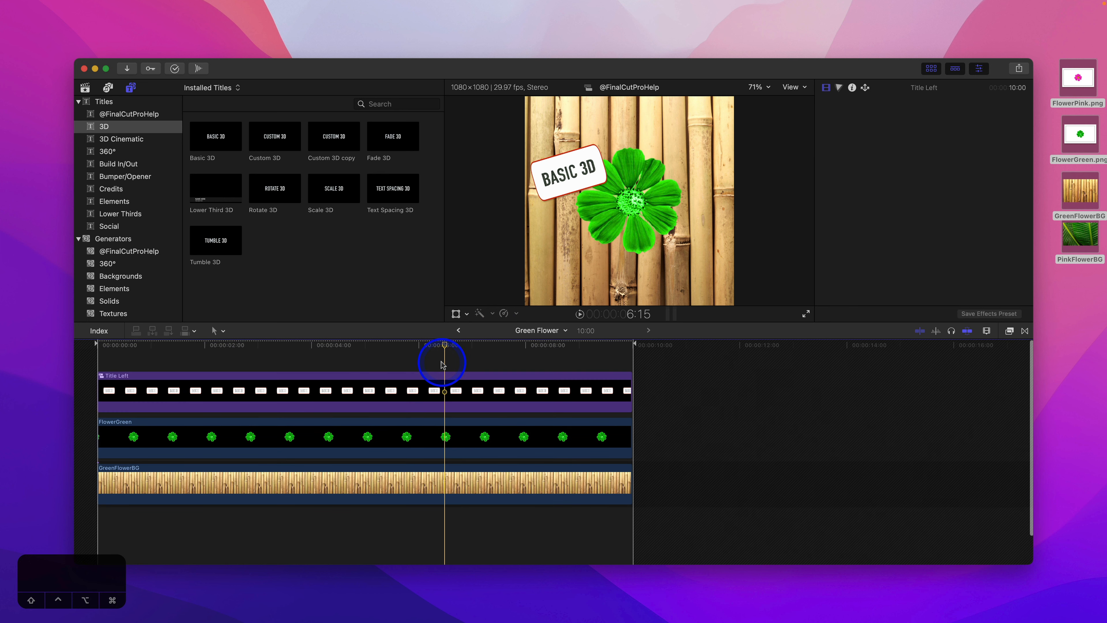
Return to the project, play it from the start, and check both titles during the wipe at 2:00
click(458, 329)
drag(446, 346, 101, 357)
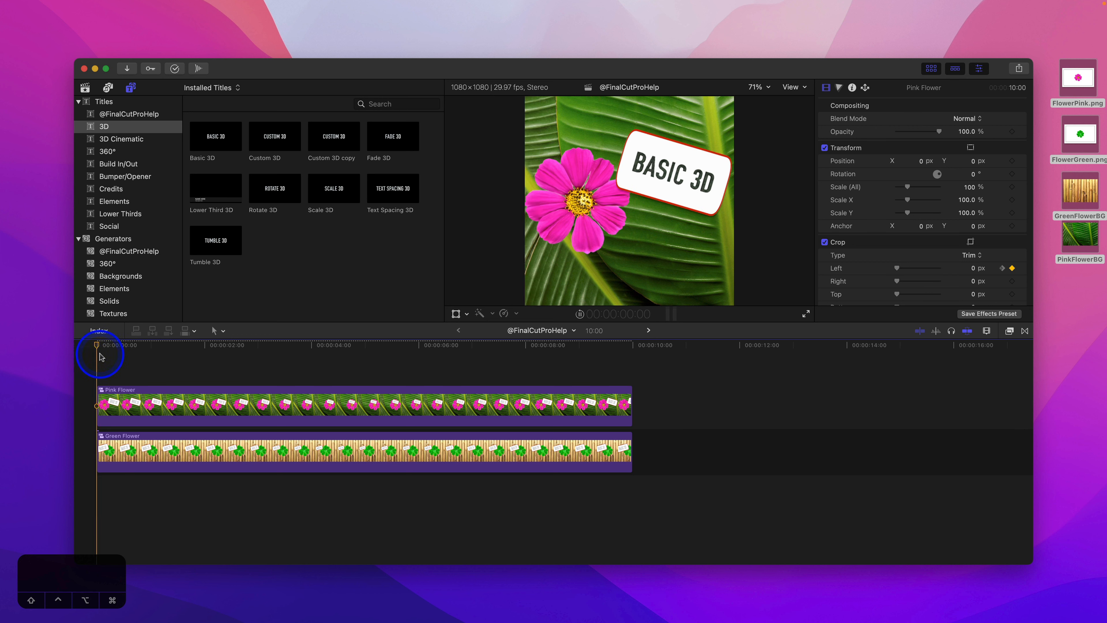
key(space)
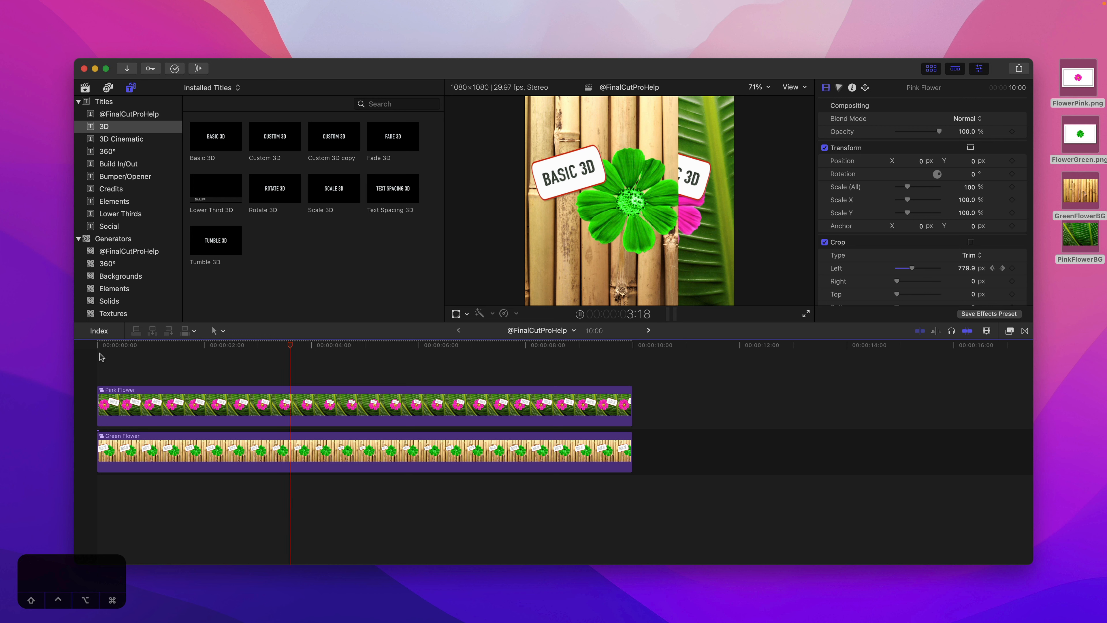
click(201, 374)
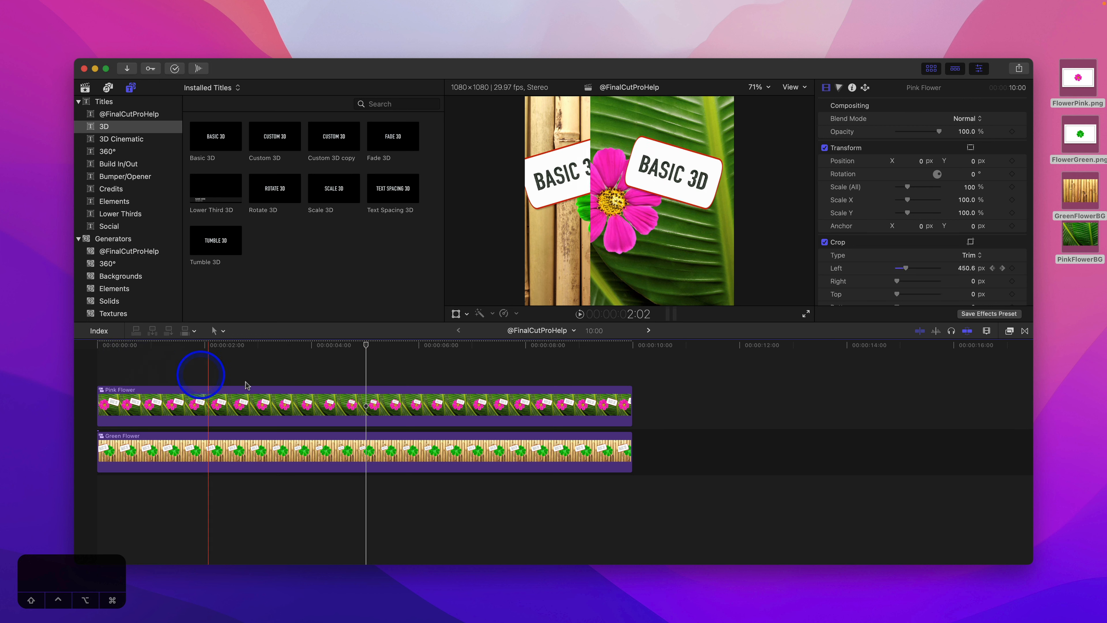
click(204, 357)
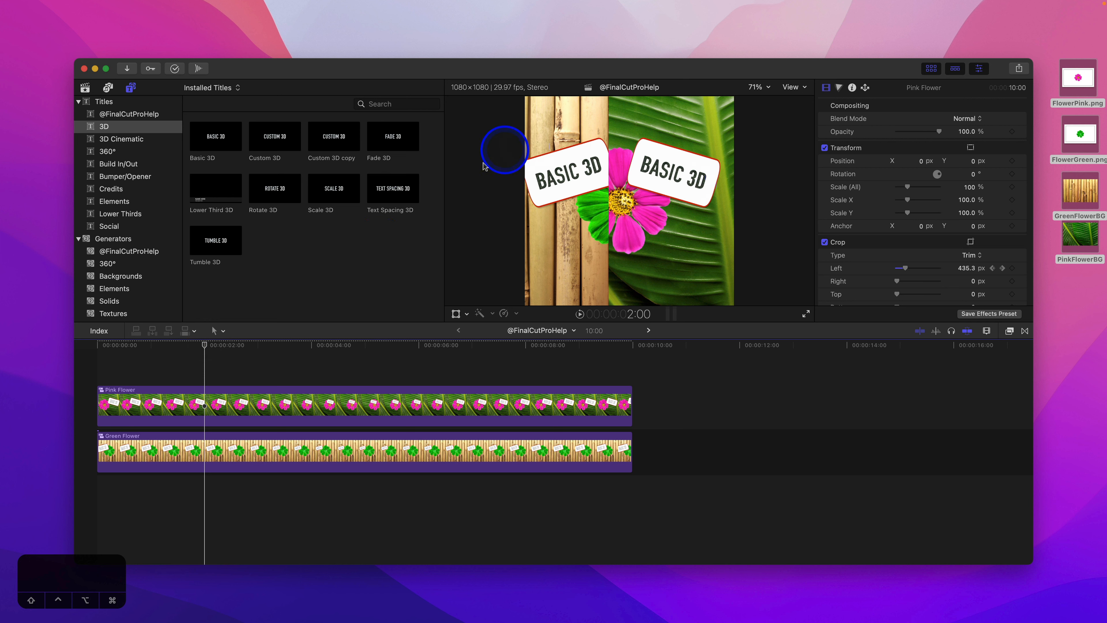
Reopen Green Flower, show Title Left's video animation, and select its middle Transform keyframe
double_click(287, 453)
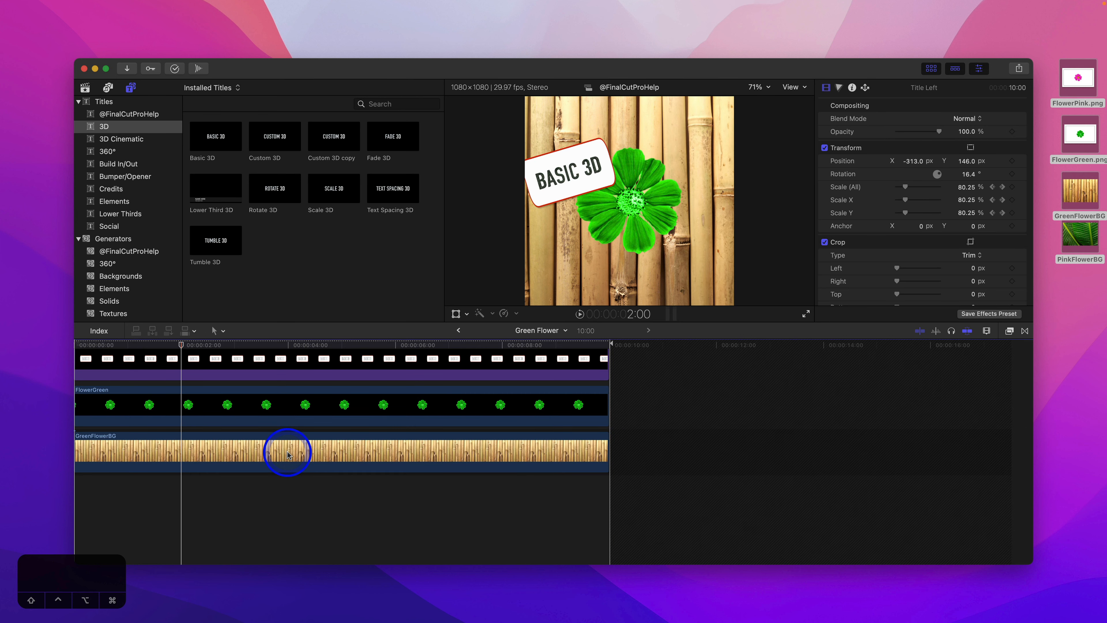
click(274, 400)
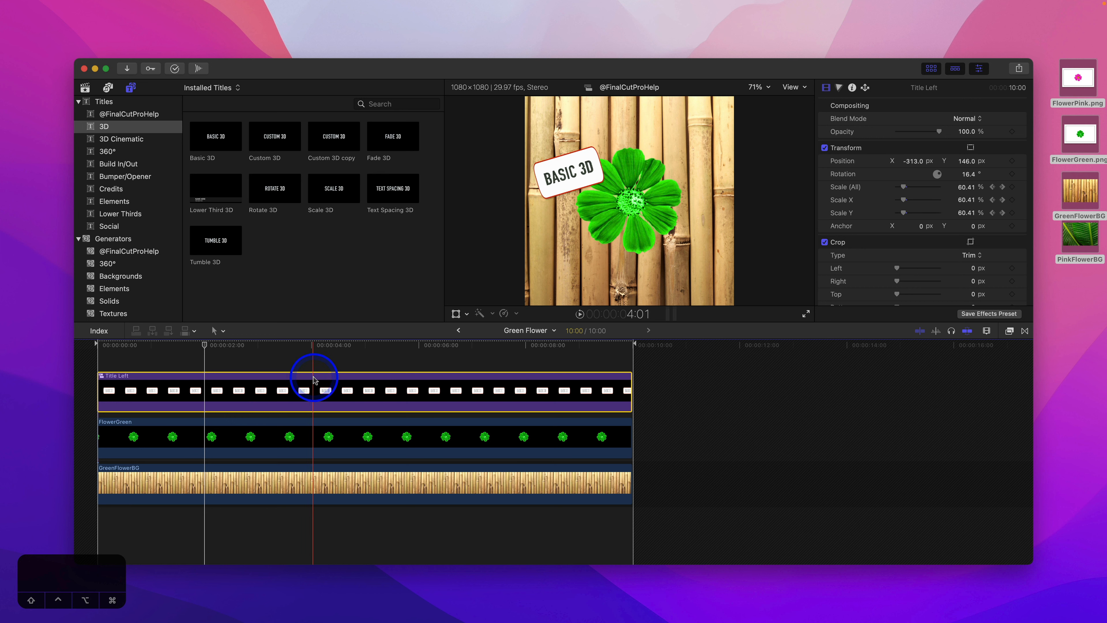
key(ctrl+v)
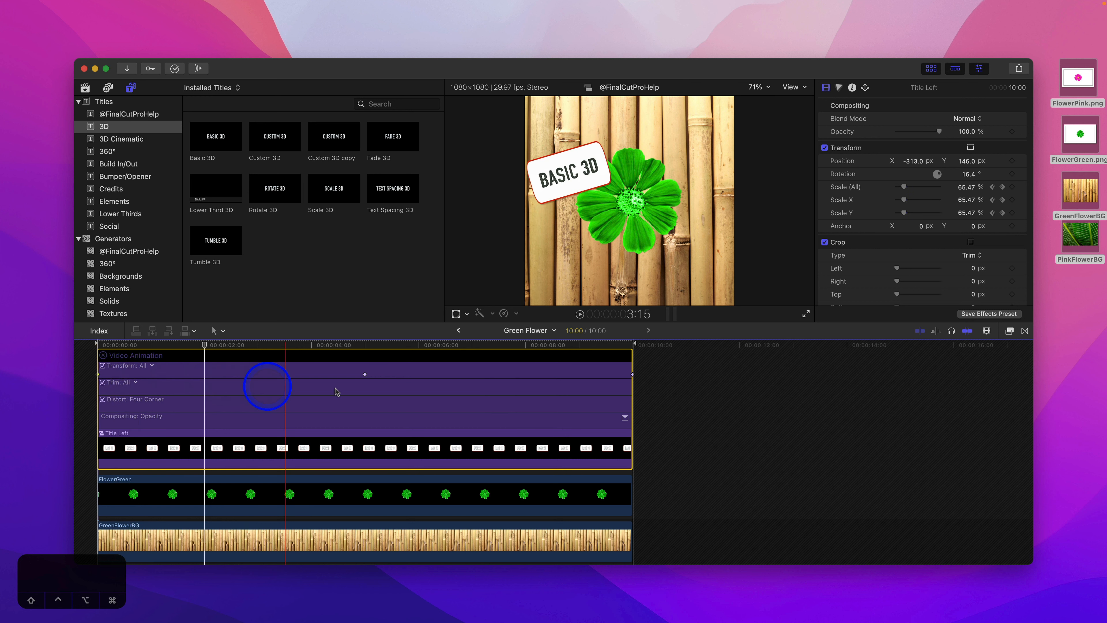
click(365, 374)
click(861, 247)
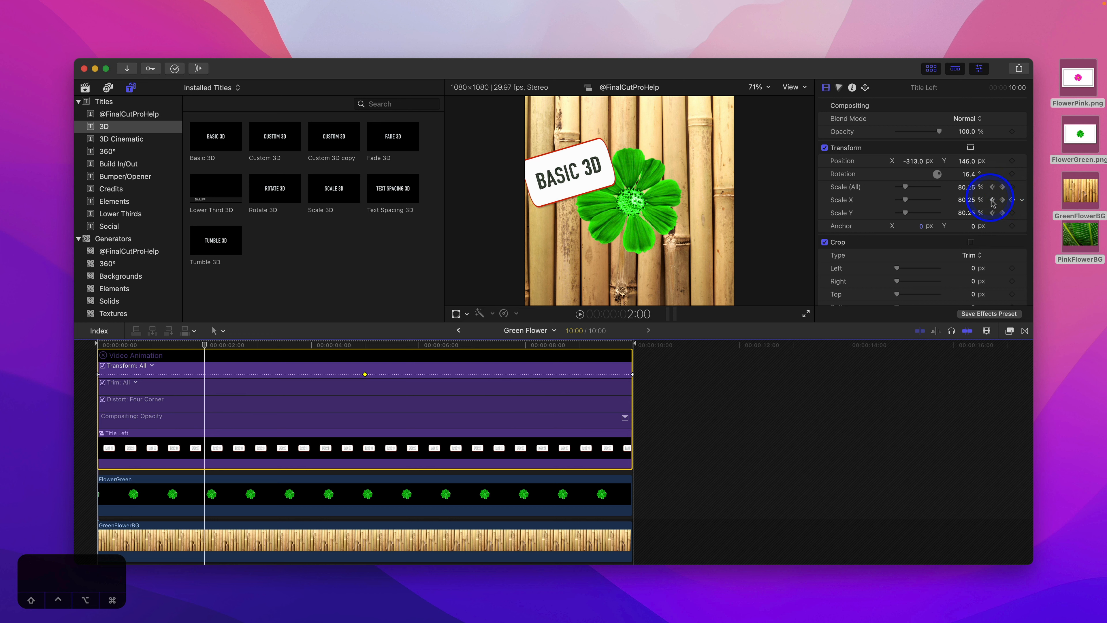
Step through Title Left's Scale keyframes at the start, middle and end of the clip
click(992, 187)
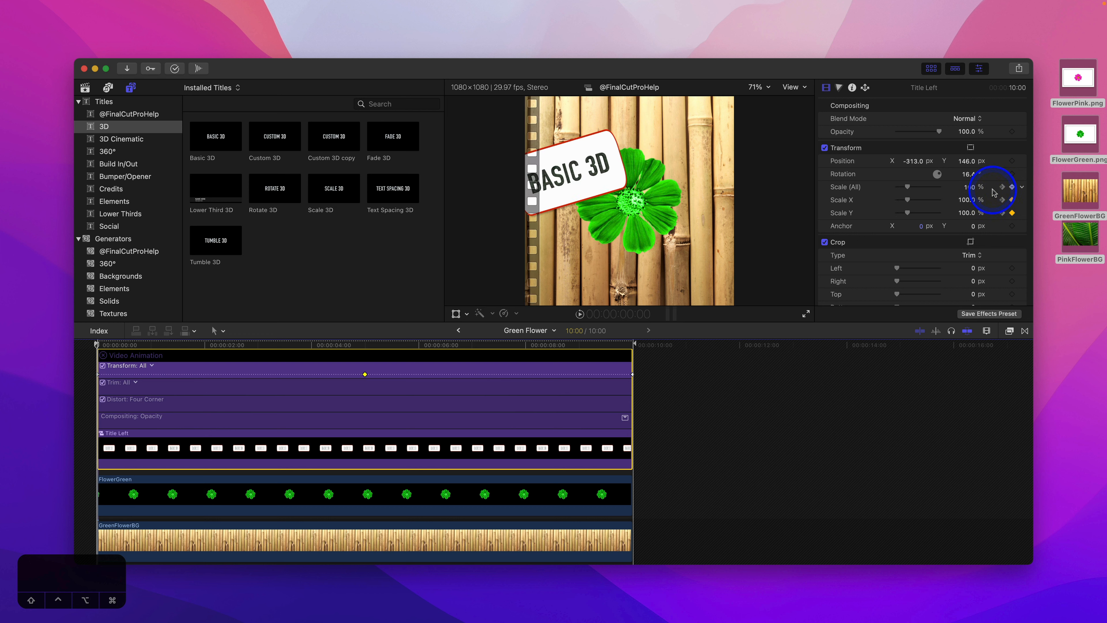
click(1007, 187)
click(1002, 187)
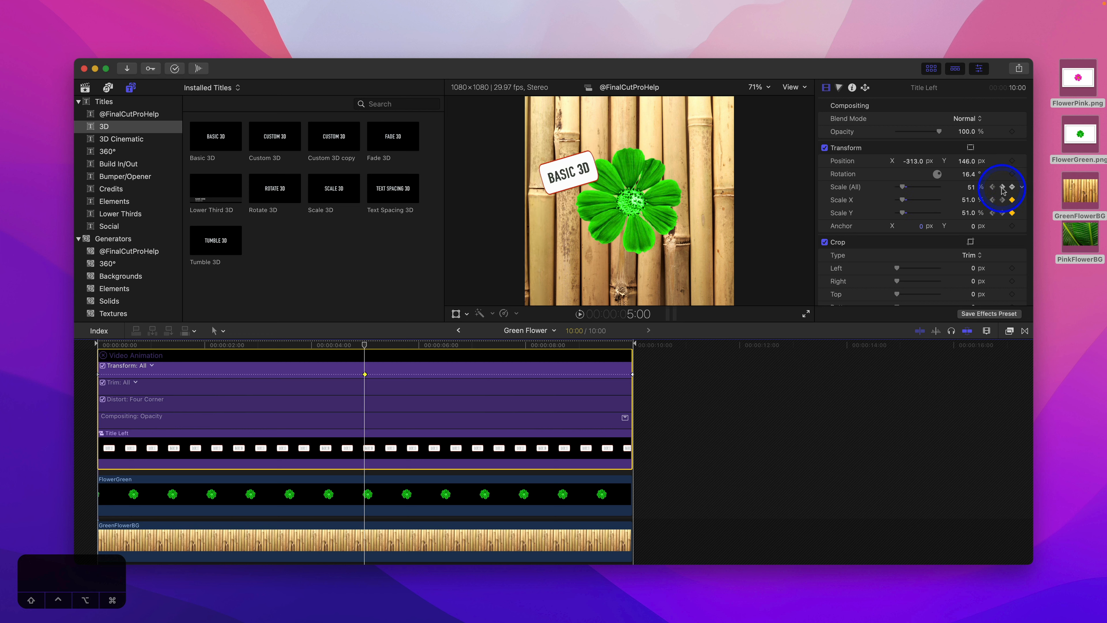
click(1002, 187)
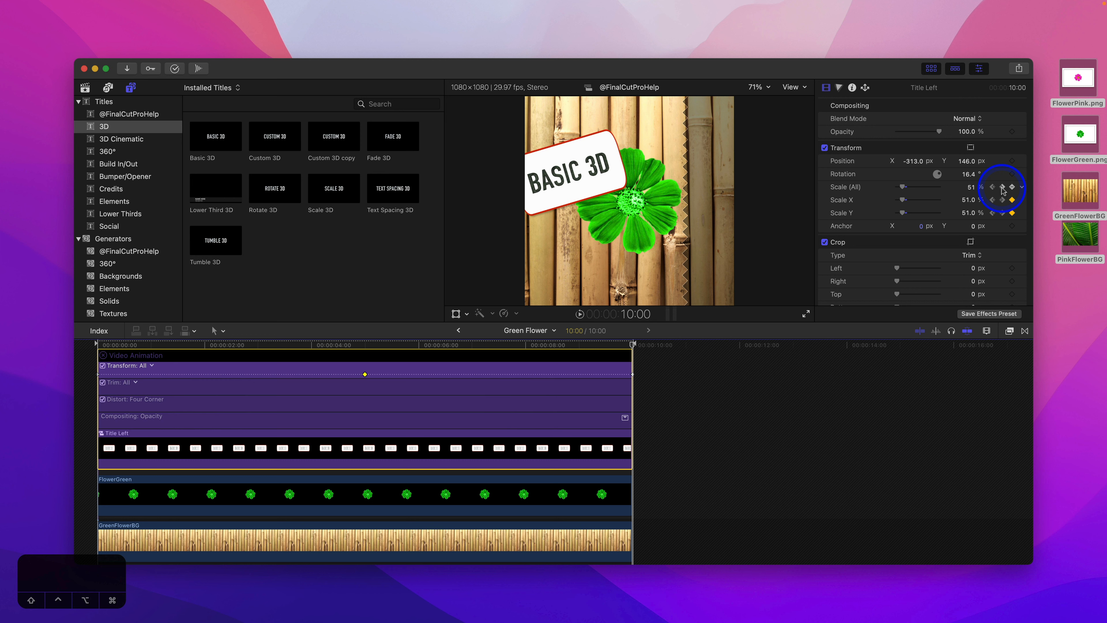
click(992, 187)
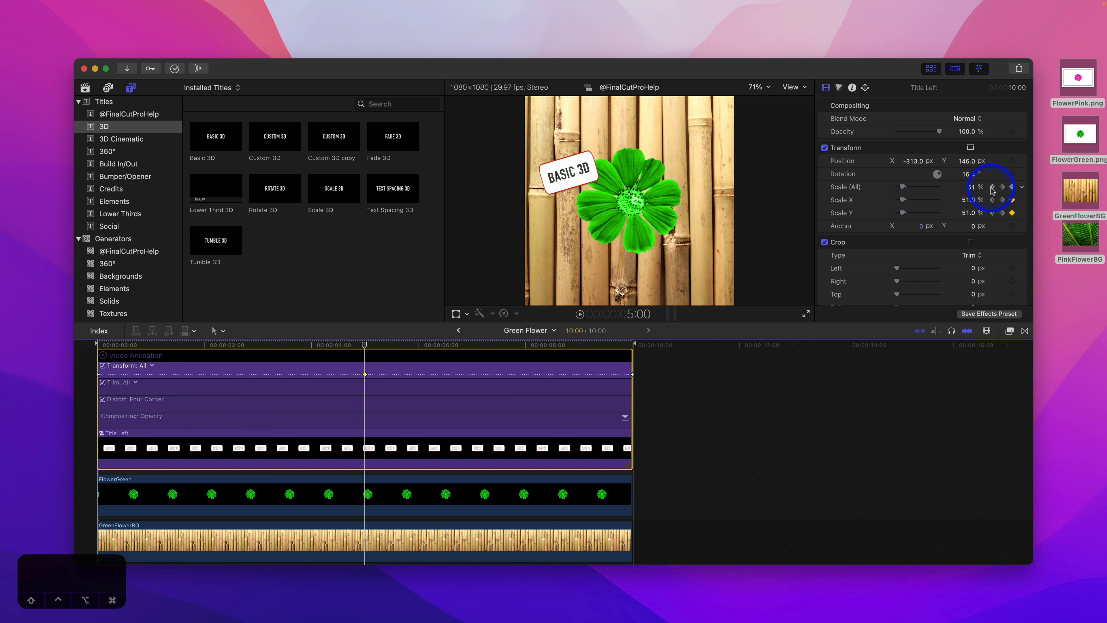
click(991, 187)
Reverse Title Left's Scale keyframes to 51% at the start, 100% at 5:00 and 51% at the end, and hide its video animation
click(969, 186)
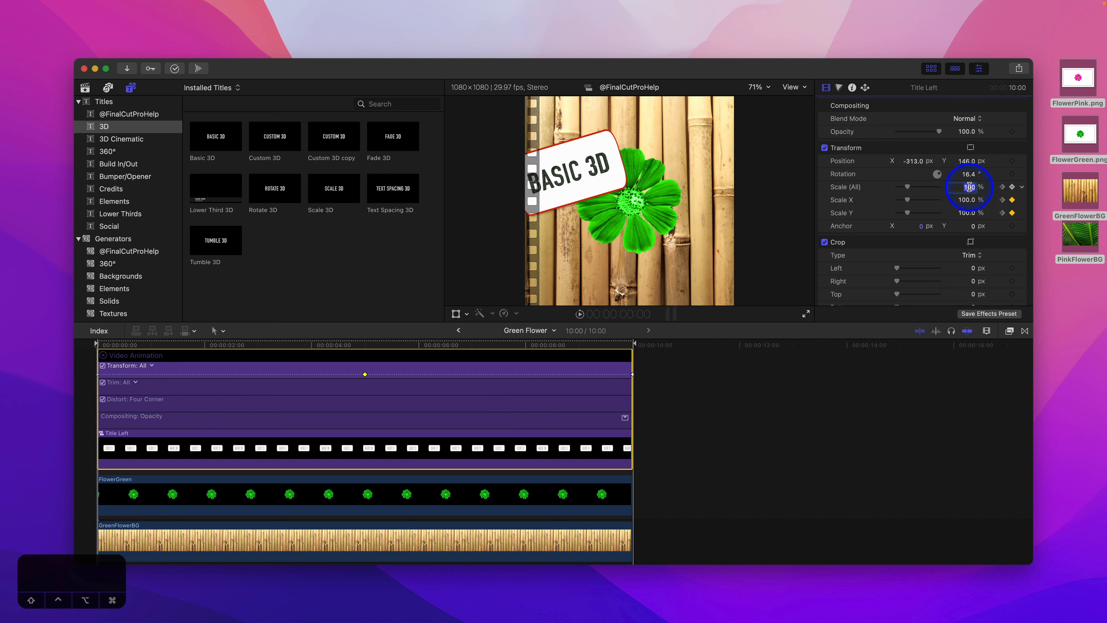
key(Return)
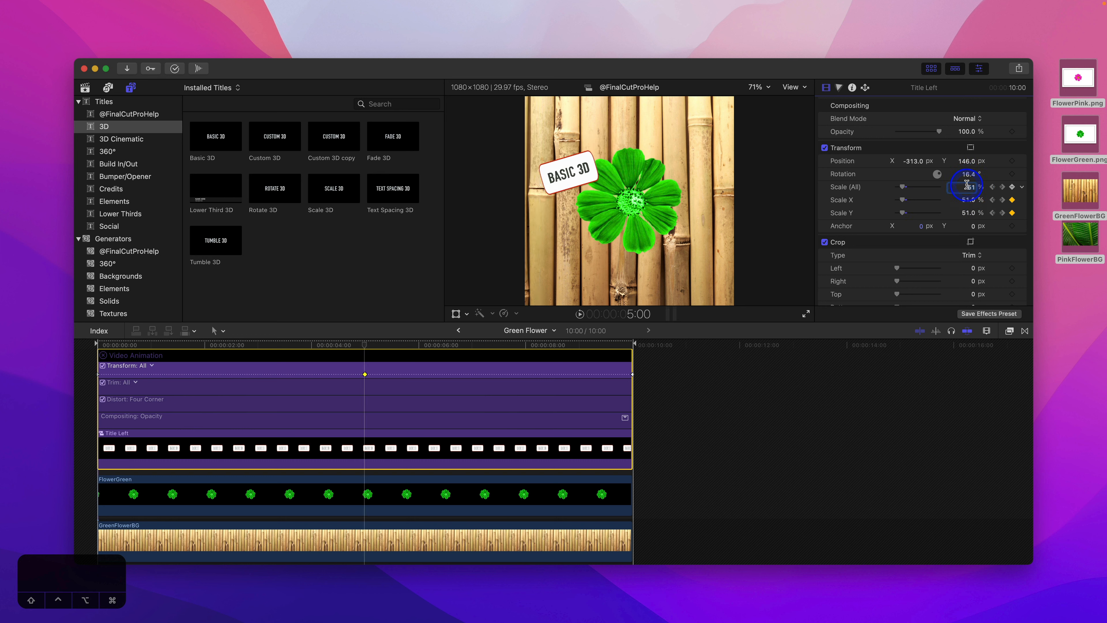
key(Return)
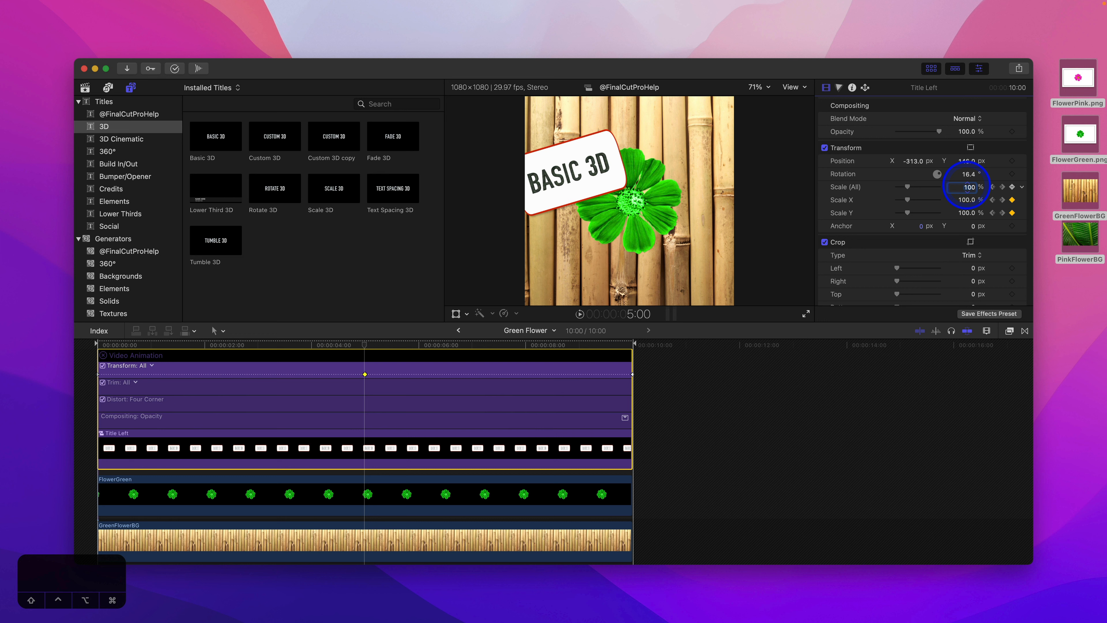
click(1003, 188)
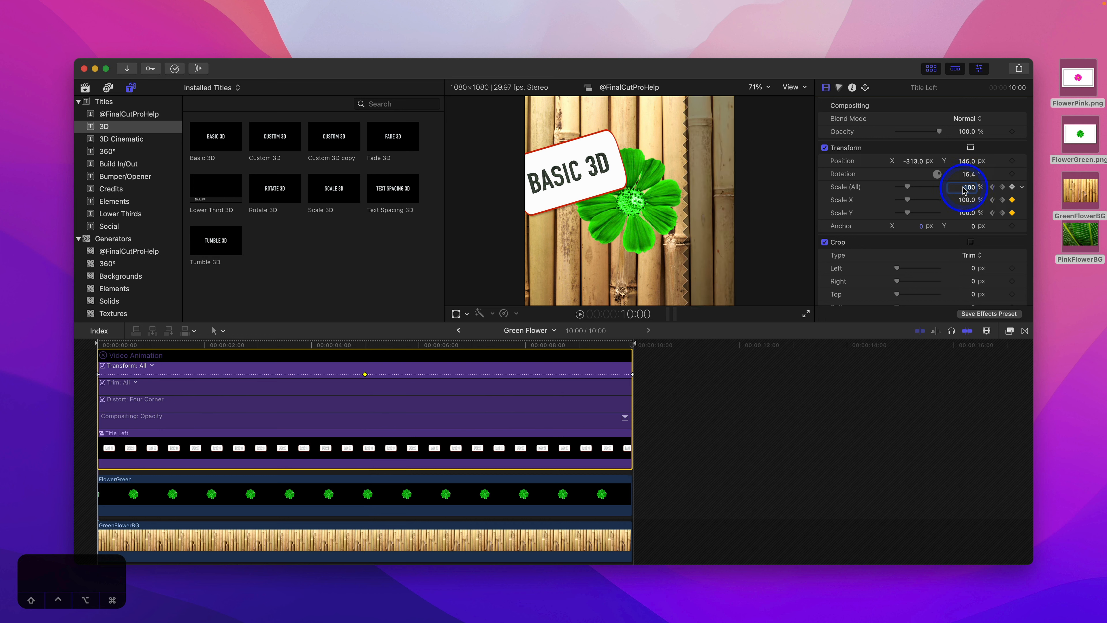
key(Return)
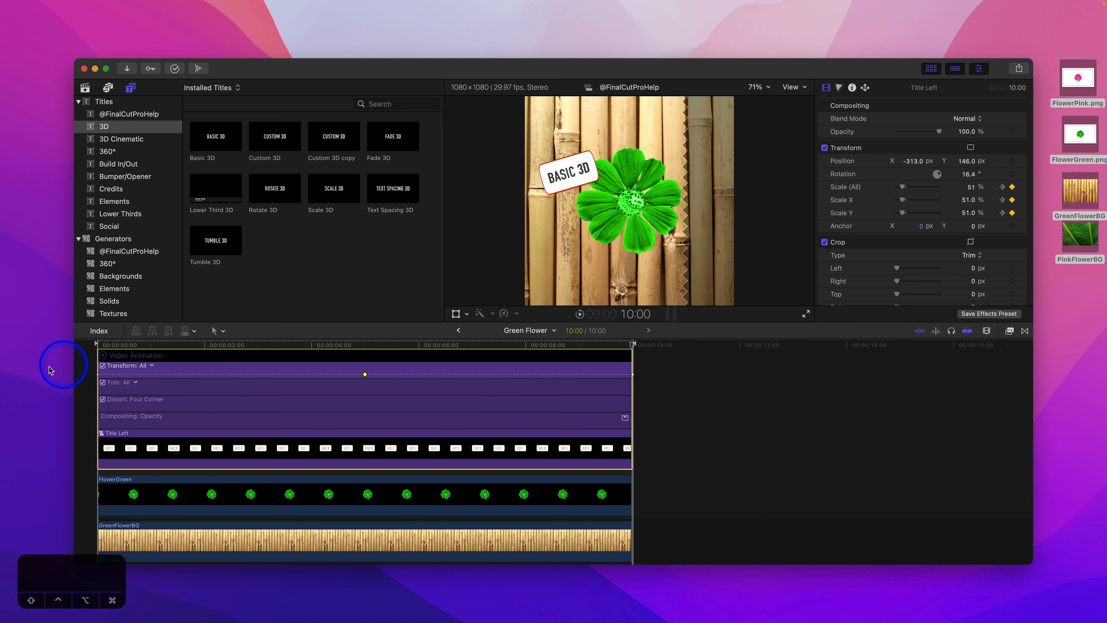
click(103, 355)
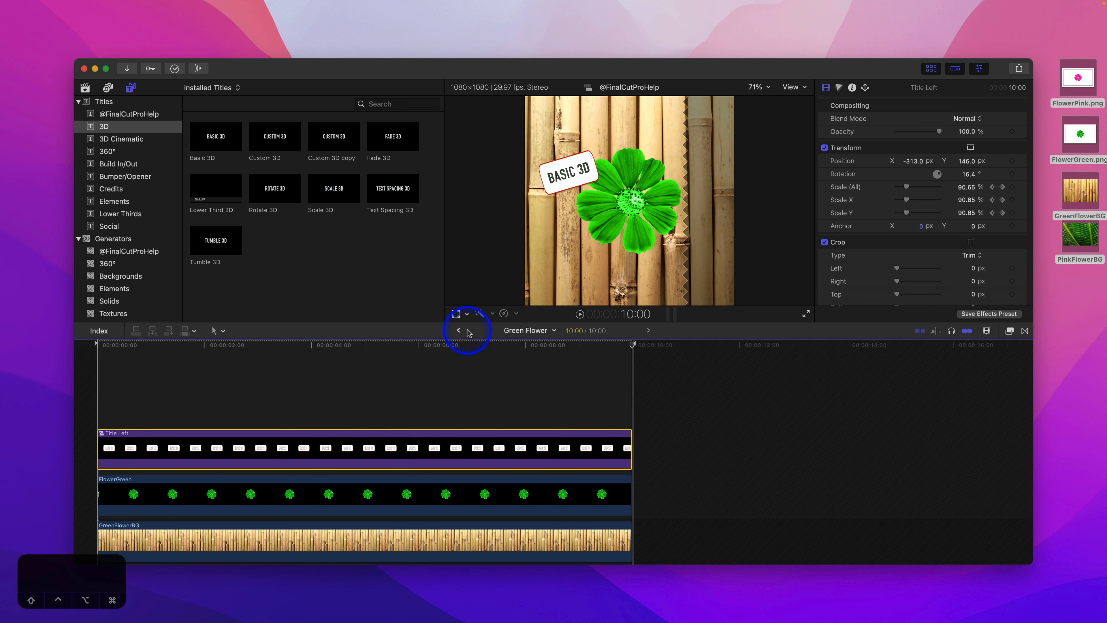
Return to the project and play it from the start to check the alternating title scaling
click(458, 330)
click(98, 344)
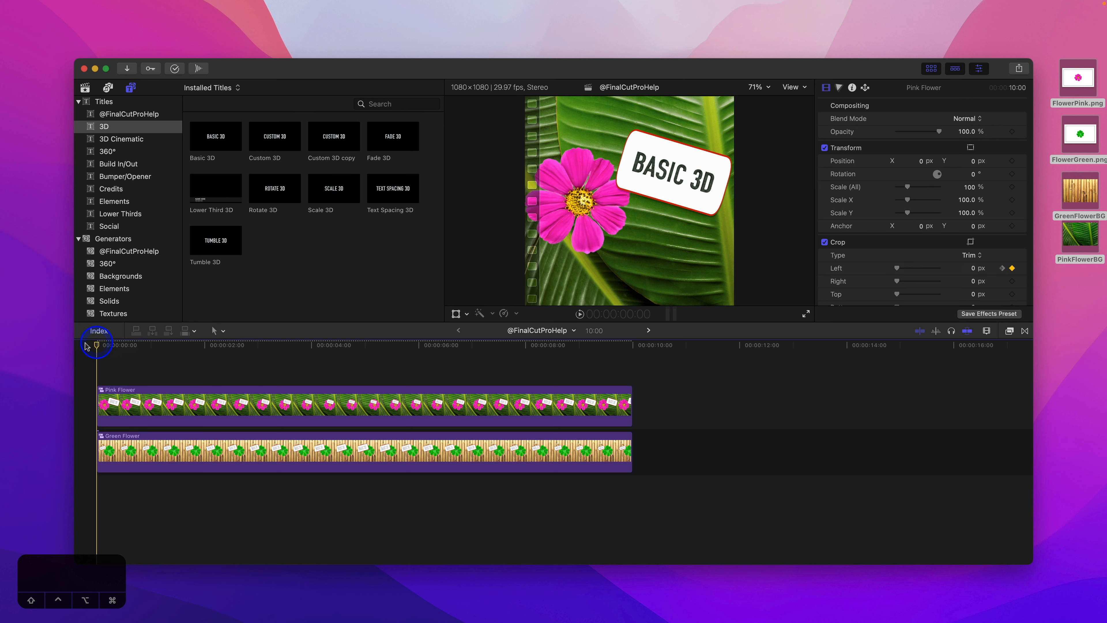
key(space)
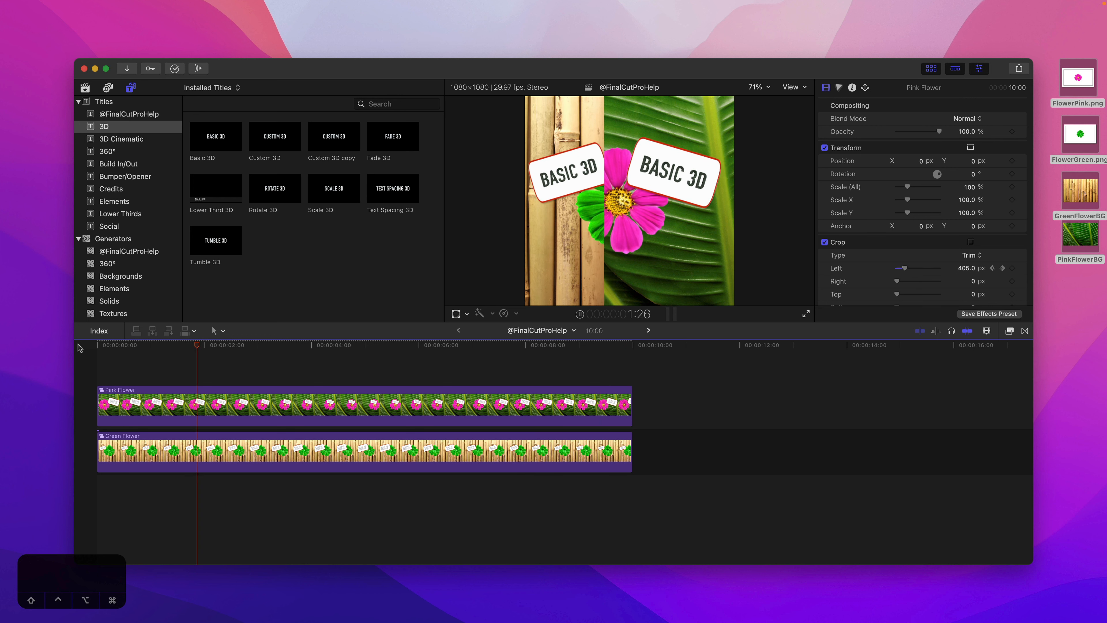
key(space)
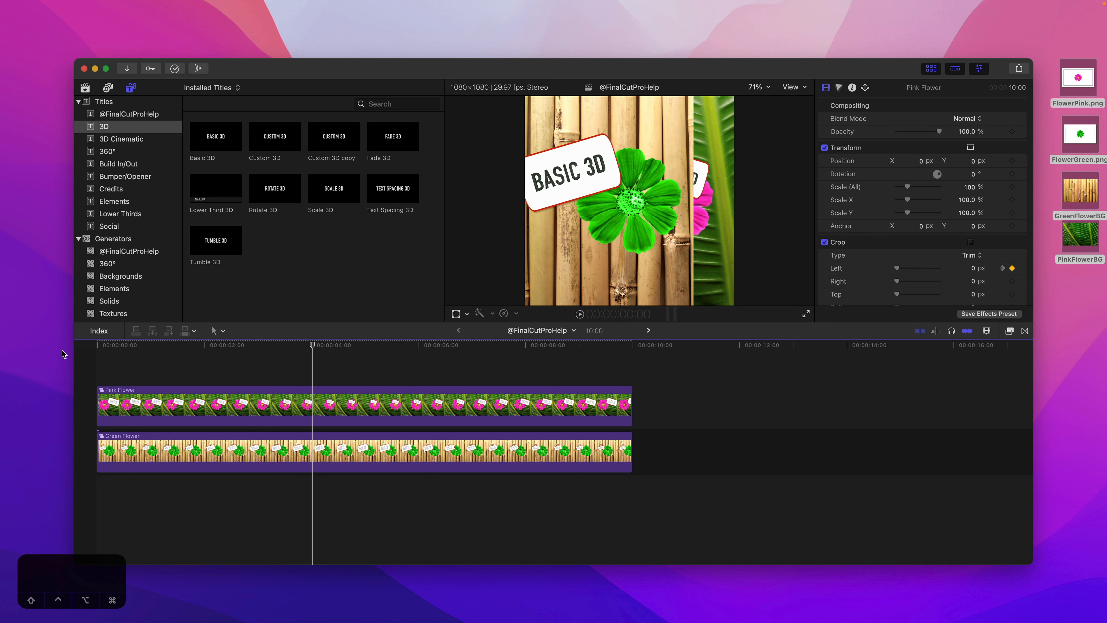
Open Pink Flower, copy the FlowerPink clip for its attributes, and return to the project
double_click(313, 408)
click(325, 407)
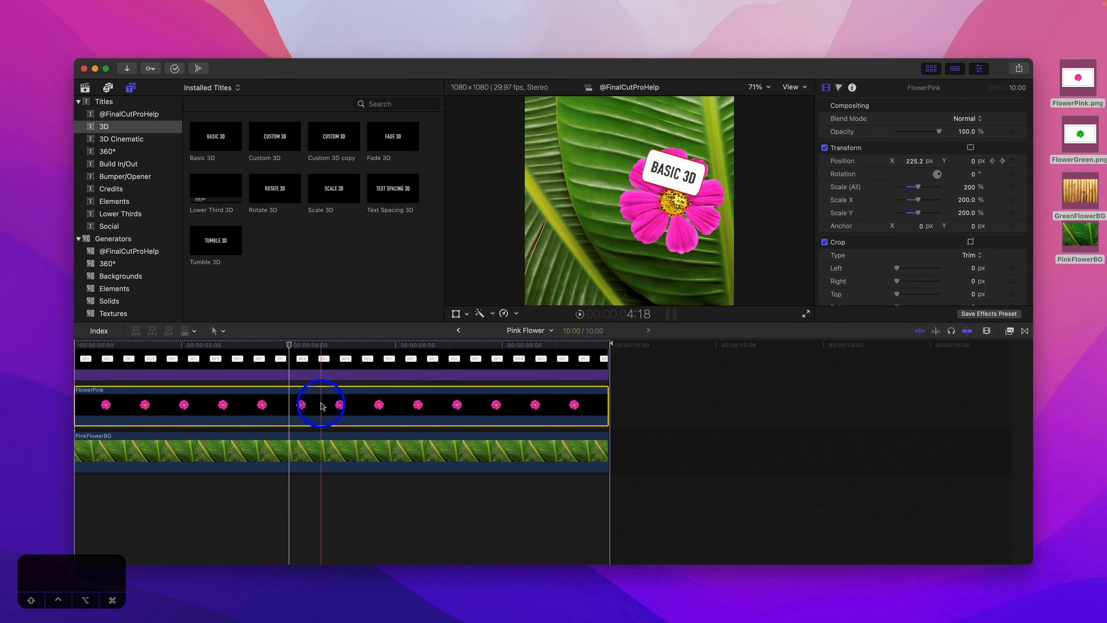
click(459, 330)
Open Green Flower and paste FlowerPink's Position and Scale attributes onto FlowerGreen with Stretch to Fit keyframe timing
double_click(347, 464)
click(309, 400)
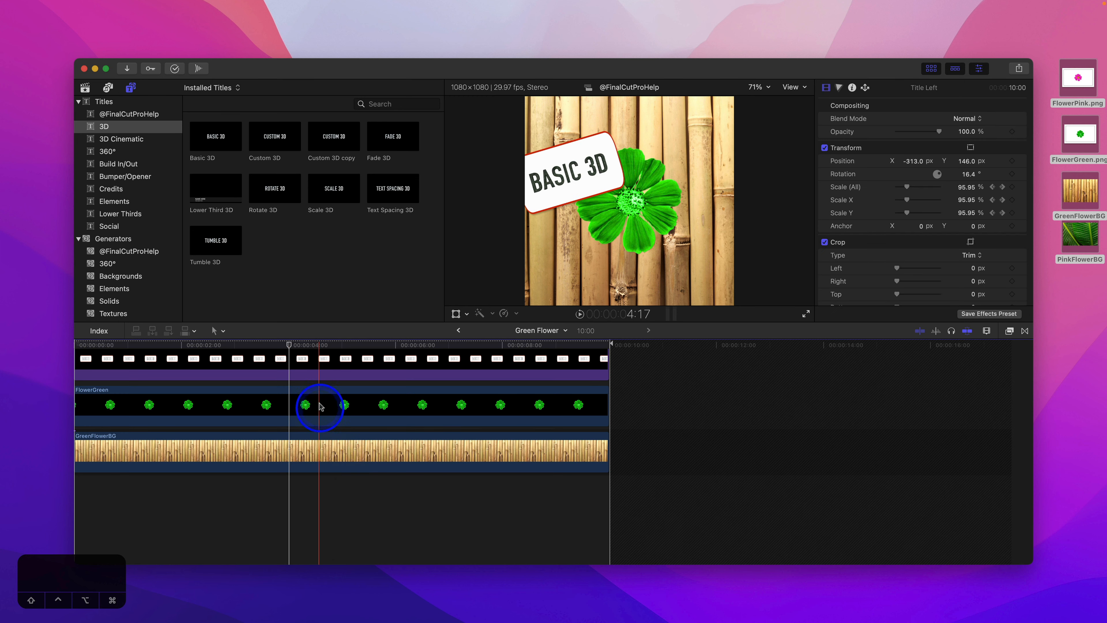
click(112, 5)
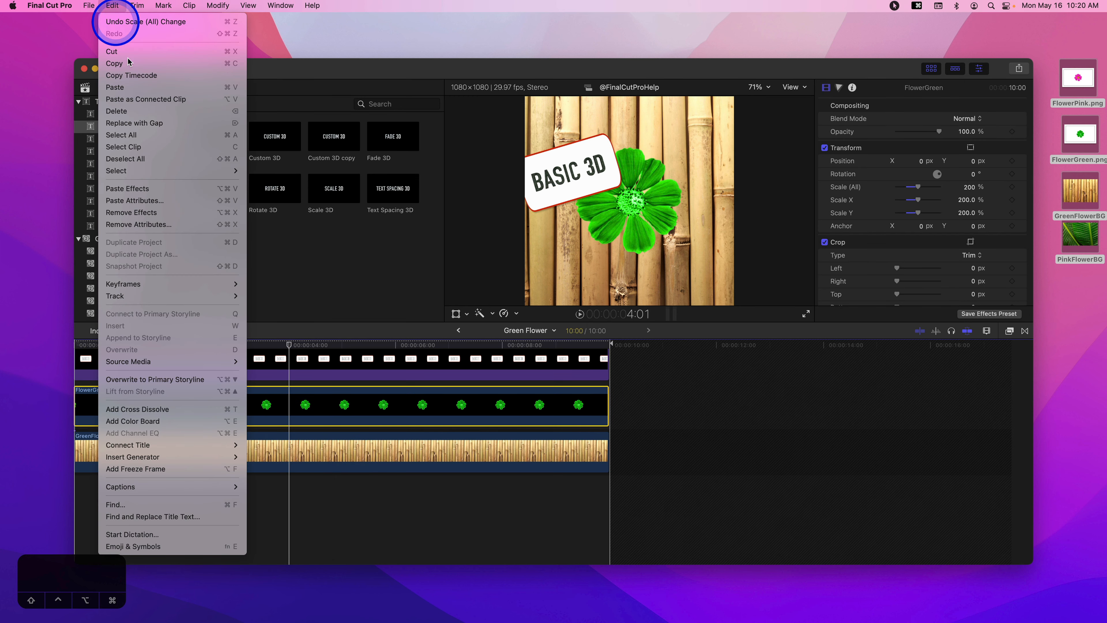
click(153, 204)
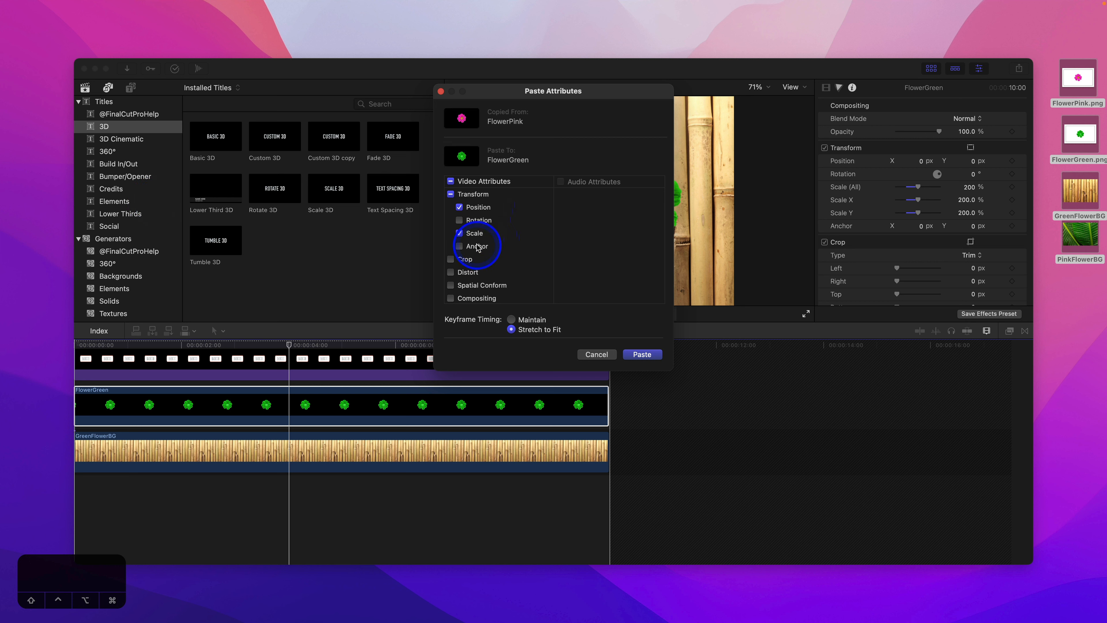
drag(475, 239, 461, 238)
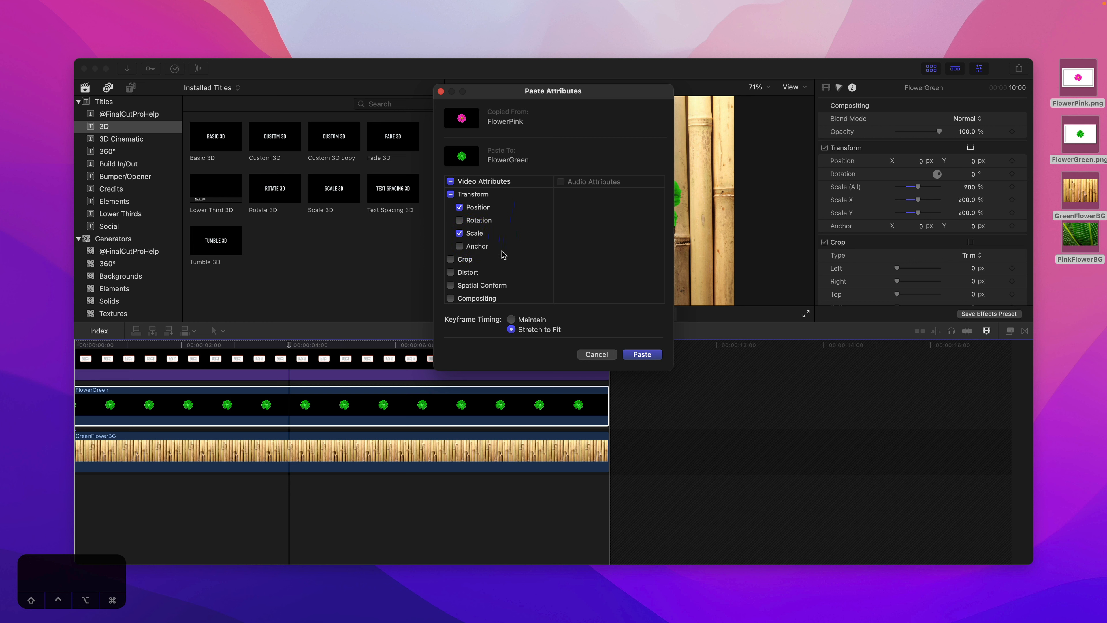
click(651, 358)
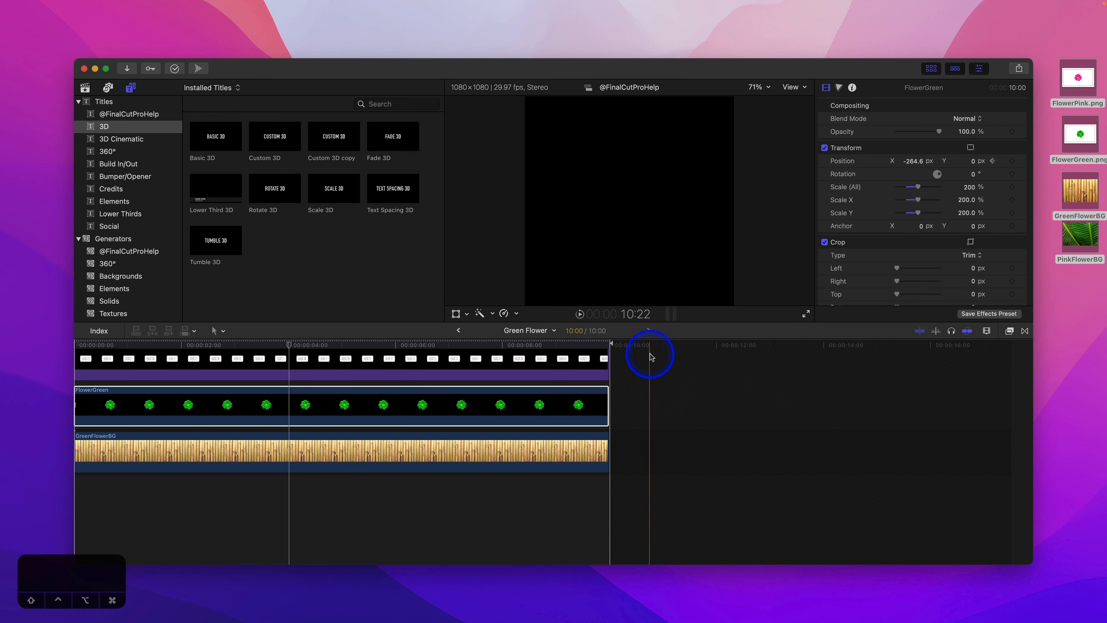
Return to the main project and play it from the start to check the matching flower animation
click(458, 330)
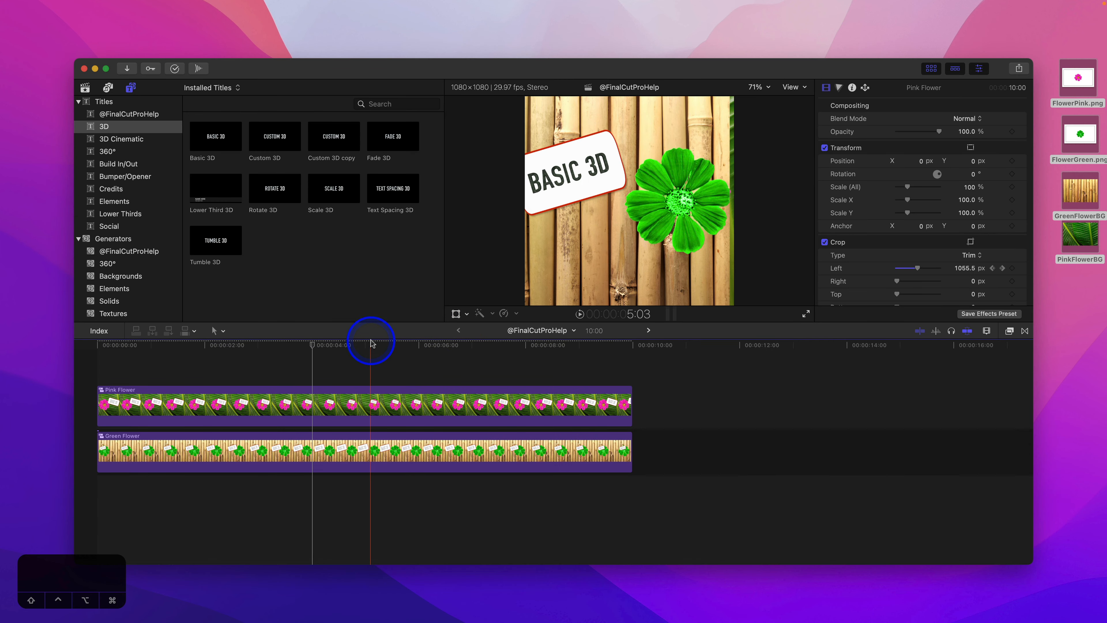
drag(371, 343, 98, 344)
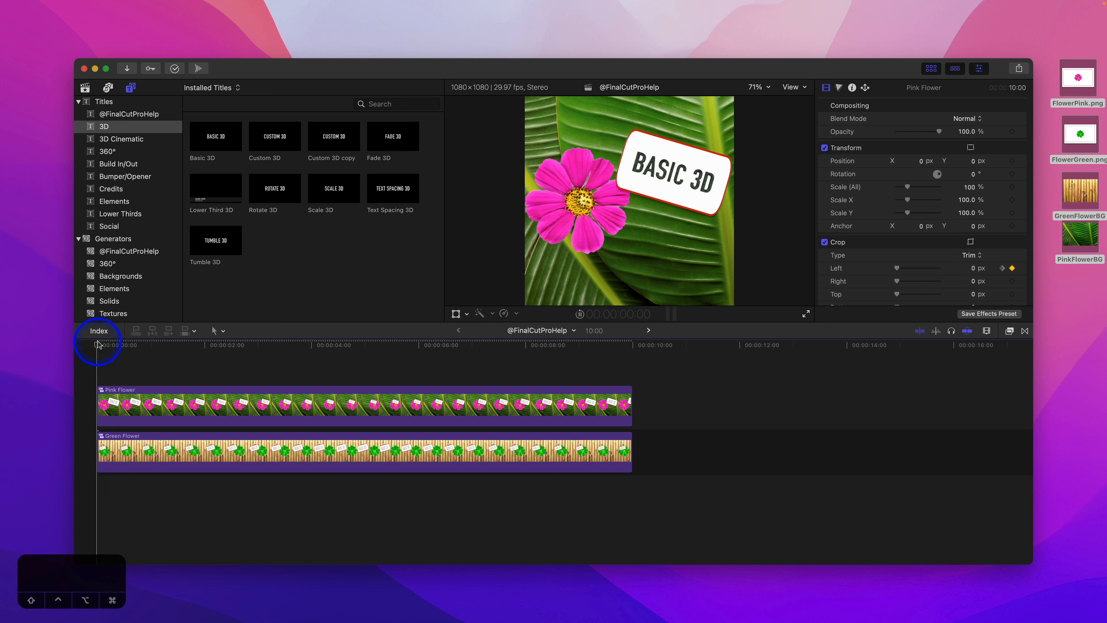
key(space)
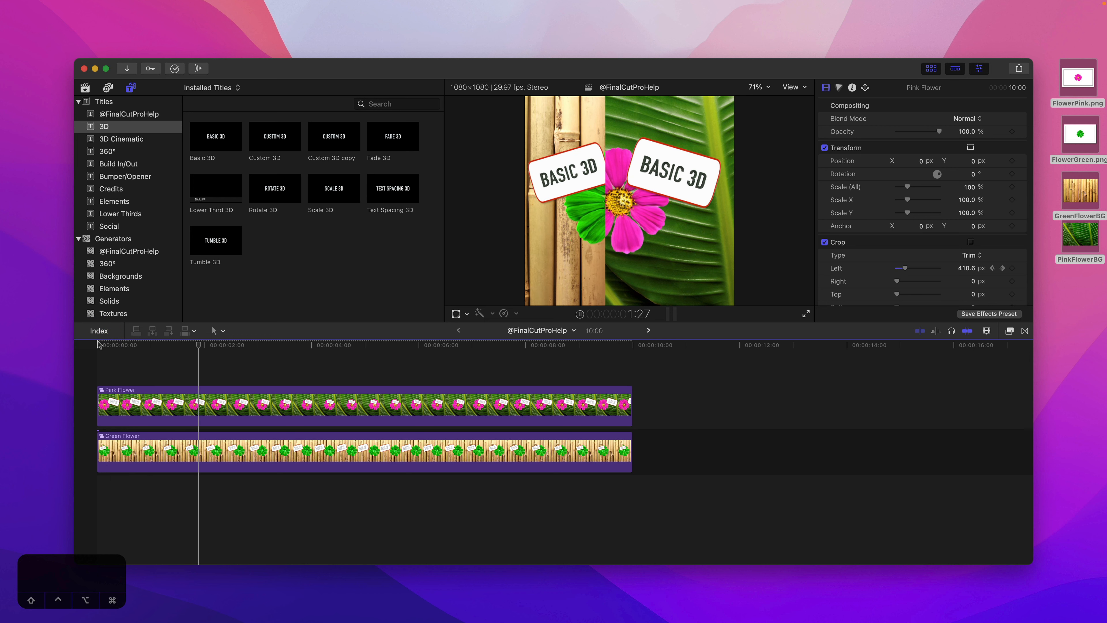
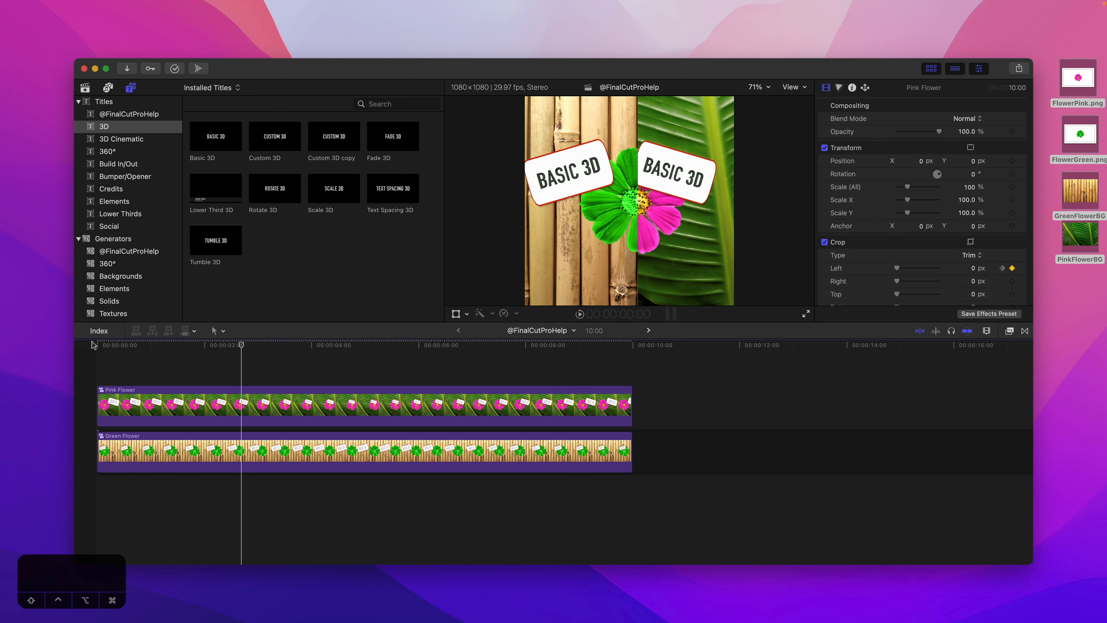
click(155, 421)
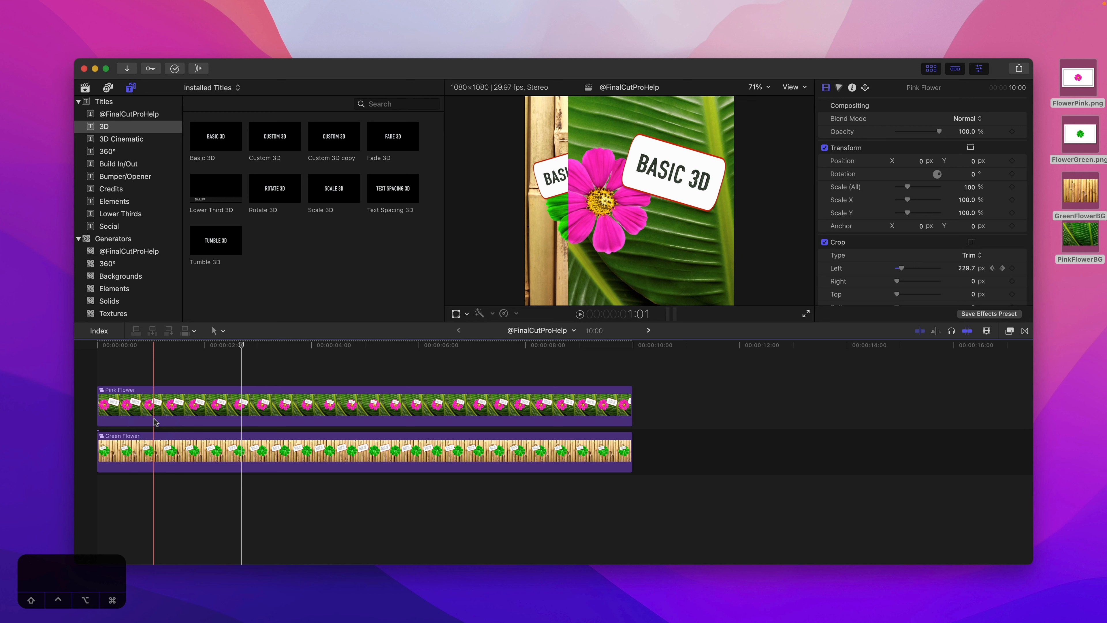
click(317, 400)
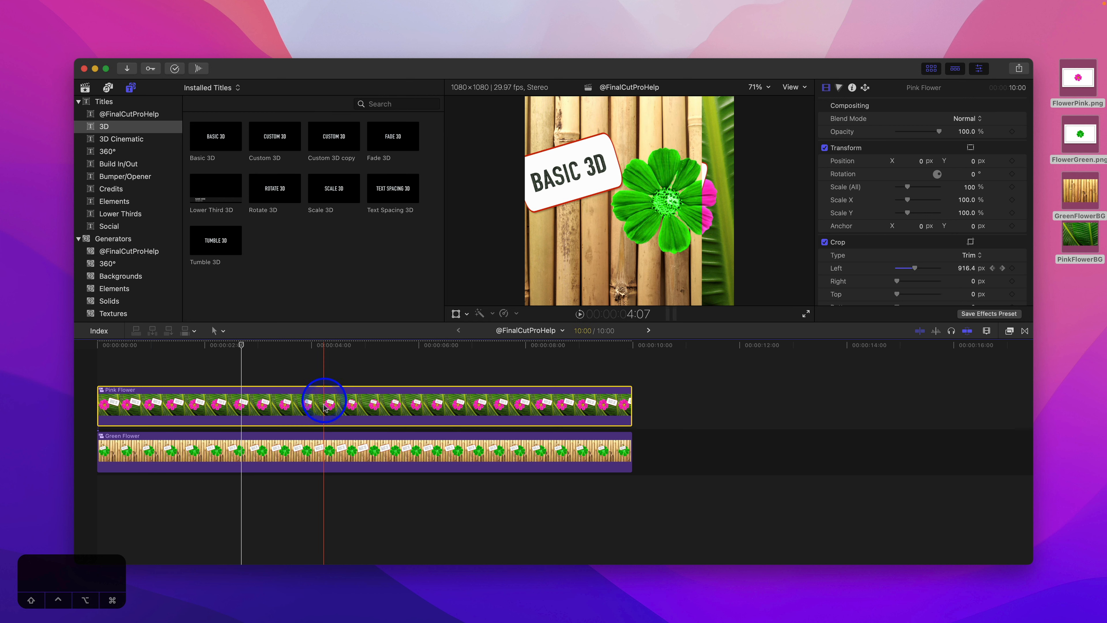
shift+click(339, 461)
key(alt+g)
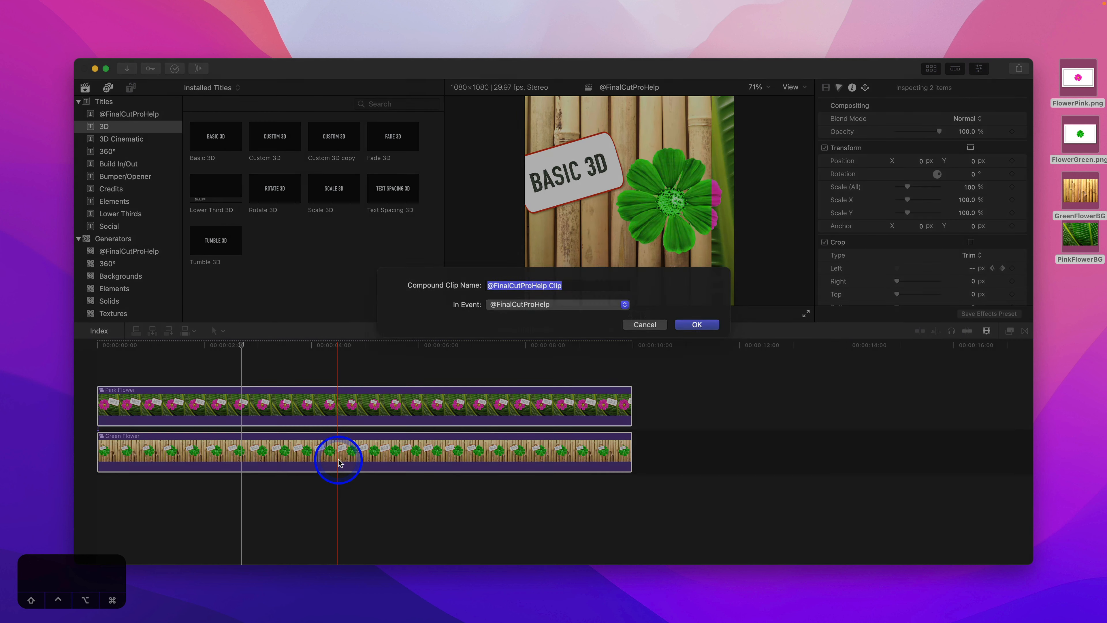
key(Return)
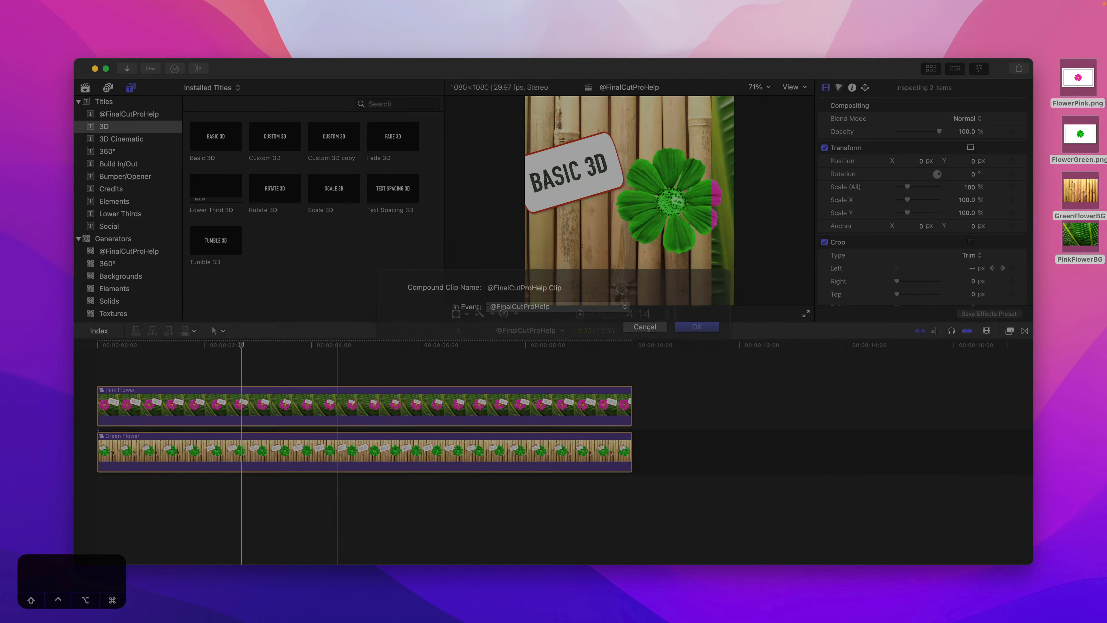
Retime the combined compound clip to Fast 4x and play the result
click(405, 445)
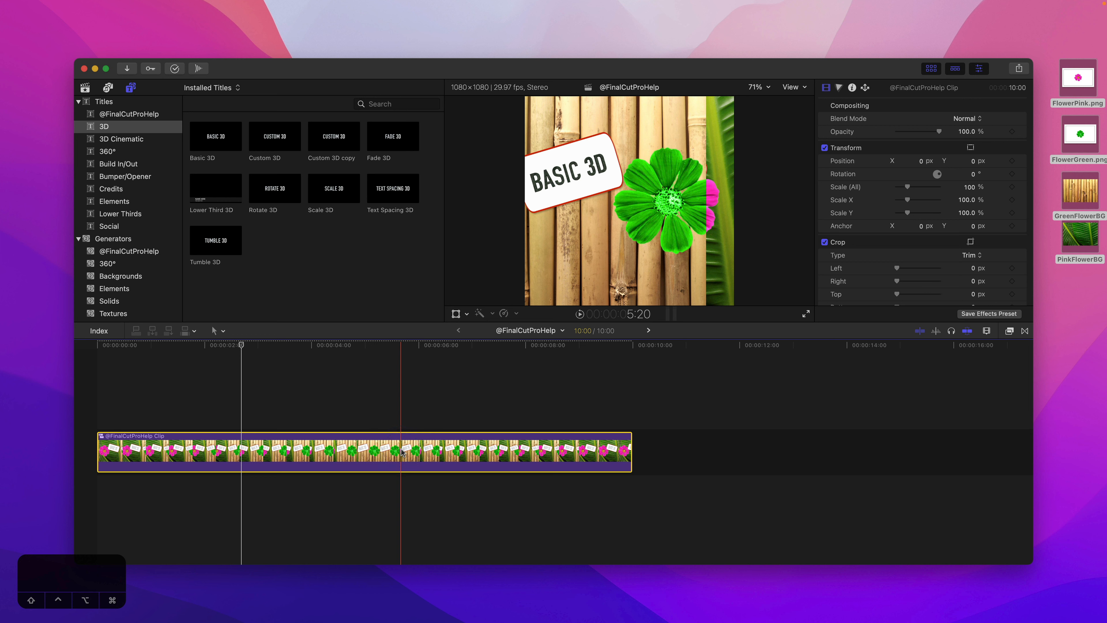
click(395, 408)
click(391, 447)
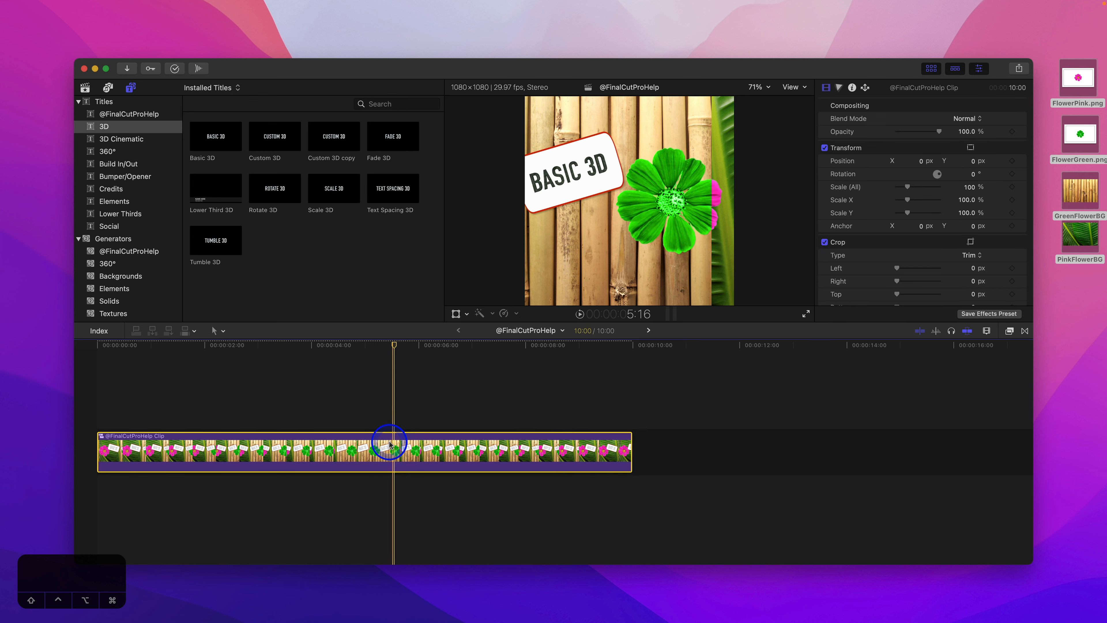
click(517, 314)
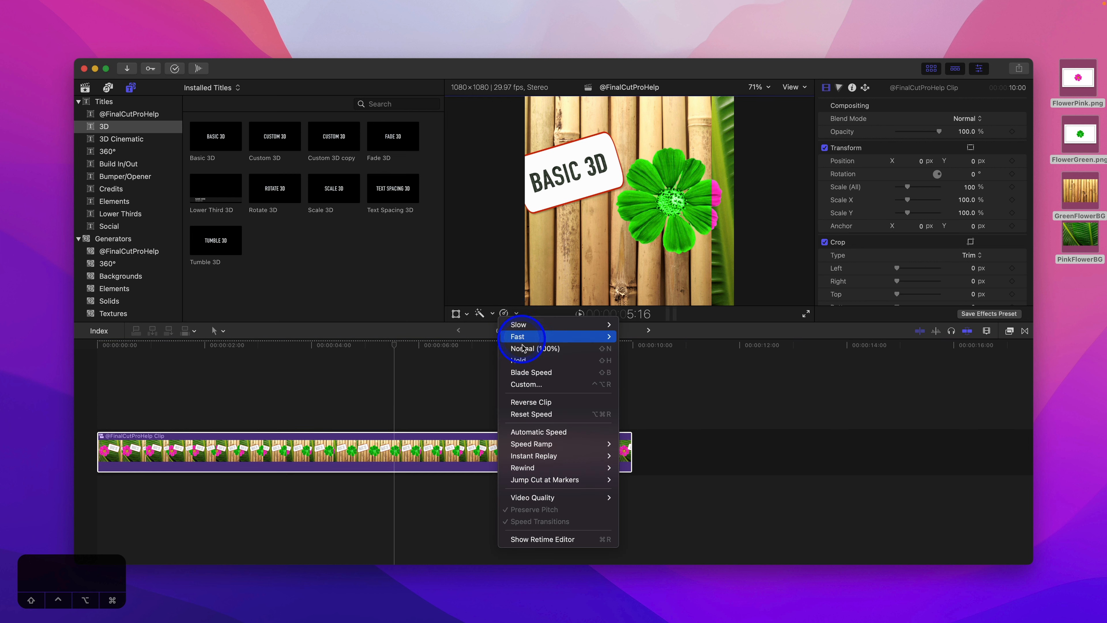
mouse_move(531, 335)
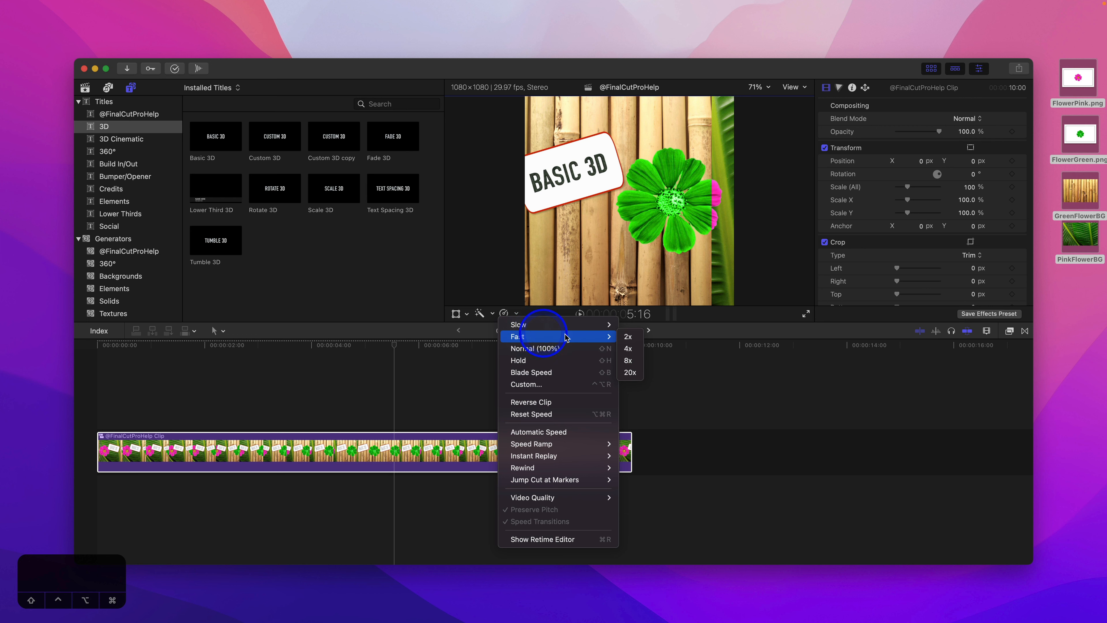
click(628, 349)
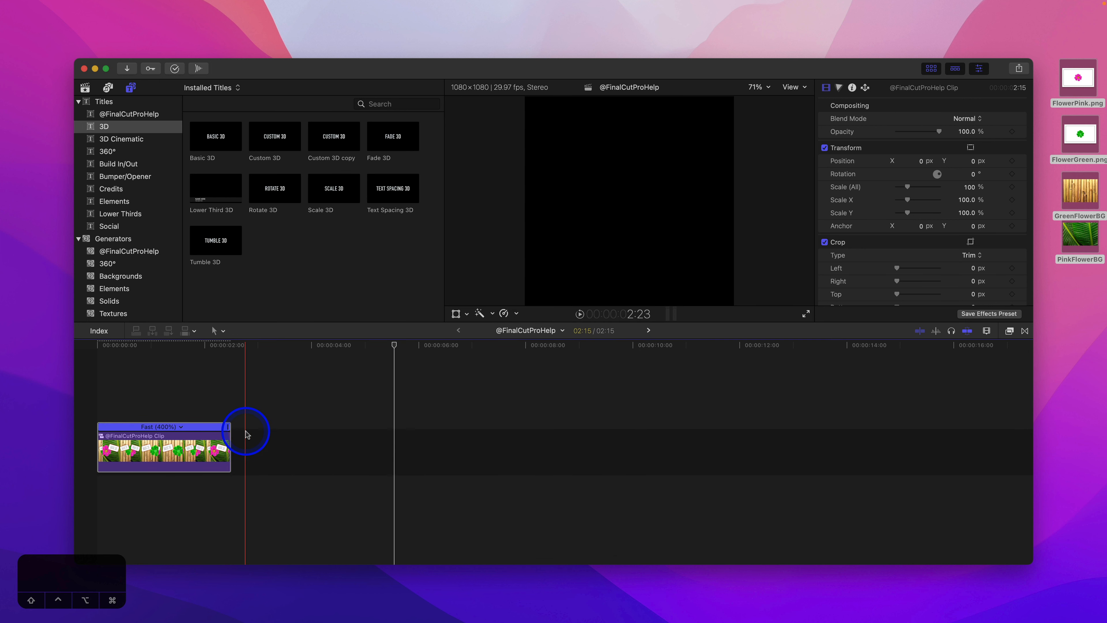
key(space)
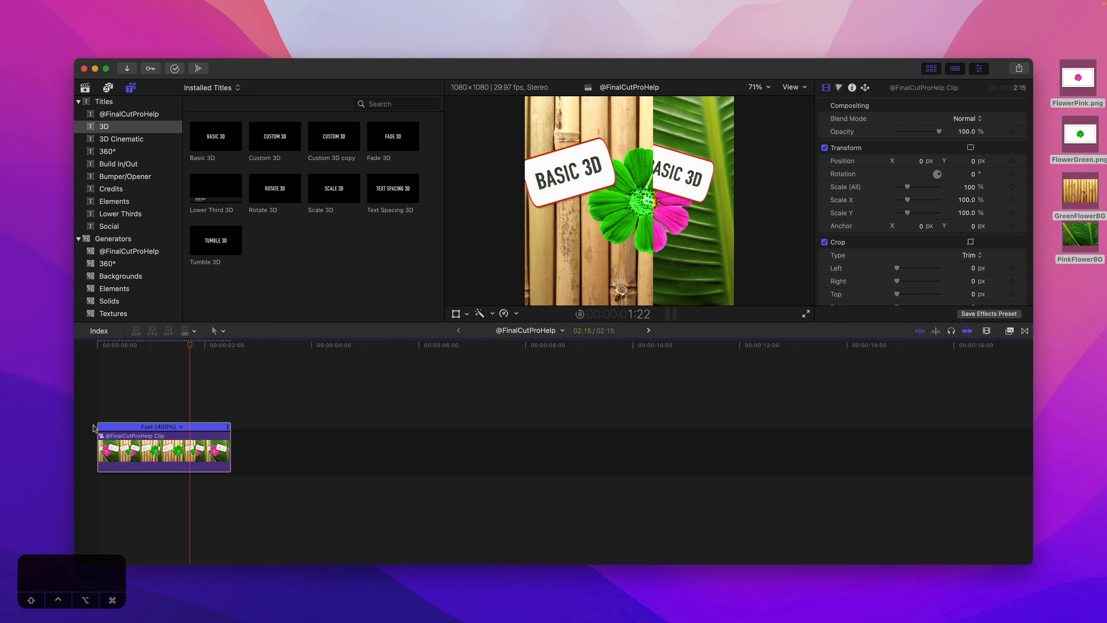
key(space)
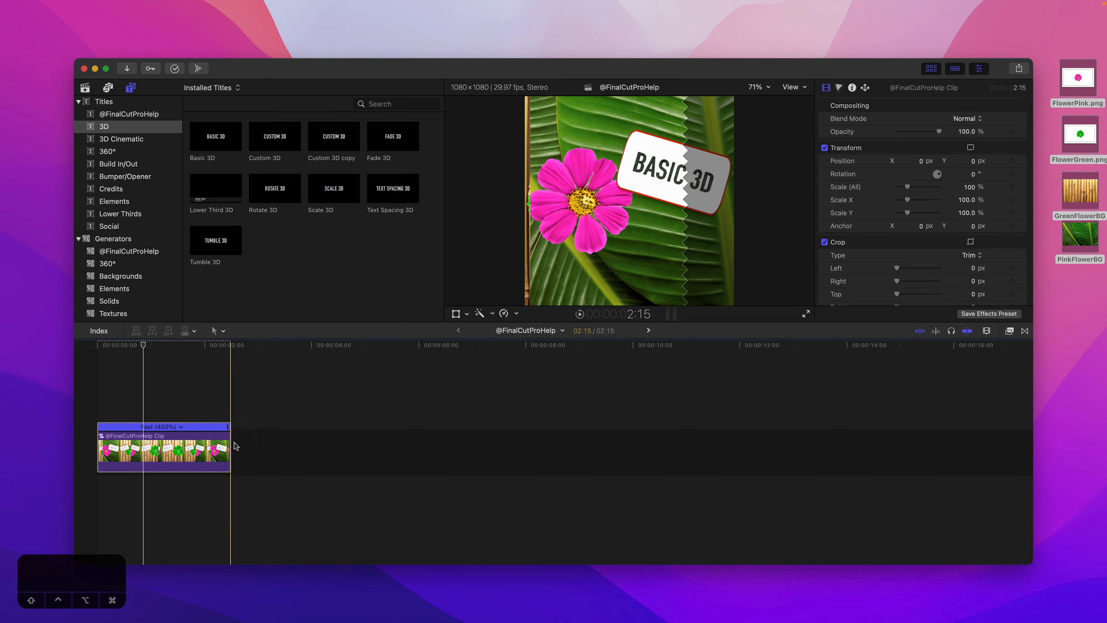
Change the compound clip's speed to Fast 2x and play it from the start
click(181, 427)
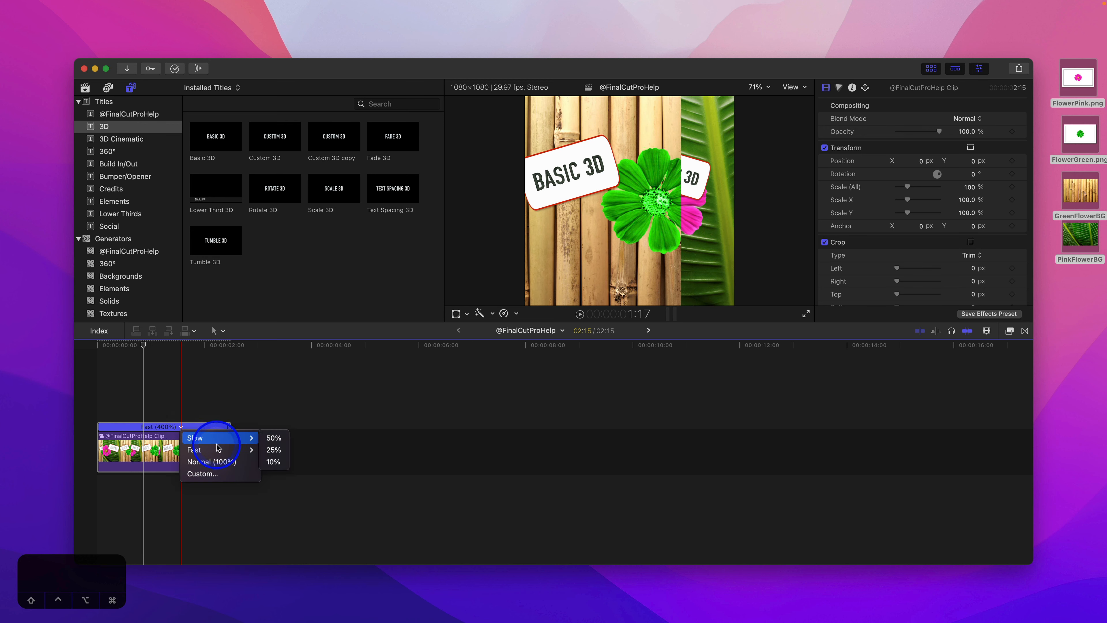
mouse_move(218, 449)
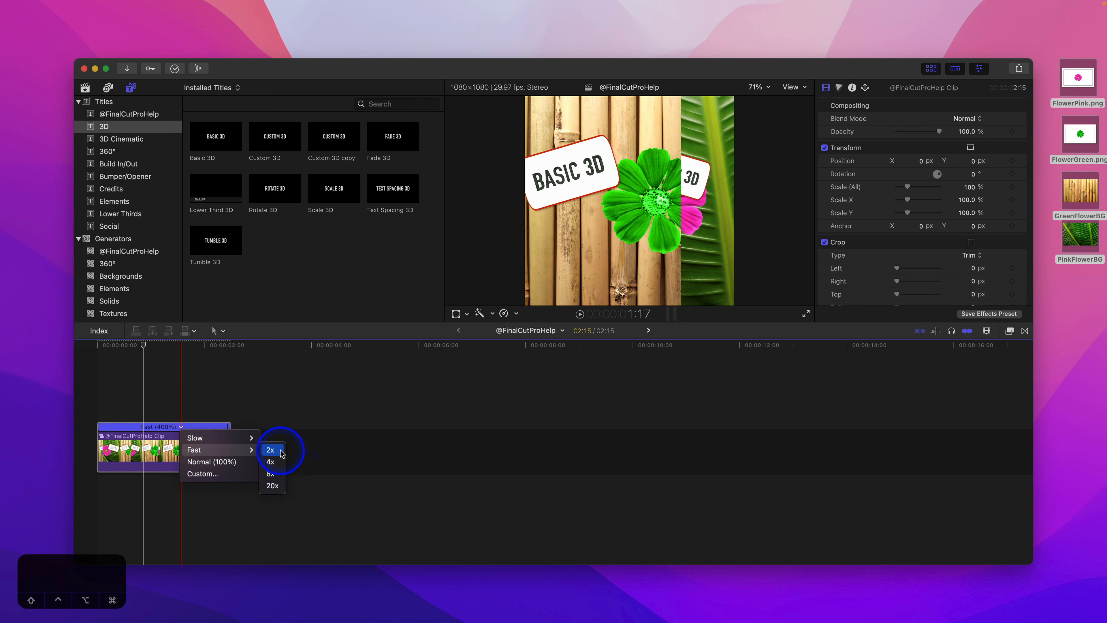
click(270, 450)
click(101, 437)
key(space)
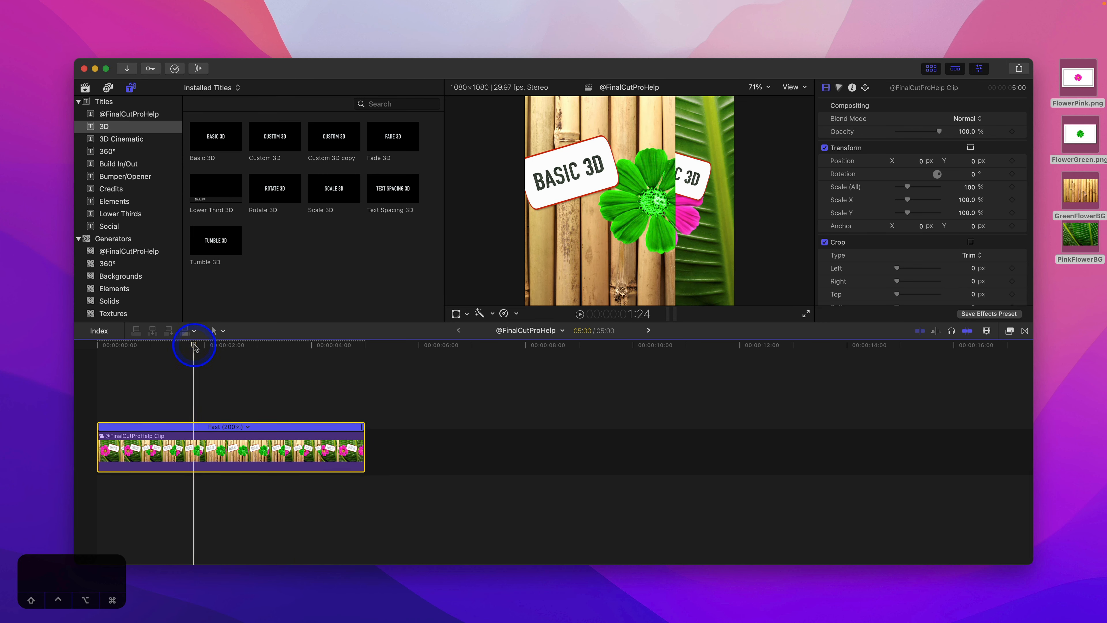
Add a Custom 3D title above the compound clip from its start and extend it to the clip's end at 5:00
drag(278, 148, 87, 412)
click(233, 413)
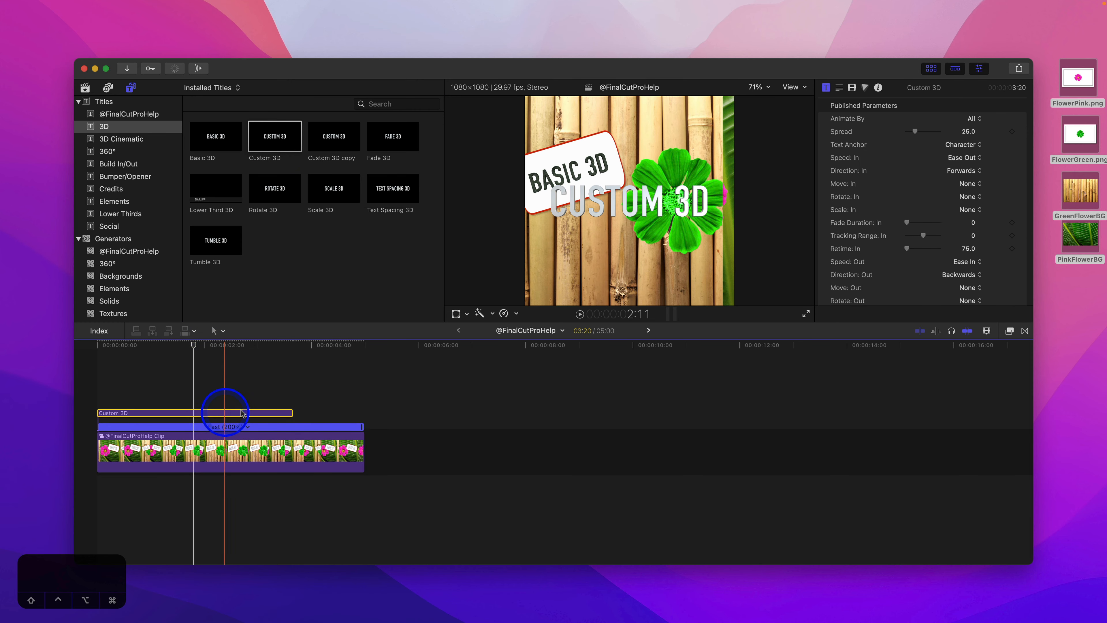
drag(291, 413, 360, 414)
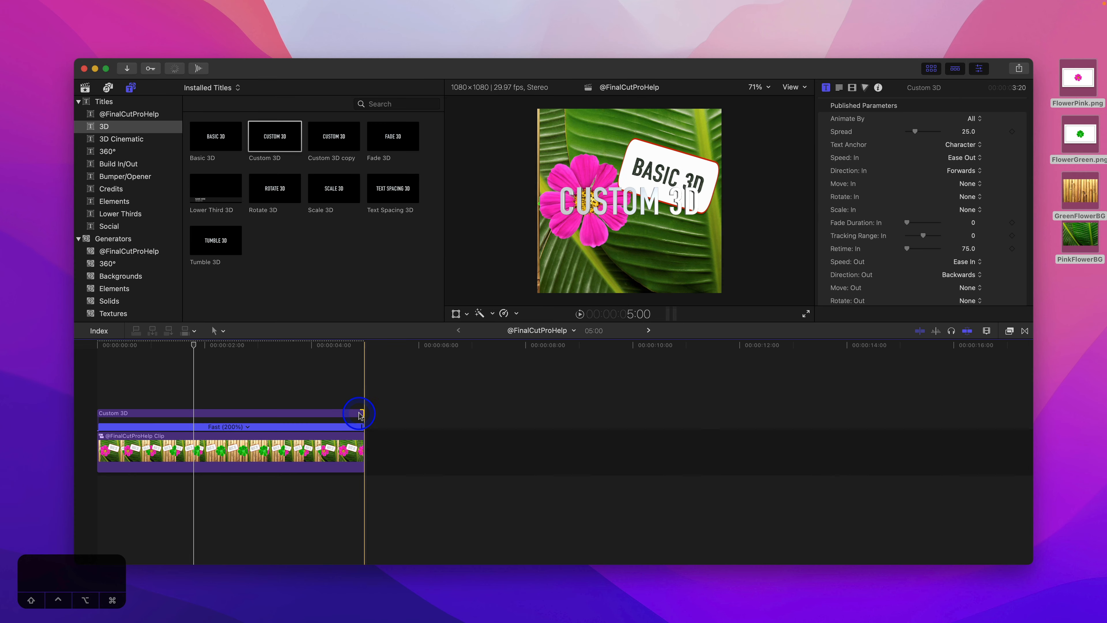
click(293, 412)
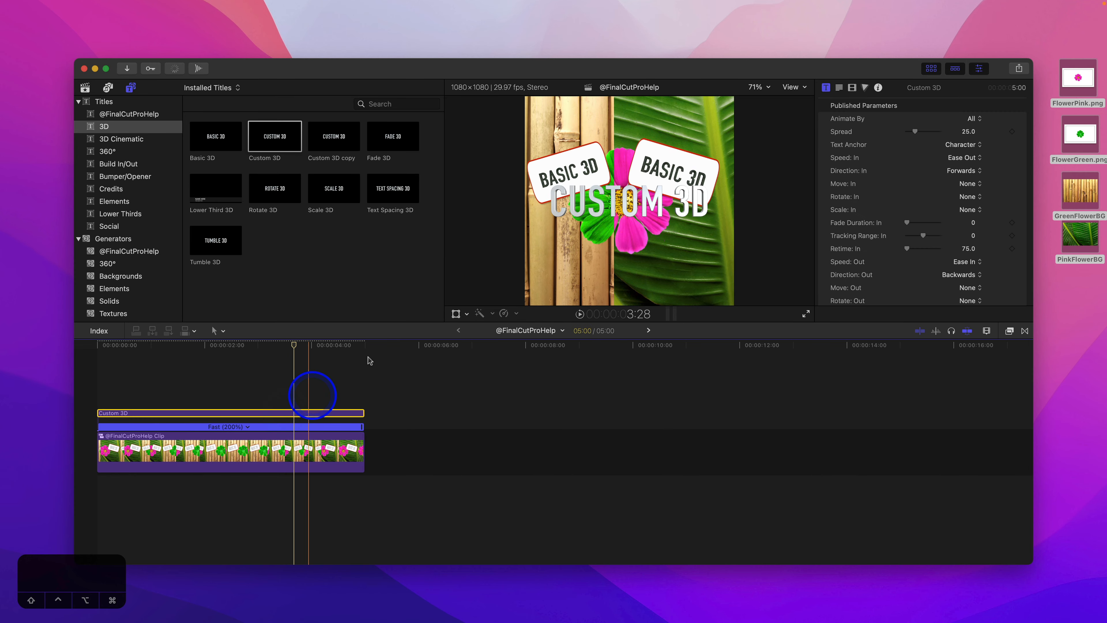
drag(643, 201, 627, 286)
double_click(604, 291)
double_click(602, 290)
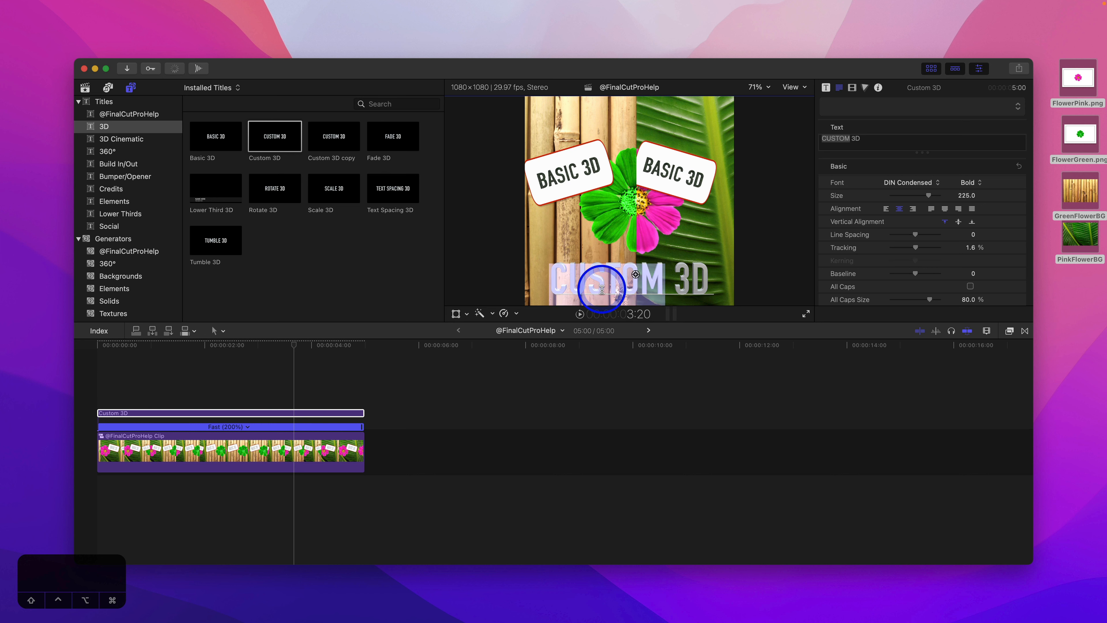
key(super+a)
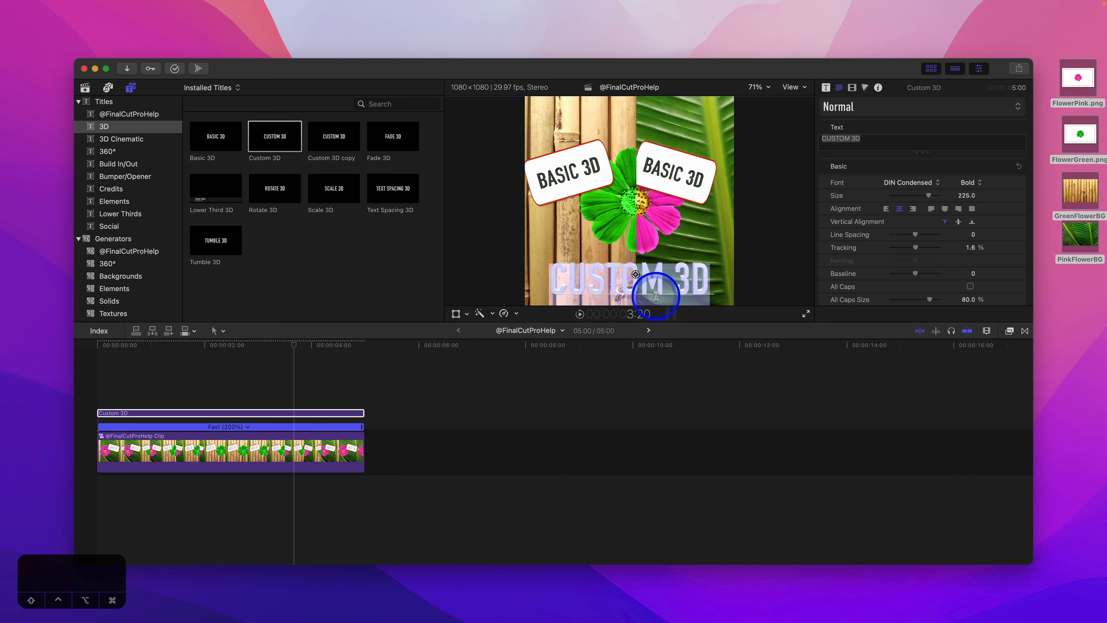
text(@Final)
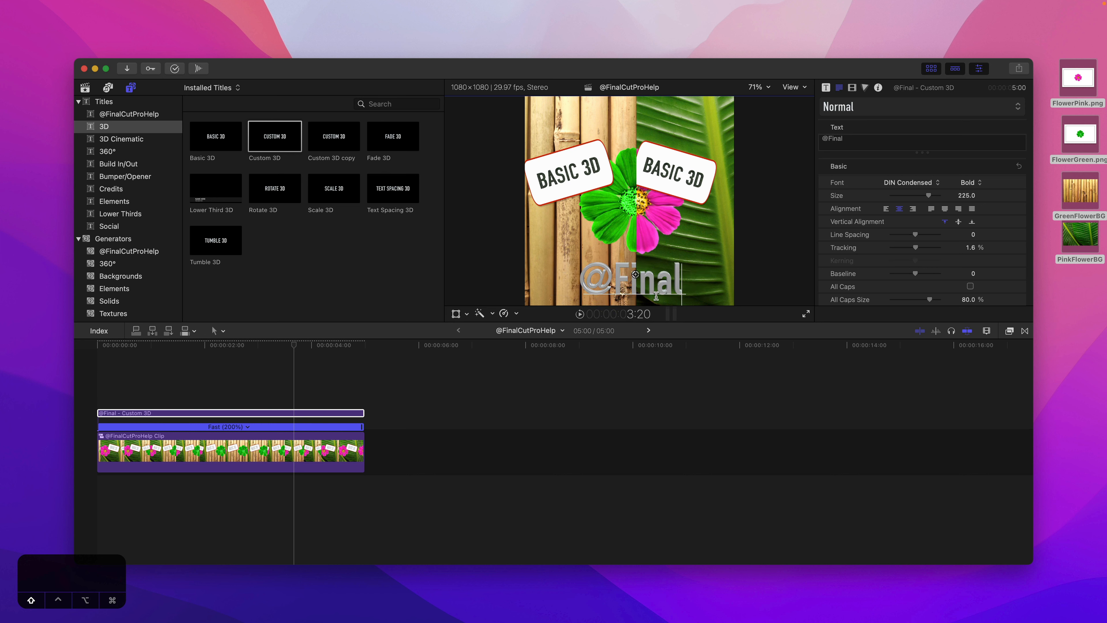
text(CutProHelp)
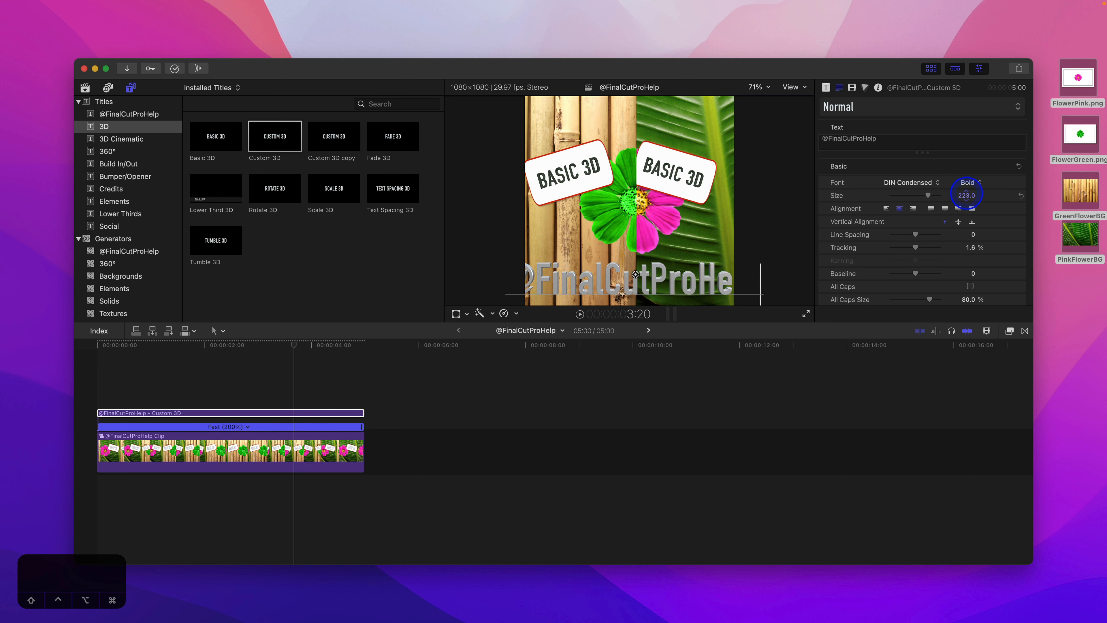
drag(966, 195, 966, 195)
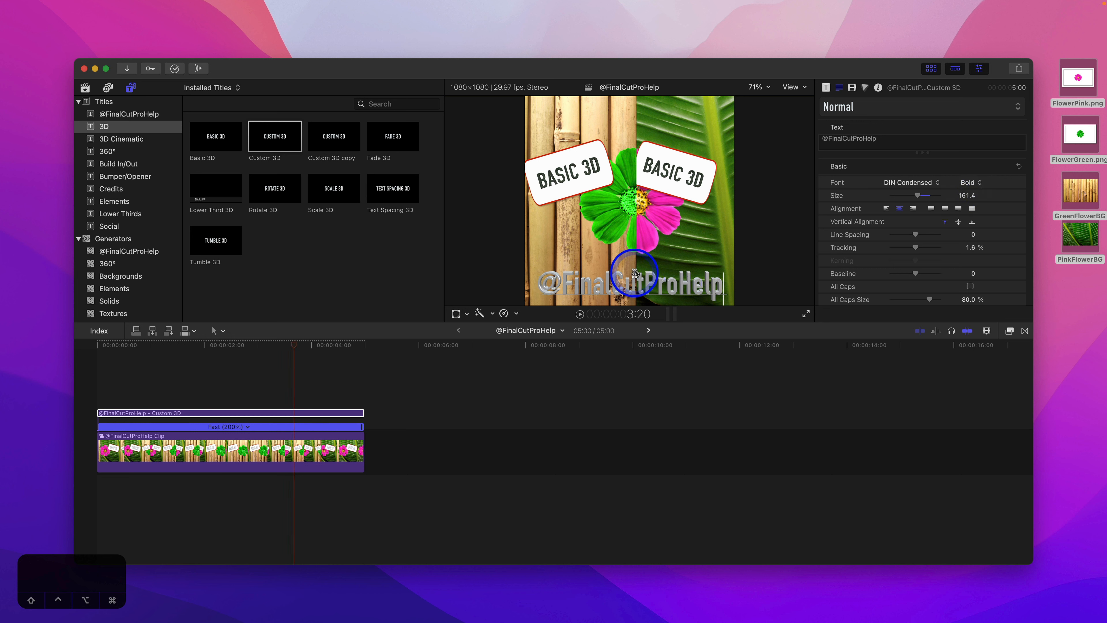
drag(635, 274, 641, 267)
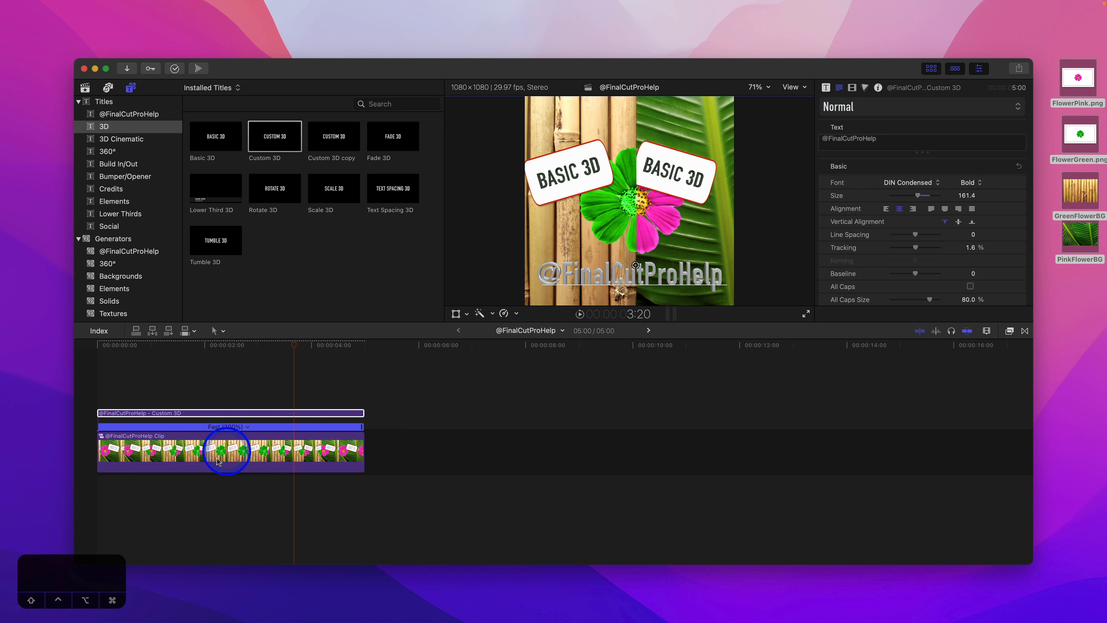
drag(257, 344, 316, 345)
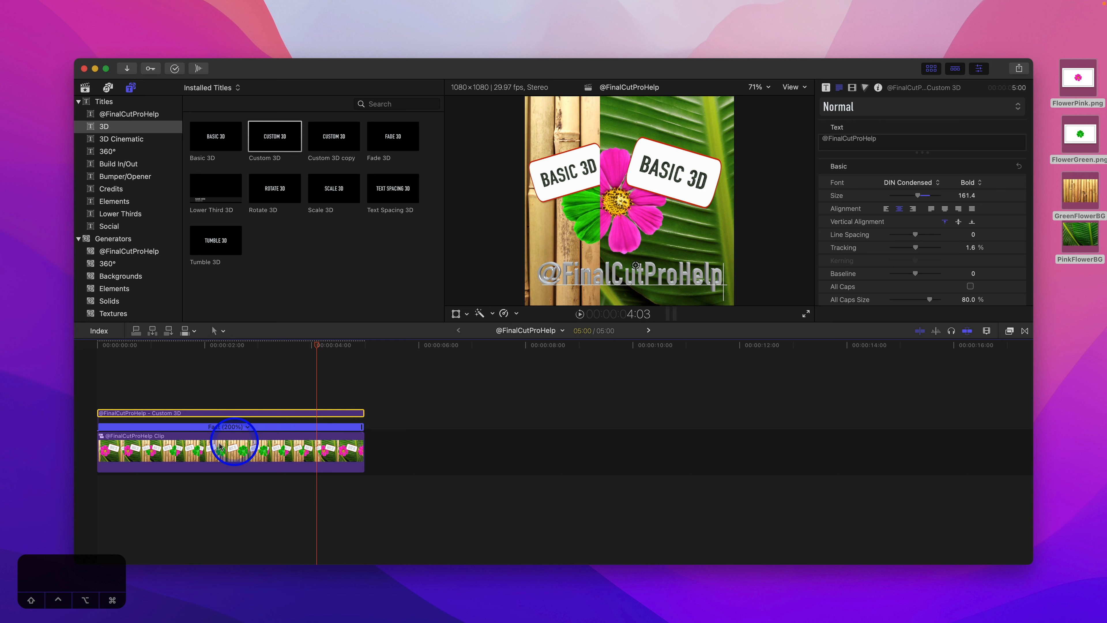
Open the Title Right clip nested inside Pink Flower, change its Basic 3D text to PINK and return to Pink Flower
double_click(223, 455)
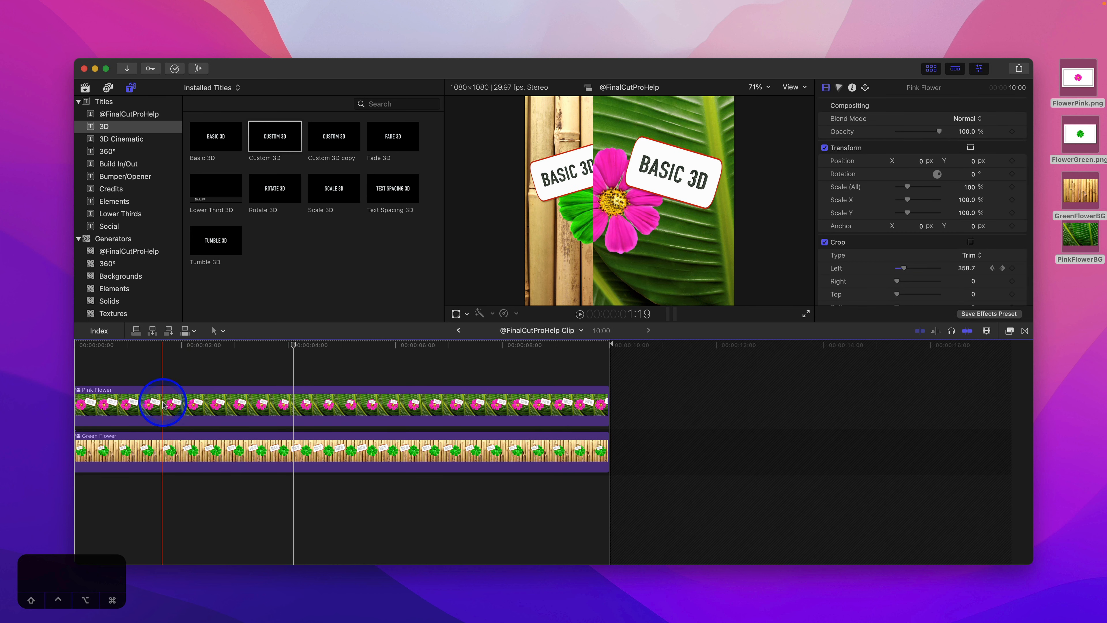
double_click(177, 397)
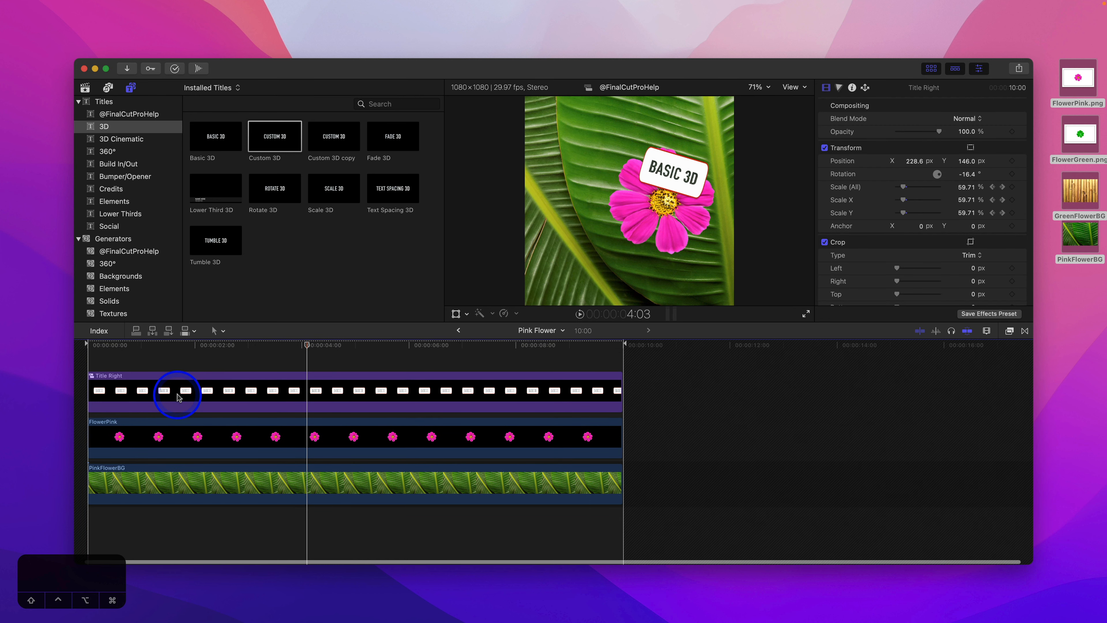
double_click(199, 380)
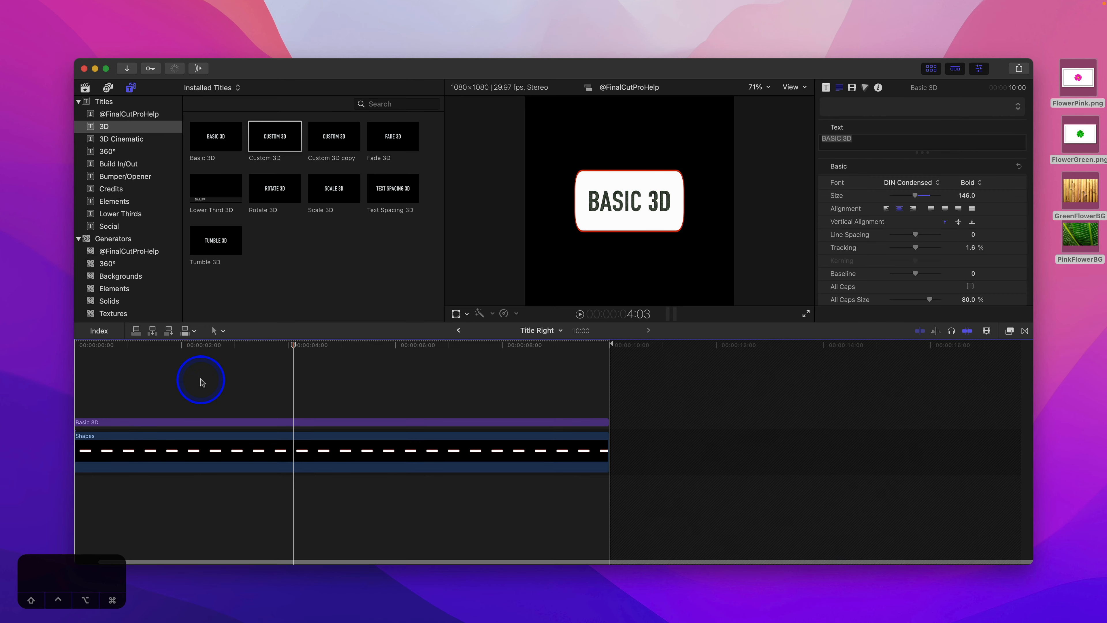
click(178, 422)
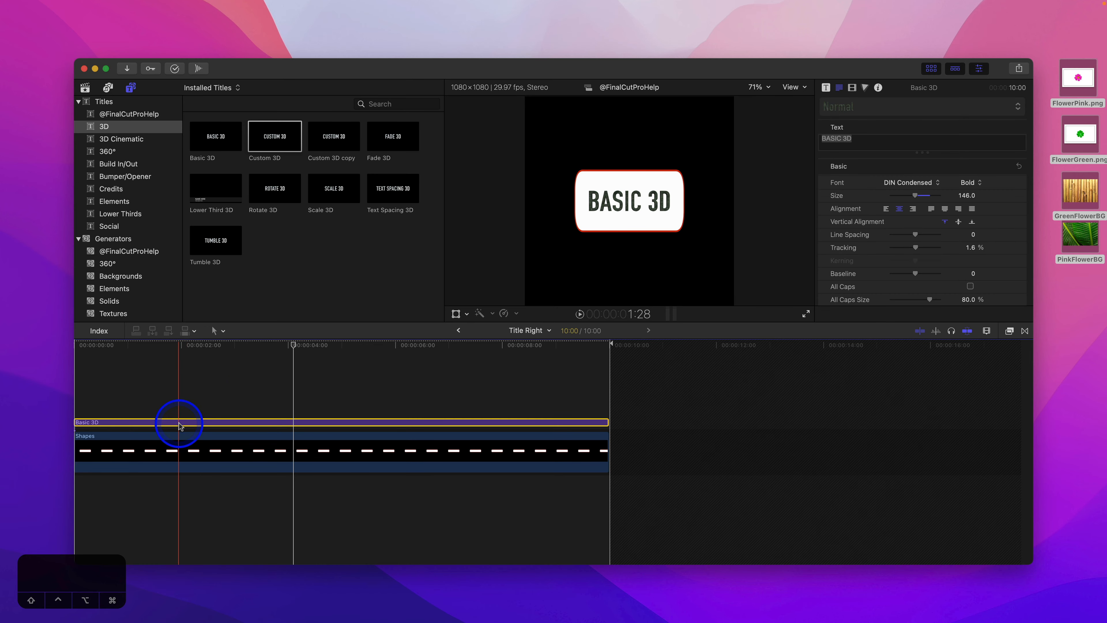
click(866, 141)
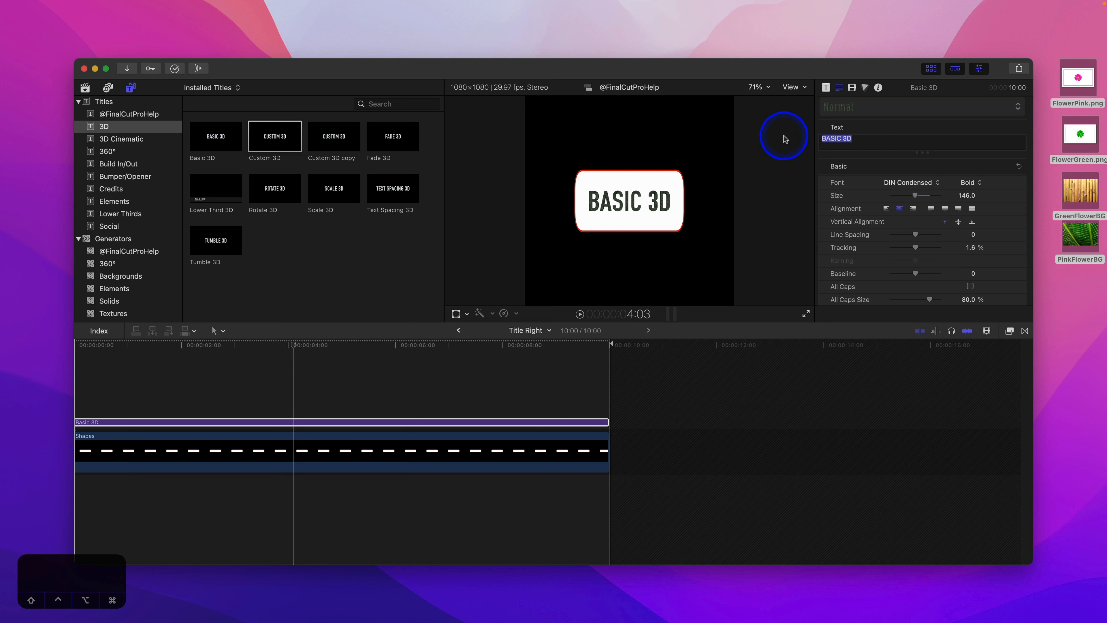
text(PINK)
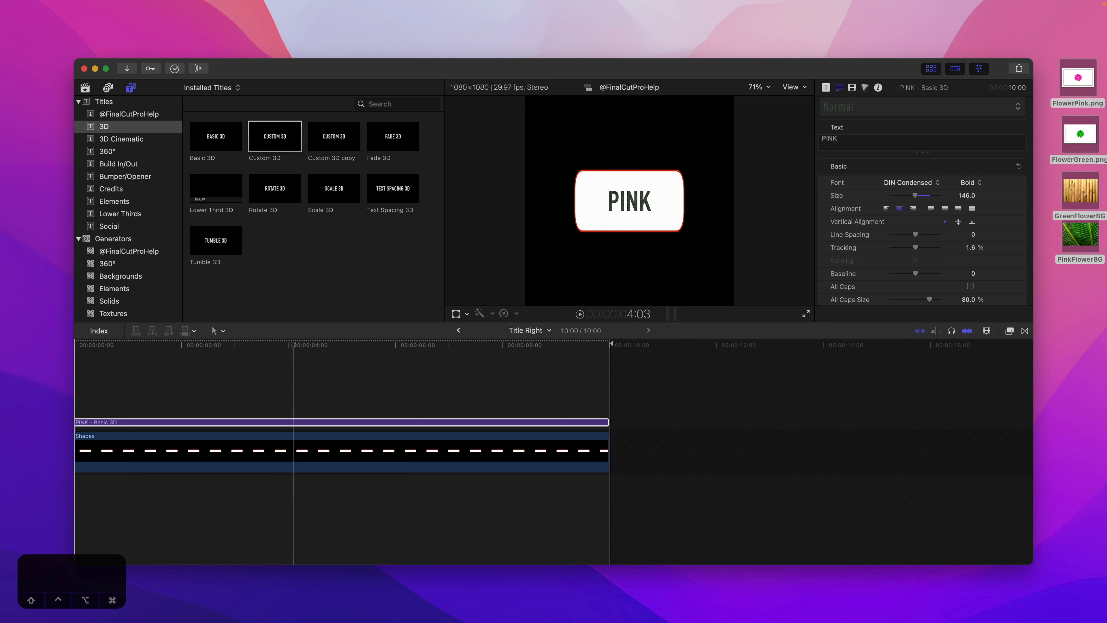
click(447, 358)
click(459, 331)
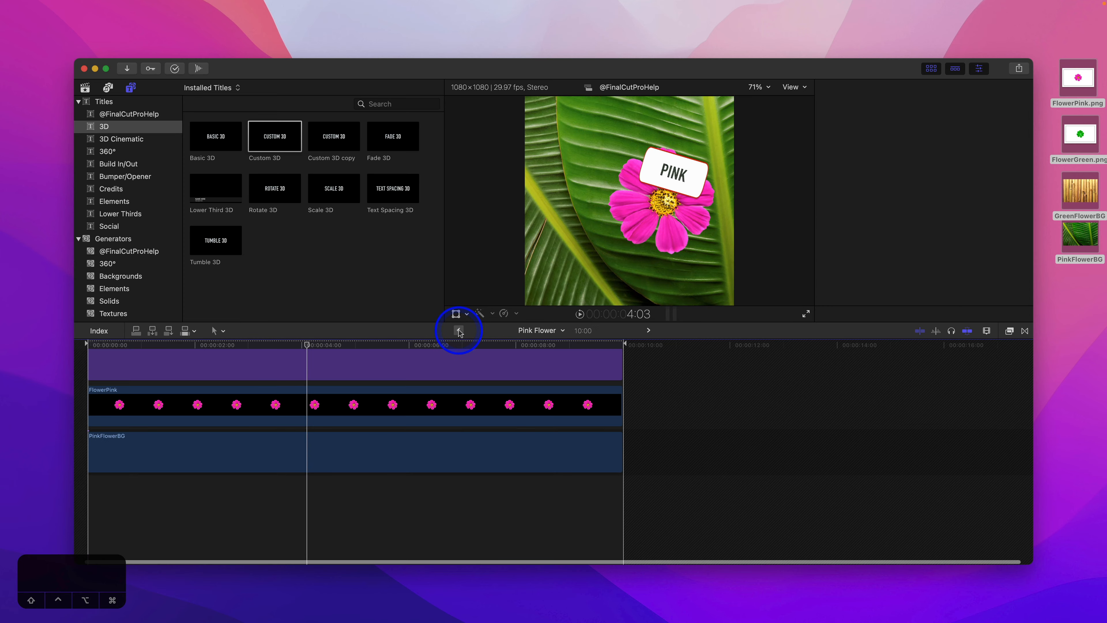
Open the Title Left clip nested inside Green Flower, change its Basic 3D text to GREEN and return to the parent clip
click(459, 331)
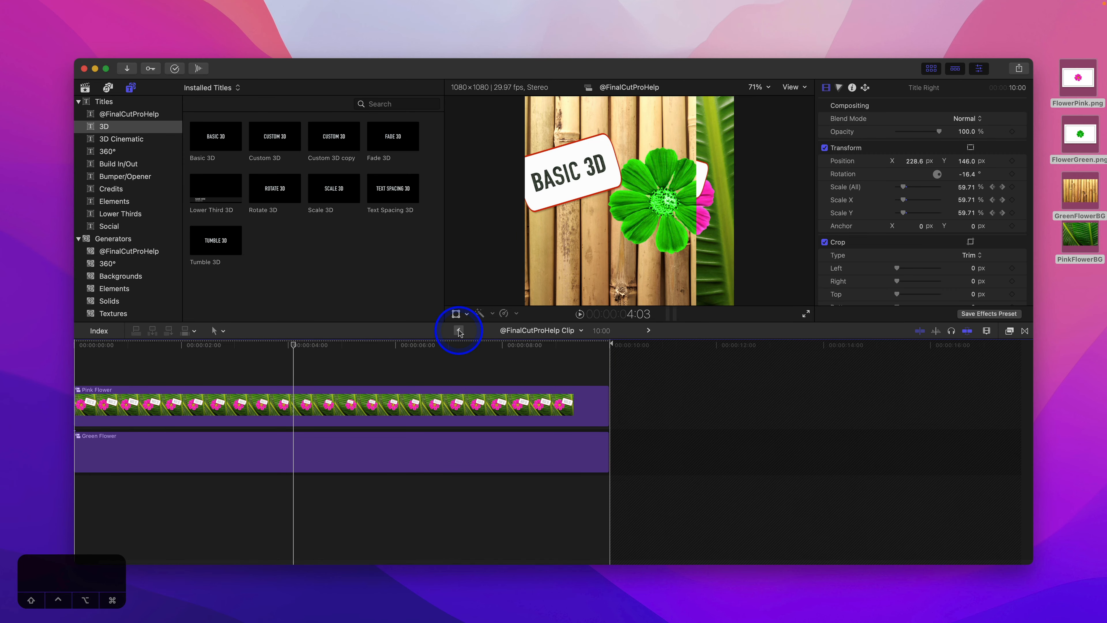
double_click(377, 447)
click(346, 359)
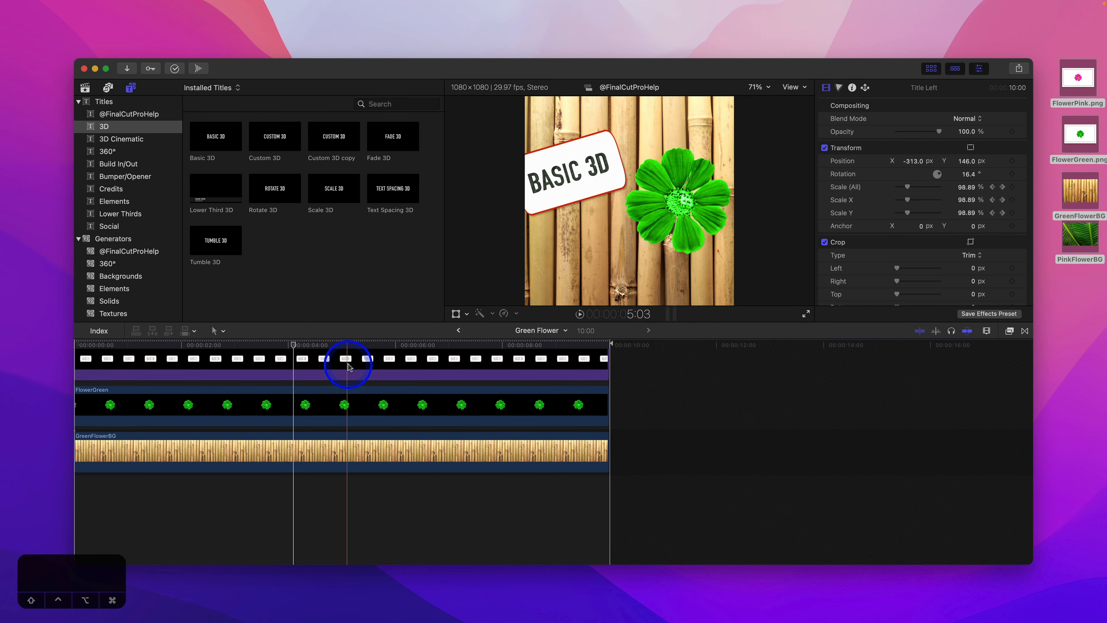
double_click(346, 360)
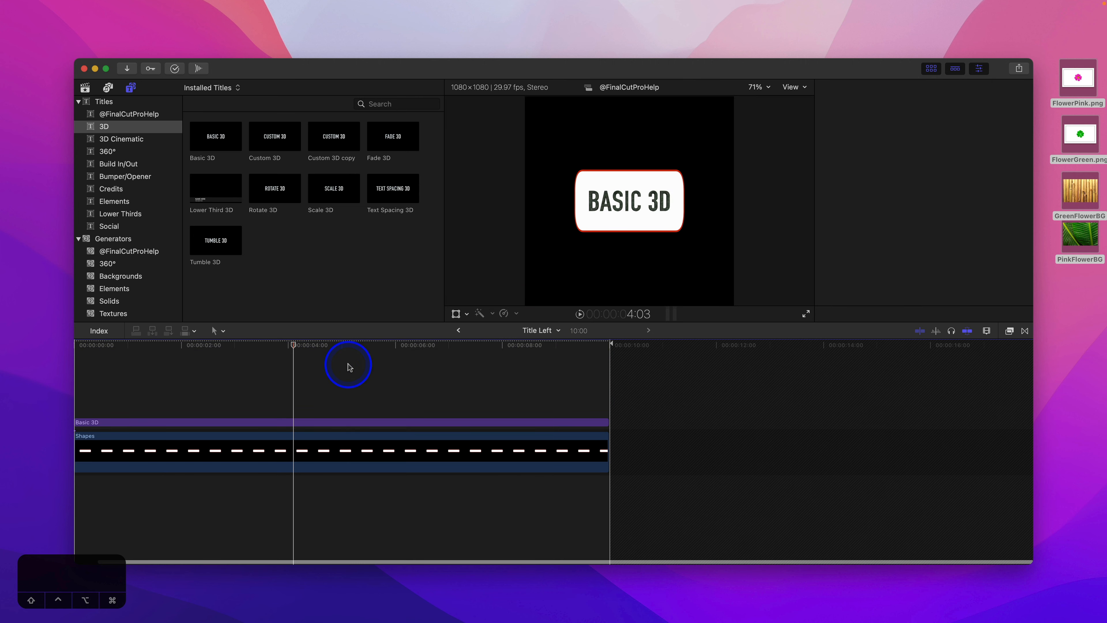
click(318, 422)
triple_click(866, 143)
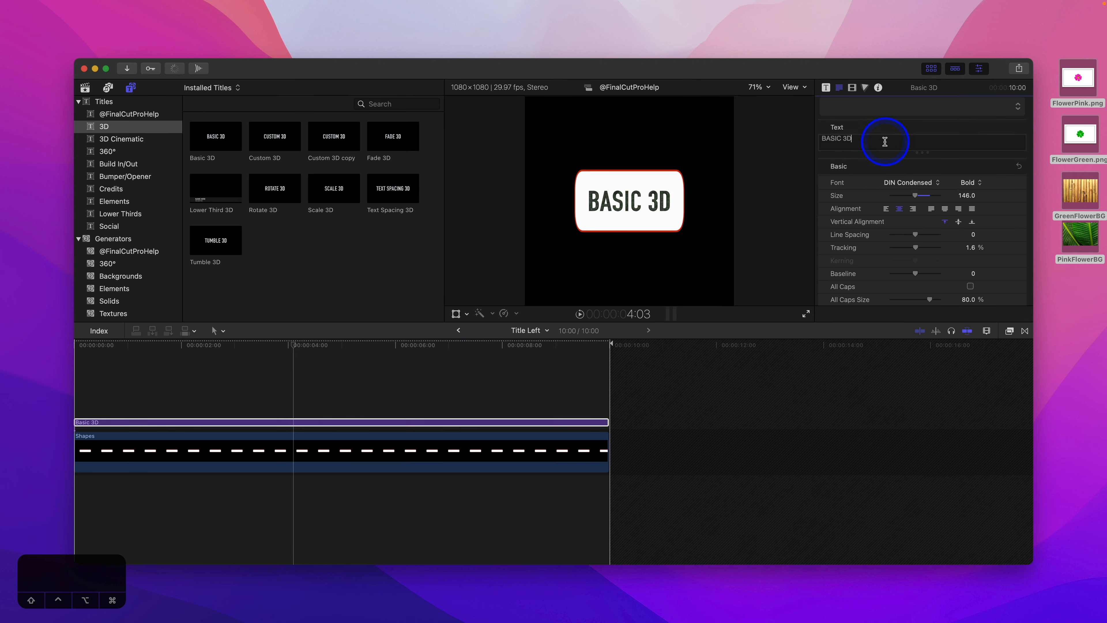
text(GREEN)
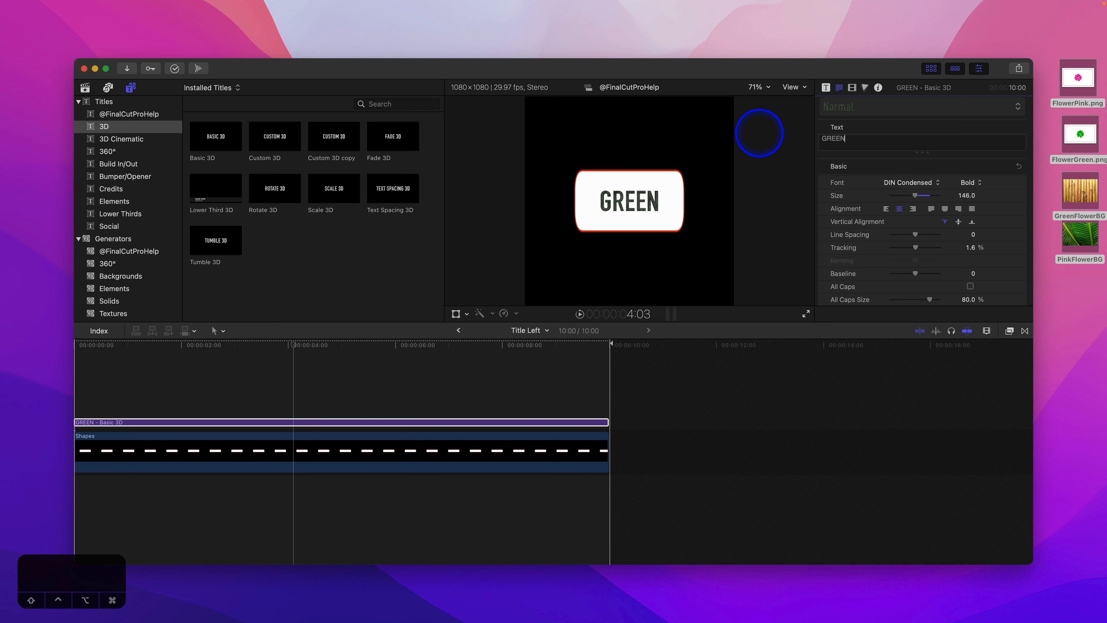
click(459, 330)
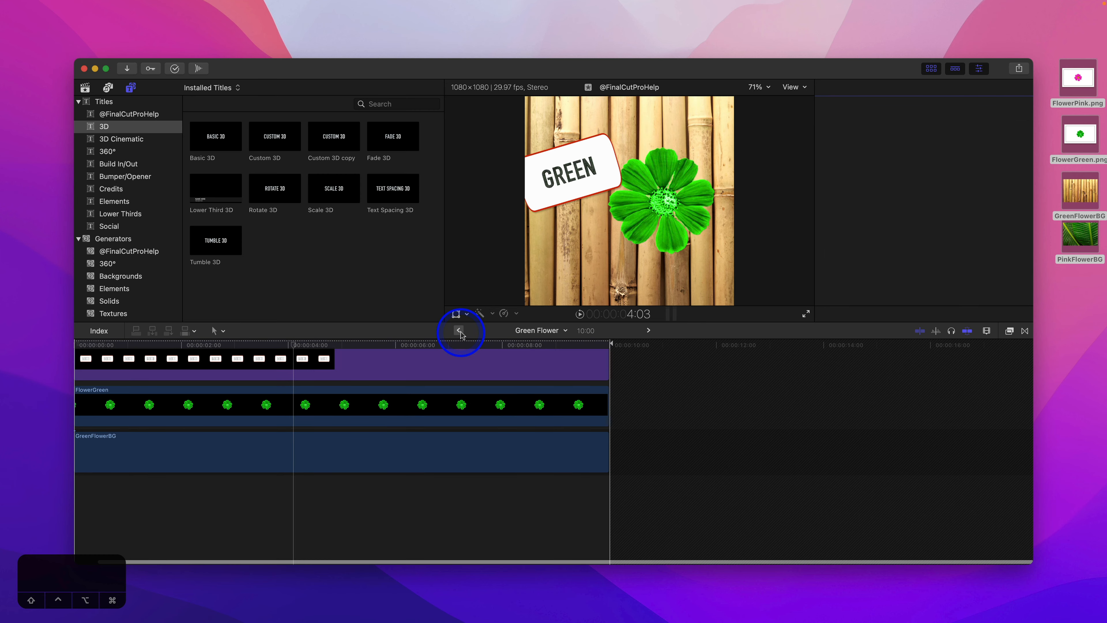
drag(299, 364, 490, 370)
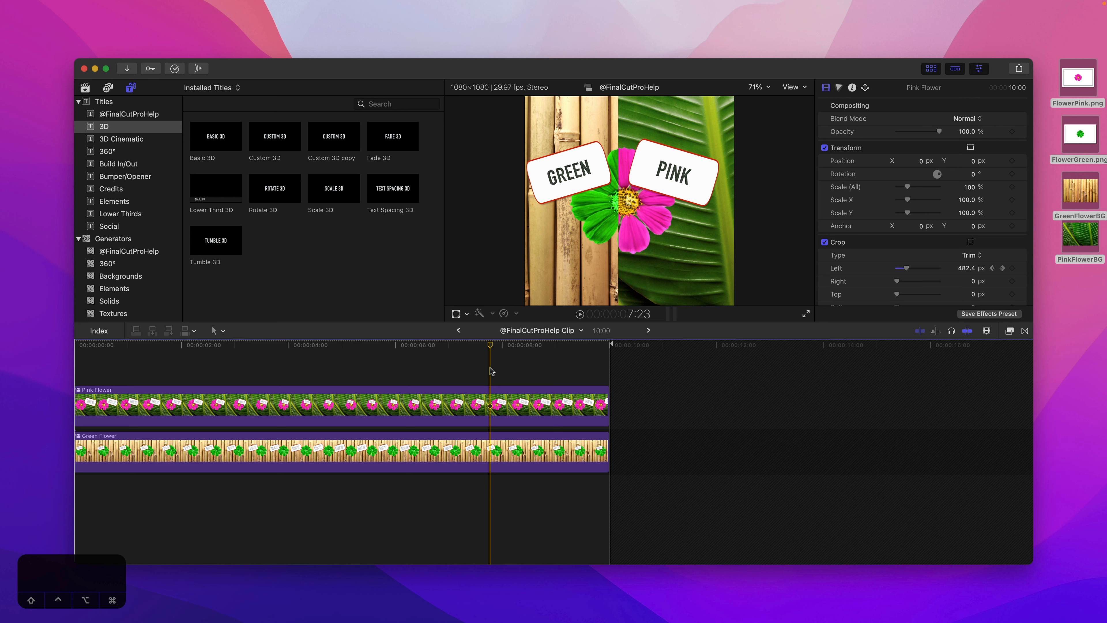
click(458, 330)
drag(371, 352, 294, 389)
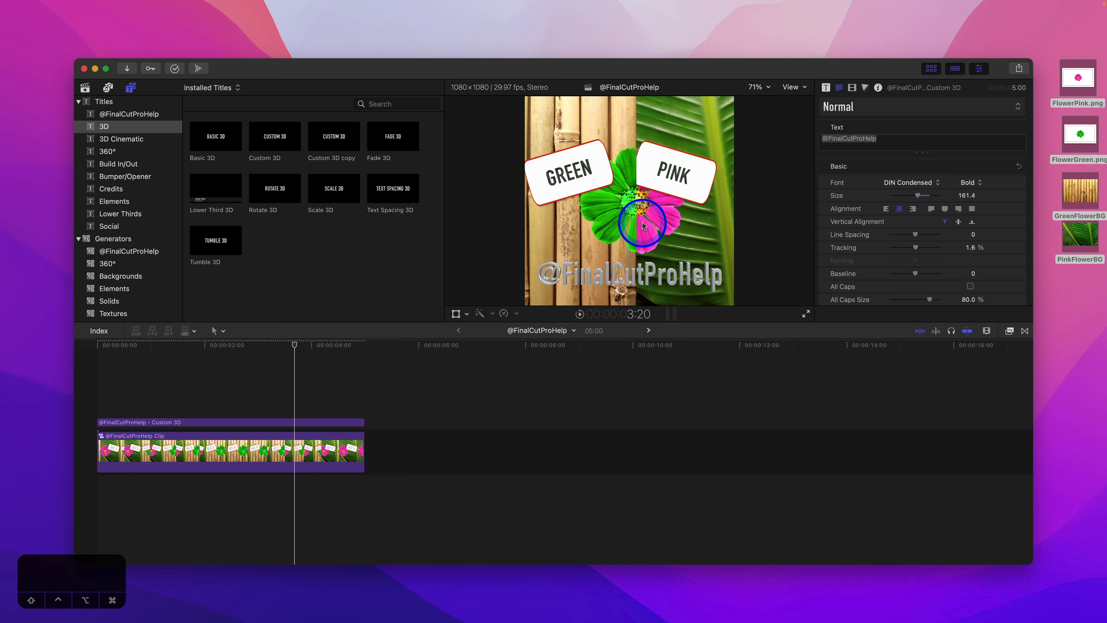
double_click(211, 442)
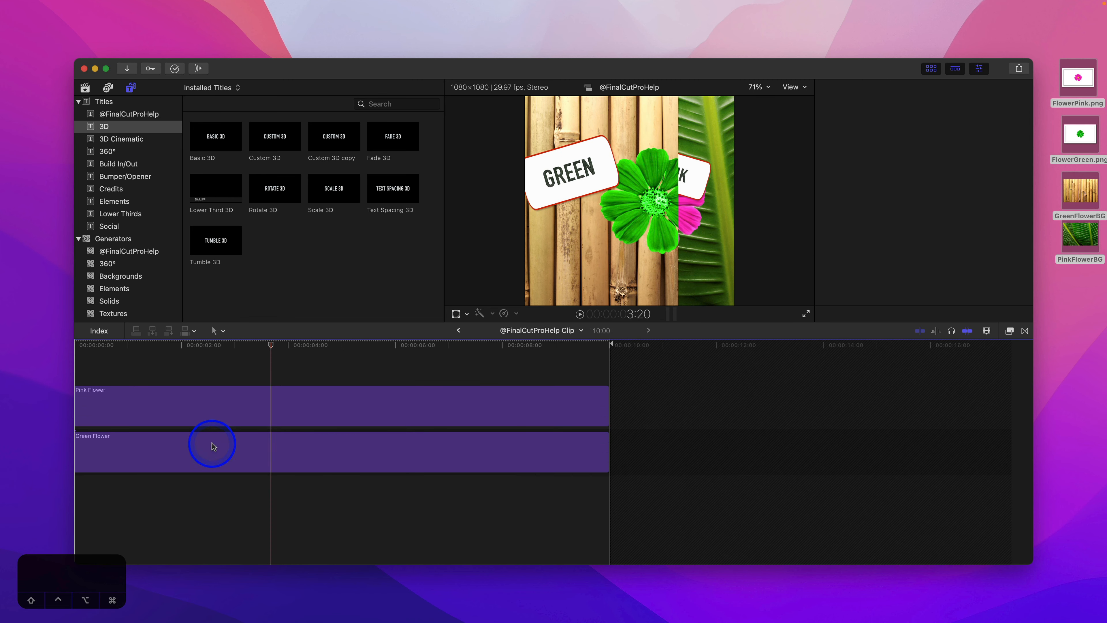
double_click(203, 408)
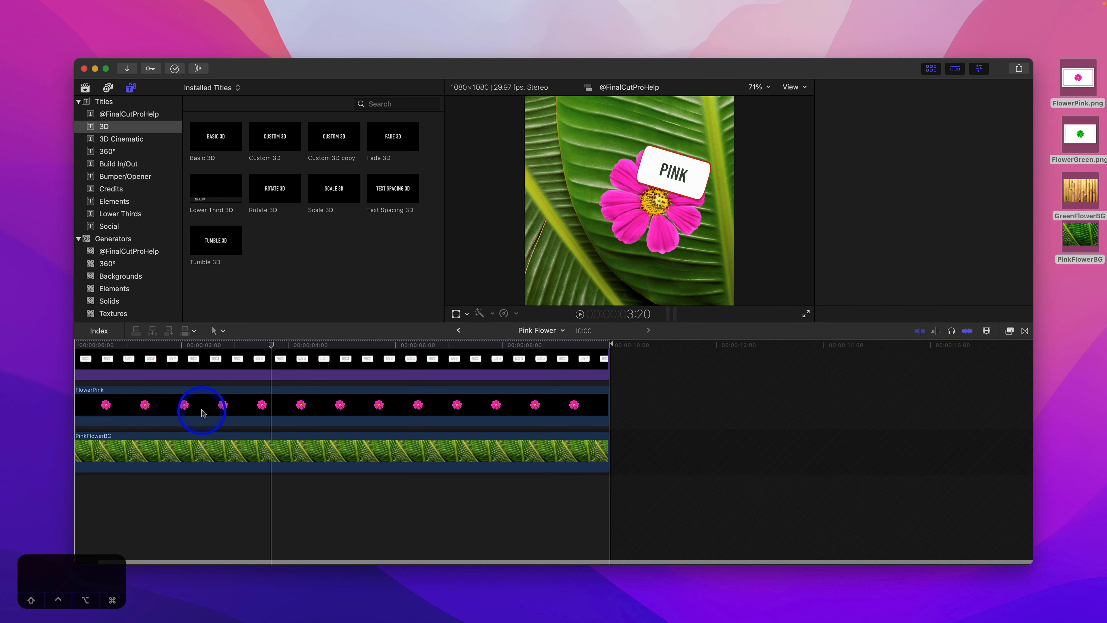
click(201, 408)
drag(270, 345, 46, 367)
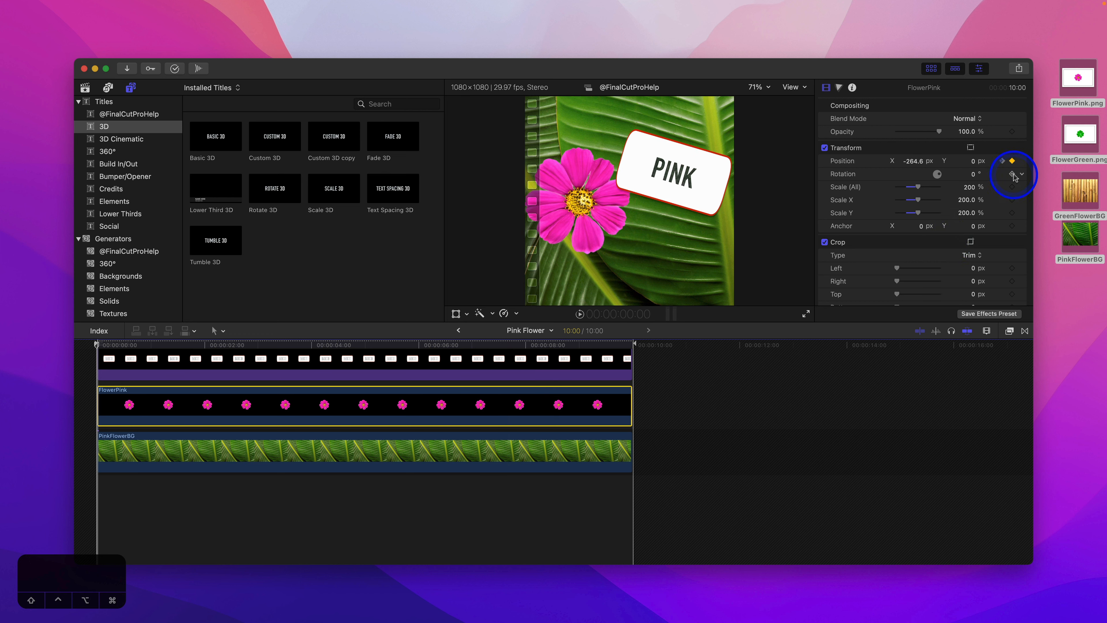
Set FlowerPink's rotation to 360° at its end at 10:00 and scrub through the clip to check the spin
drag(477, 345, 630, 354)
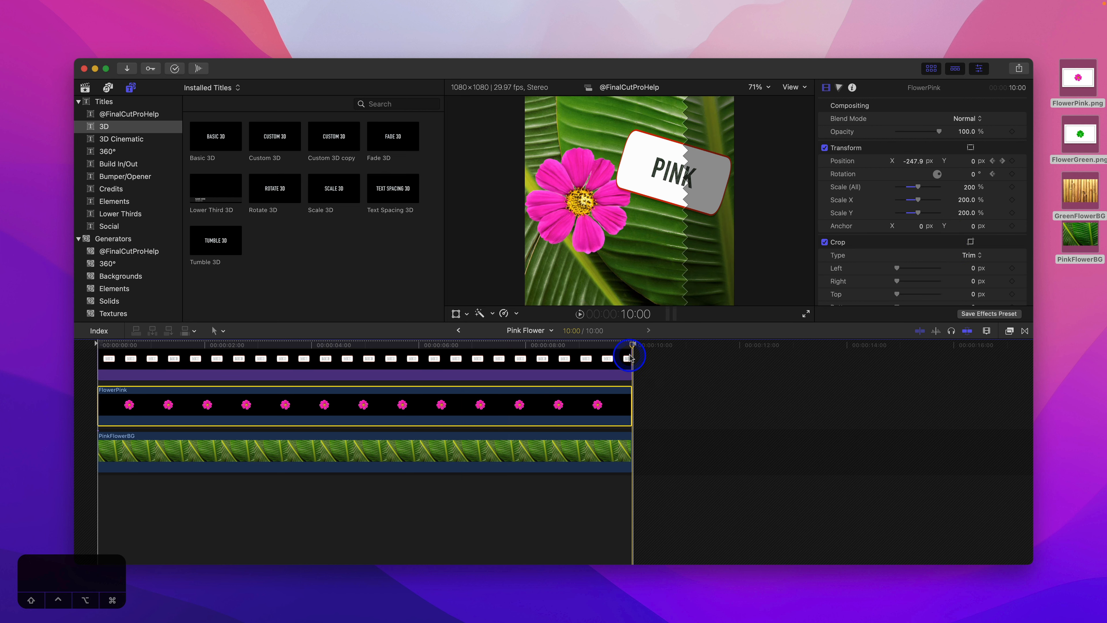
click(973, 175)
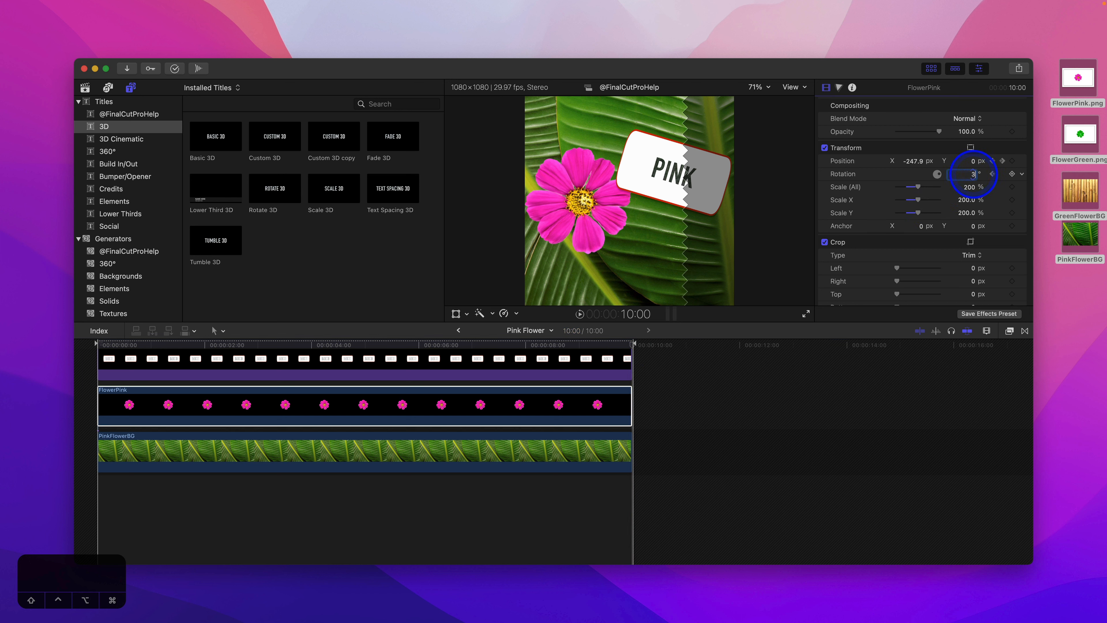
text(360)
key(Return)
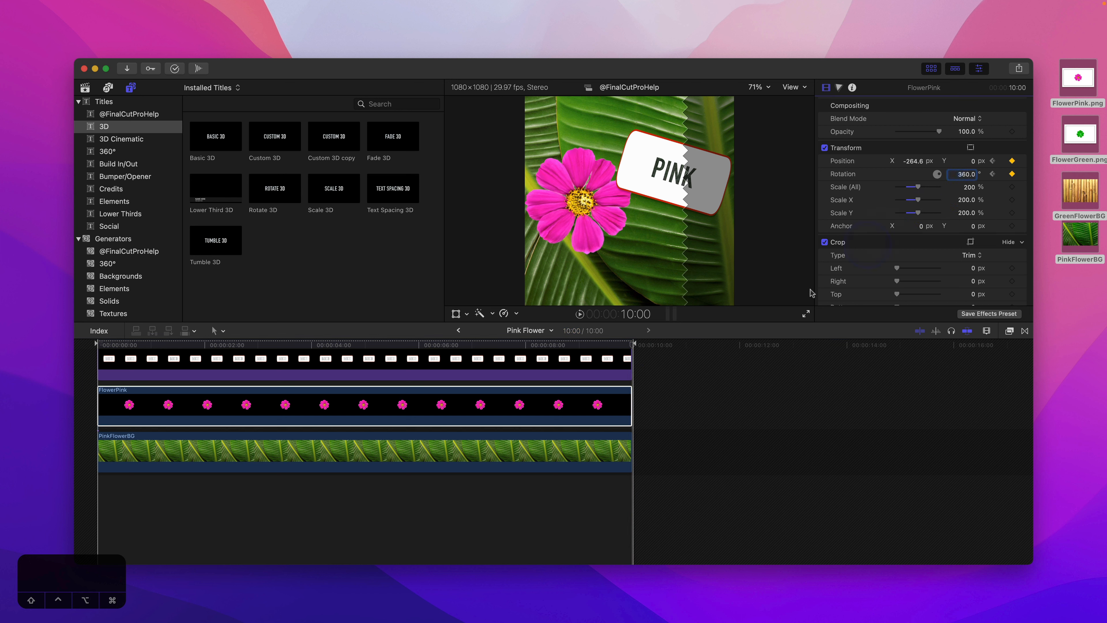
drag(570, 344, 504, 338)
drag(163, 343, 154, 345)
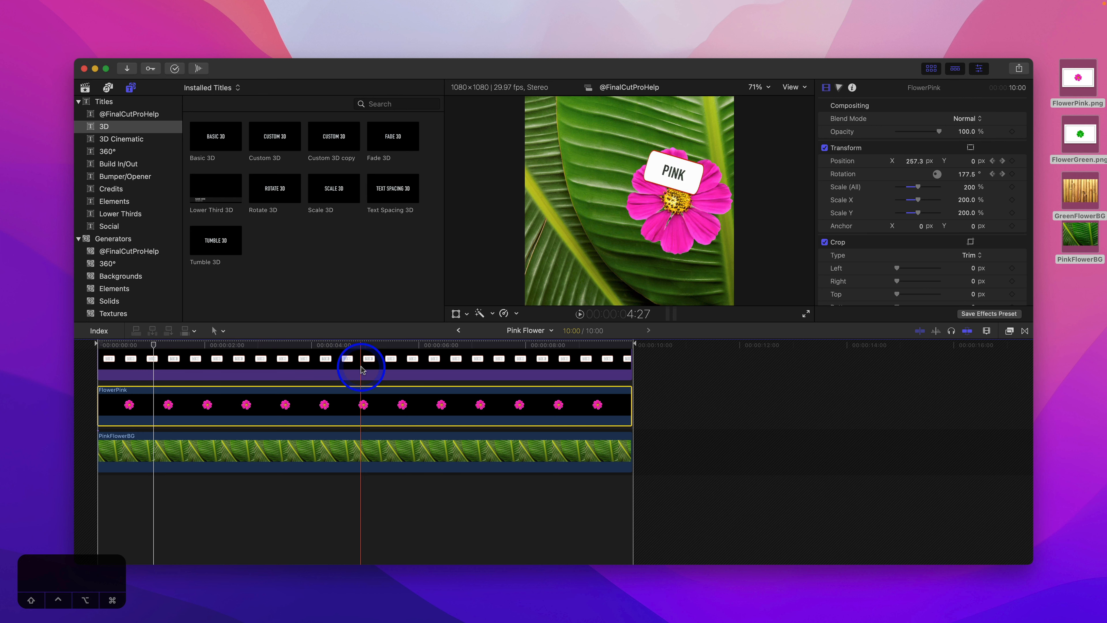
click(458, 330)
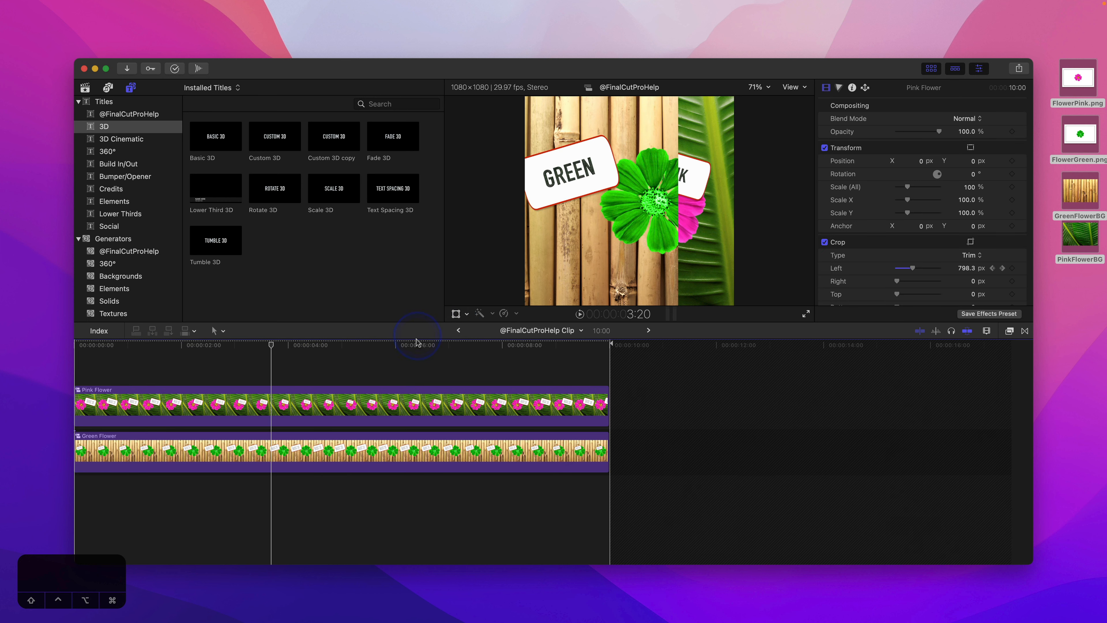
click(271, 372)
drag(270, 349, 134, 342)
key(space)
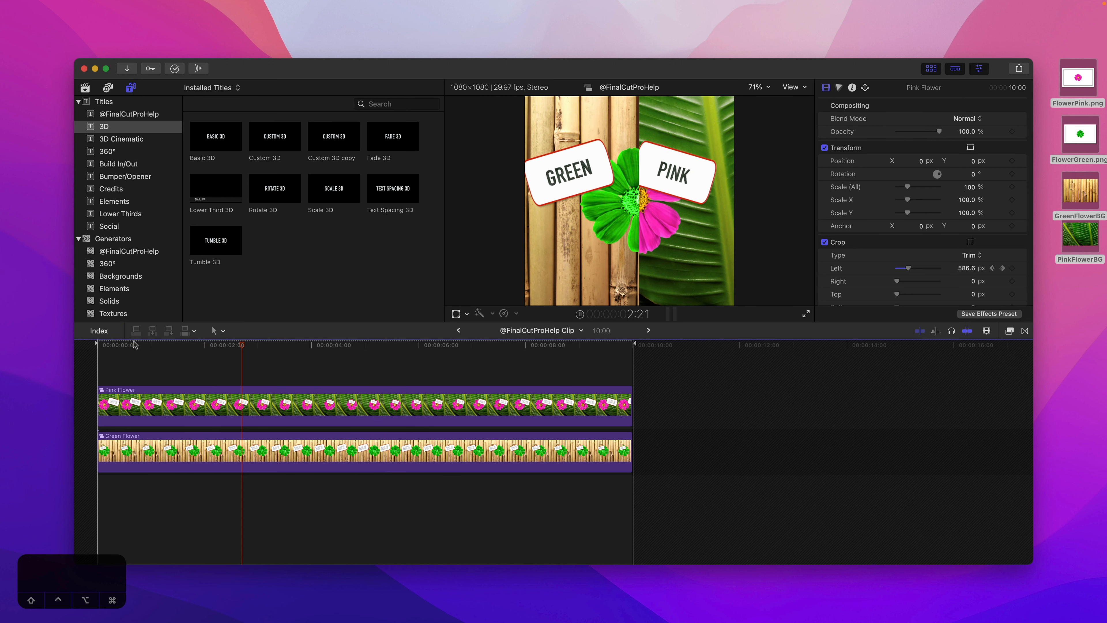
Copy FlowerPink from Pink Flower and paste only its Rotation attribute, with Stretch to Fit timing, onto FlowerGreen in Green Flower
double_click(239, 406)
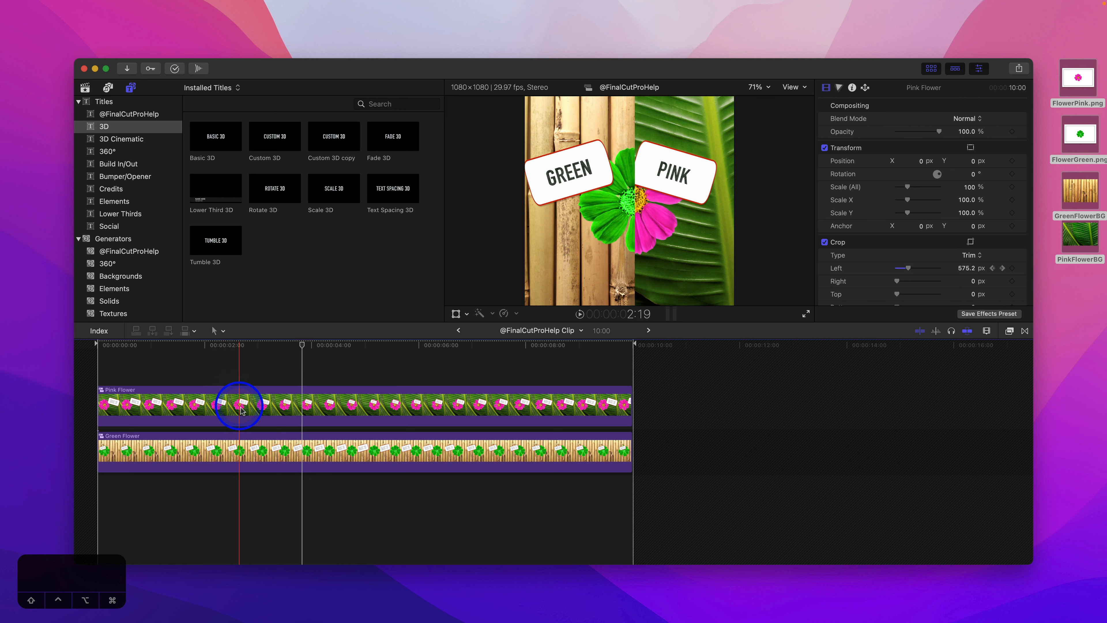
click(242, 411)
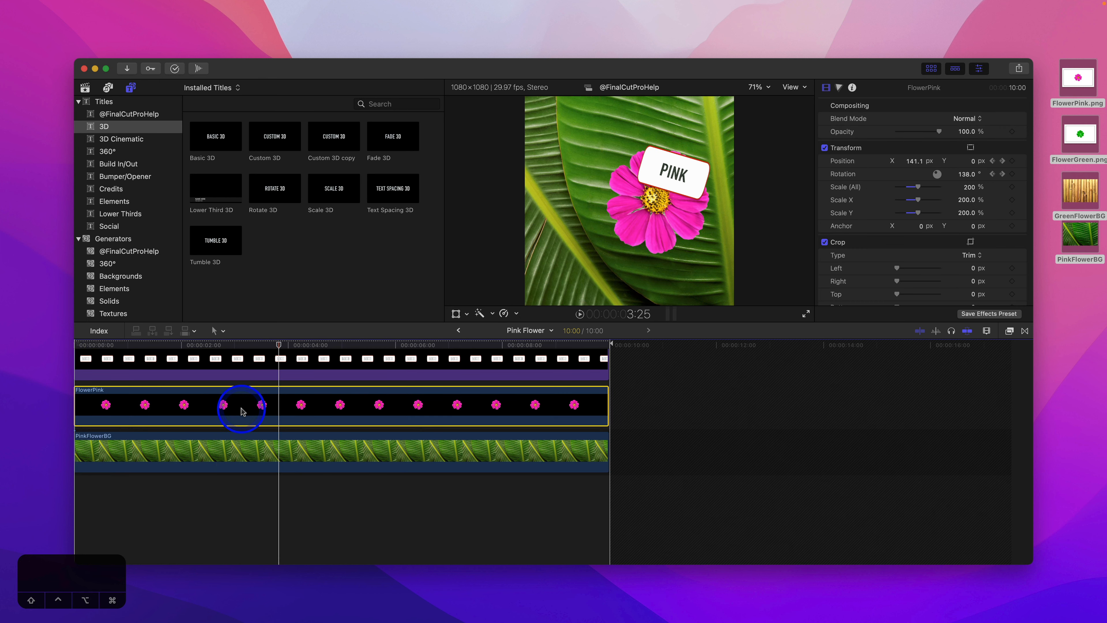
click(459, 330)
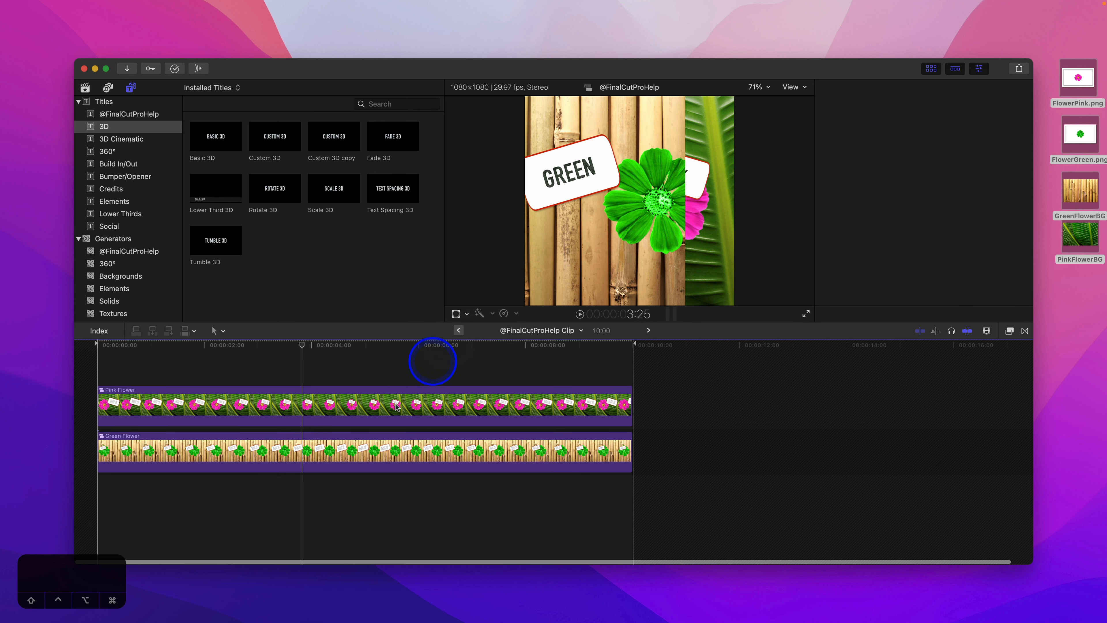
double_click(363, 457)
click(320, 409)
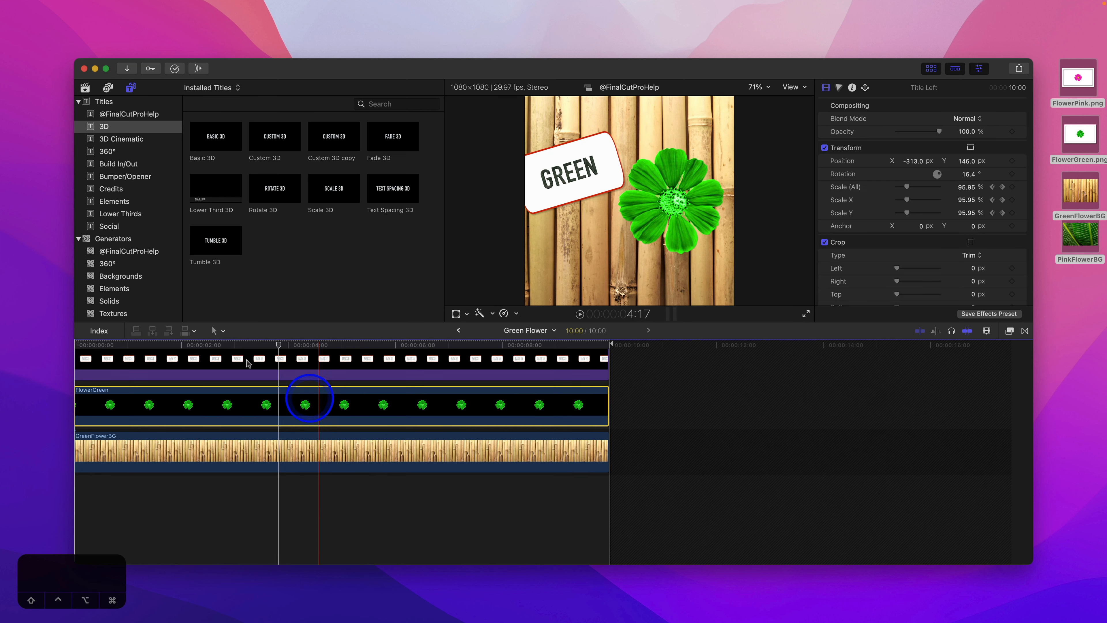
click(112, 5)
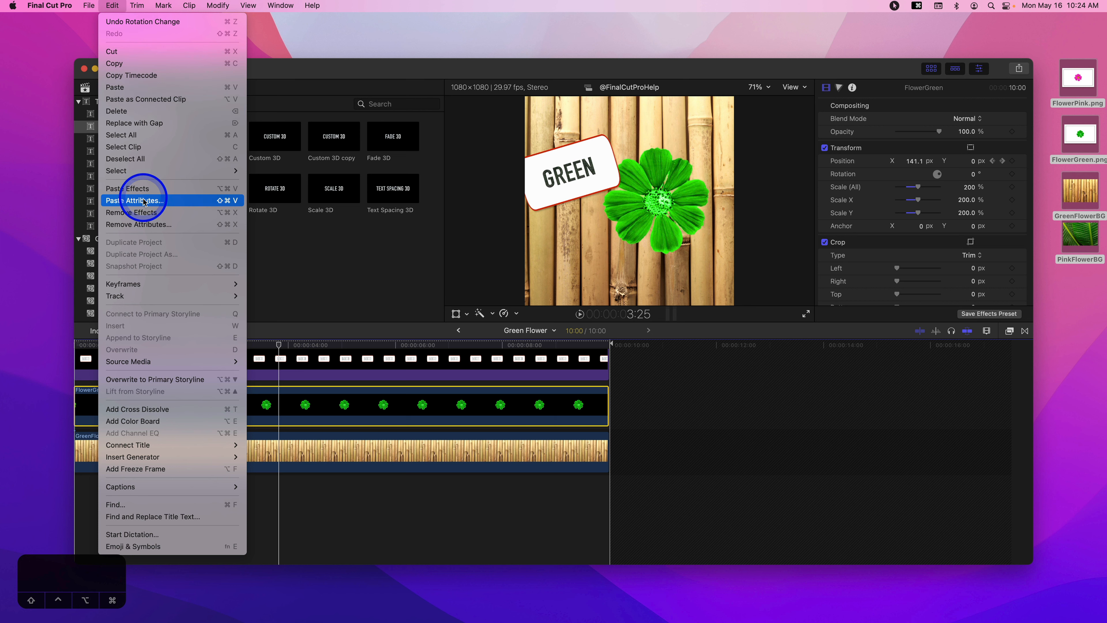
click(176, 201)
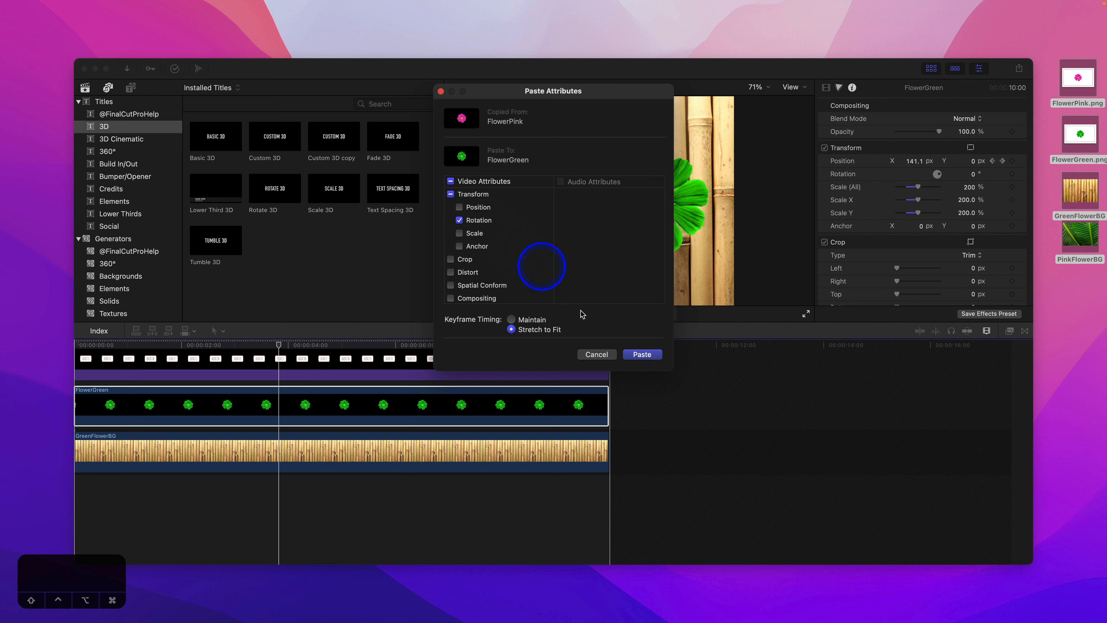
click(641, 352)
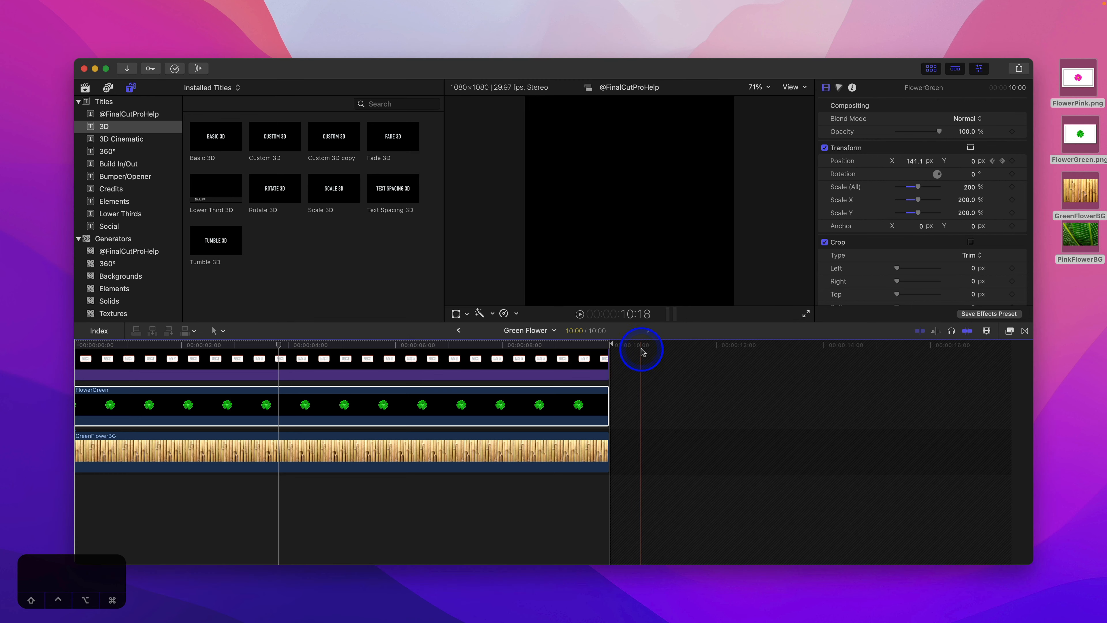
click(459, 330)
click(458, 330)
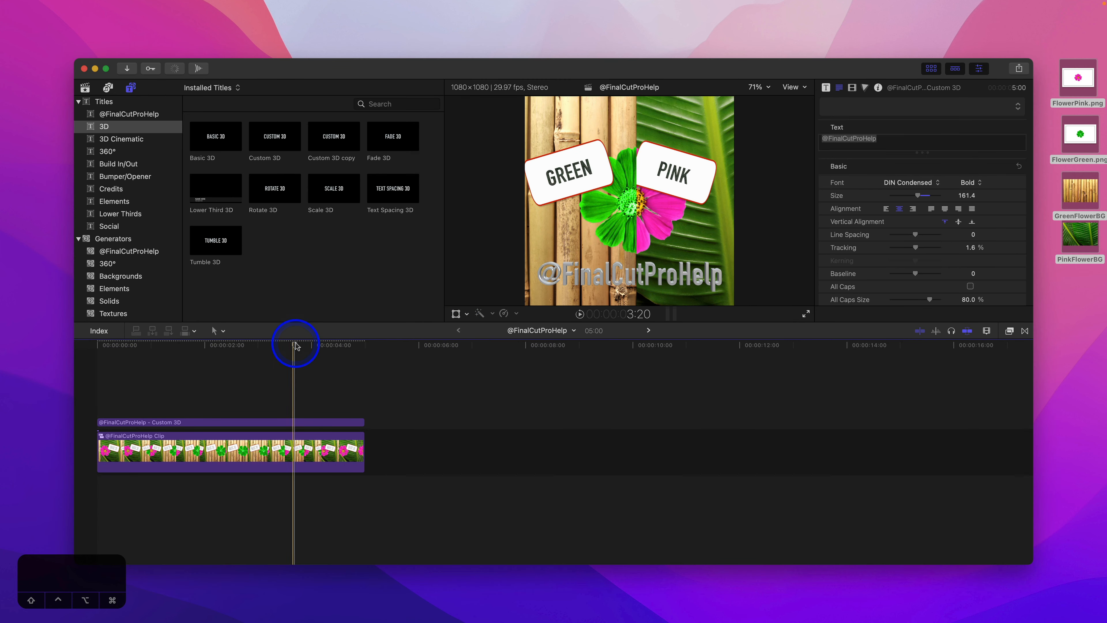
drag(295, 343, 88, 348)
key(space)
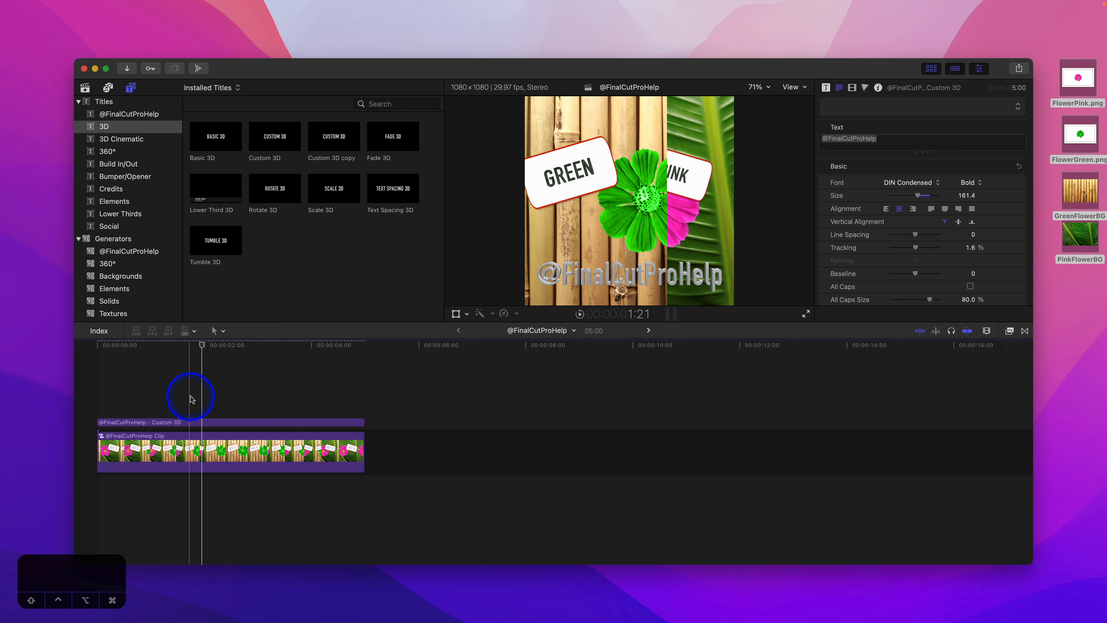
Open Pink Flower through the compound clip and apply the Colorize effect to the PinkFlowerBG background
click(198, 448)
double_click(199, 447)
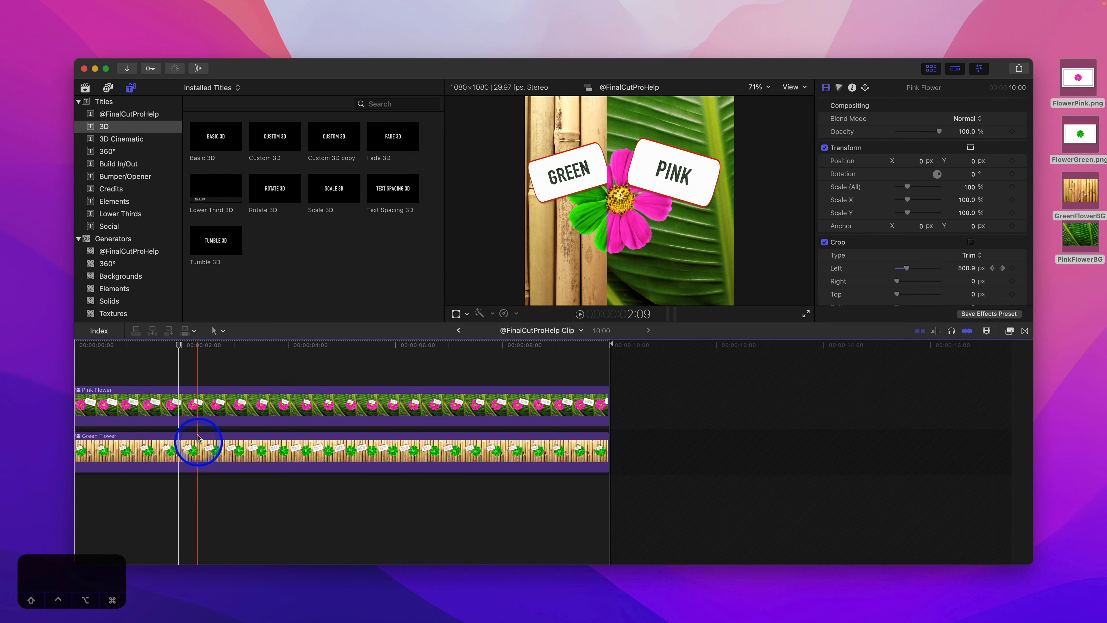
double_click(198, 410)
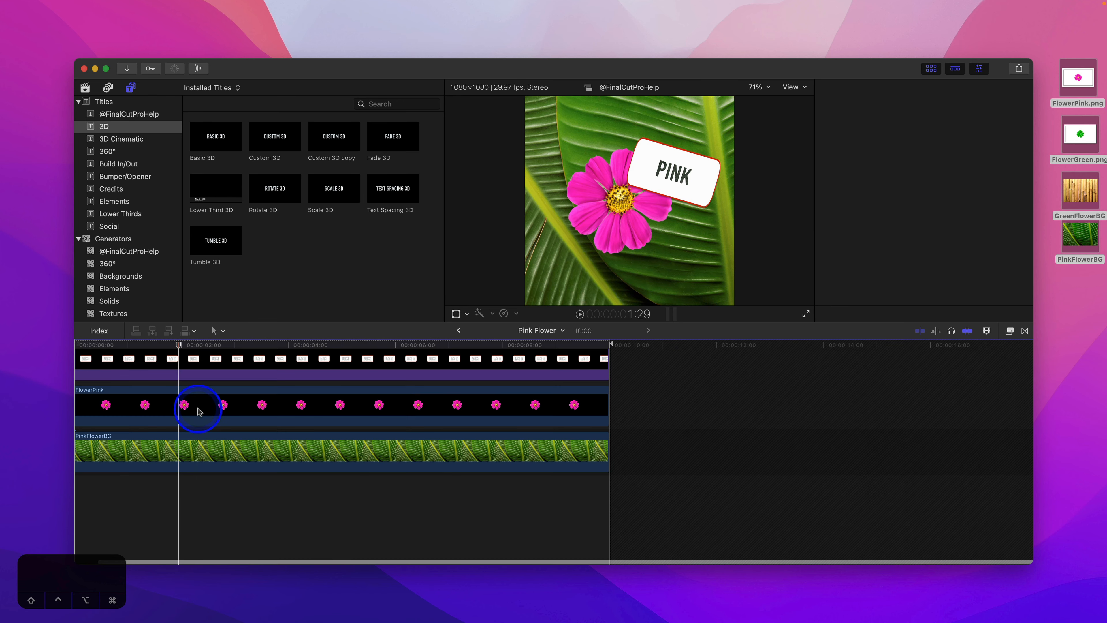
click(116, 450)
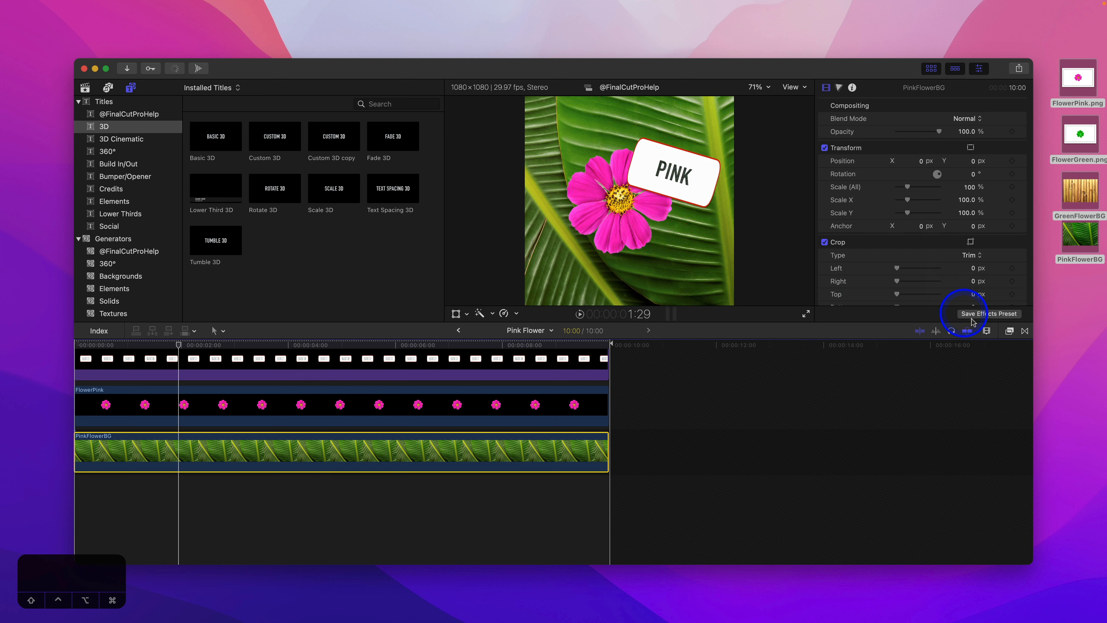
click(1010, 332)
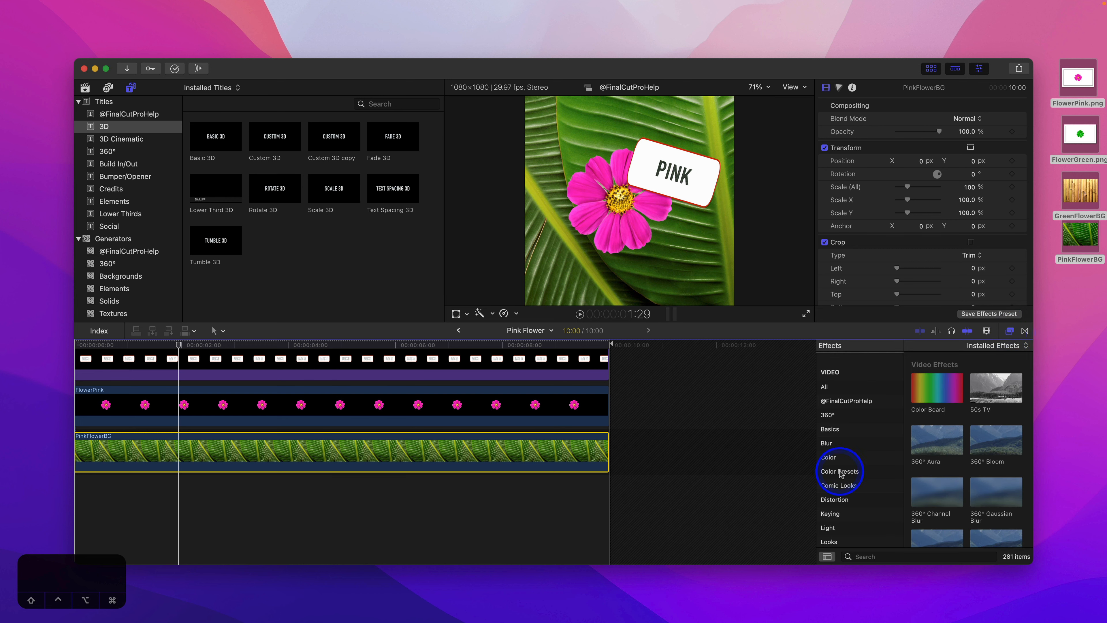
click(838, 457)
drag(987, 492, 422, 467)
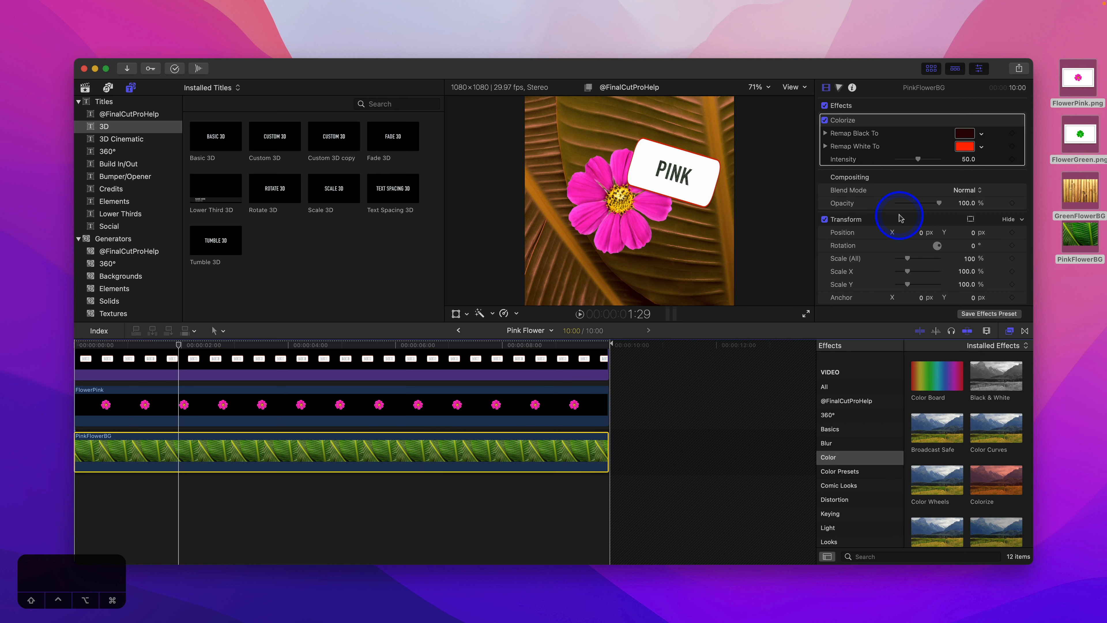
Set Colorize's Remap White To colour on PinkFlowerBG to a slightly softened, bluish green
click(978, 149)
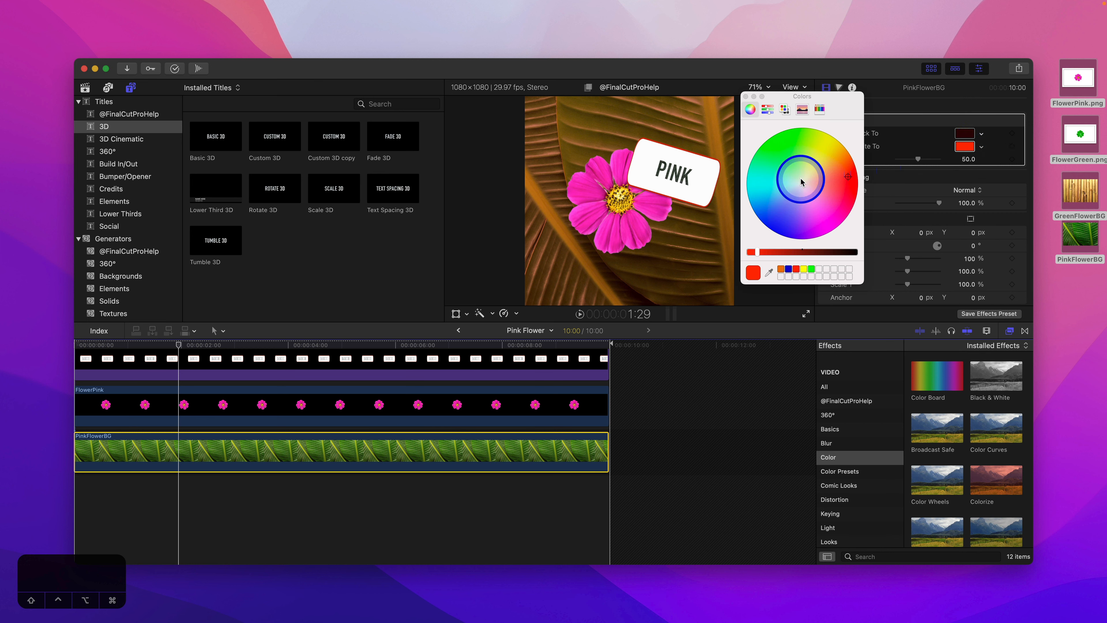
drag(801, 182, 770, 135)
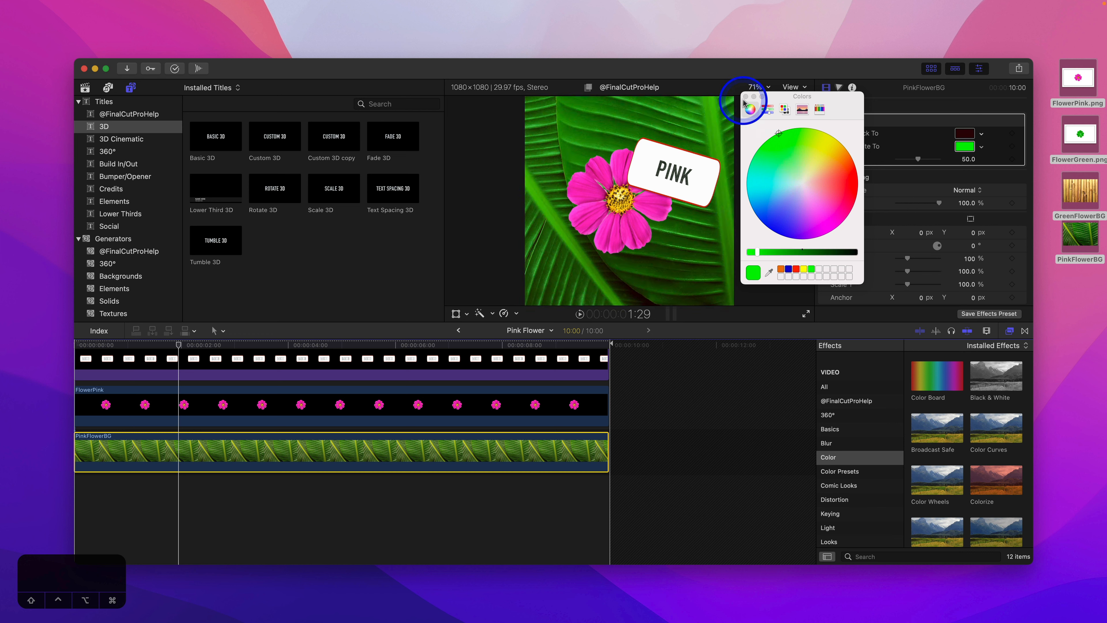
click(778, 255)
mouse_move(778, 255)
mouse_down()
mouse_move(790, 251)
mouse_move(771, 252)
mouse_up()
drag(781, 146, 779, 153)
click(746, 97)
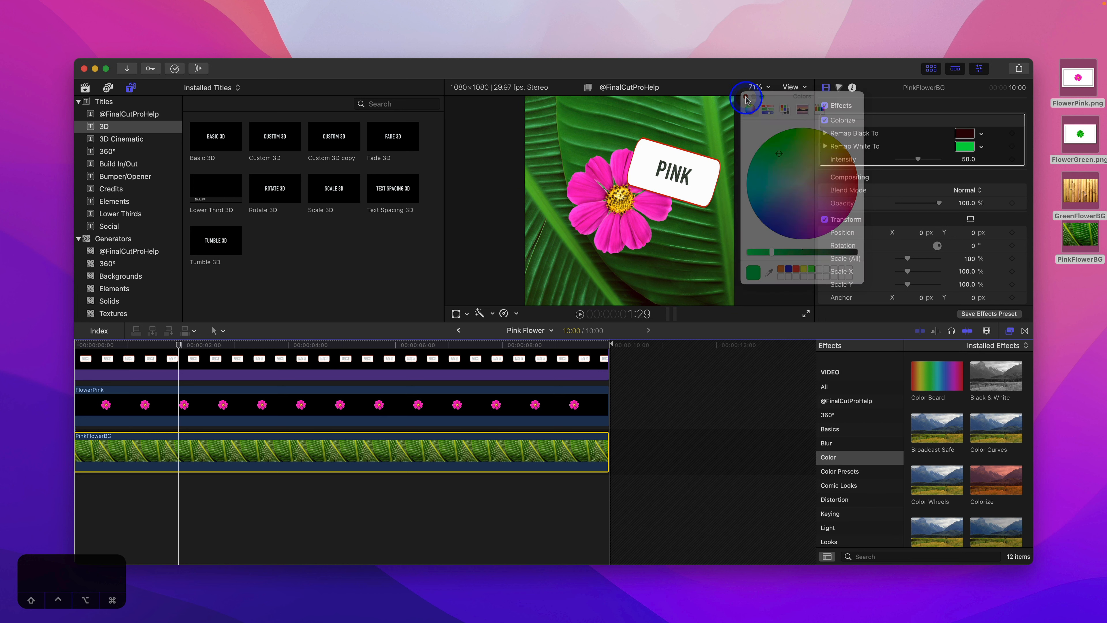
Toggle the Colorize effect on PinkFlowerBG off and on to compare the background, leaving it enabled
click(824, 120)
click(824, 121)
click(824, 121)
click(824, 120)
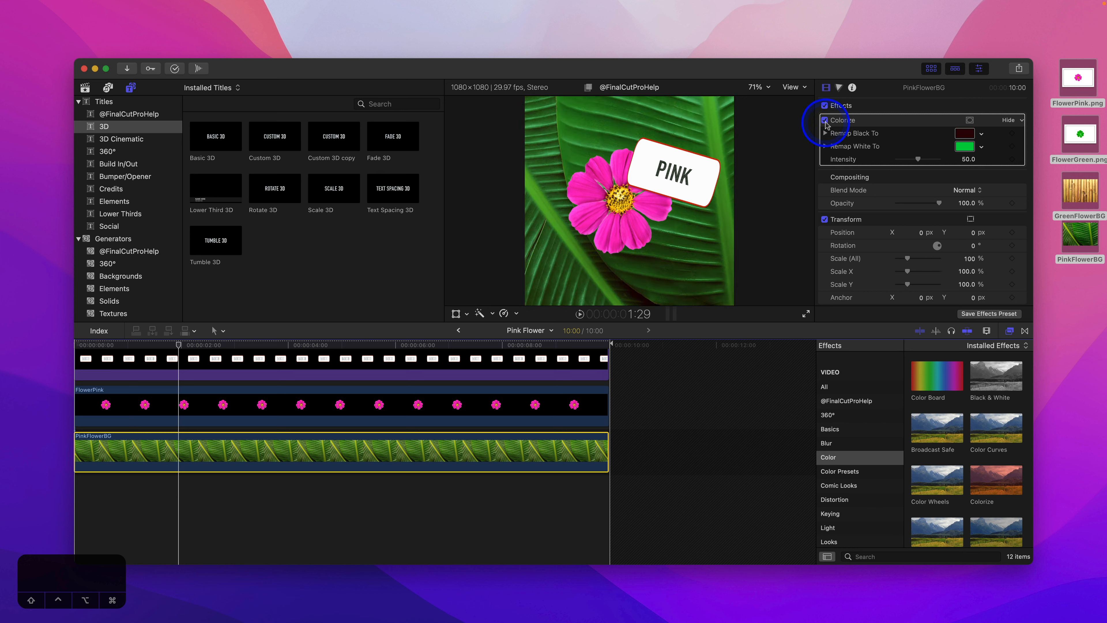
Switch from Pink Flower to the Green Flower compound clip and apply the Colorize effect to the GreenFlowerBG background
click(457, 330)
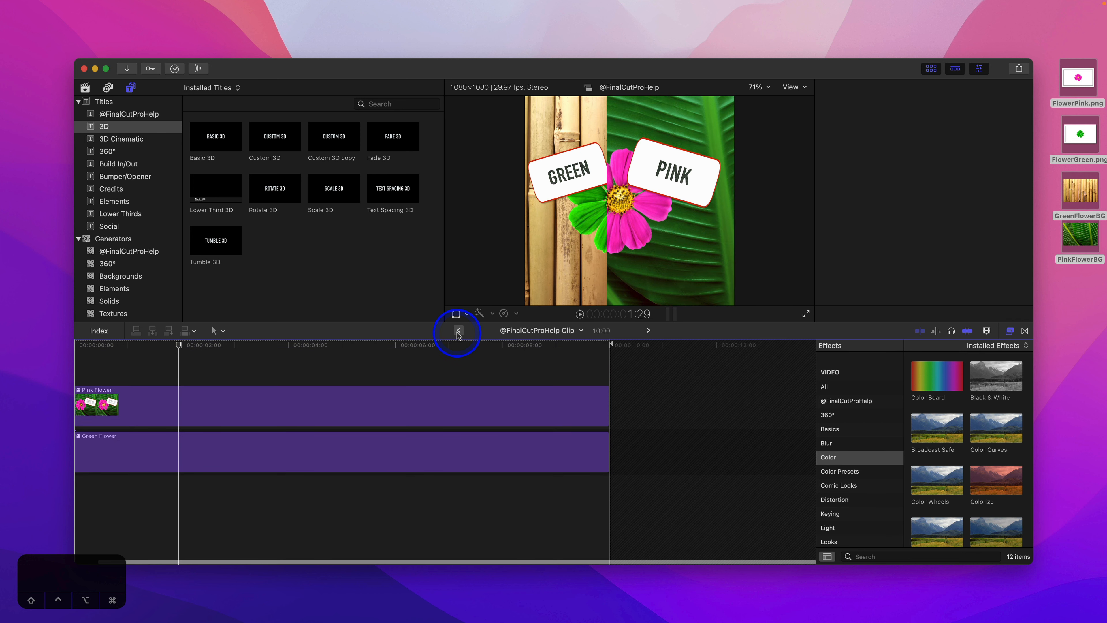
double_click(362, 444)
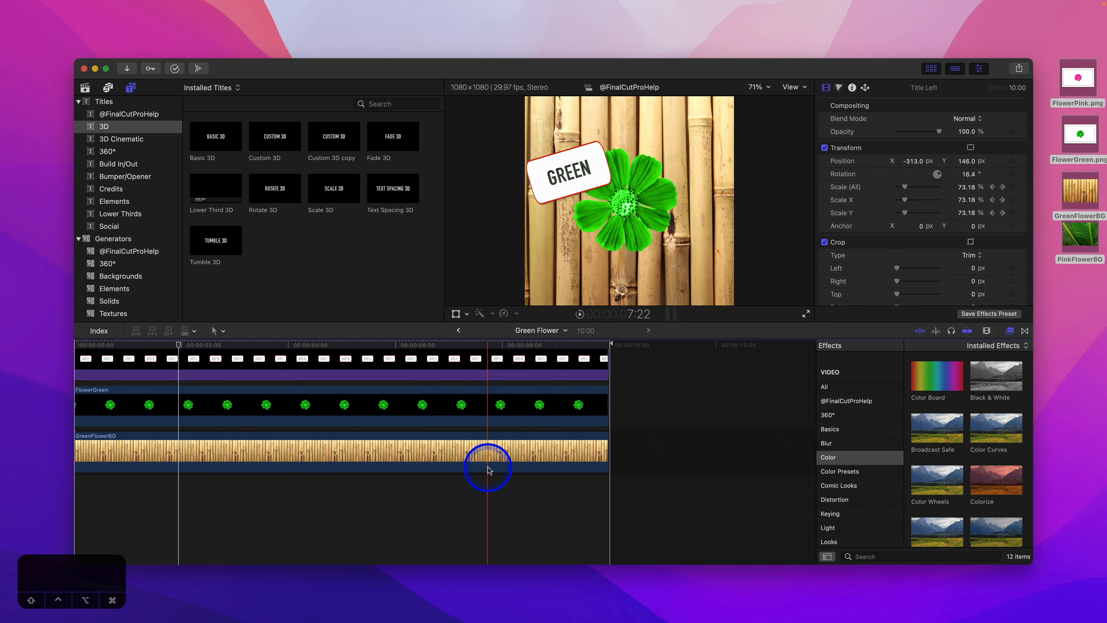
drag(990, 479, 501, 448)
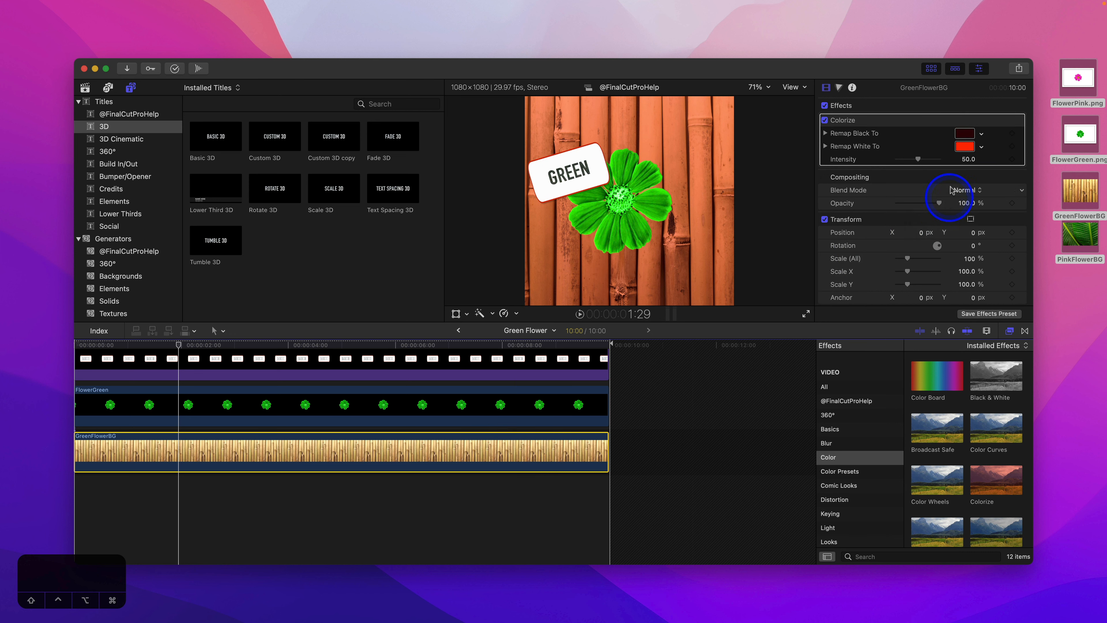
Set Colorize's Remap Black To colour on GreenFlowerBG to a dark pinkish red of medium brightness
click(964, 135)
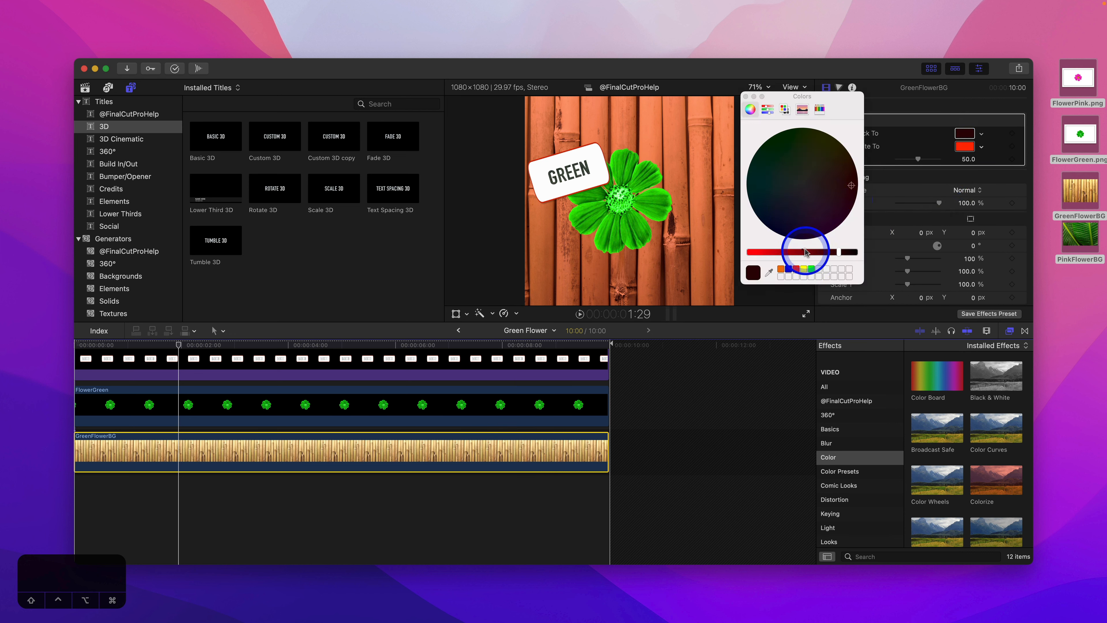
drag(804, 253, 763, 252)
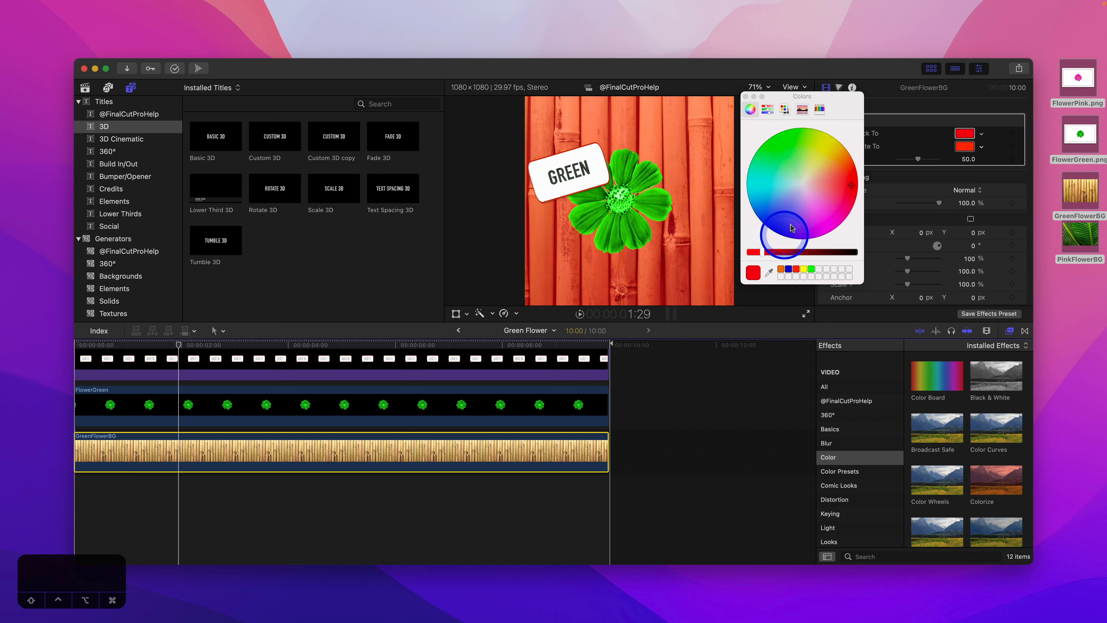
click(826, 231)
drag(826, 231, 820, 209)
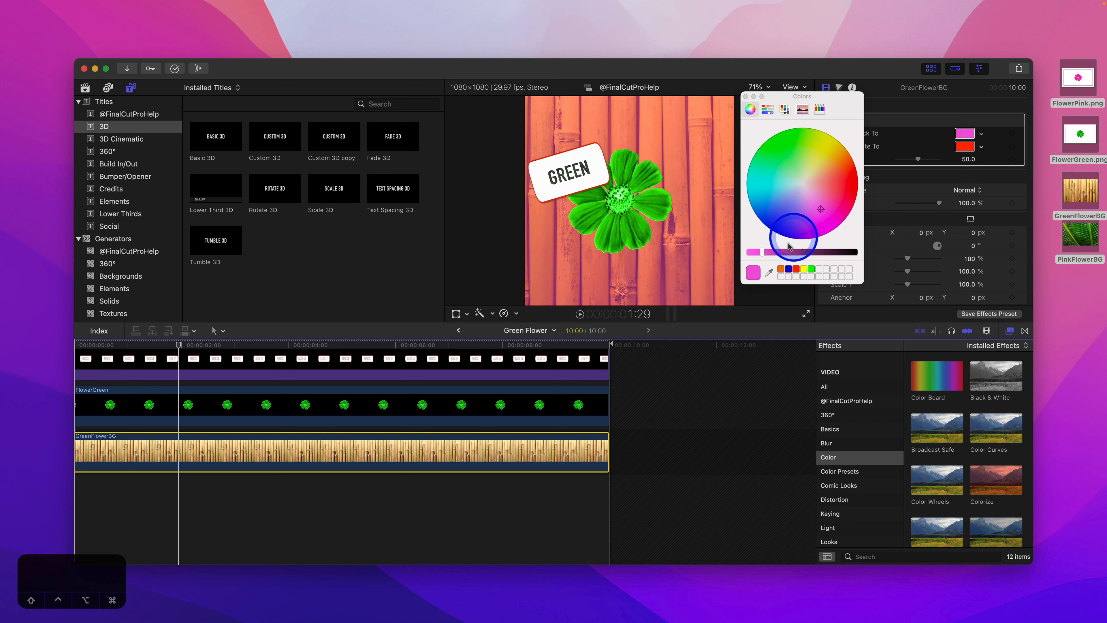
drag(762, 252, 798, 253)
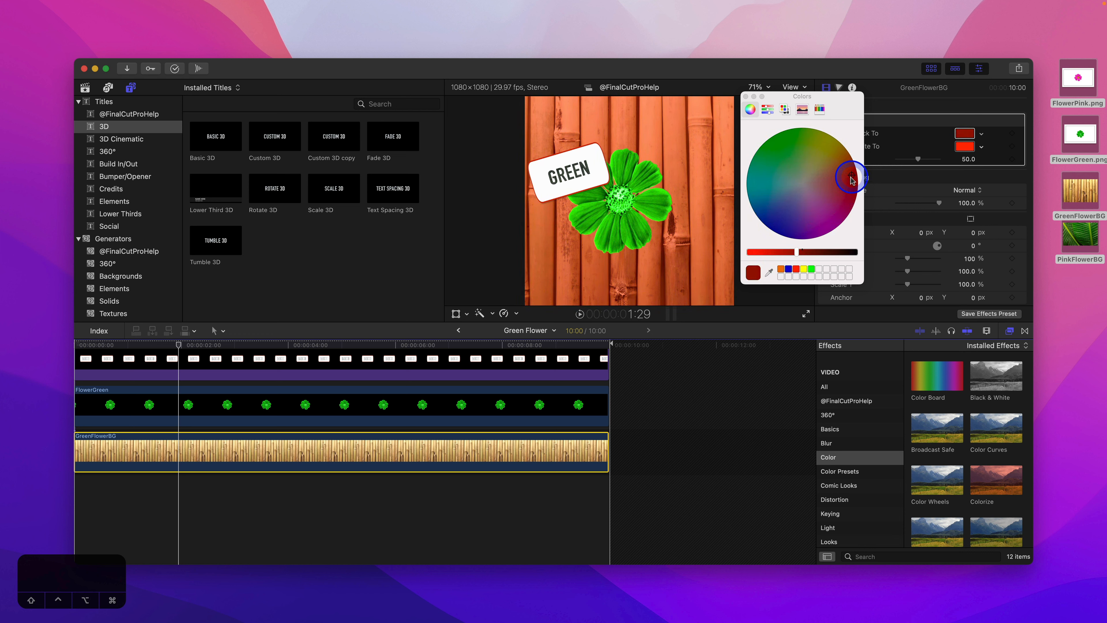
click(819, 212)
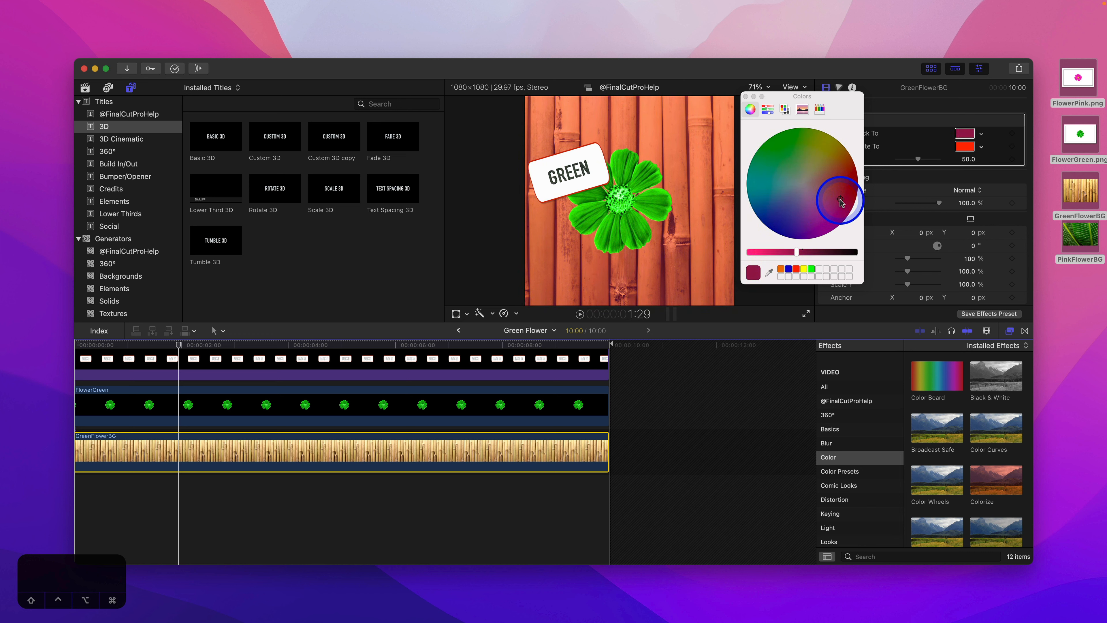